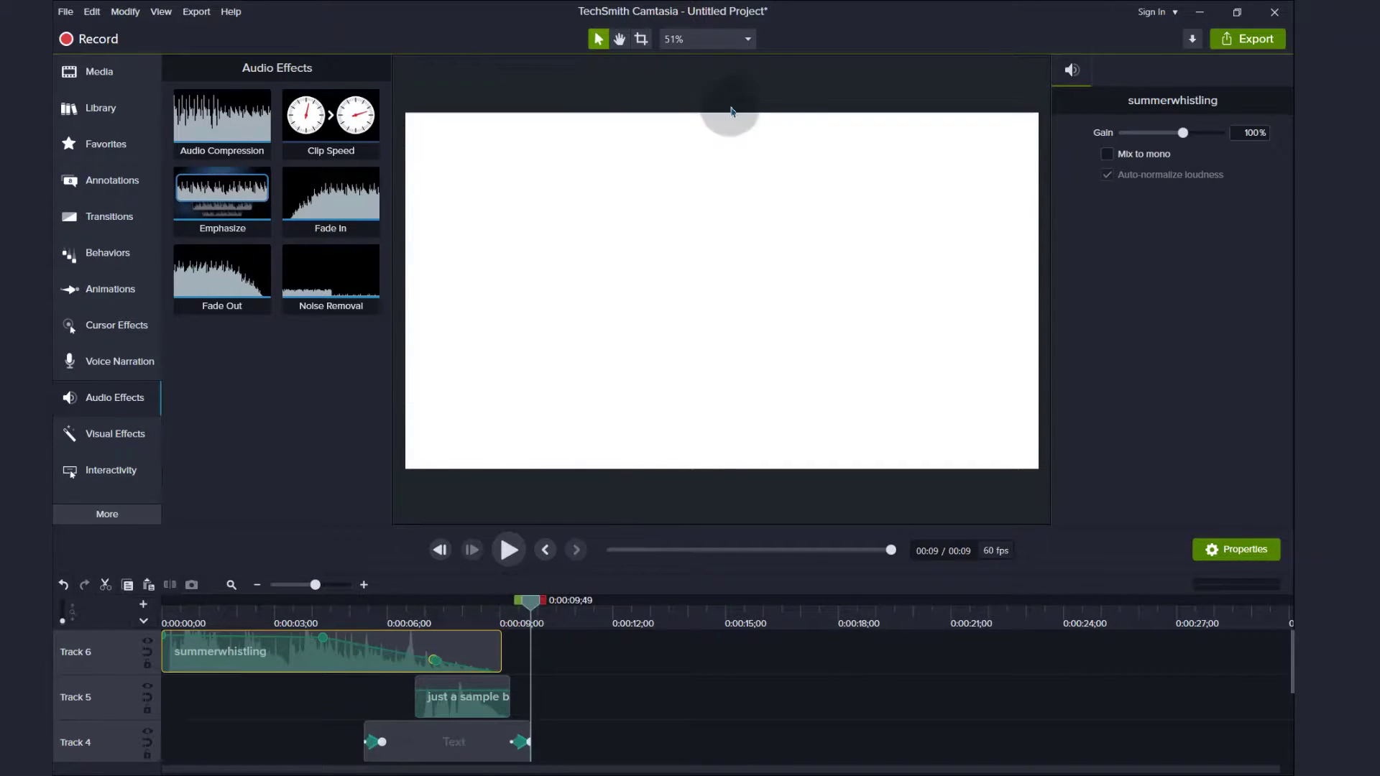
- Detach and maximize the canvas, play the finished SampleBusiness logo animation, and return to the editor
left_click(750, 44)
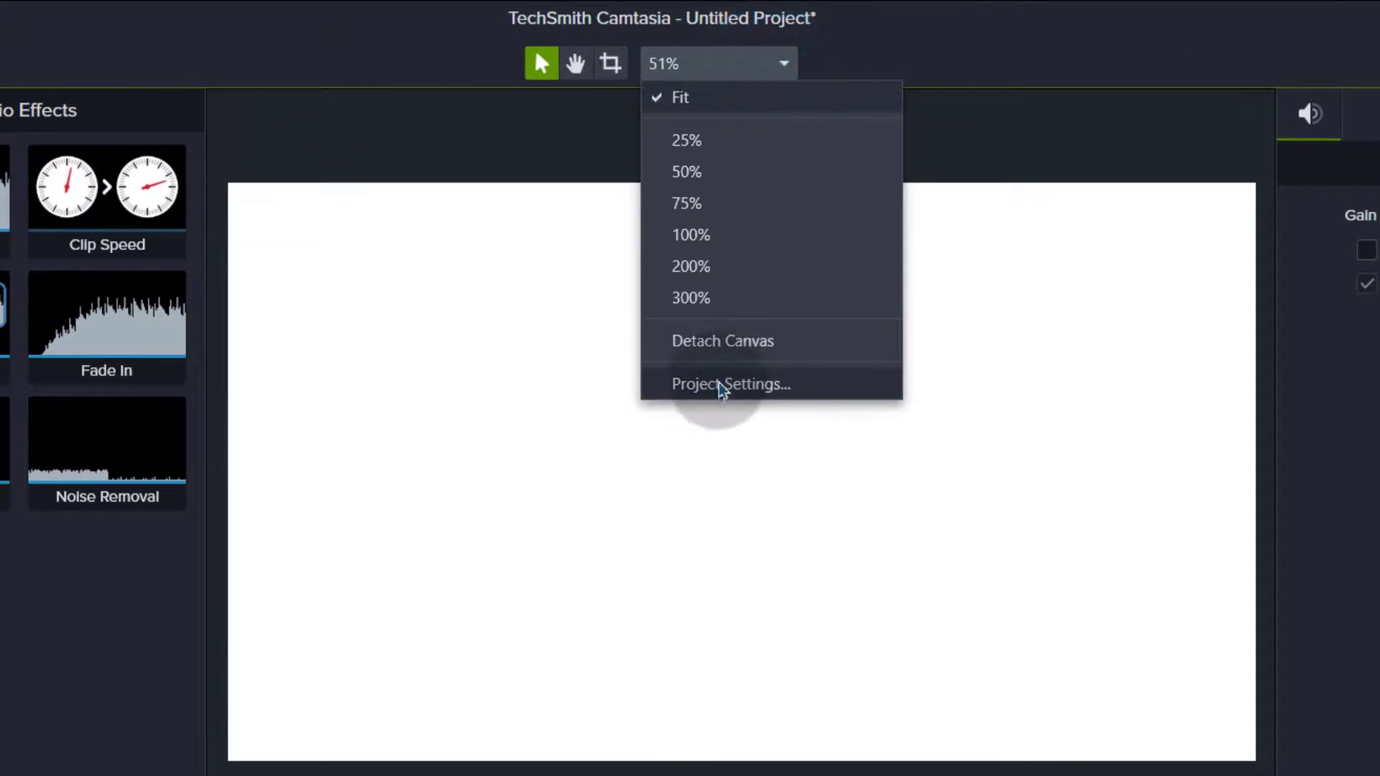
left_click(727, 343)
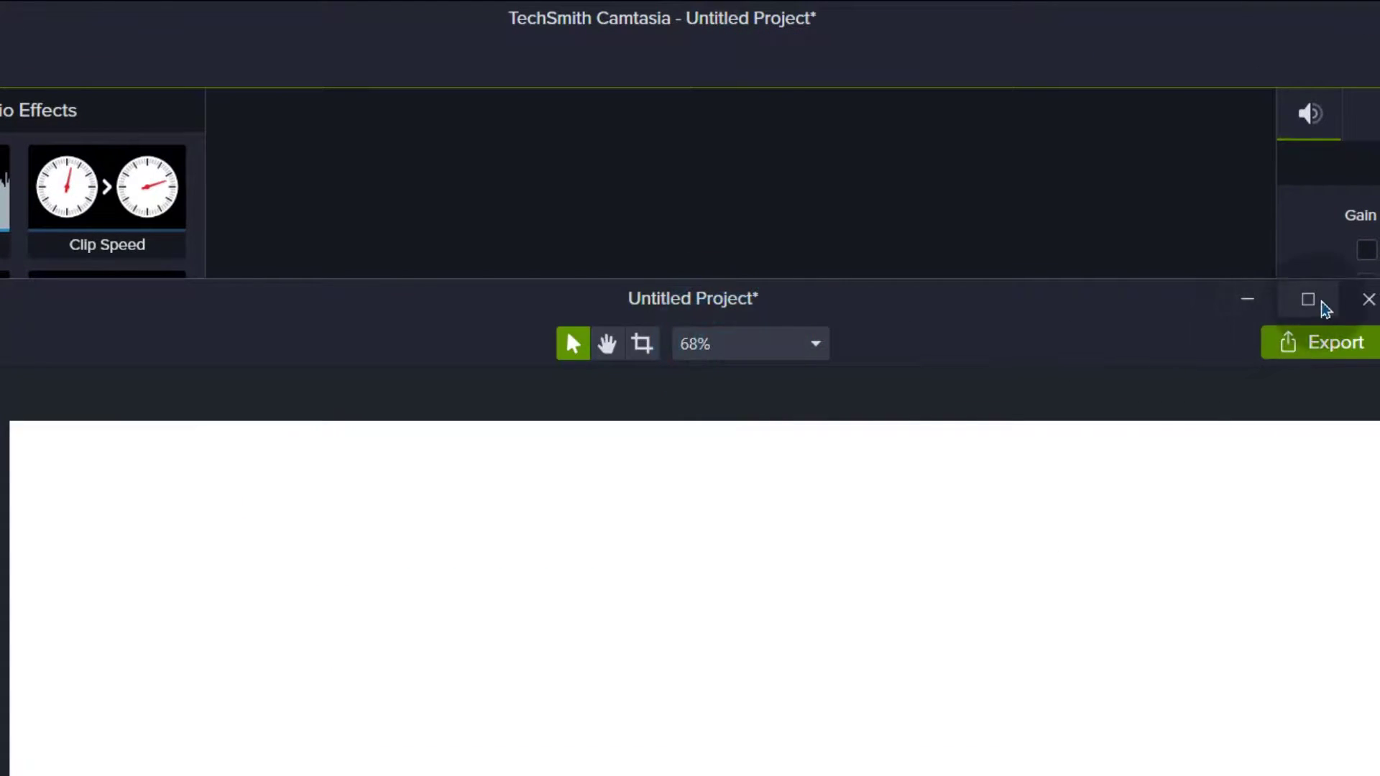
left_click(1317, 302)
left_click(80, 751)
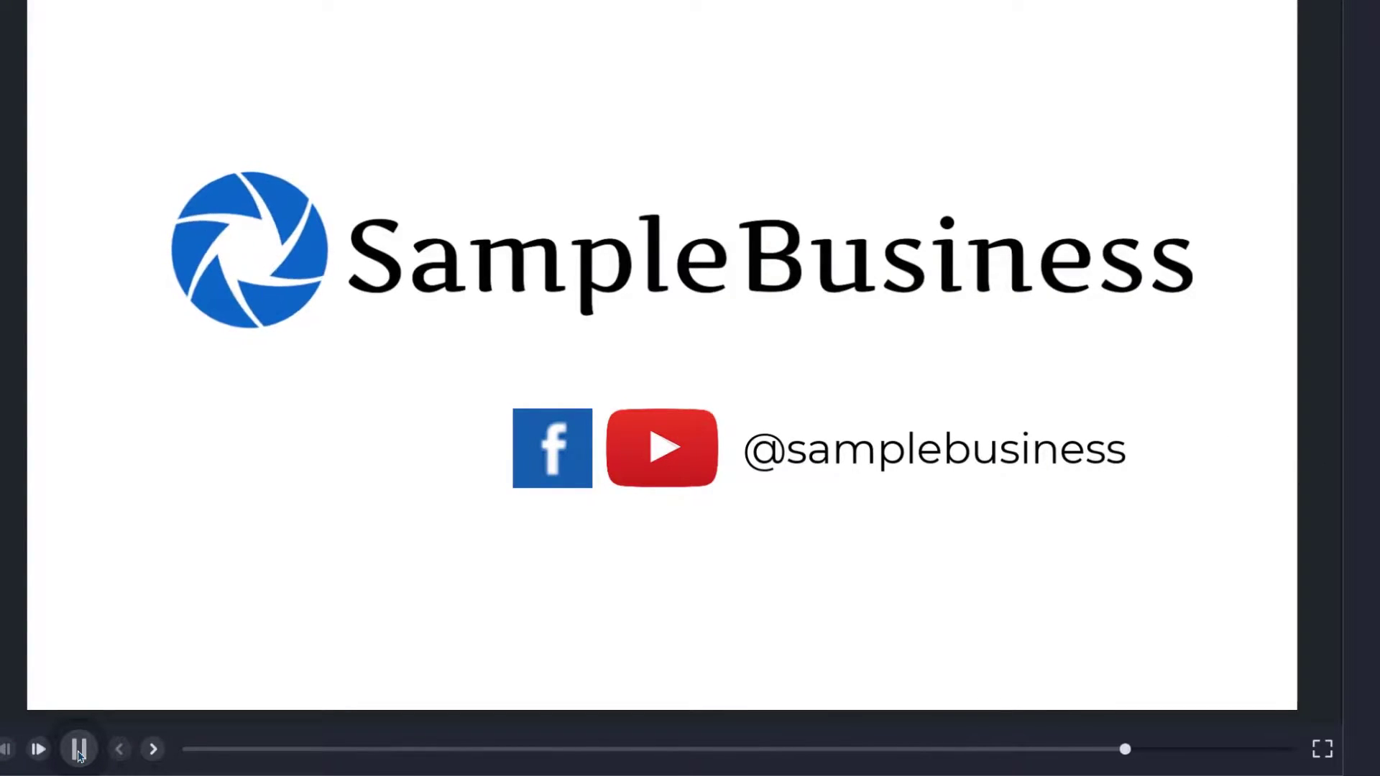
left_click(1039, 170)
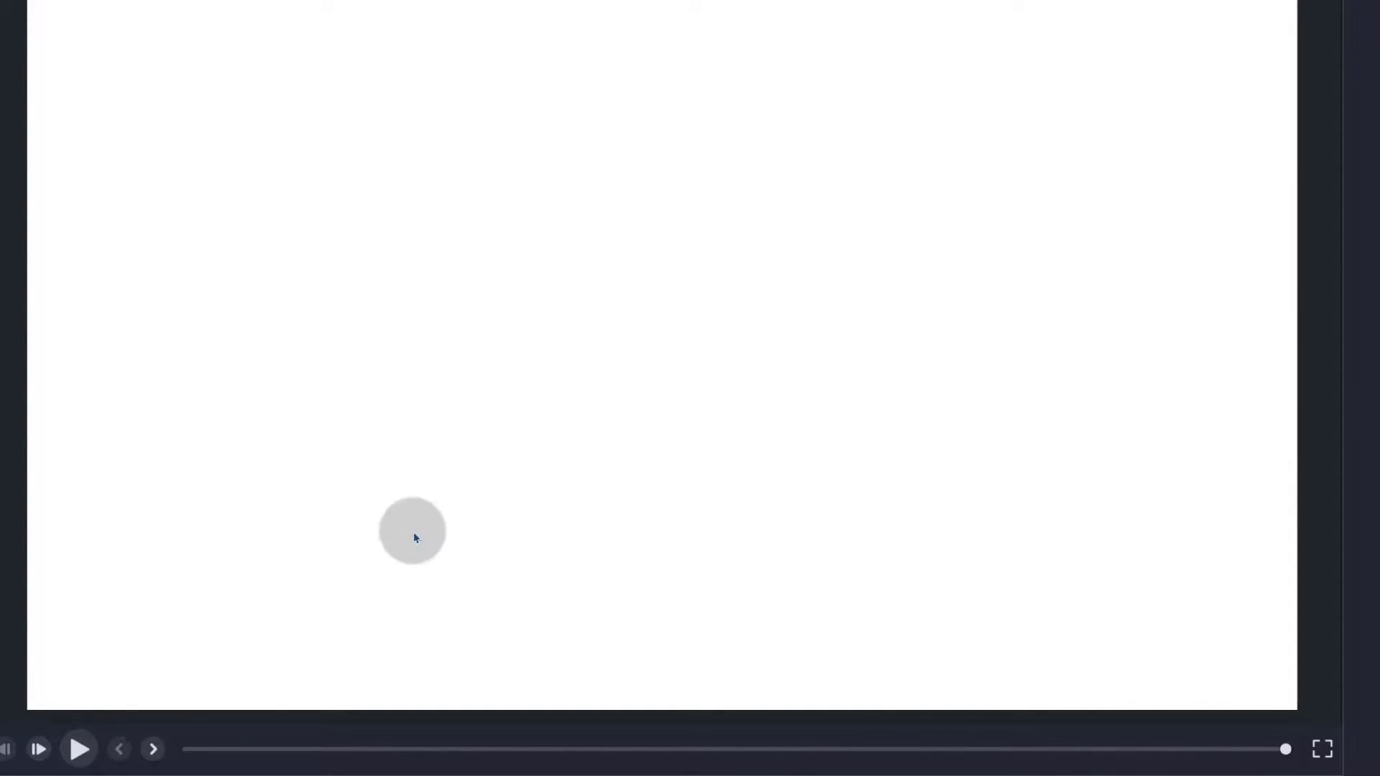
key("Escape")
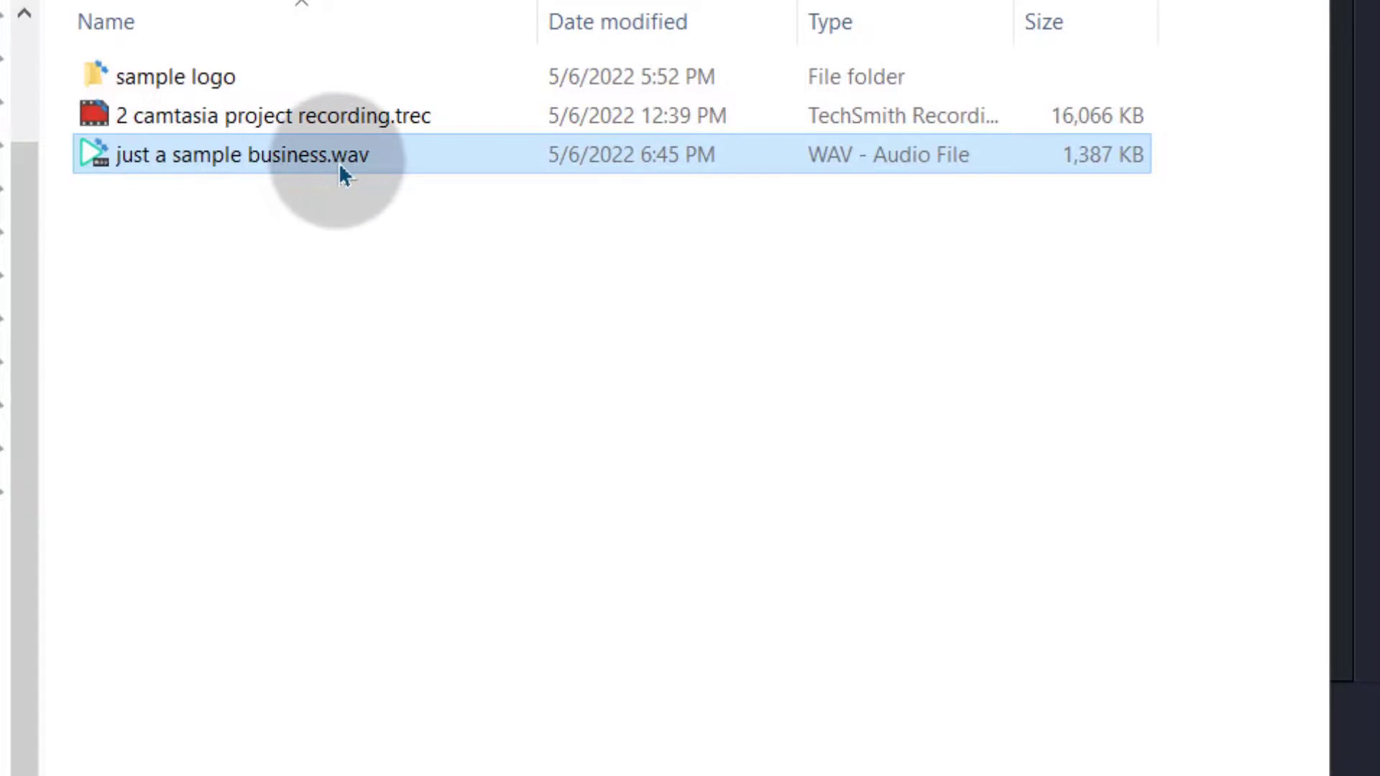
- Examine the asset files and browse into the sample logo folder and its extracted subfolder
mouse_move(343, 167)
double_click(251, 89)
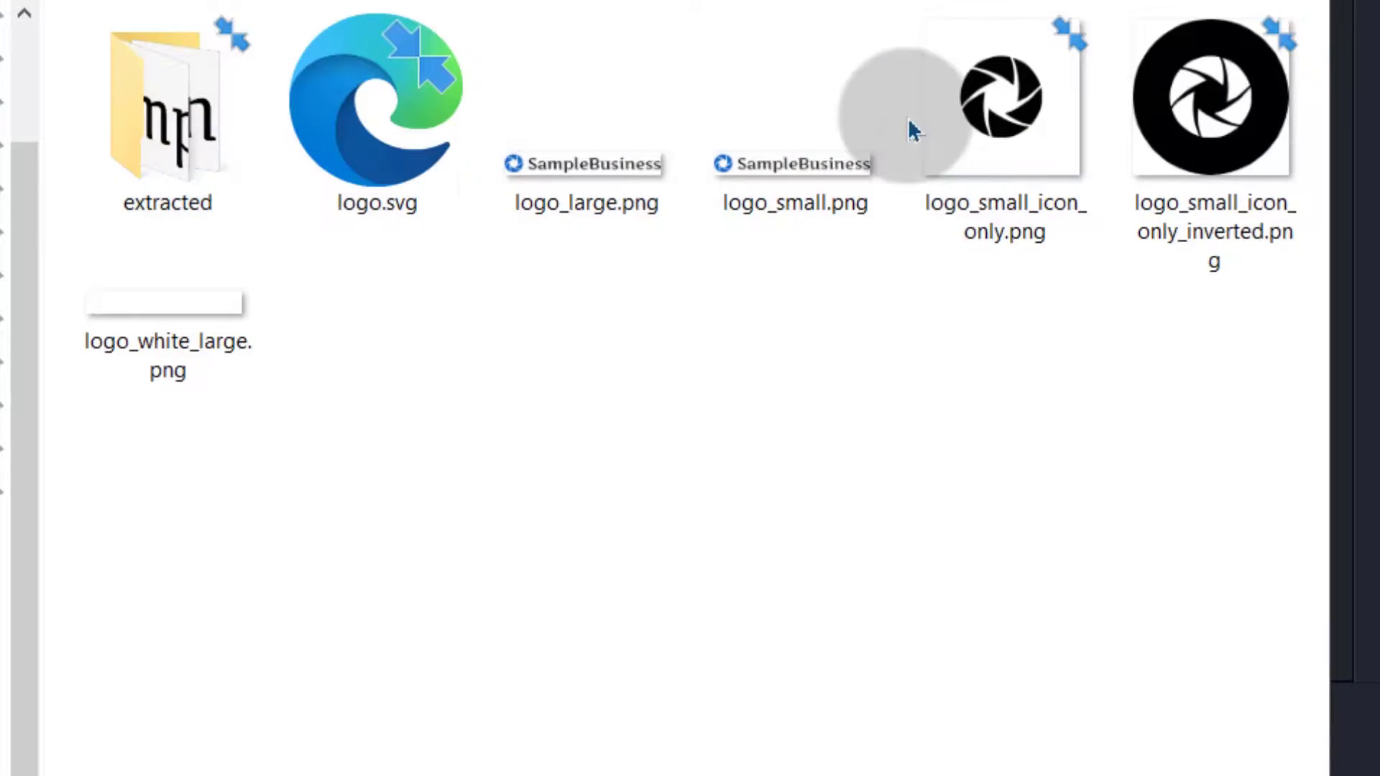
left_click(162, 122)
double_click(171, 121)
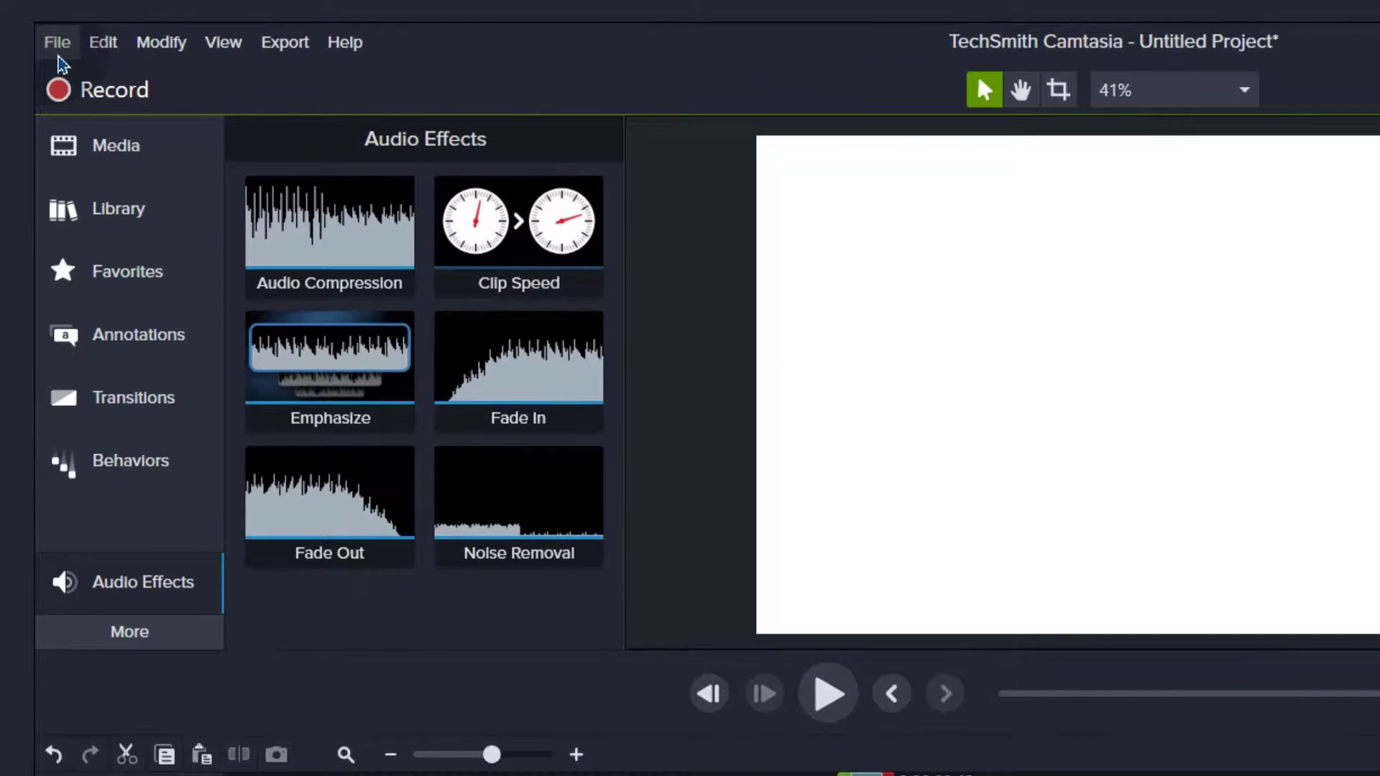
- Create a new project without saving the changes to the current one
left_click(33, 25)
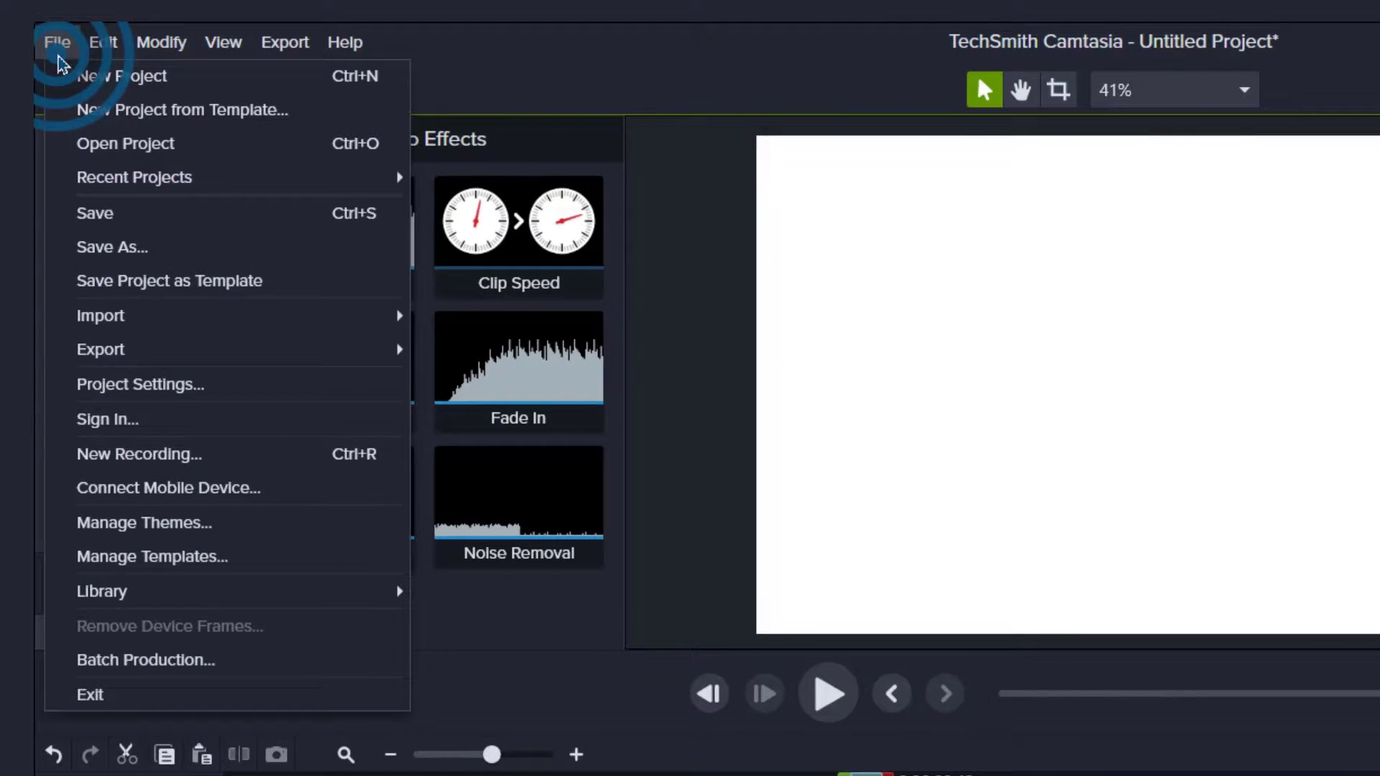
left_click(132, 79)
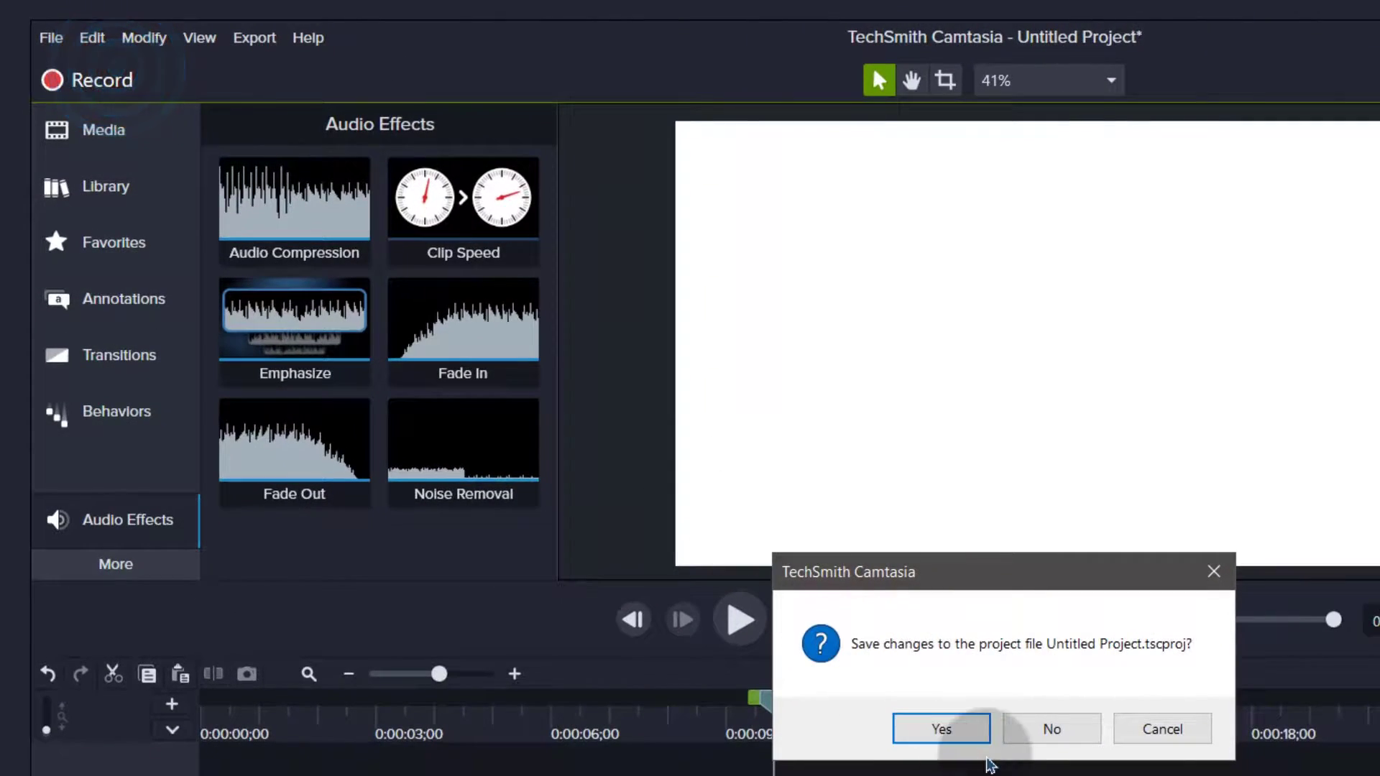
left_click(1049, 729)
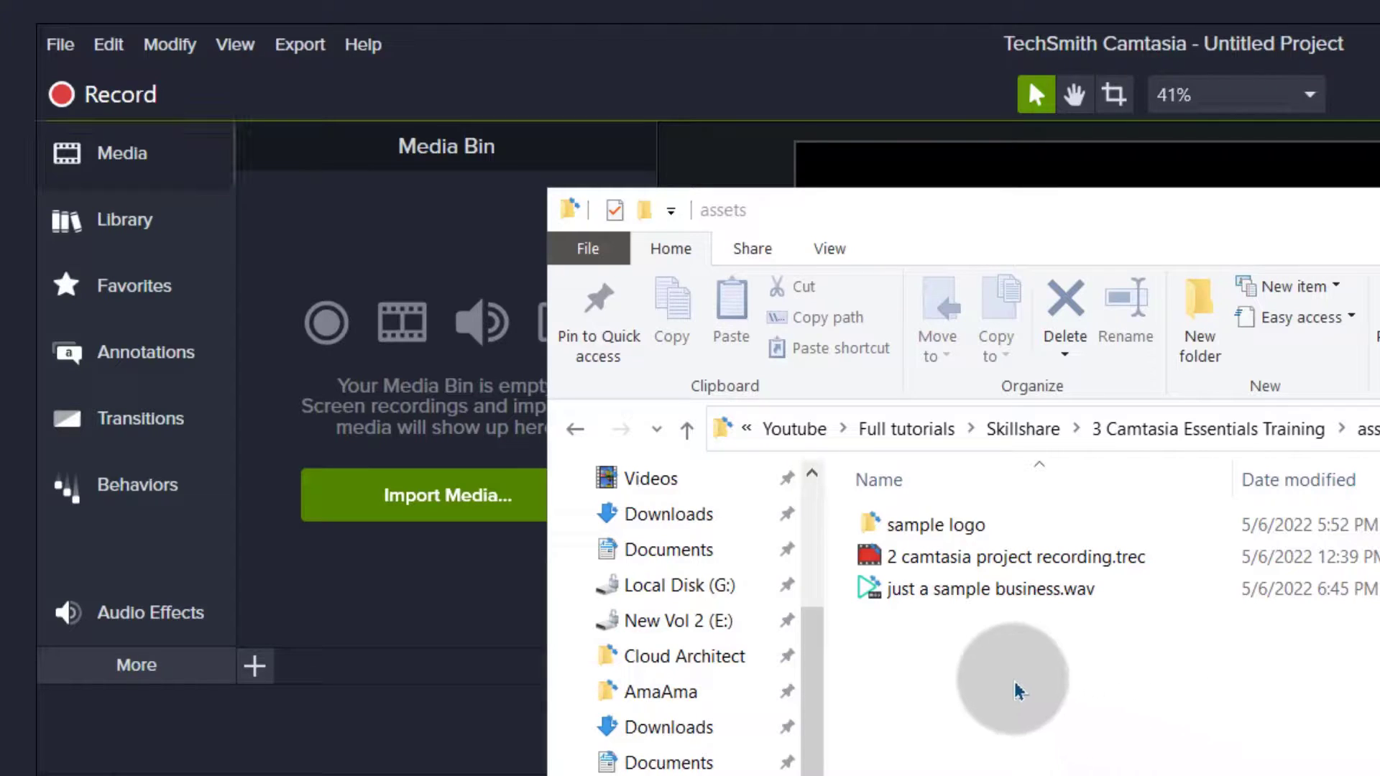
- Import just a sample business.wav and the five images from the sample logo's extracted folder into the media bin
left_click_drag(1237, 598, 399, 323)
left_click(1222, 536)
double_click(1221, 536)
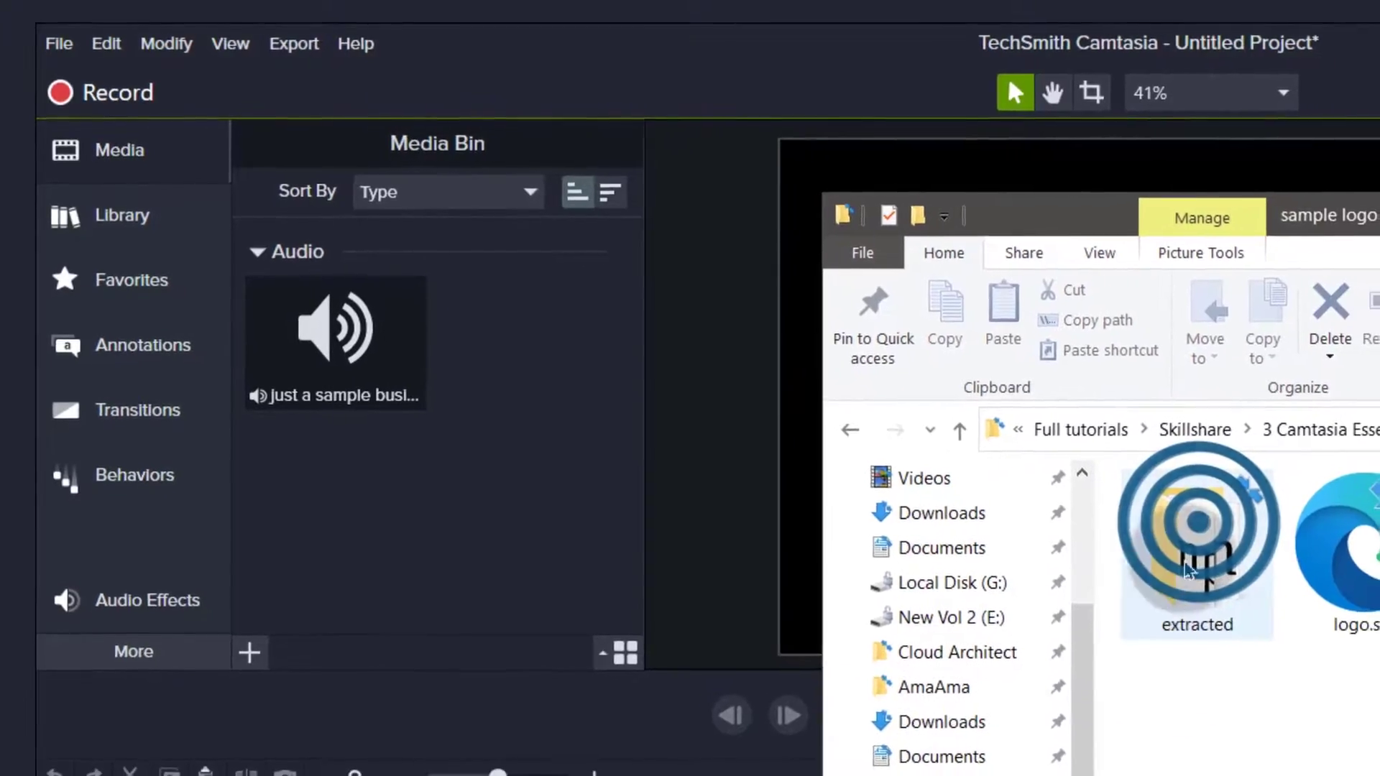
left_click(1209, 566)
double_click(950, 445)
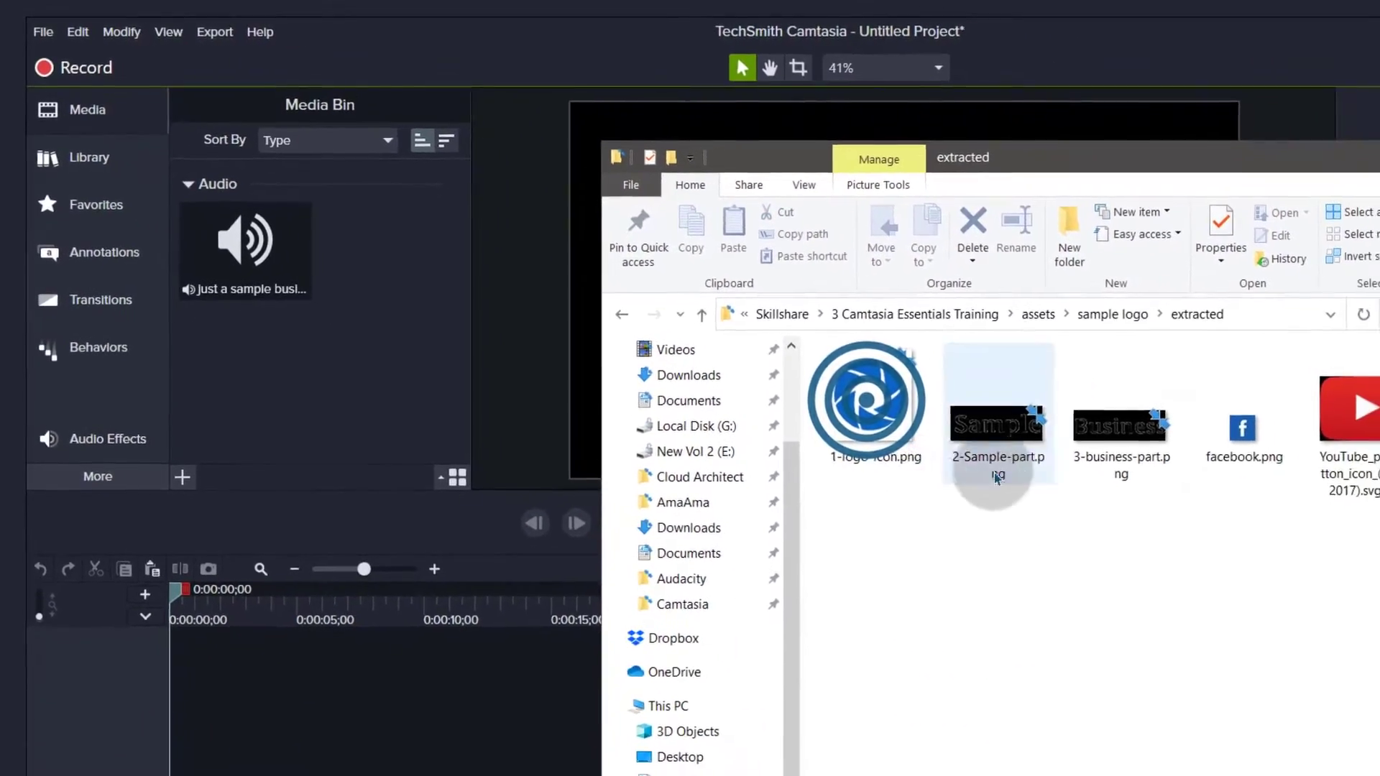
left_click_drag(1338, 367, 747, 380)
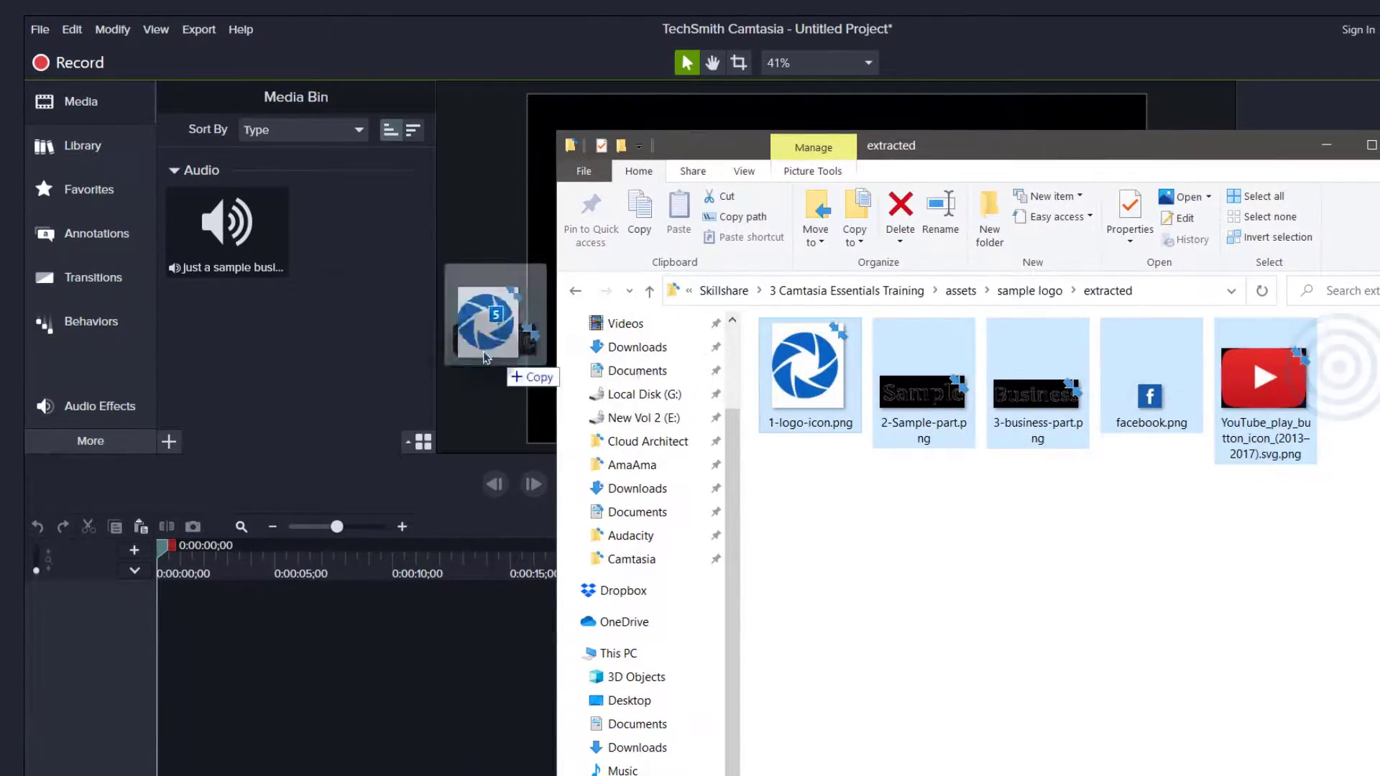
left_click_drag(365, 302, 365, 302)
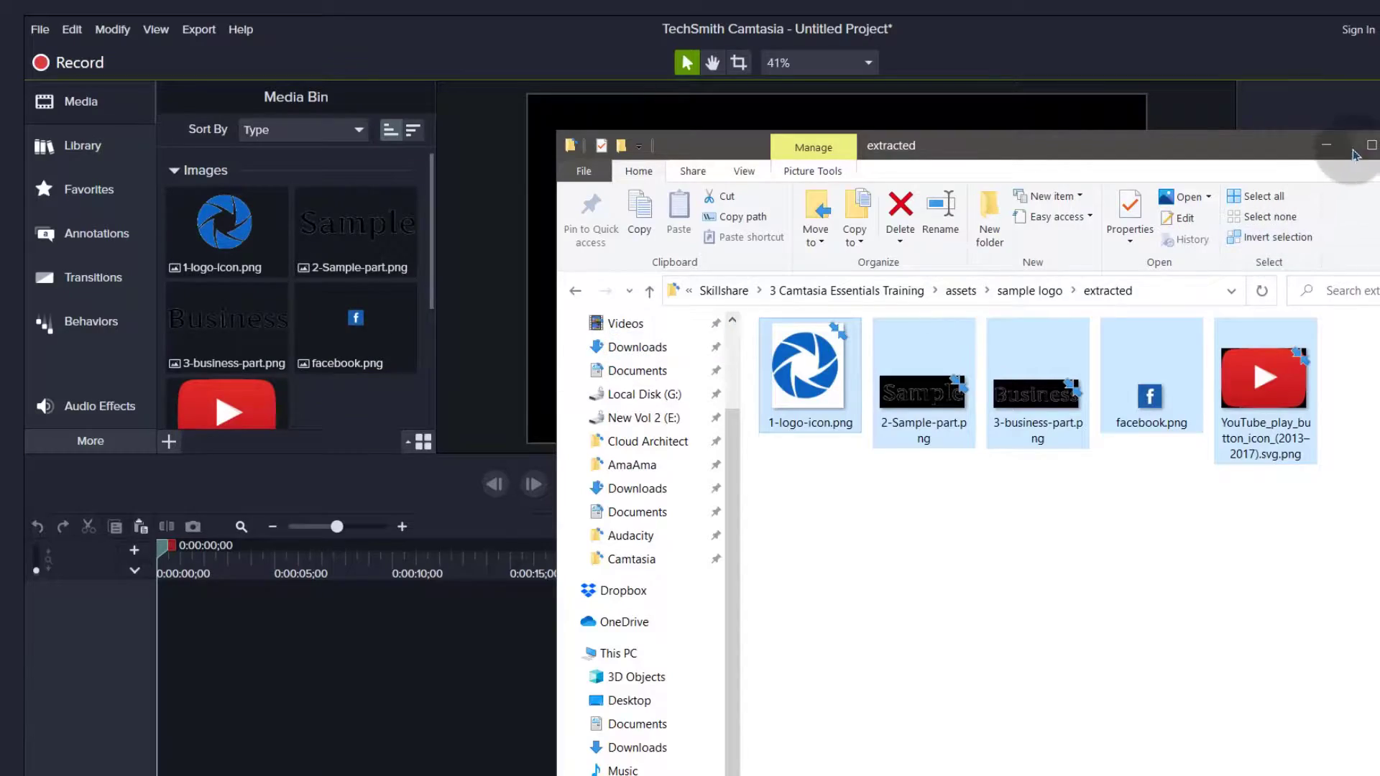
left_click(925, 353)
- View logo_large.png from the sample logo folder as a layout reference, then close it and minimize the folder window
left_click(575, 290)
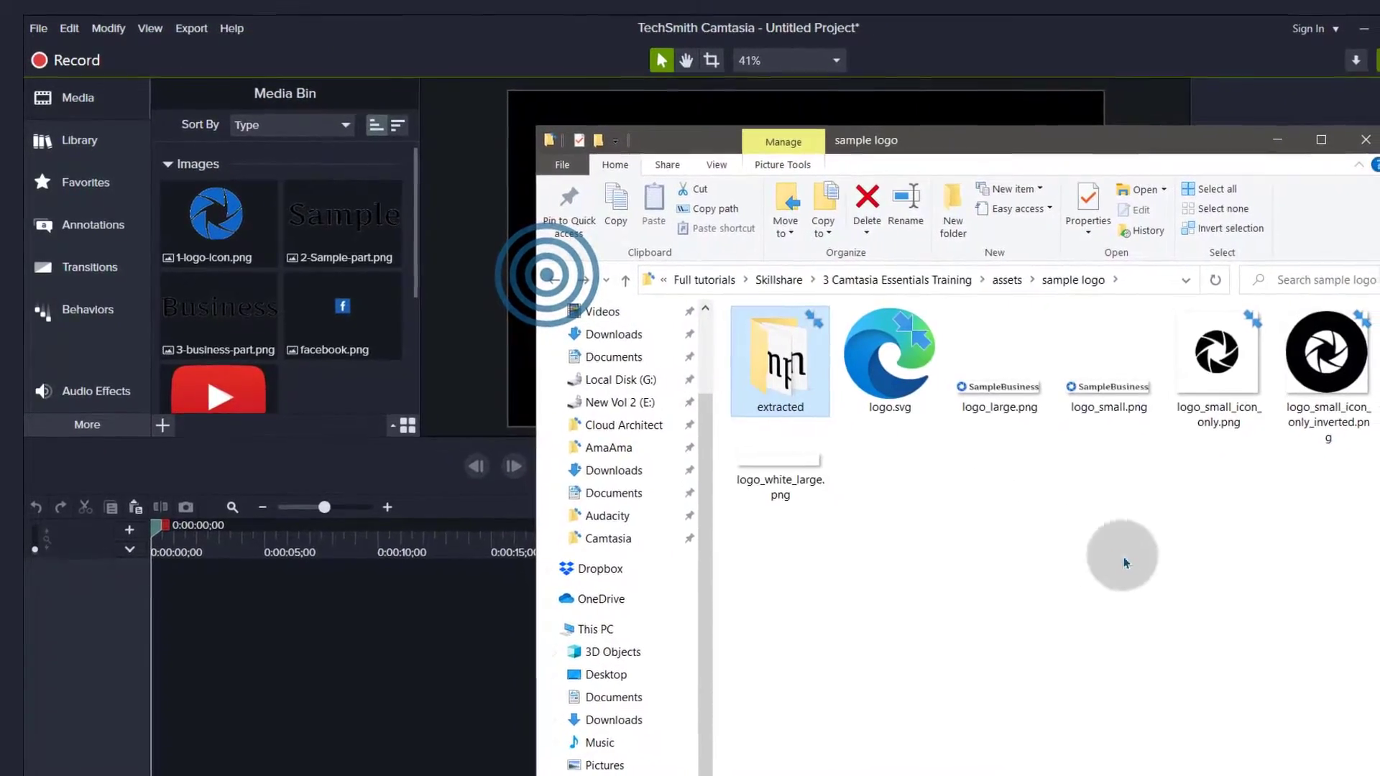
double_click(963, 355)
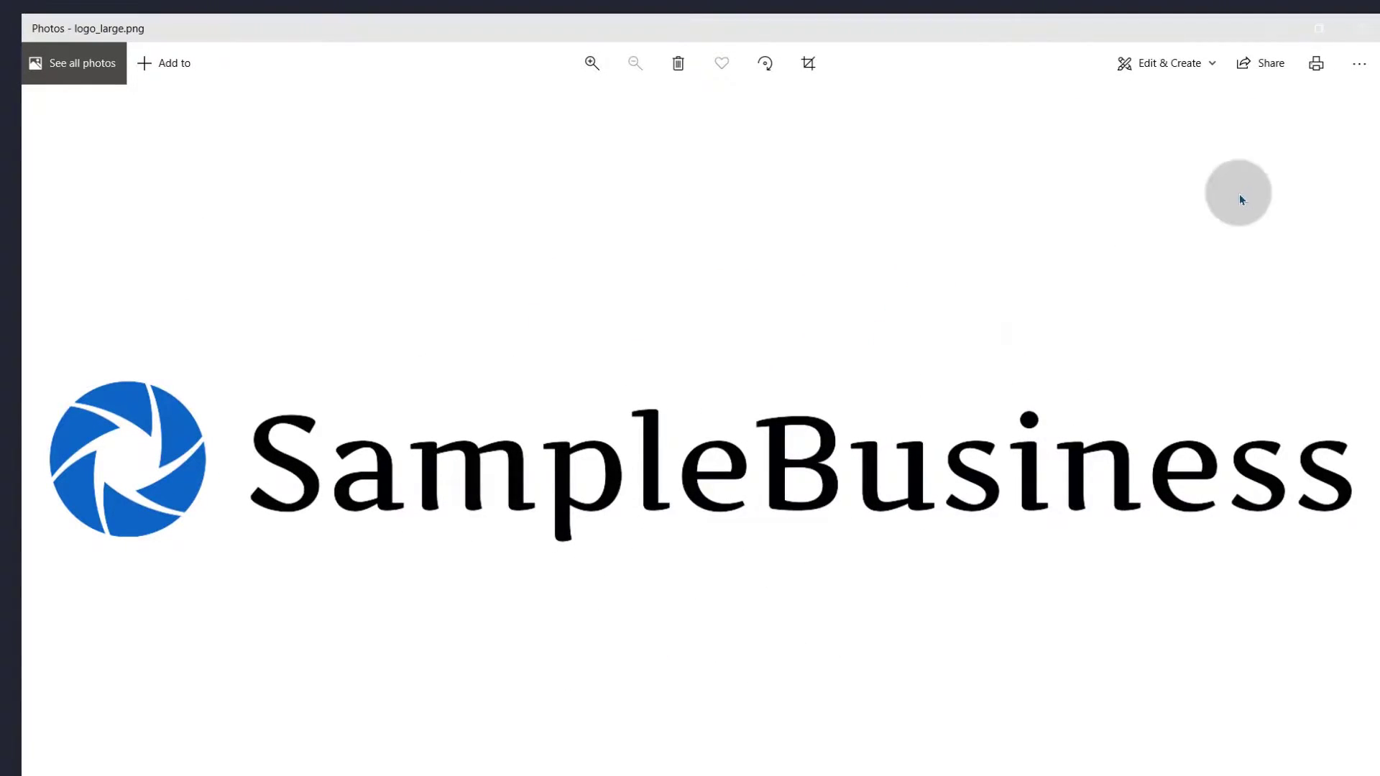
left_click(1366, 24)
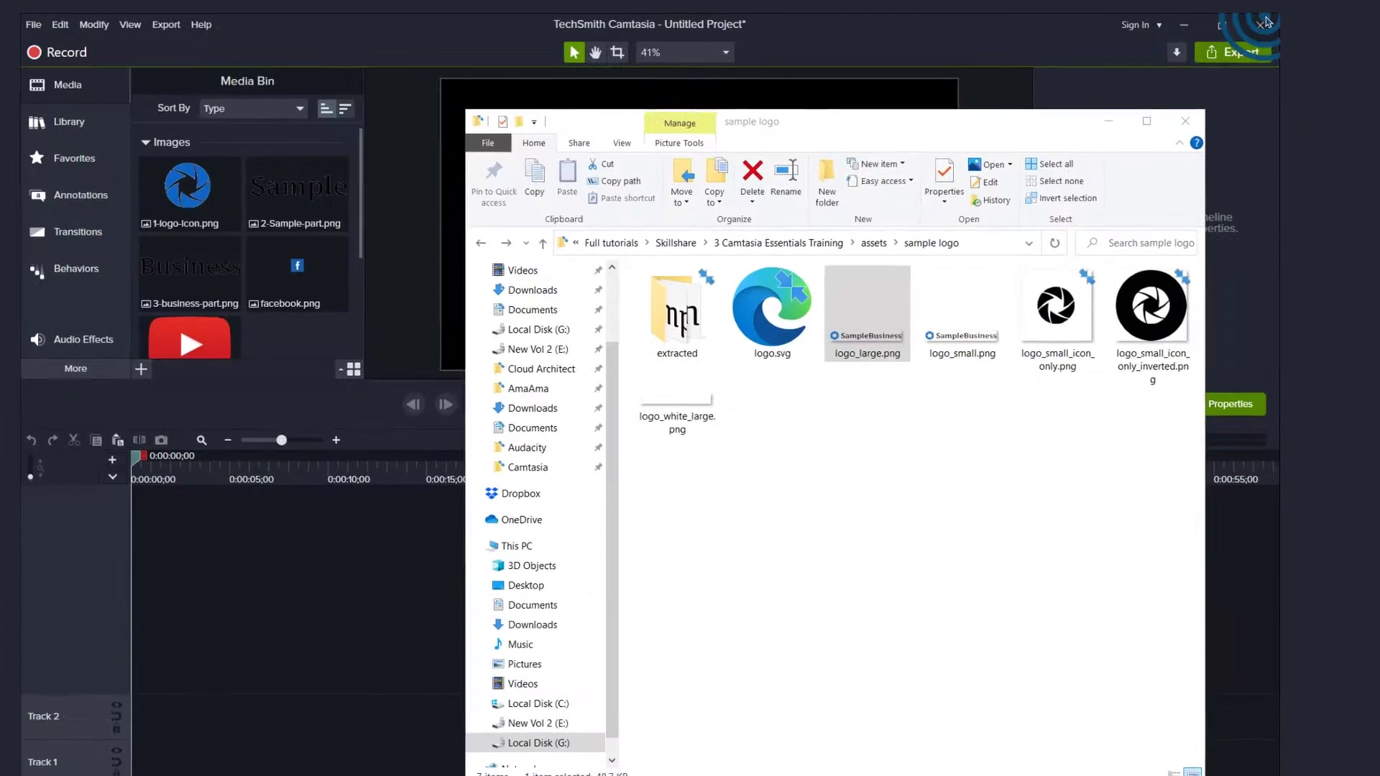
left_click(1104, 120)
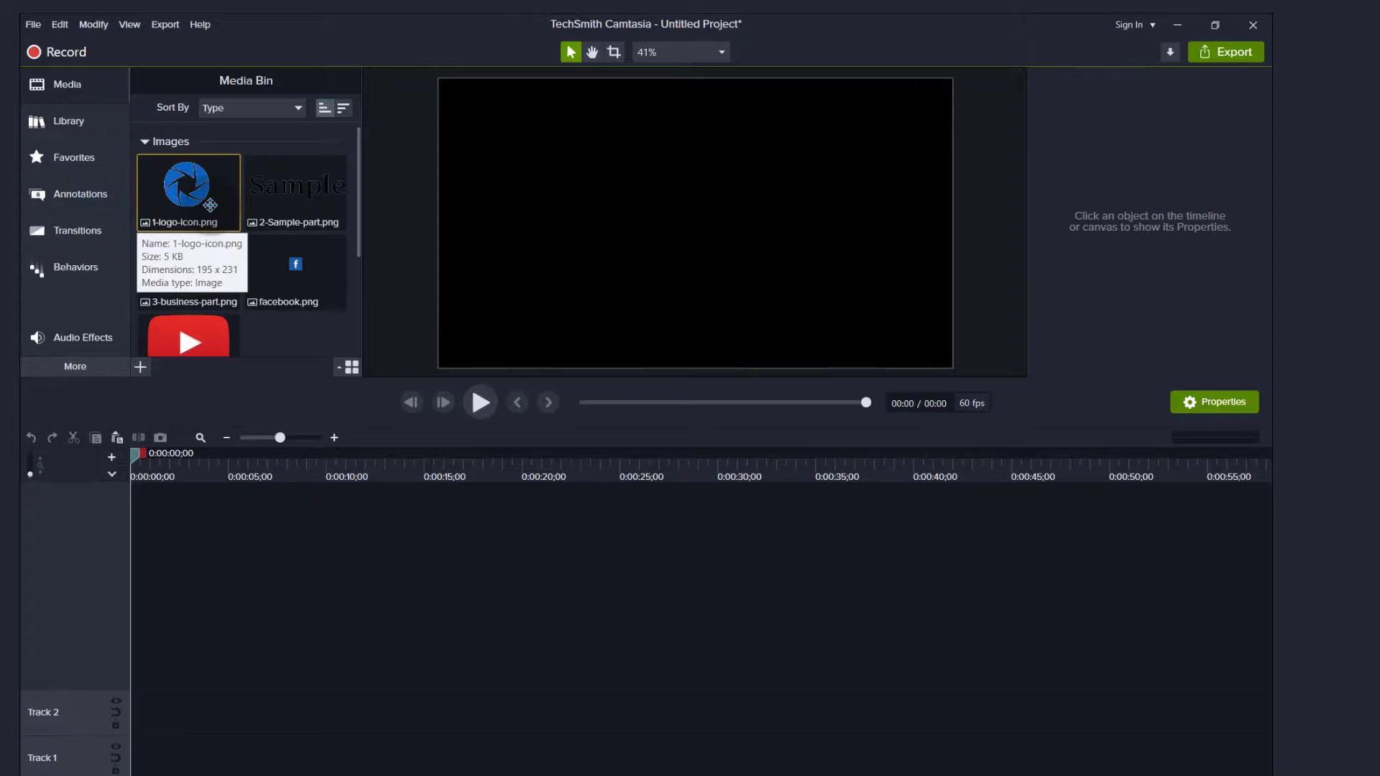
- Place 1-logo-icon.png at the start of Track 1
left_click_drag(197, 187, 115, 760)
left_click(602, 247)
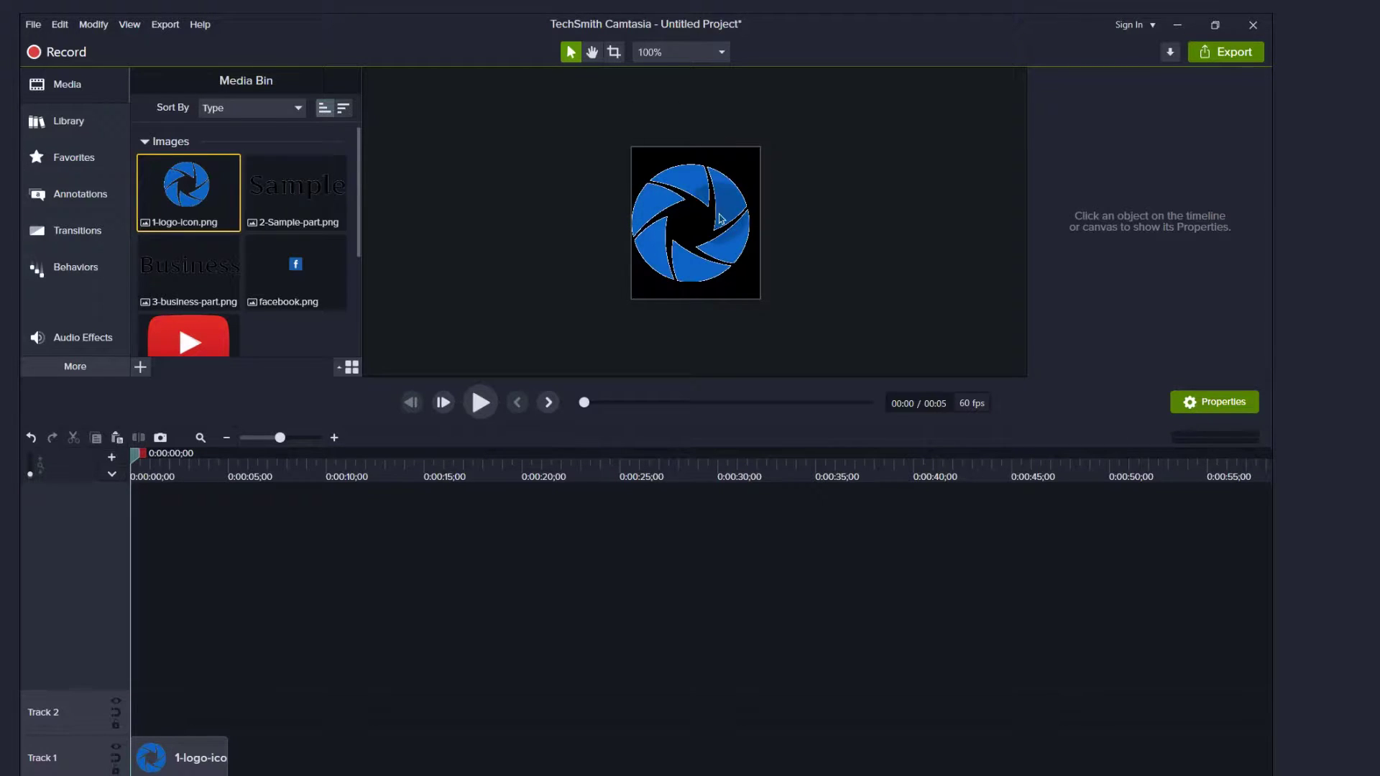
- Set the project's canvas dimensions to 1080p HD (1920x1080)
left_click(719, 54)
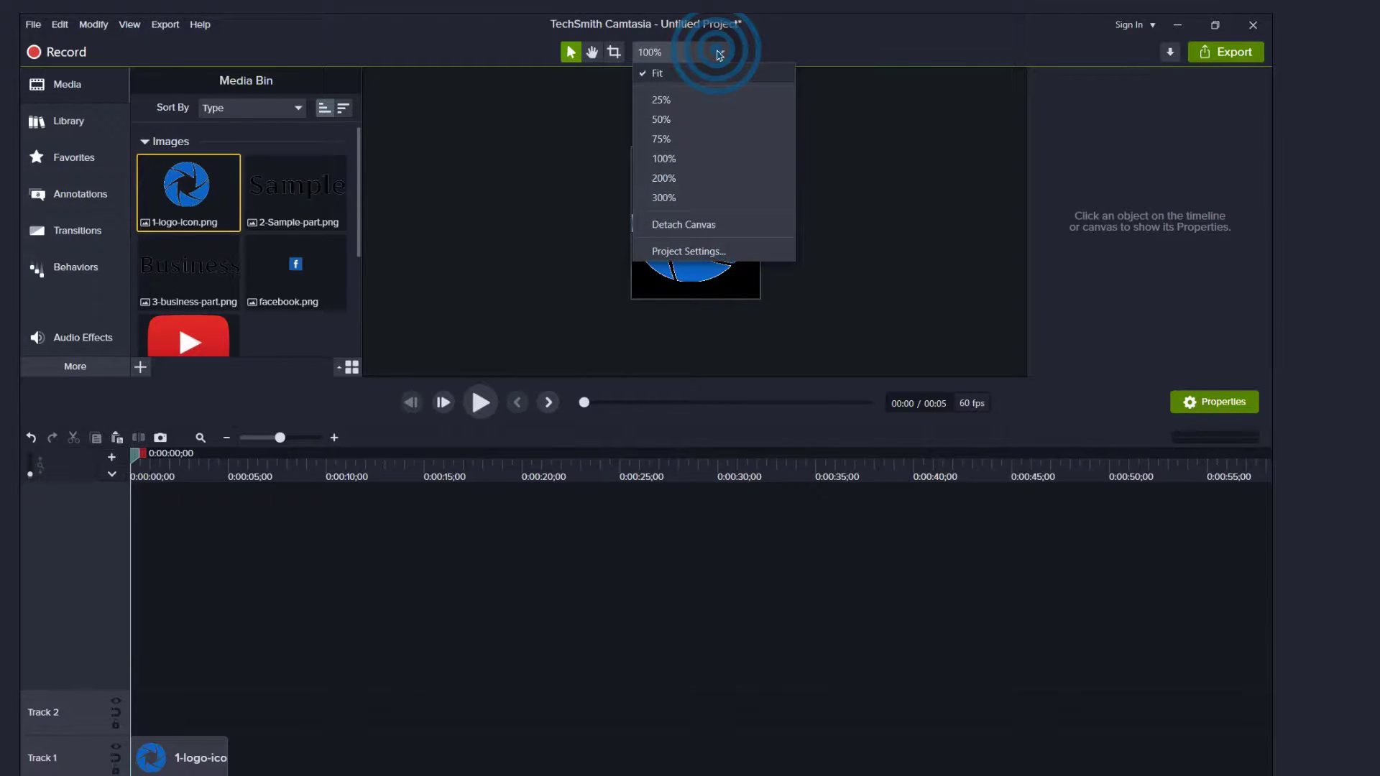
left_click(684, 253)
left_click(662, 305)
left_click_drag(661, 305, 601, 221)
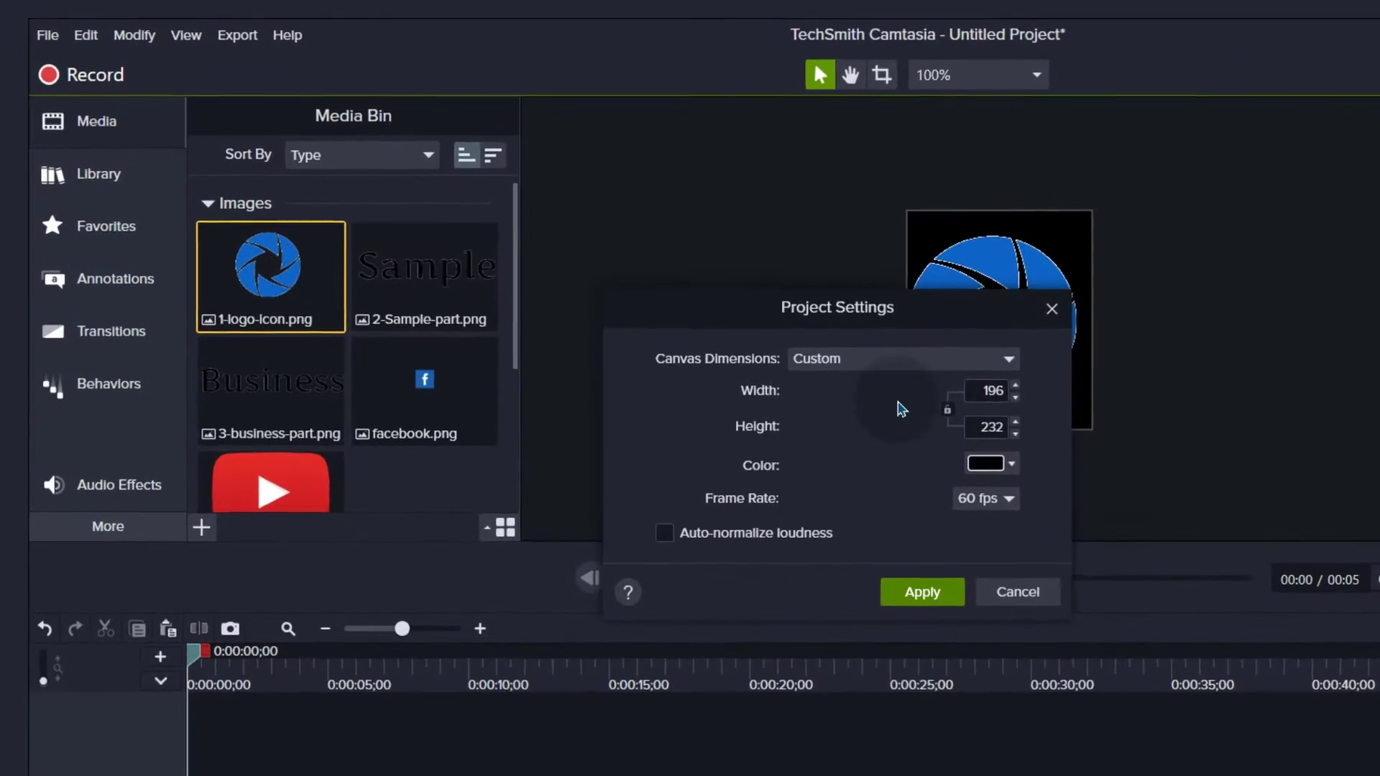
left_click(1000, 368)
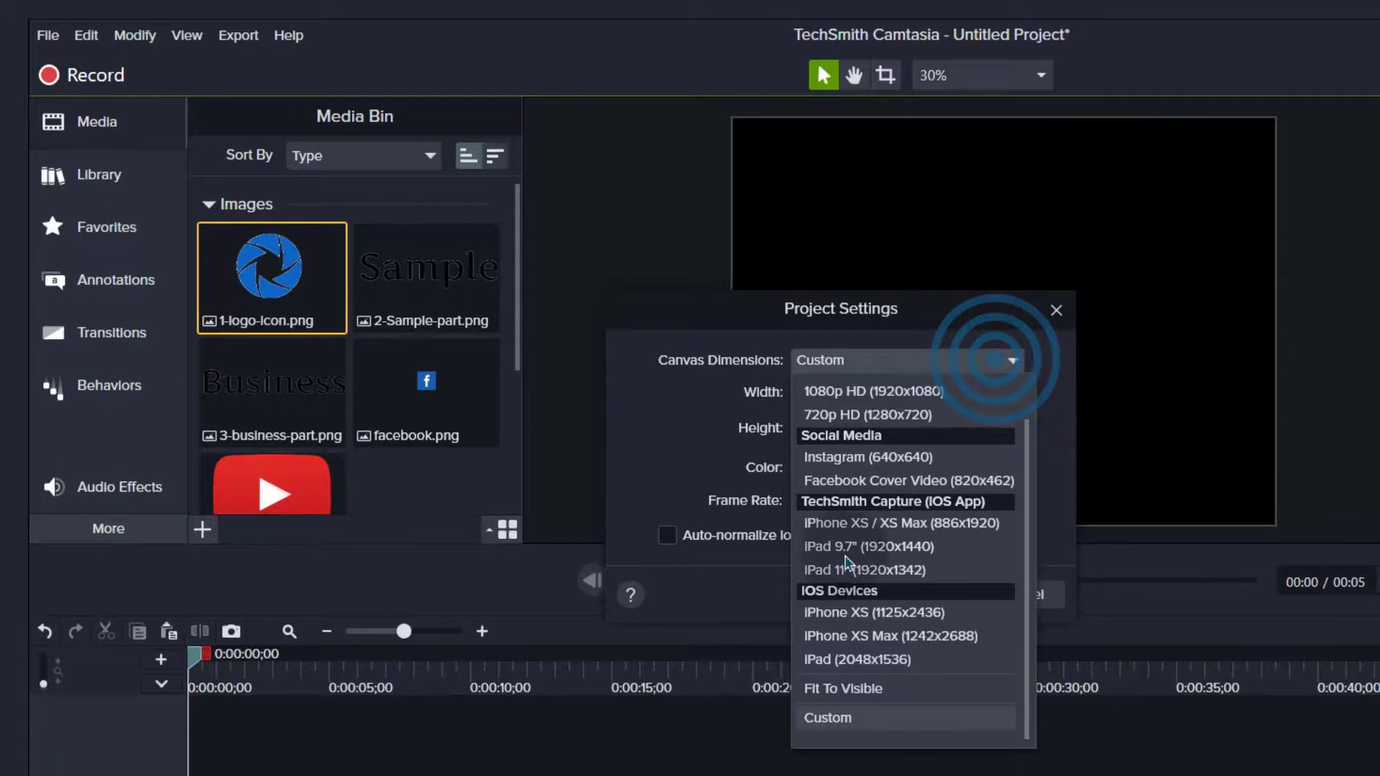
scroll(837, 553, "up", 2)
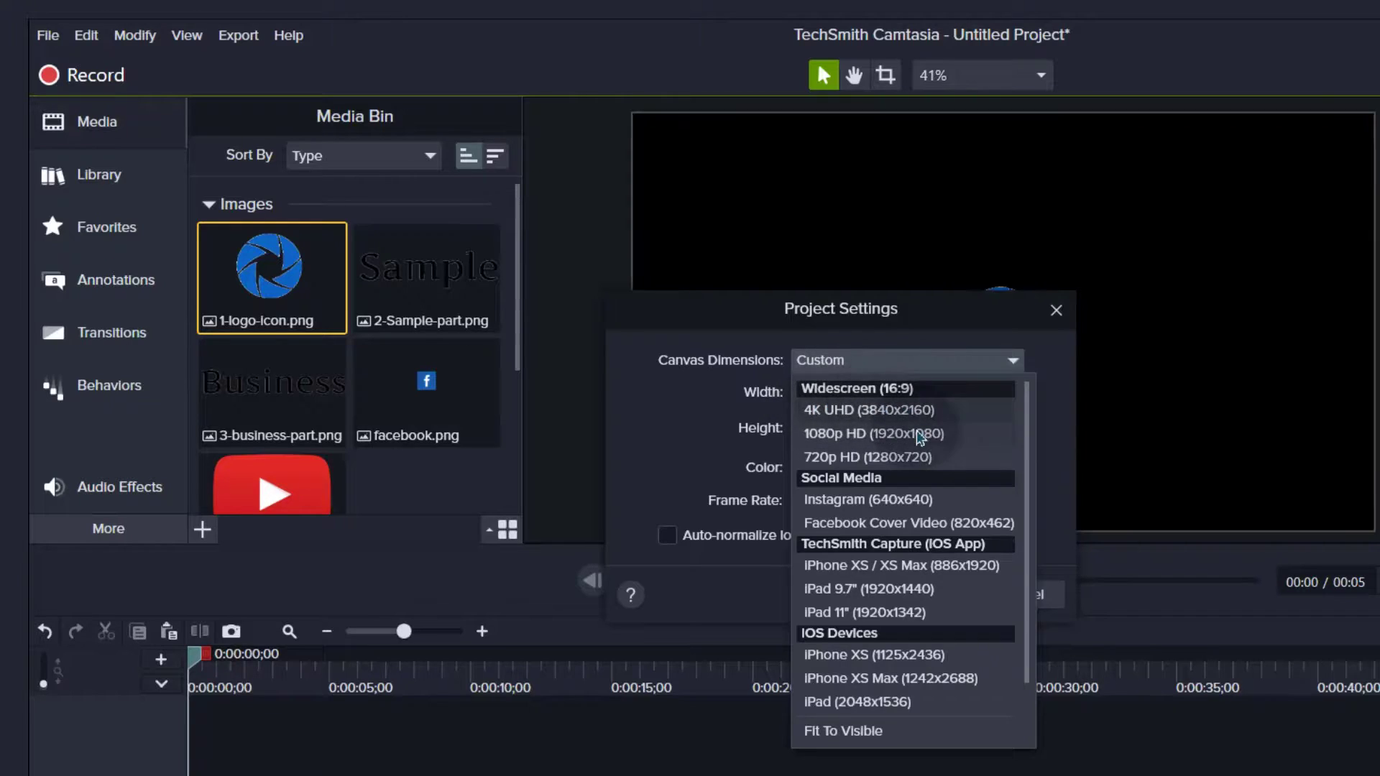
left_click(836, 435)
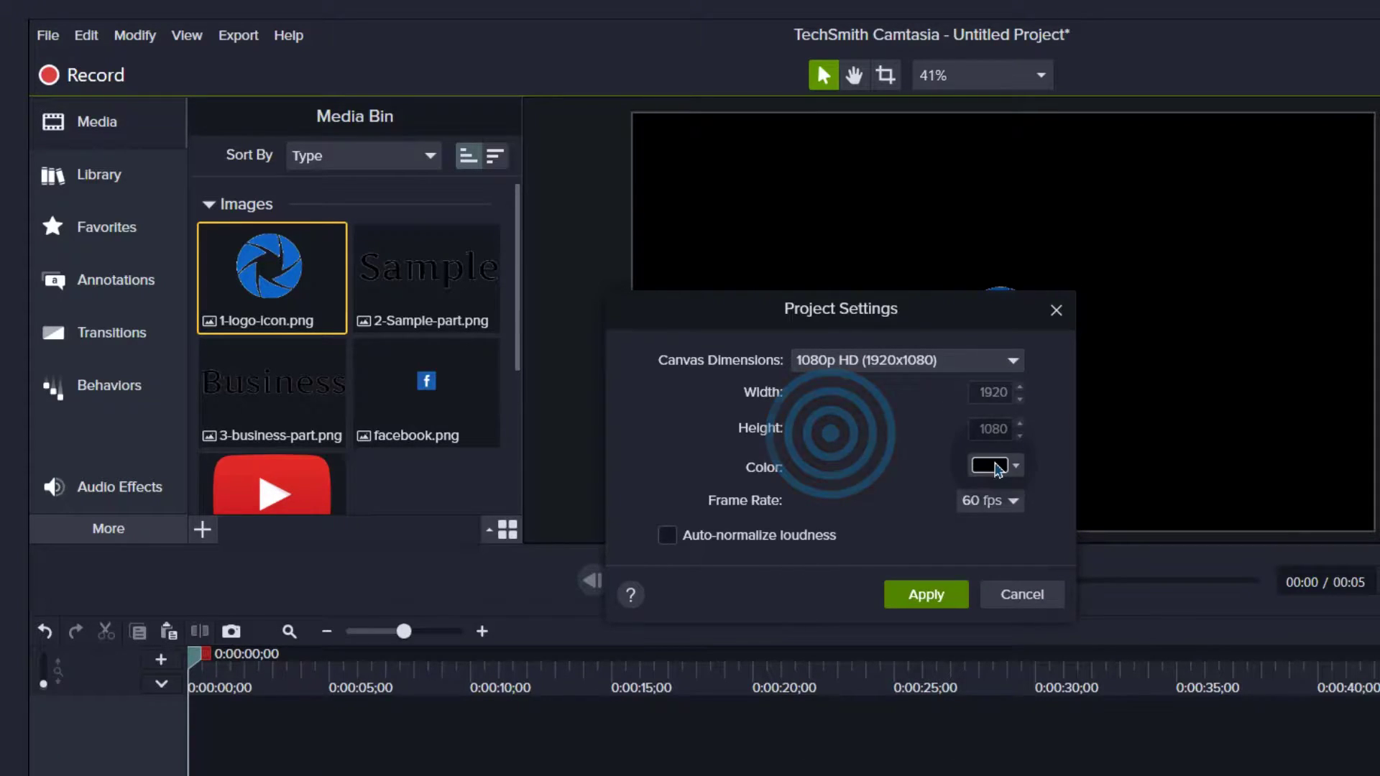
- Set the canvas color to white and apply the project settings
left_click(995, 466)
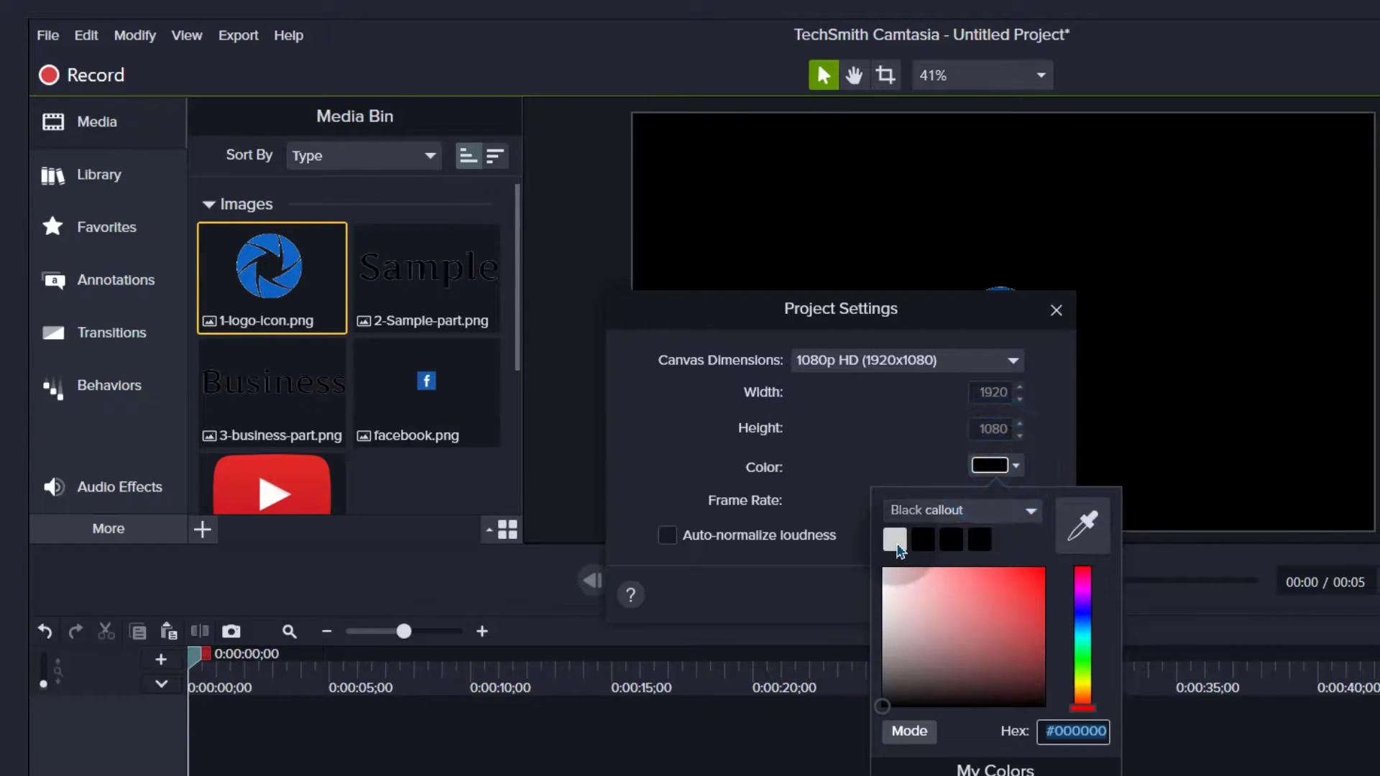
left_click(895, 540)
left_click_drag(900, 332, 591, 471)
left_click(618, 733)
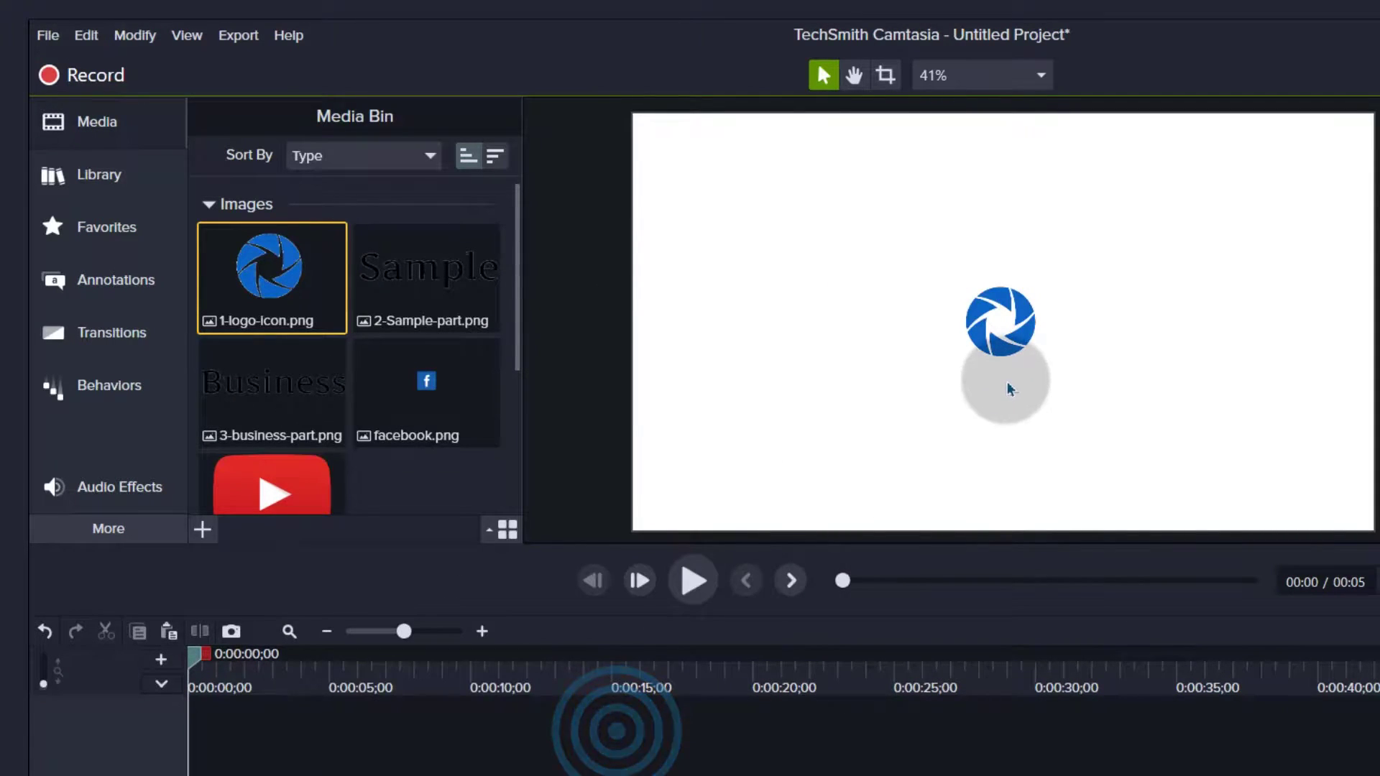
- Move the logo icon to the canvas's upper-left area, about X -622 and Y 186, and enlarge it to about 105%
left_click(1006, 319)
scroll(1325, 364, "up", 2)
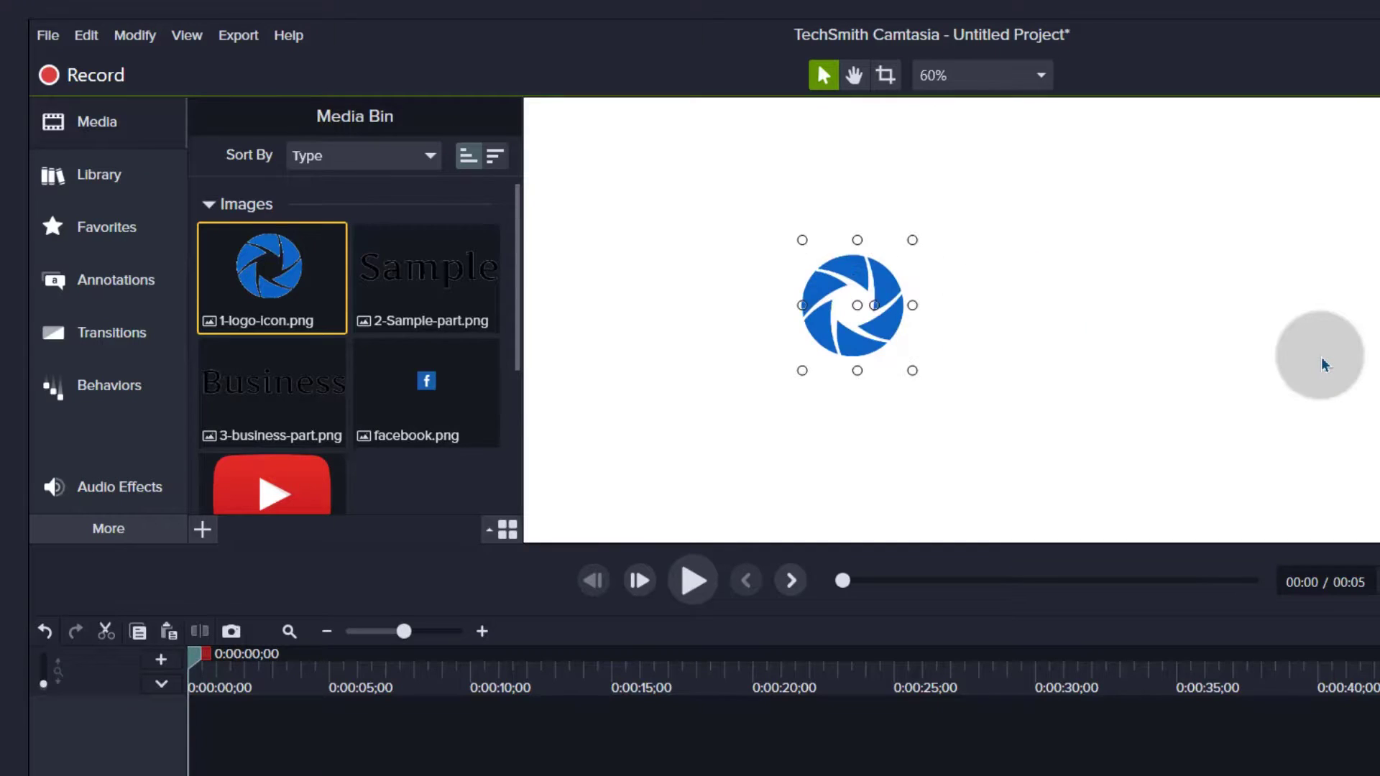
scroll(1241, 317, "down", 3)
left_click(1031, 77)
left_click(963, 107)
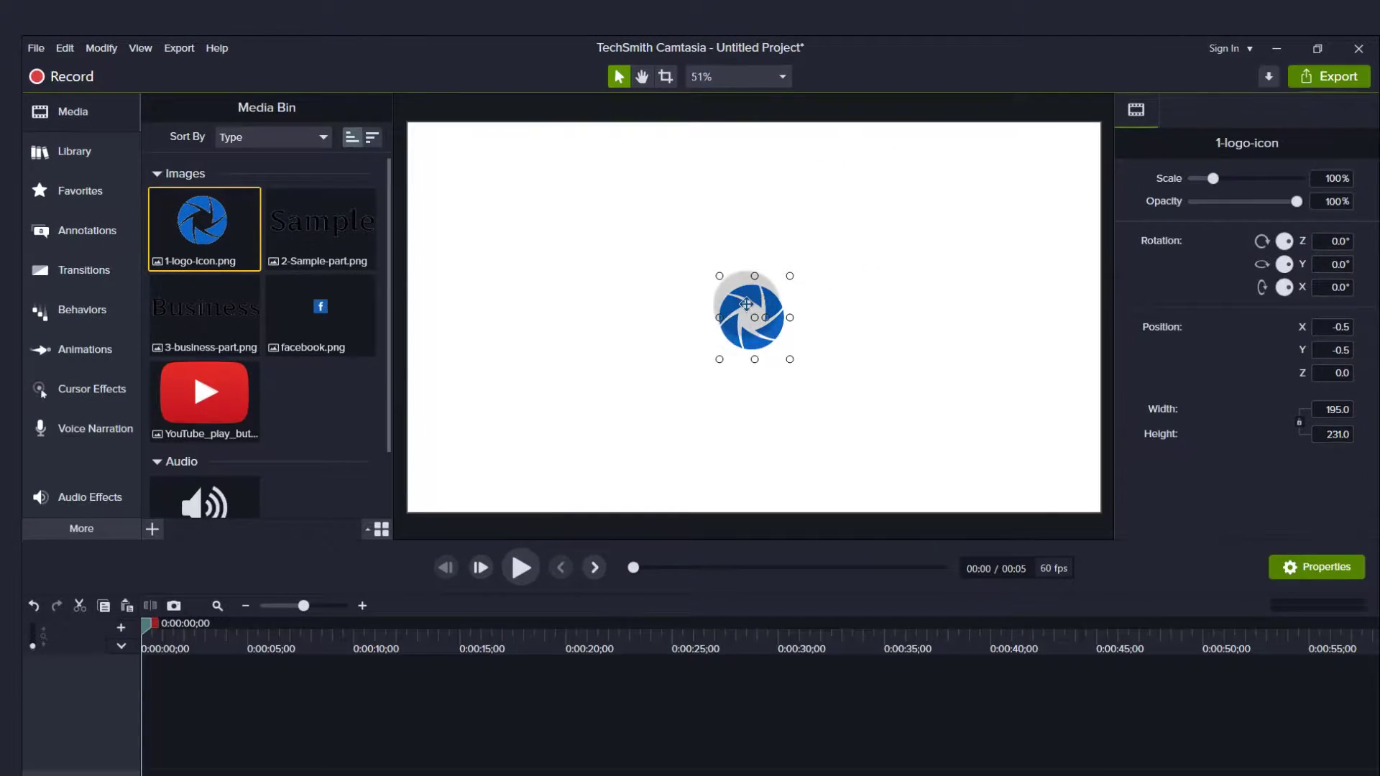
left_click_drag(910, 301, 774, 300)
left_click_drag(608, 302, 507, 232)
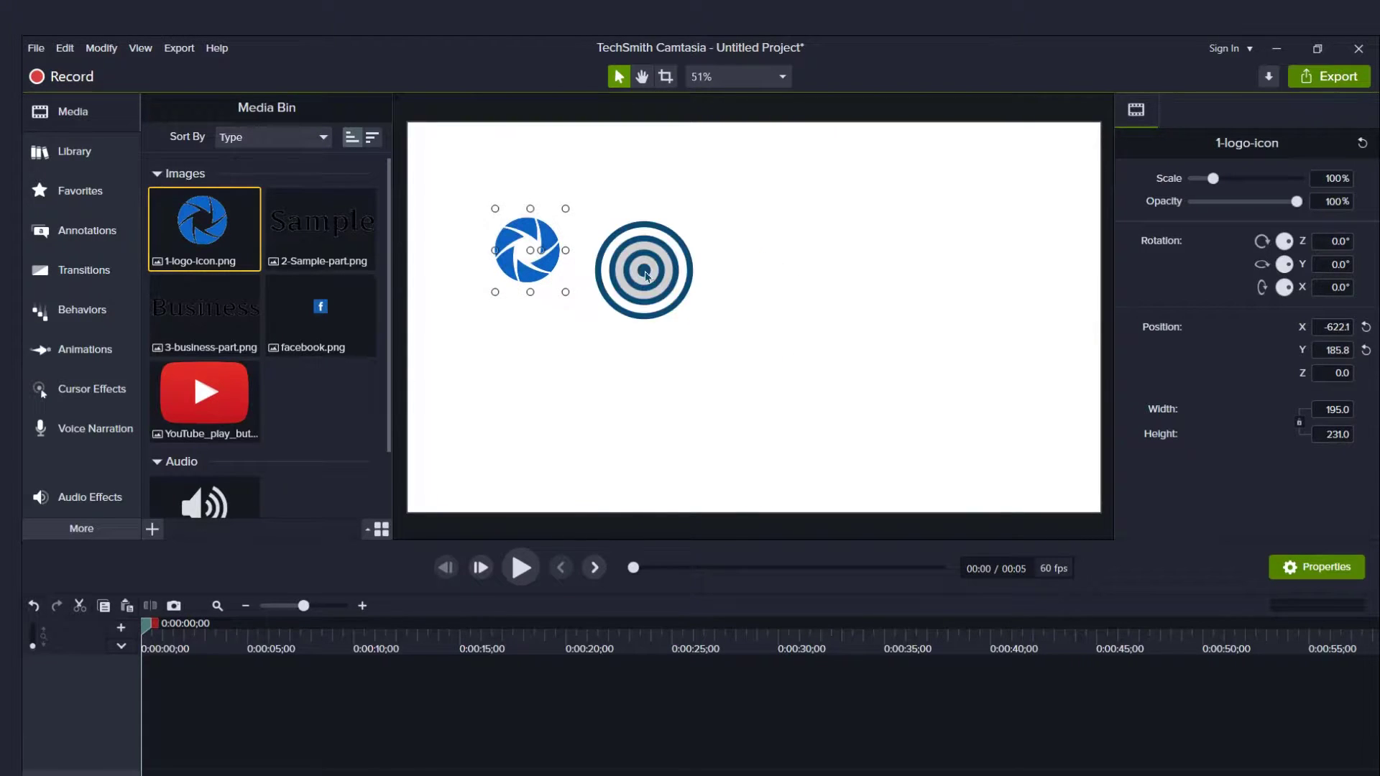
left_click(570, 277)
left_click(544, 256)
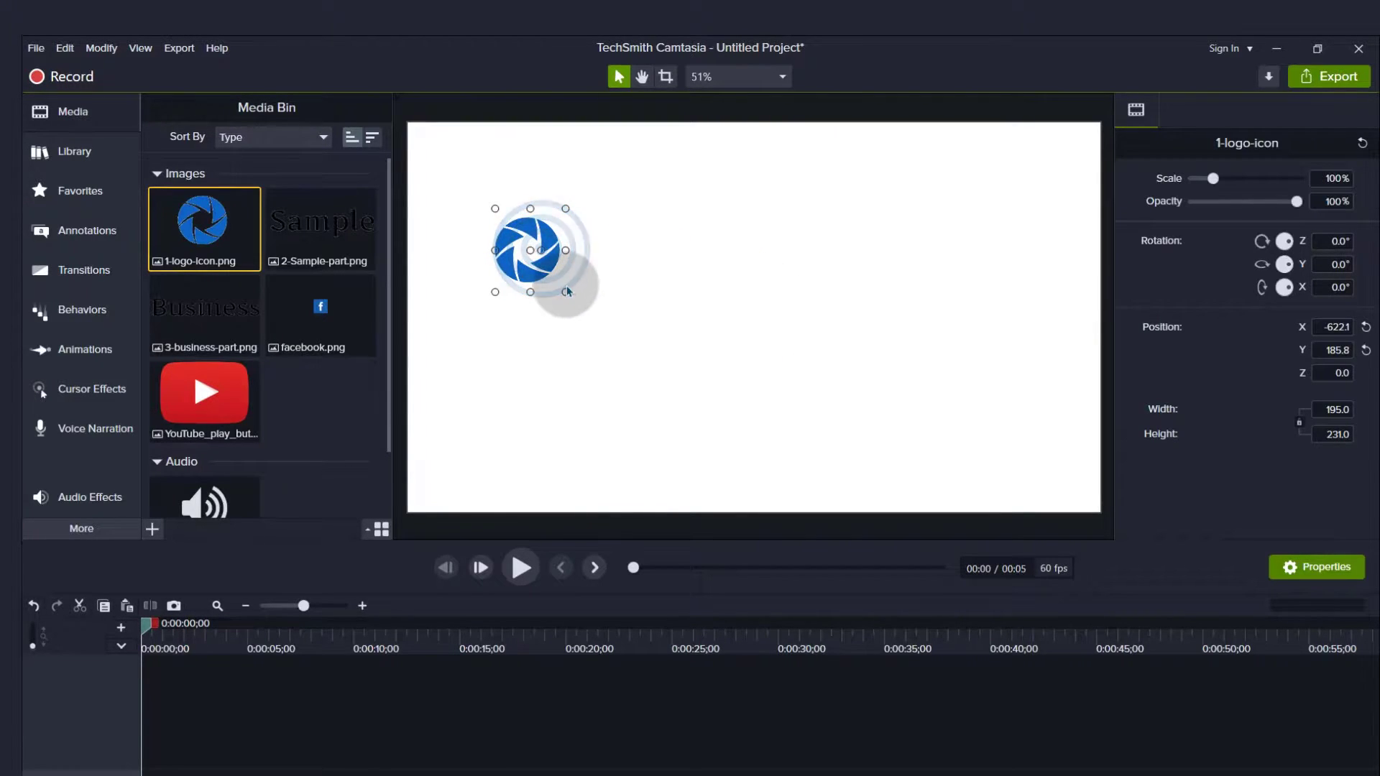
left_click_drag(563, 287, 566, 291)
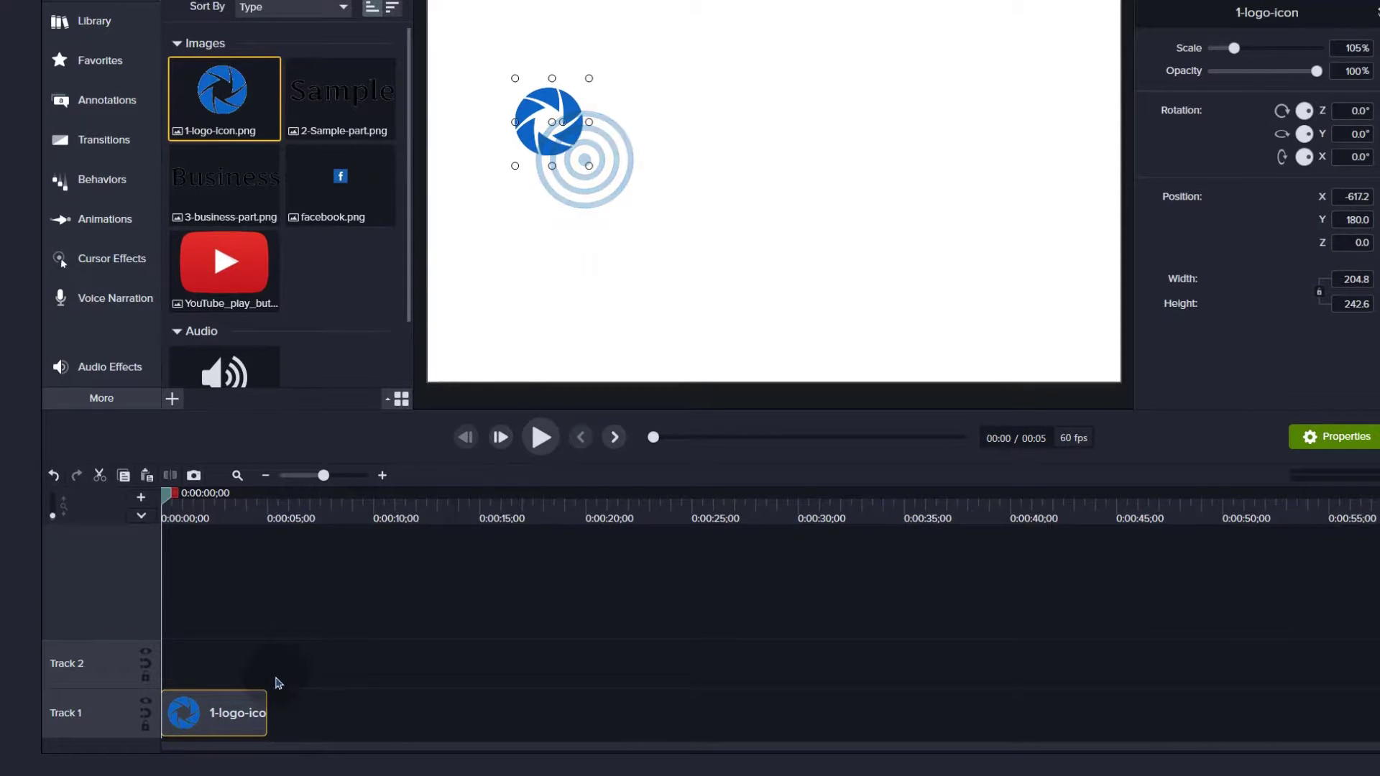
- Extend the 1-logo-icon clip on Track 1 to a duration of about 12 seconds
left_click_drag(262, 705, 427, 700)
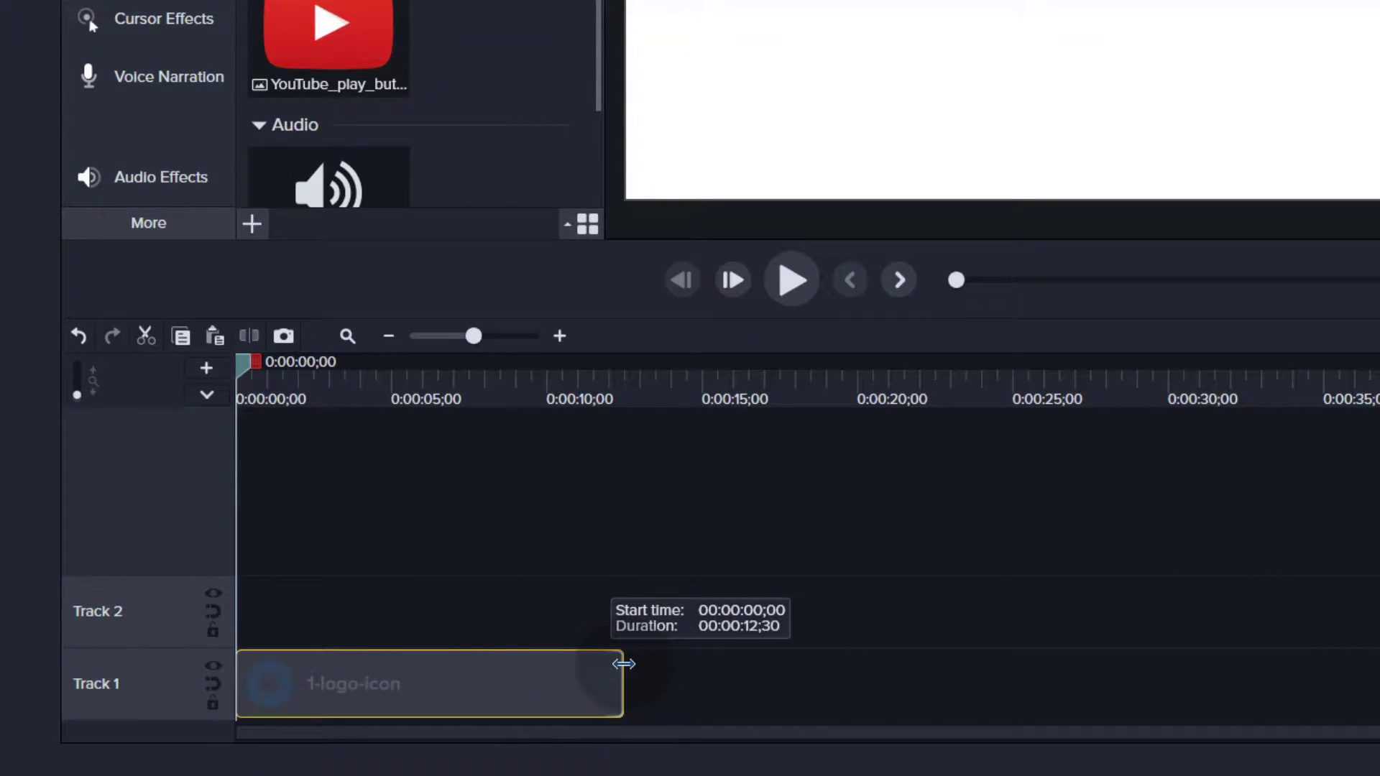
left_click_drag(618, 663, 615, 684)
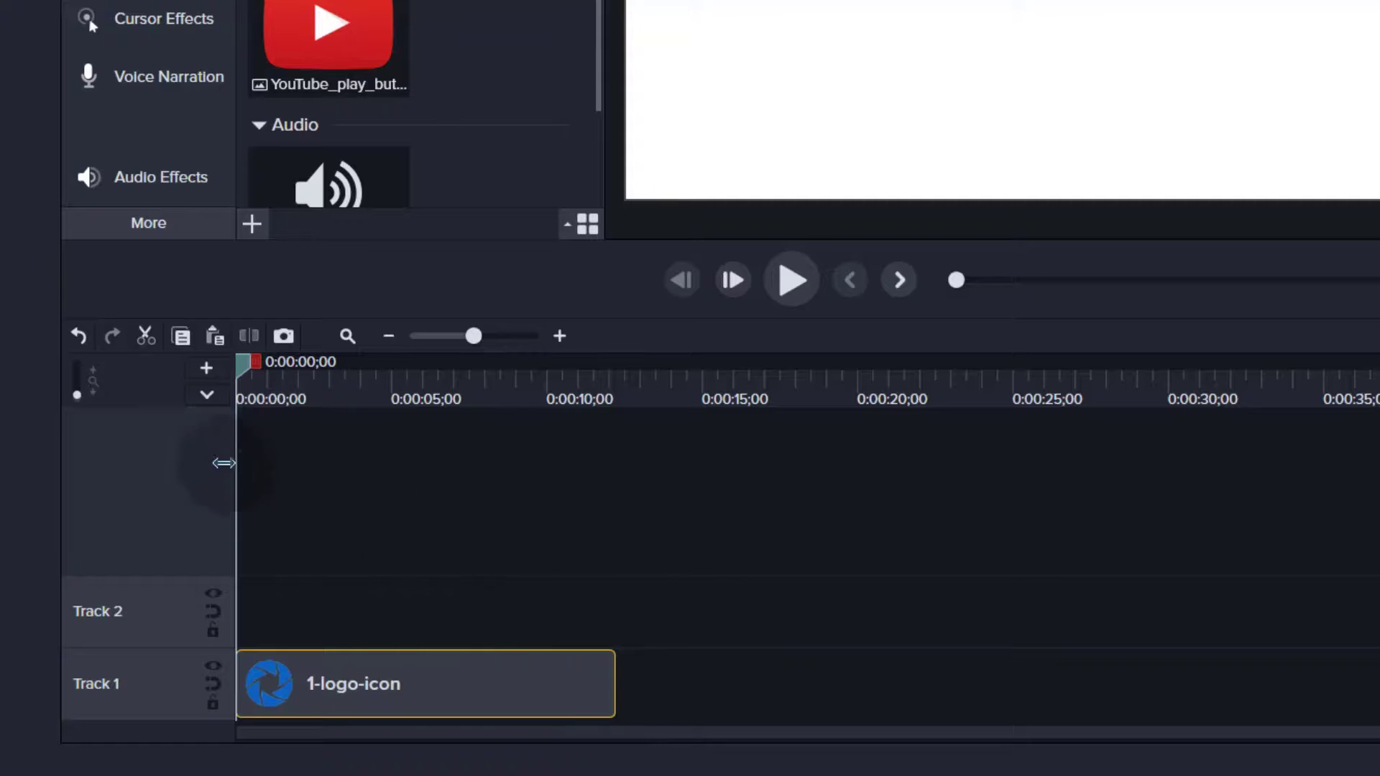
- Add a Custom animation to the 1-logo-icon clip, ending at about 0:00:02;52
left_click_drag(241, 367, 326, 386)
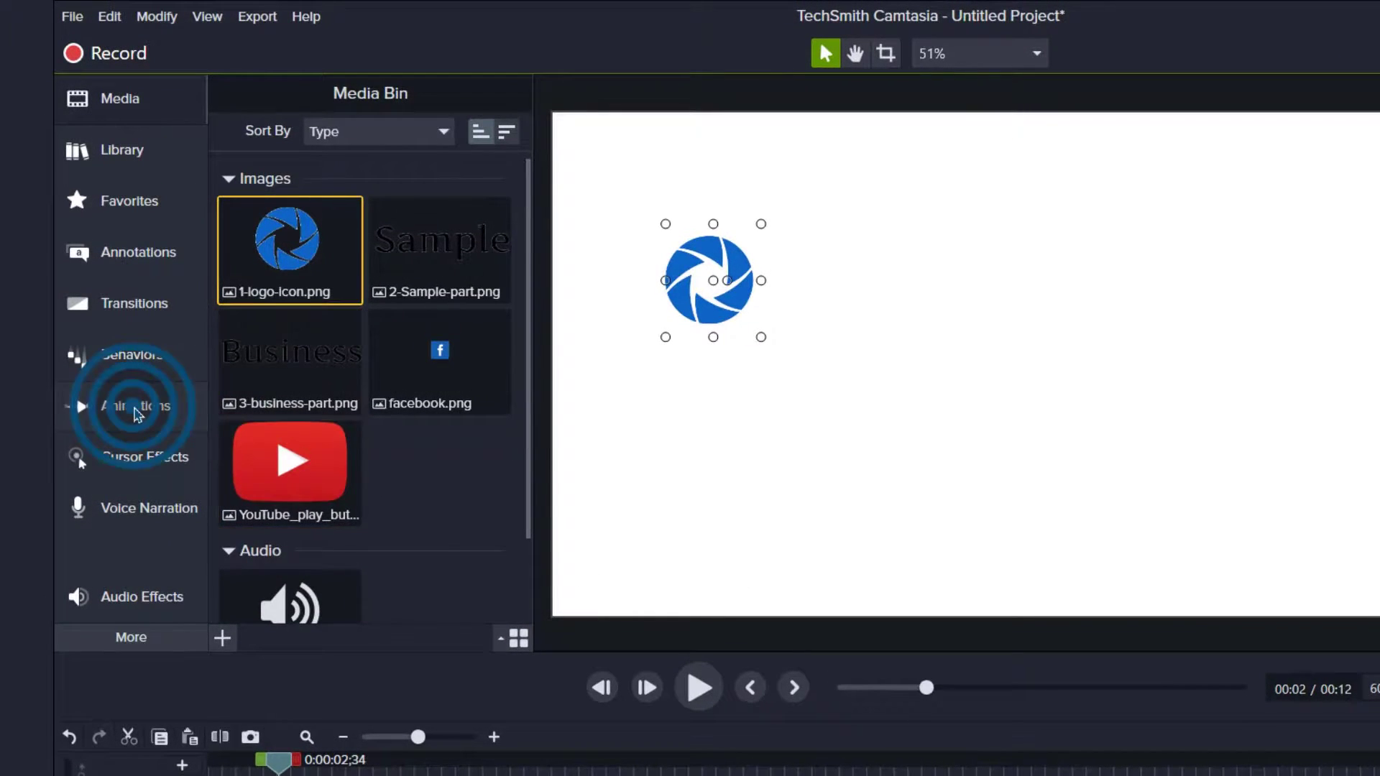
left_click(136, 408)
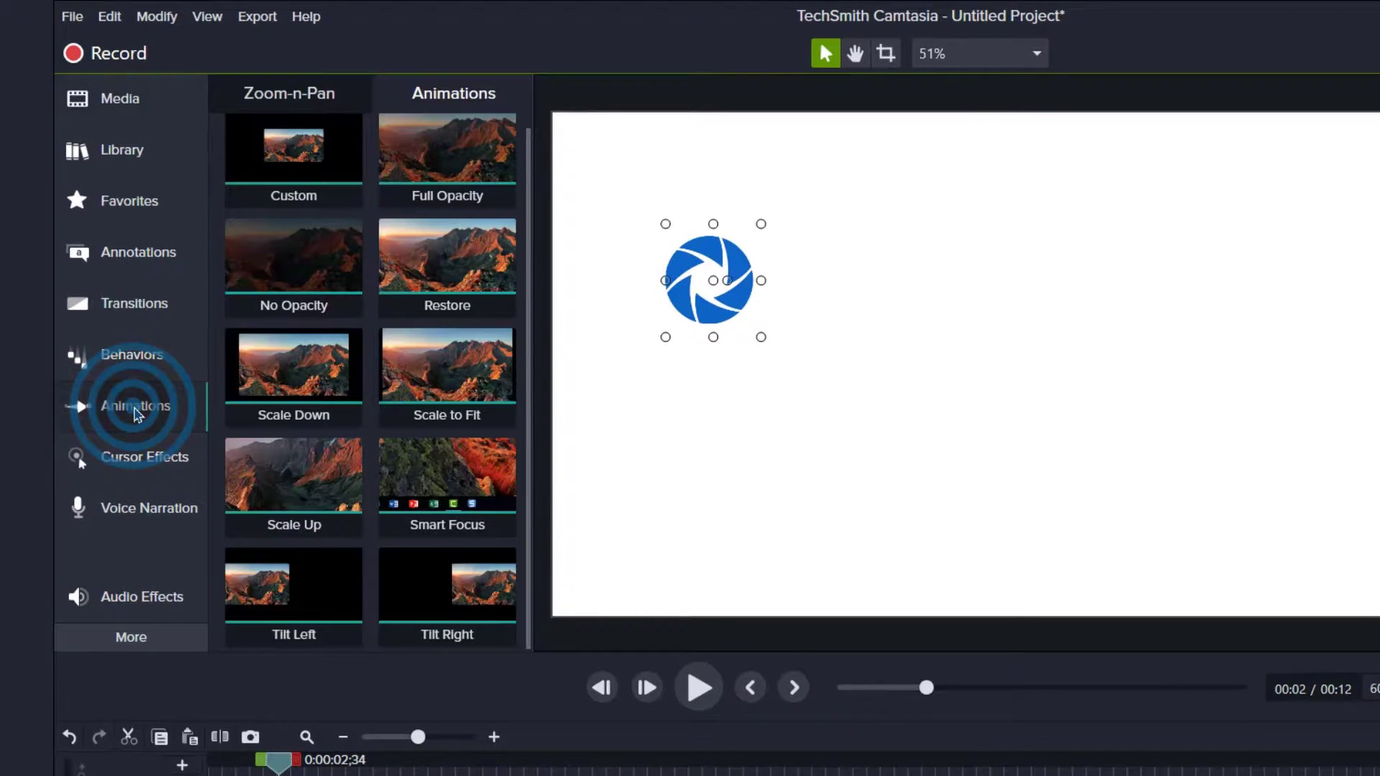
left_click_drag(280, 139, 286, 775)
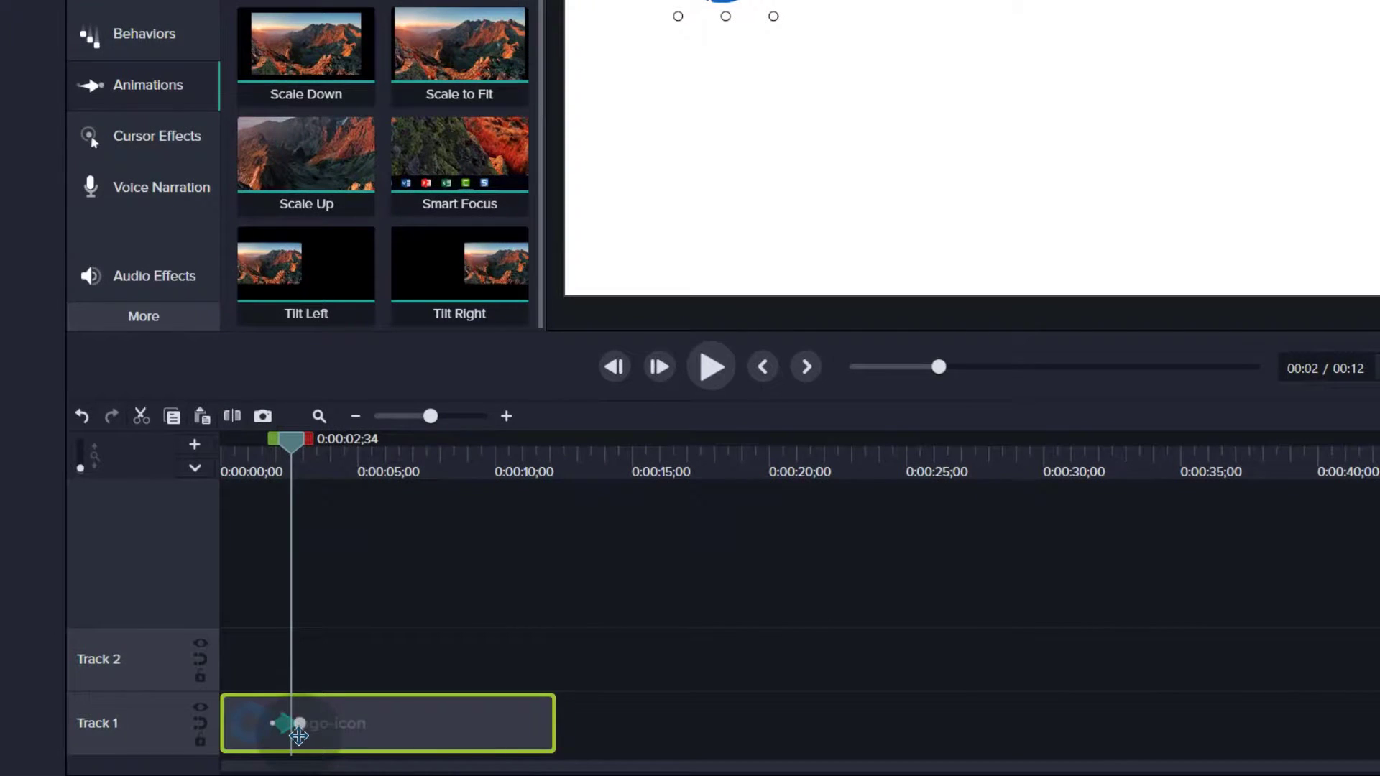
left_click(298, 735)
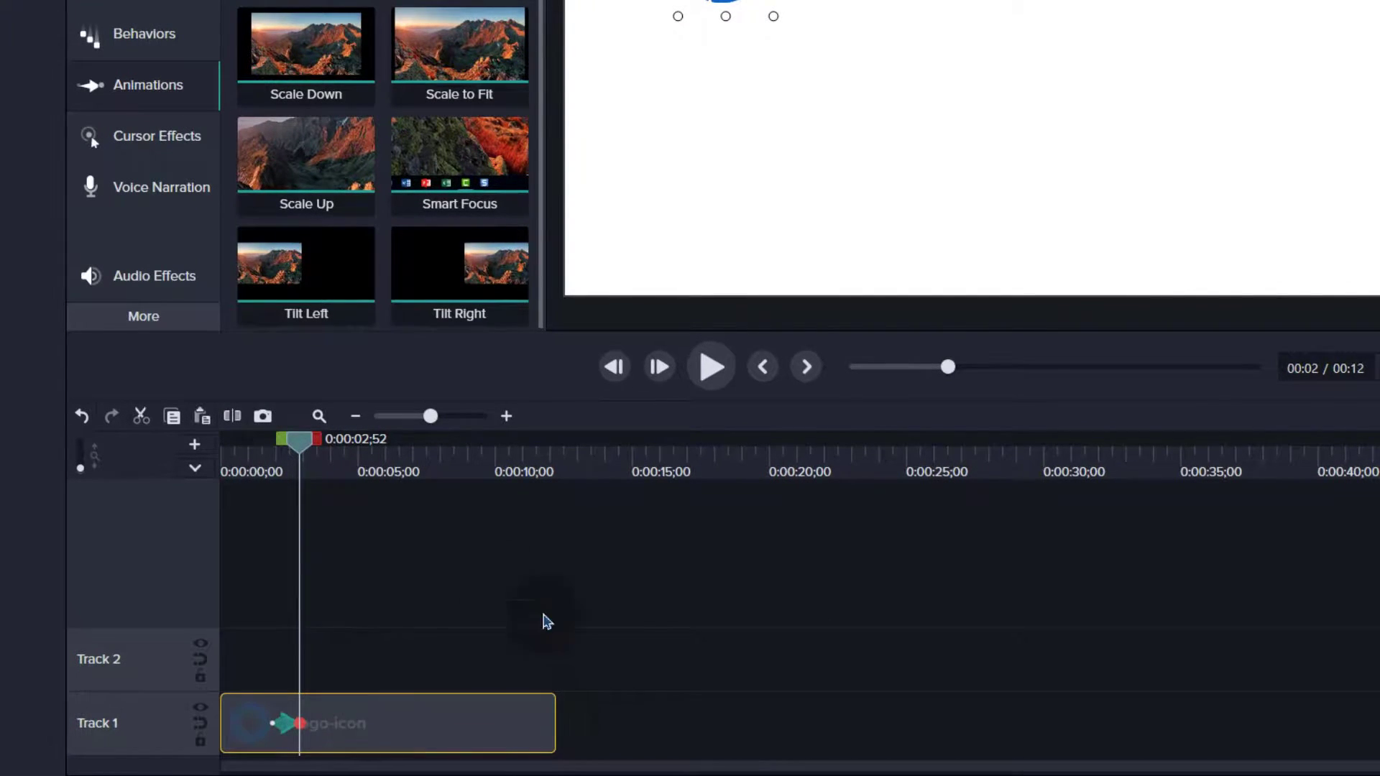
left_click(506, 417)
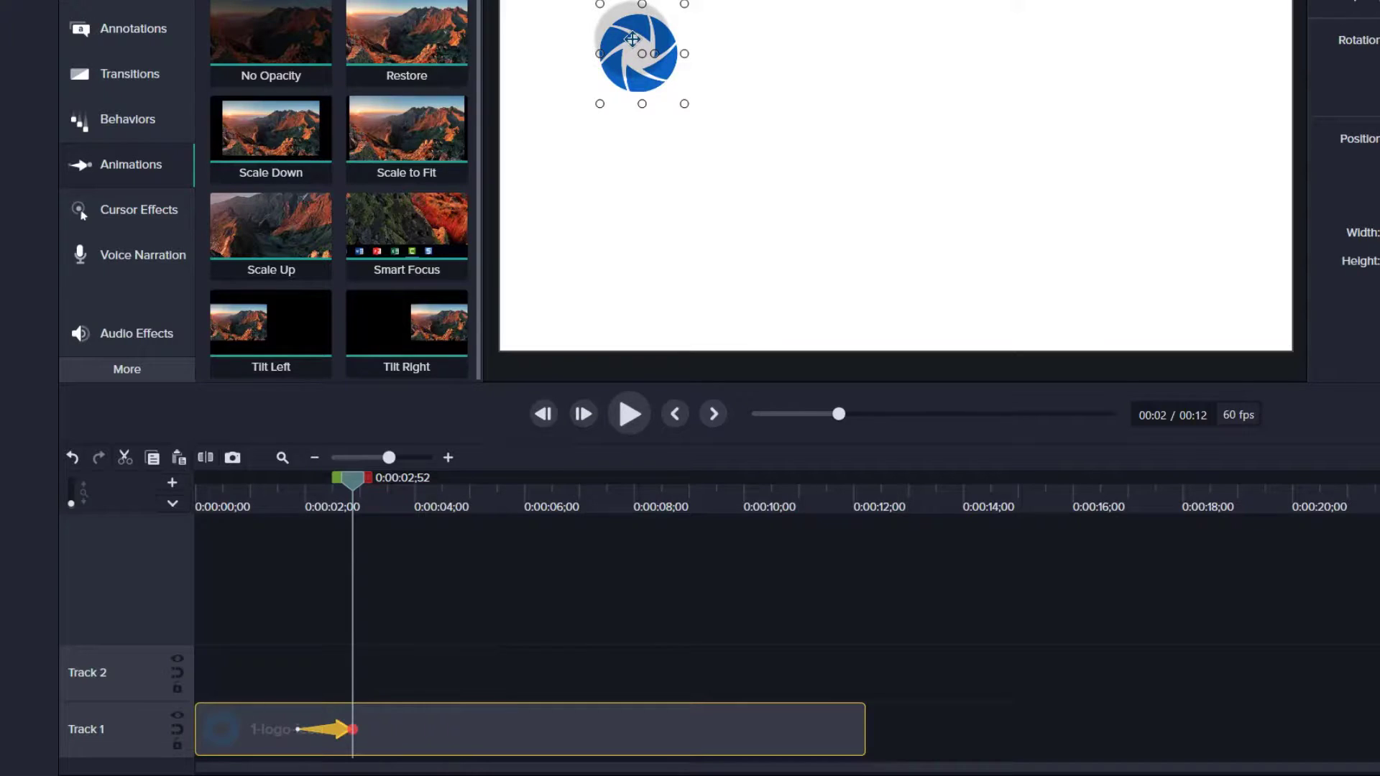
- Make the logo icon's animation start off the canvas's left side and end farther right, in the upper left-middle area
left_click_drag(633, 48, 767, 37)
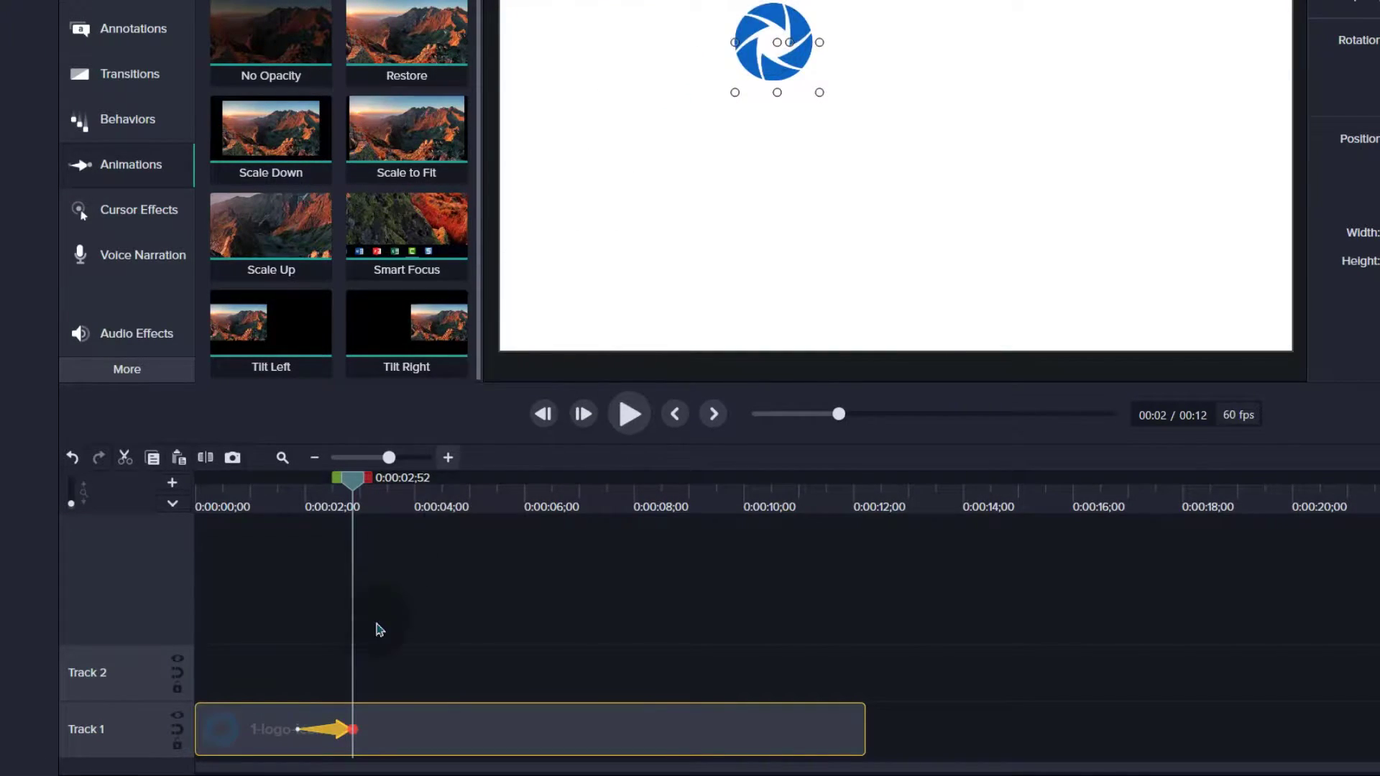
left_click(301, 730)
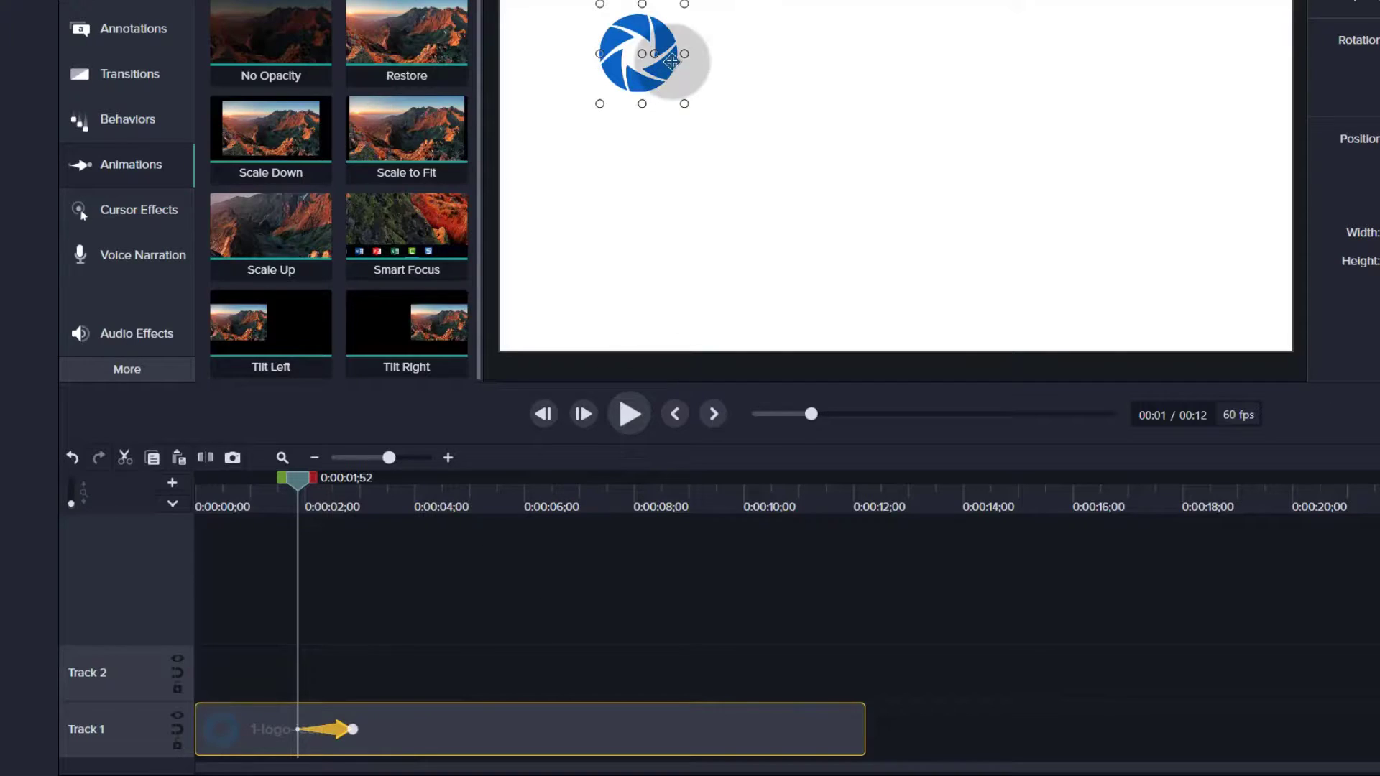
left_click_drag(655, 63, 473, 62)
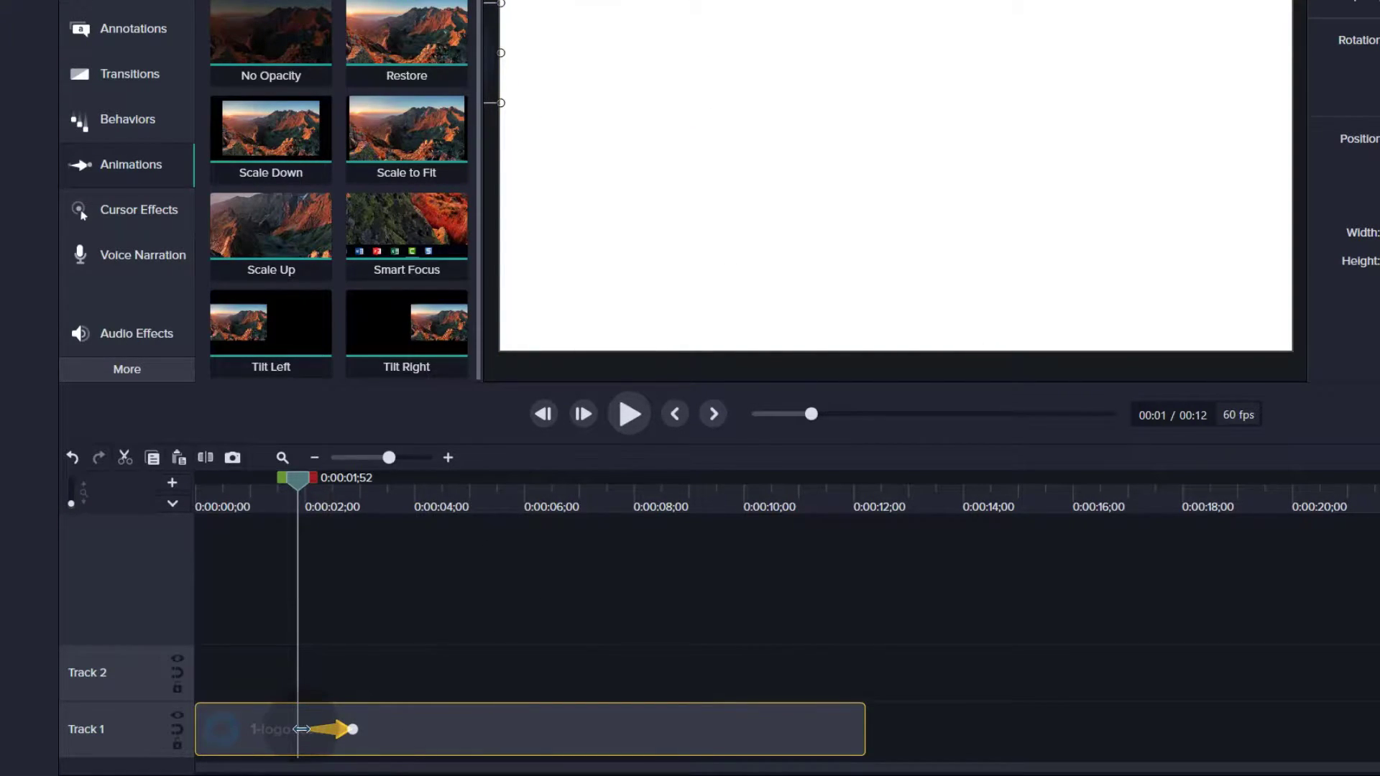
- Extend the logo animation's start back to the beginning of the clip and shorten its end to about 0:00:00;44
left_click_drag(302, 729, 197, 729)
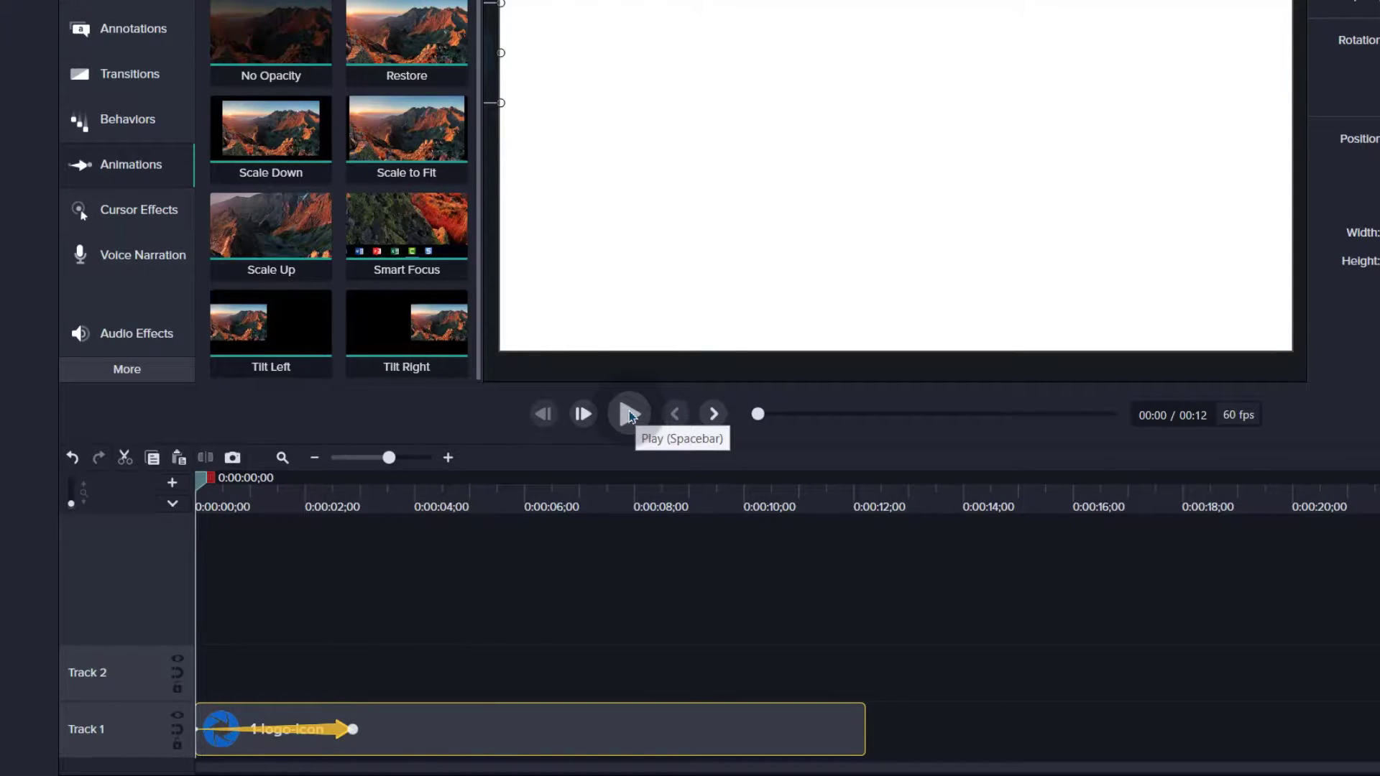
left_click(629, 414)
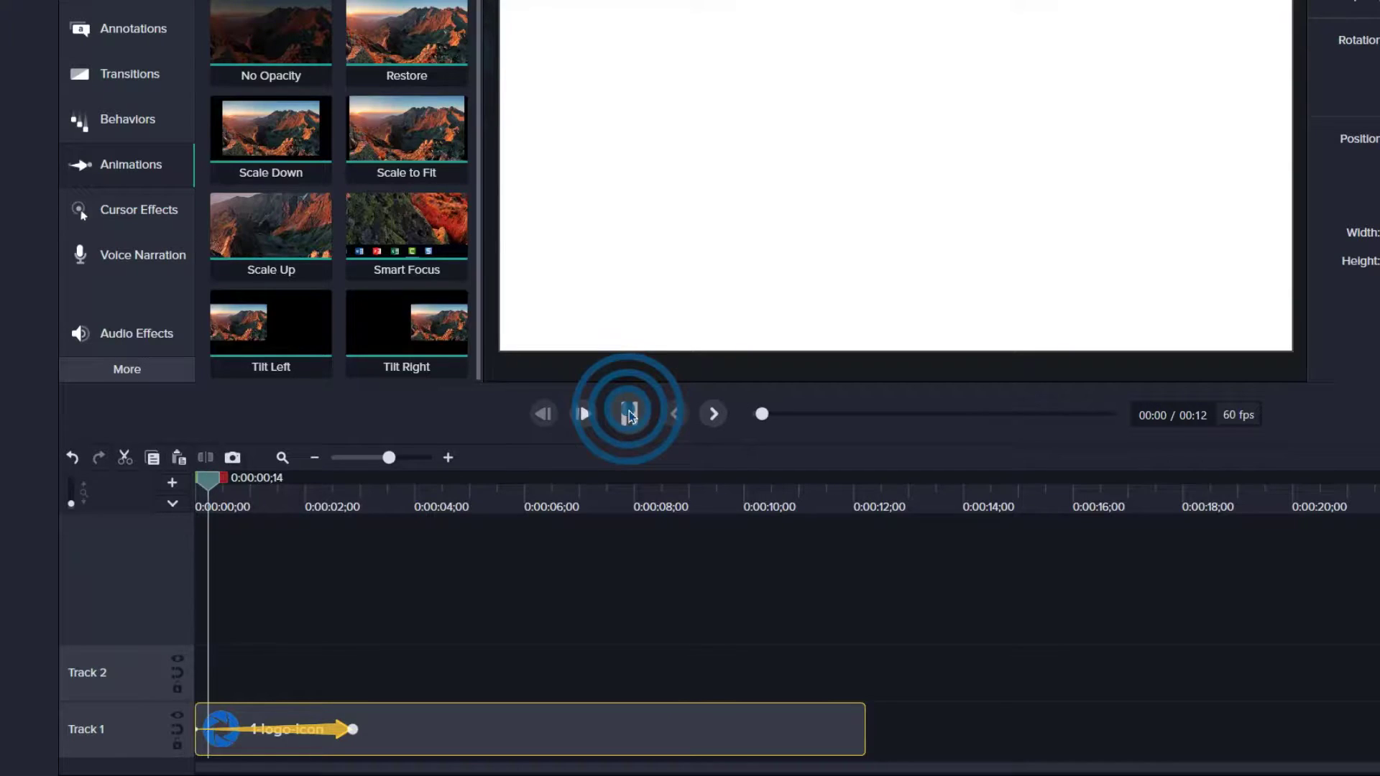
left_click(283, 469)
left_click_drag(352, 729, 245, 729)
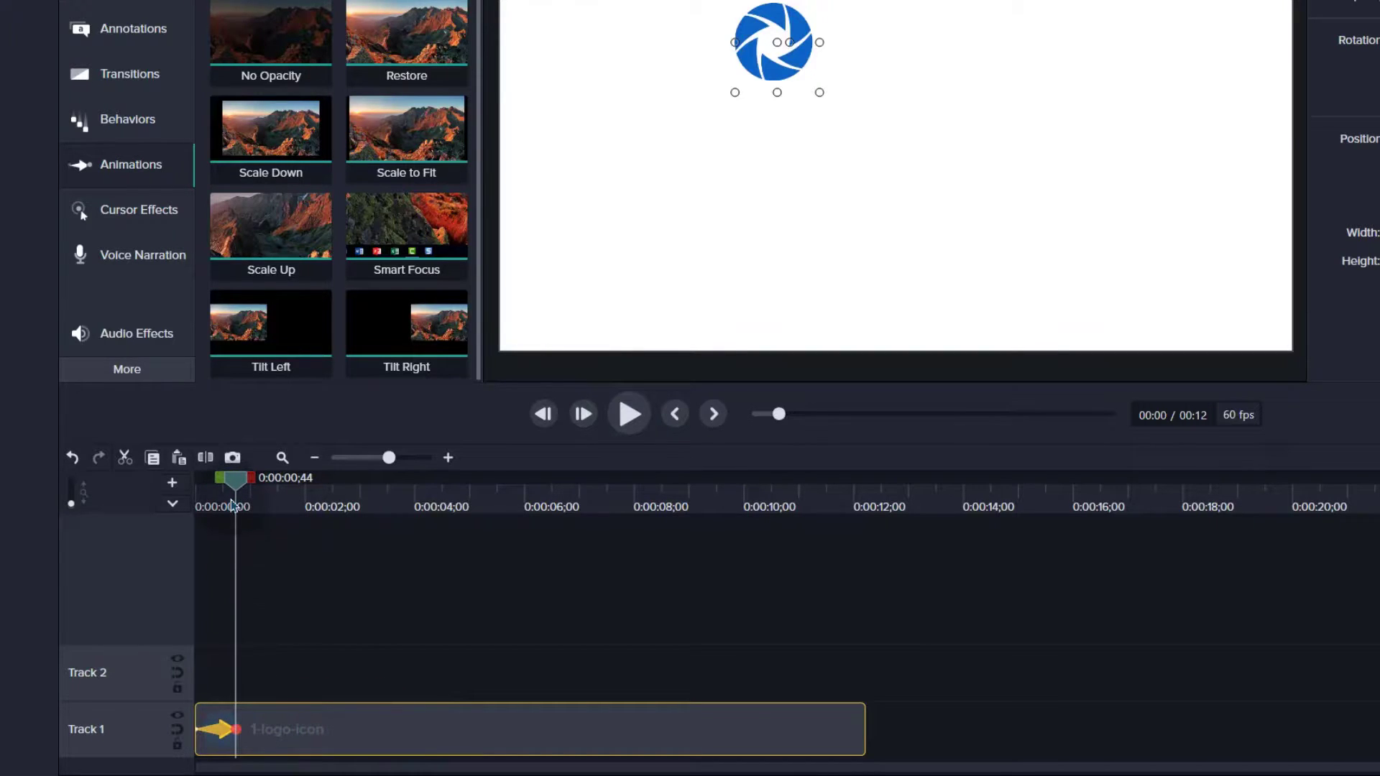
- Play the logo icon's slide-in animation from the start of the timeline
left_click_drag(238, 484, 189, 496)
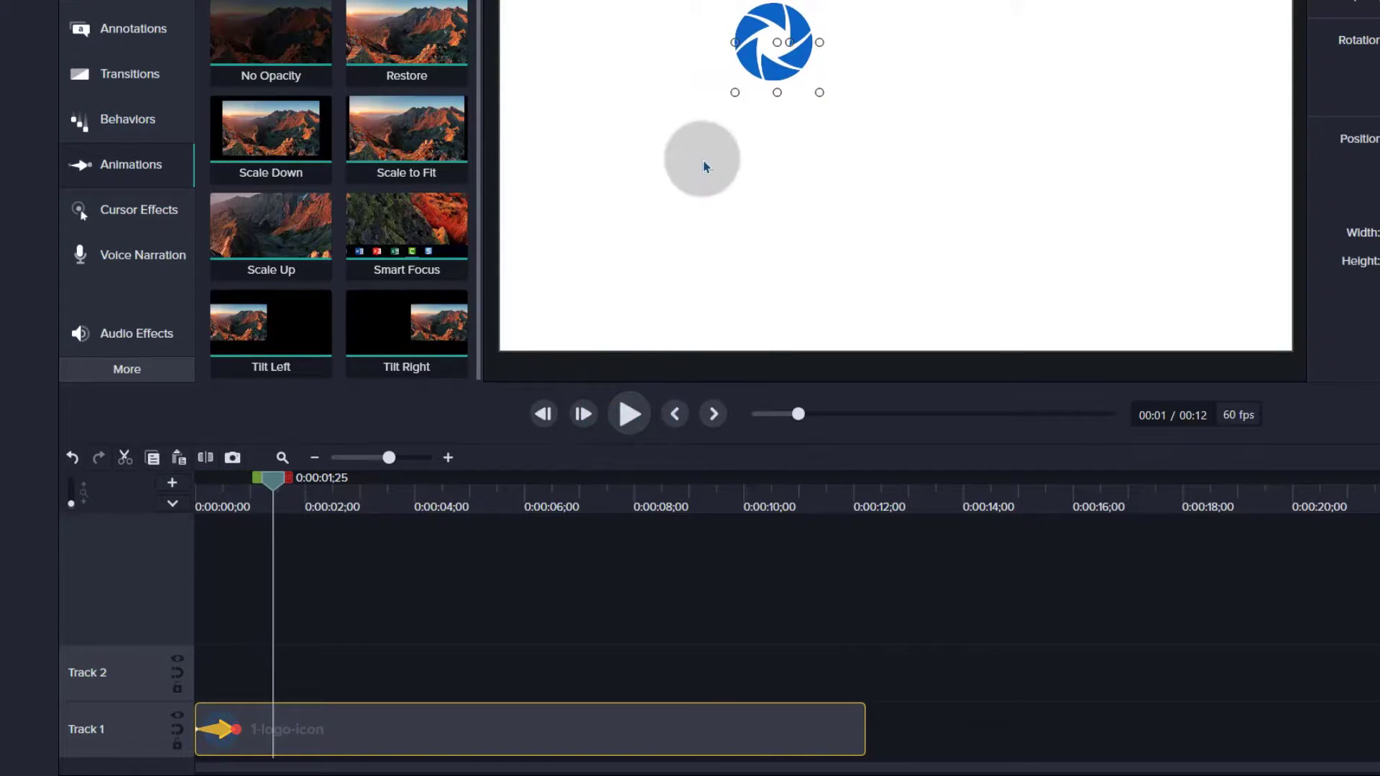
key("ctrl+Home")
left_click(629, 413)
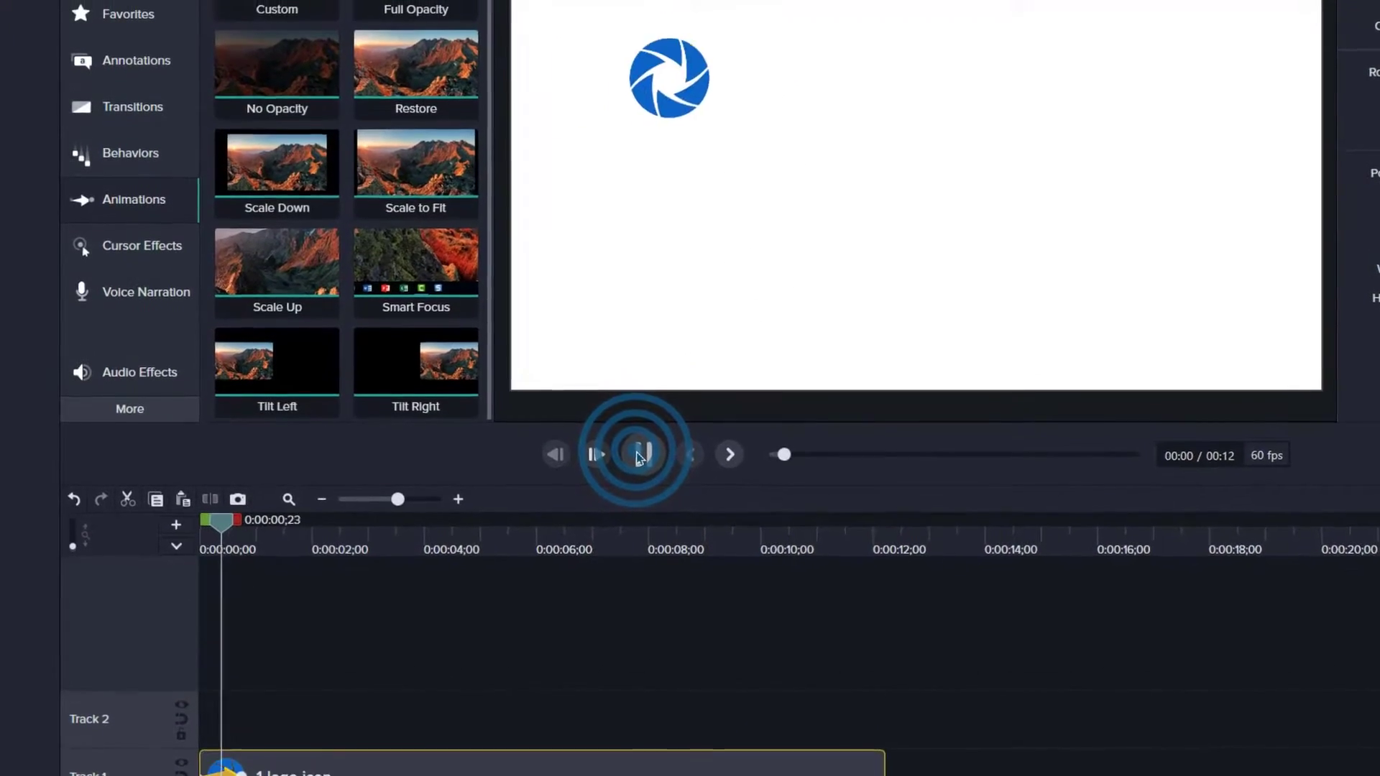
left_click(636, 451)
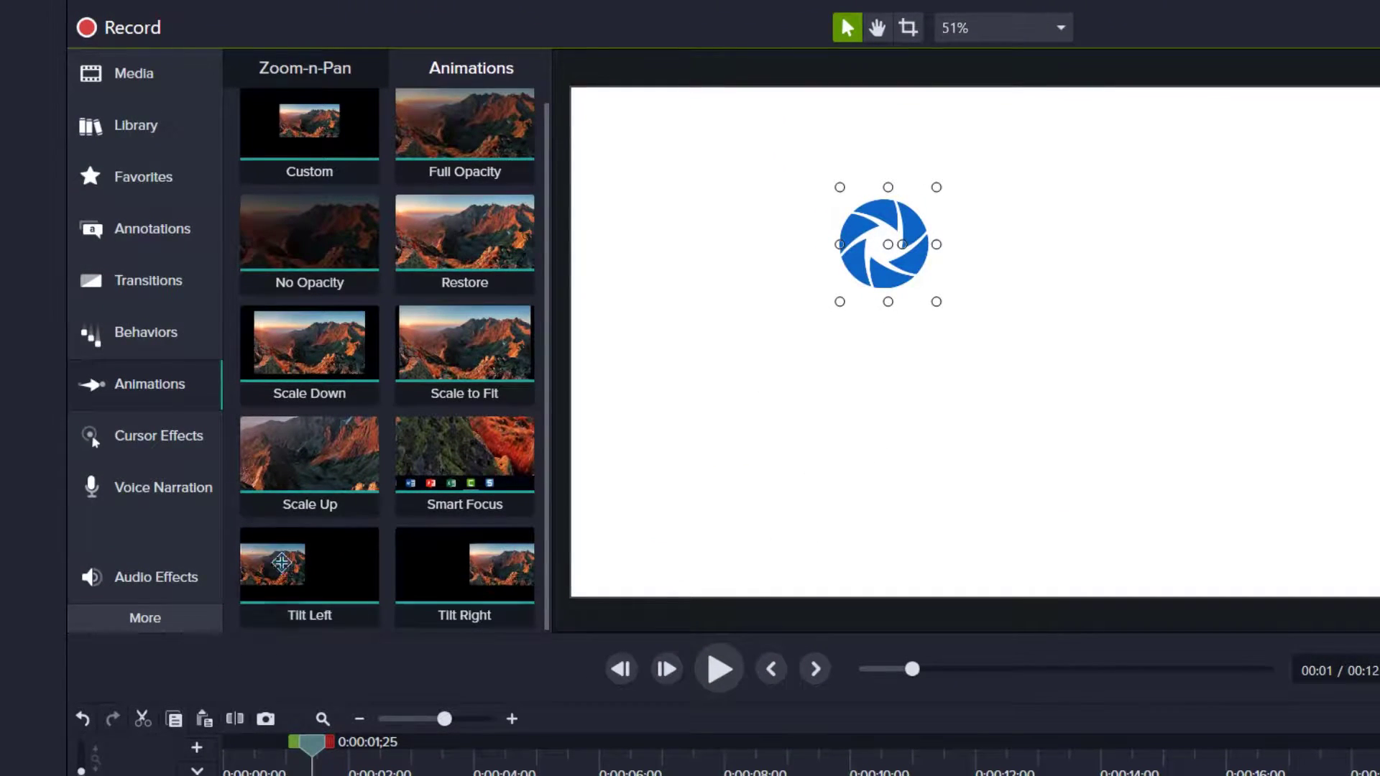
- Add 2-Sample-part.png to the right of the logo icon and start its Track 2 clip at 0:00:00;44, where the icon's animation ends
left_click(122, 72)
left_click_drag(450, 217, 1105, 219)
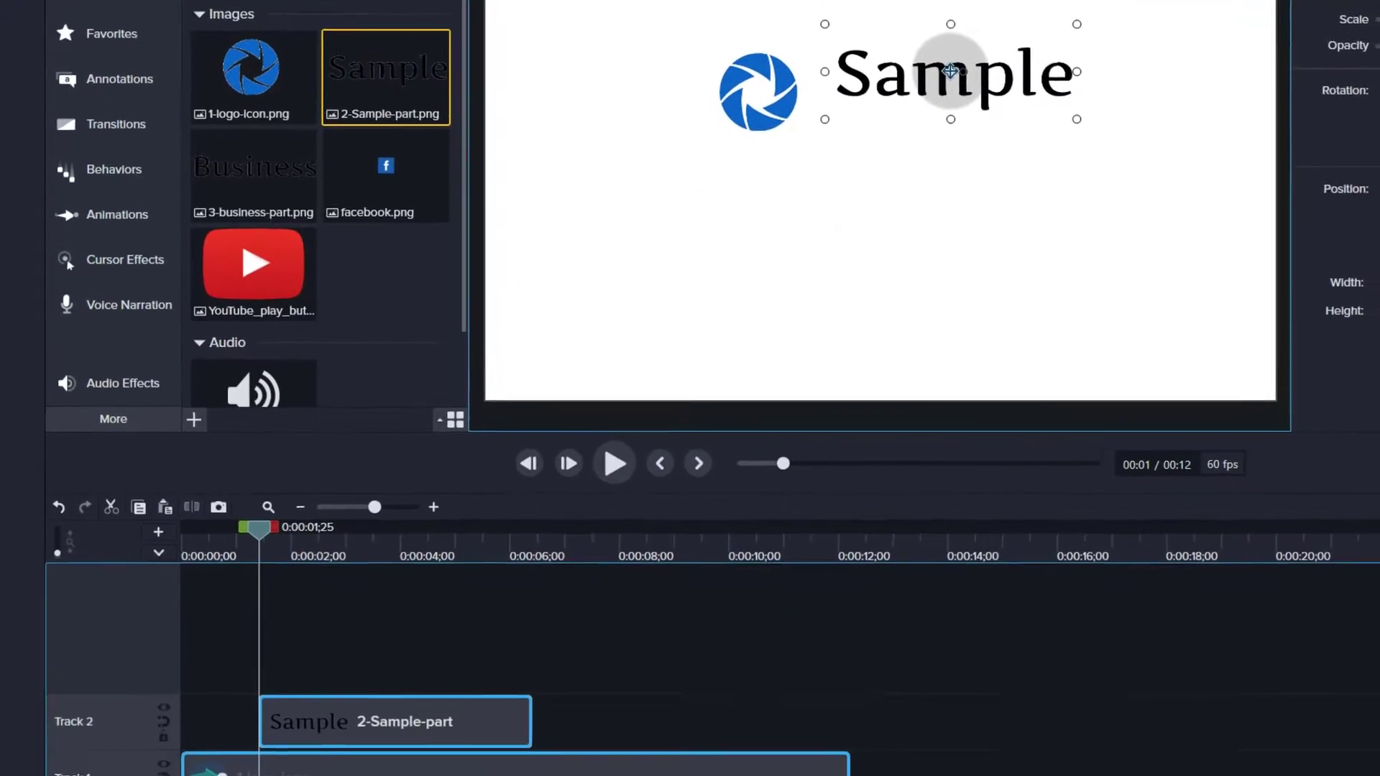
left_click(338, 731)
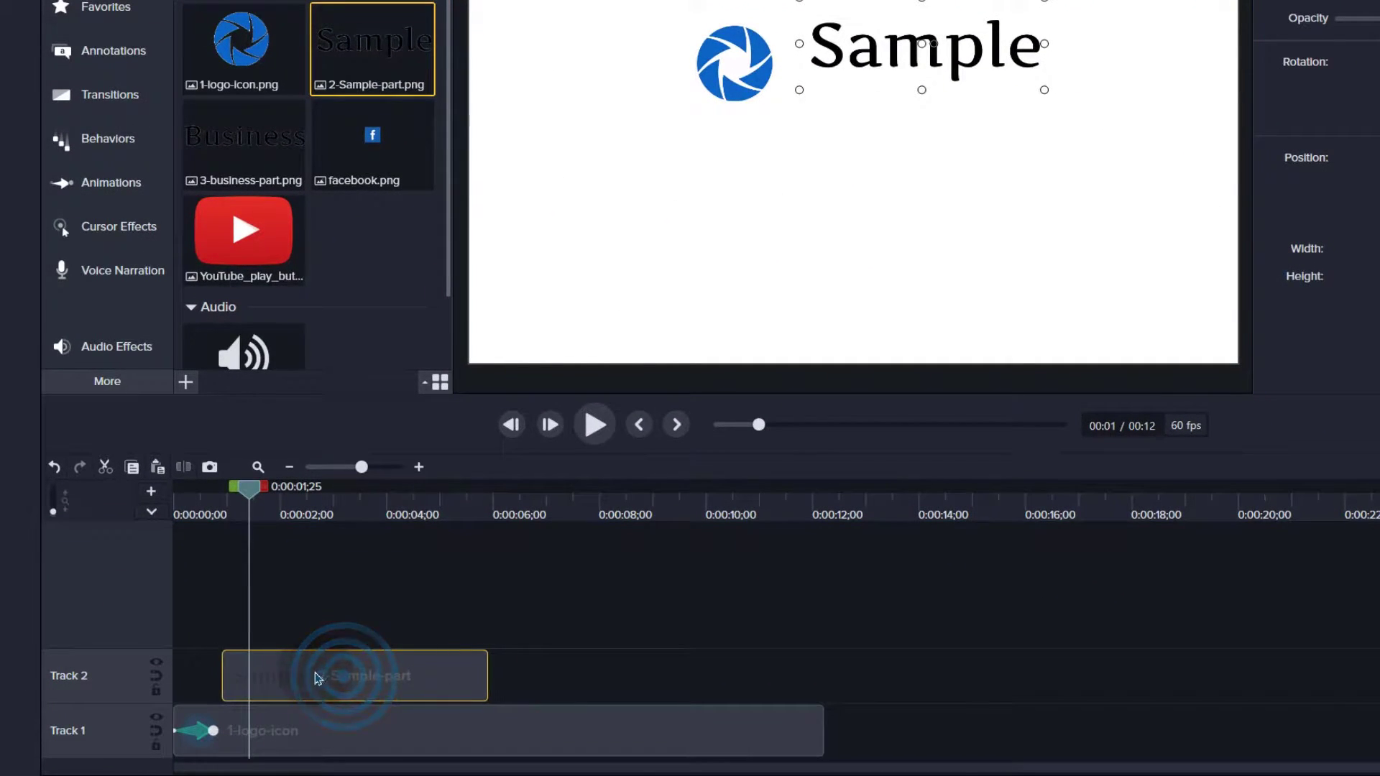
left_click_drag(319, 678, 313, 680)
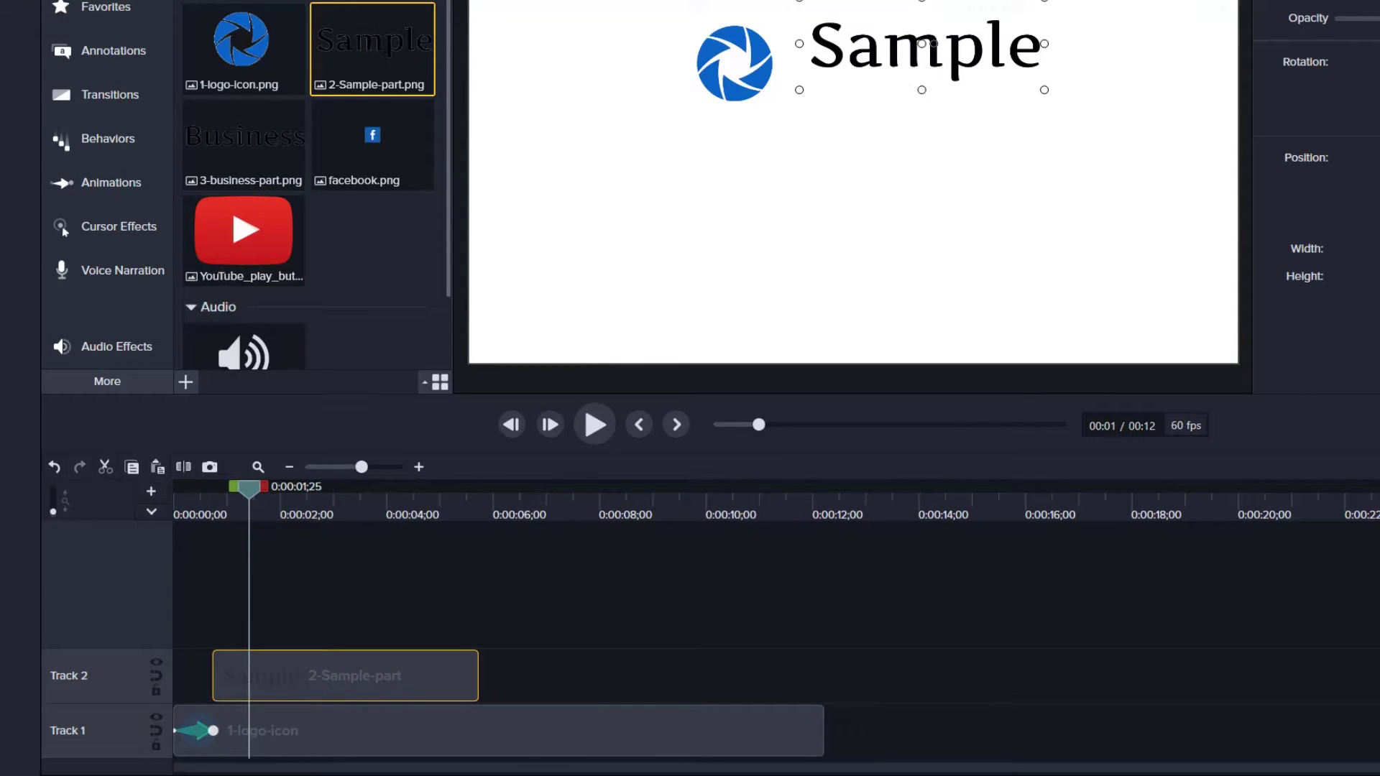
- Add a Custom animation to the 2-Sample-part clip ending at 0:00:02;08, with the word's end position close beside and level with the logo icon
left_click(118, 188)
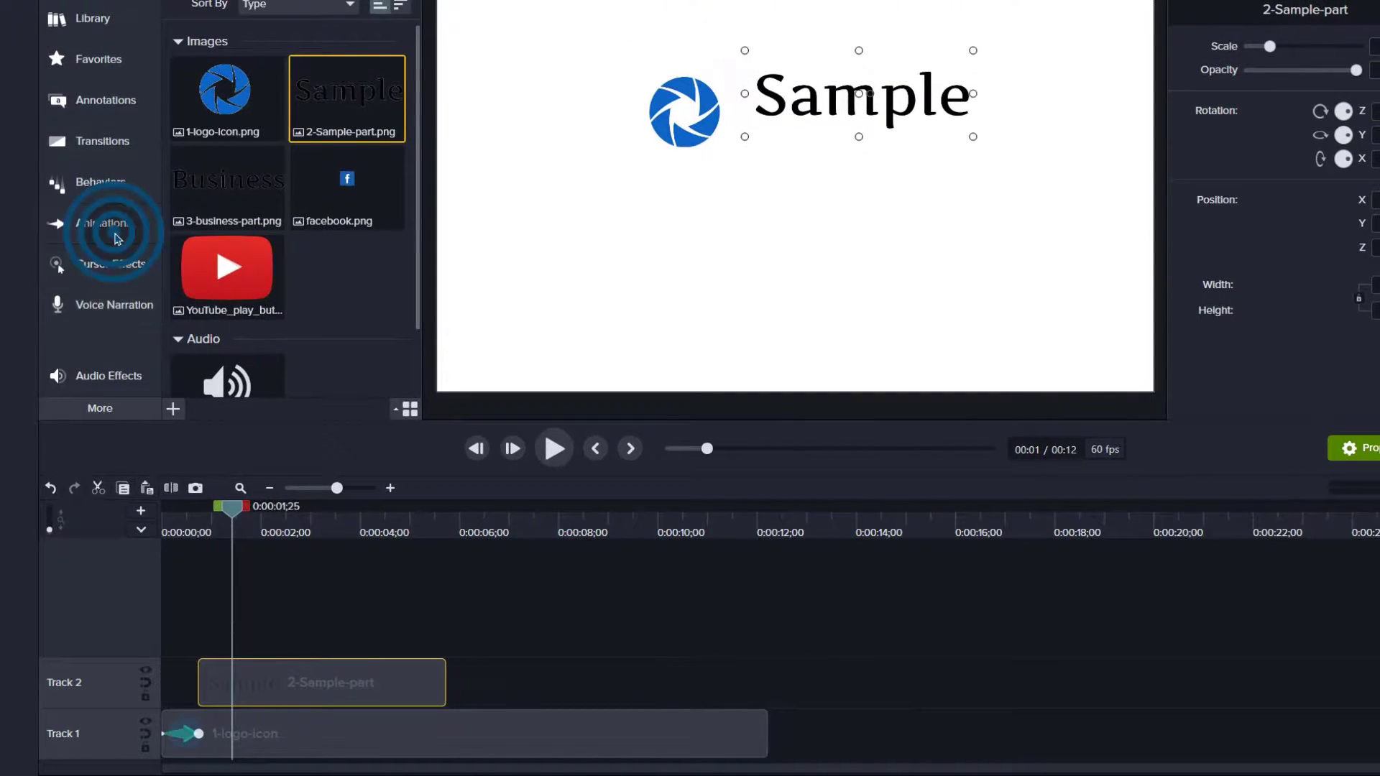
left_click_drag(227, 18, 245, 694)
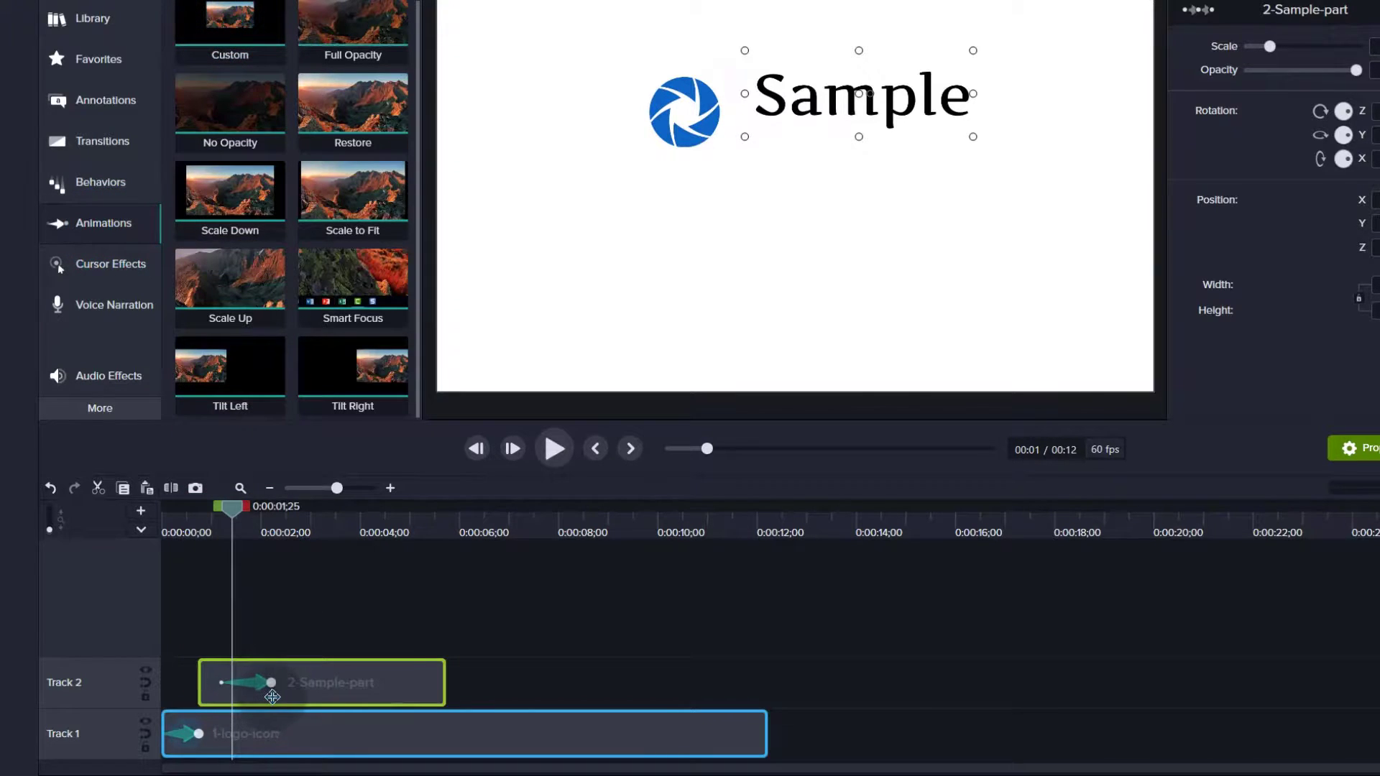
left_click(266, 688)
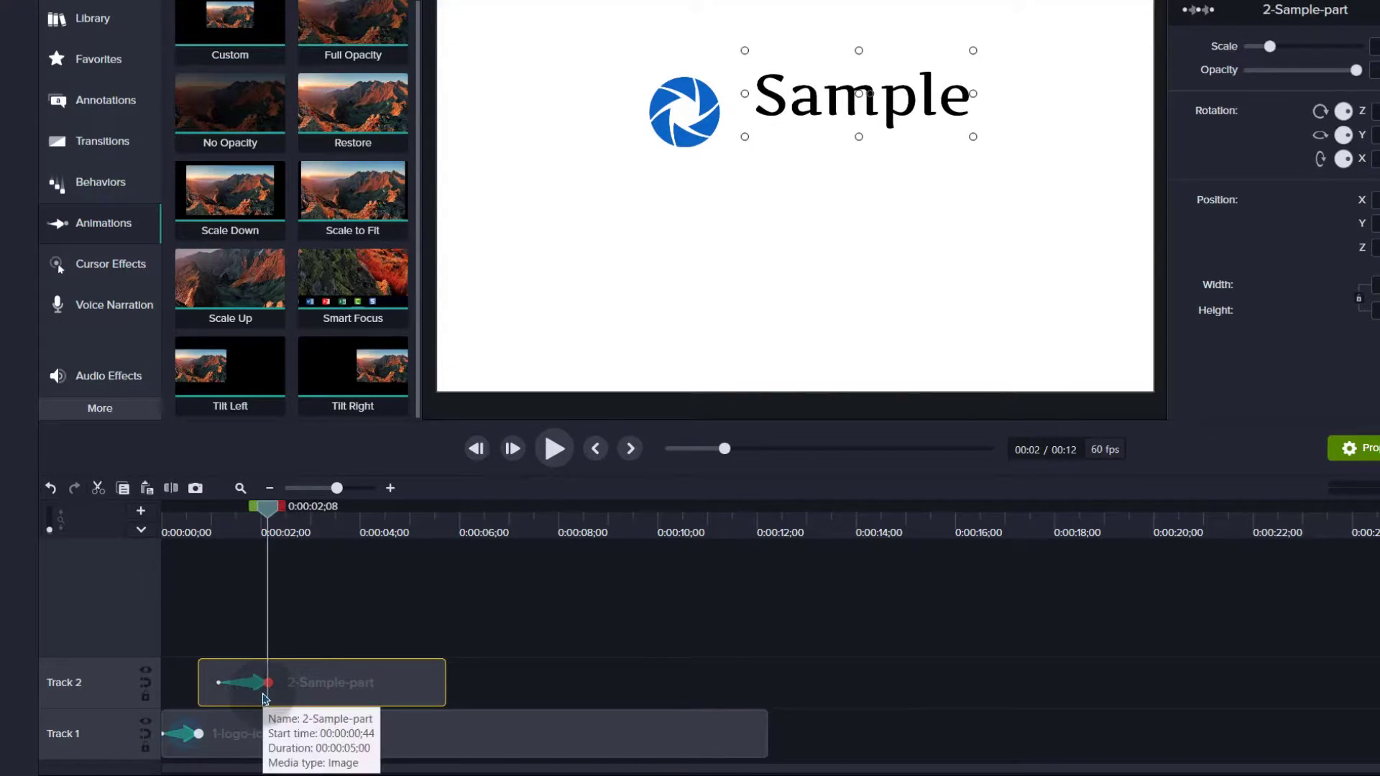
left_click_drag(820, 90, 804, 109)
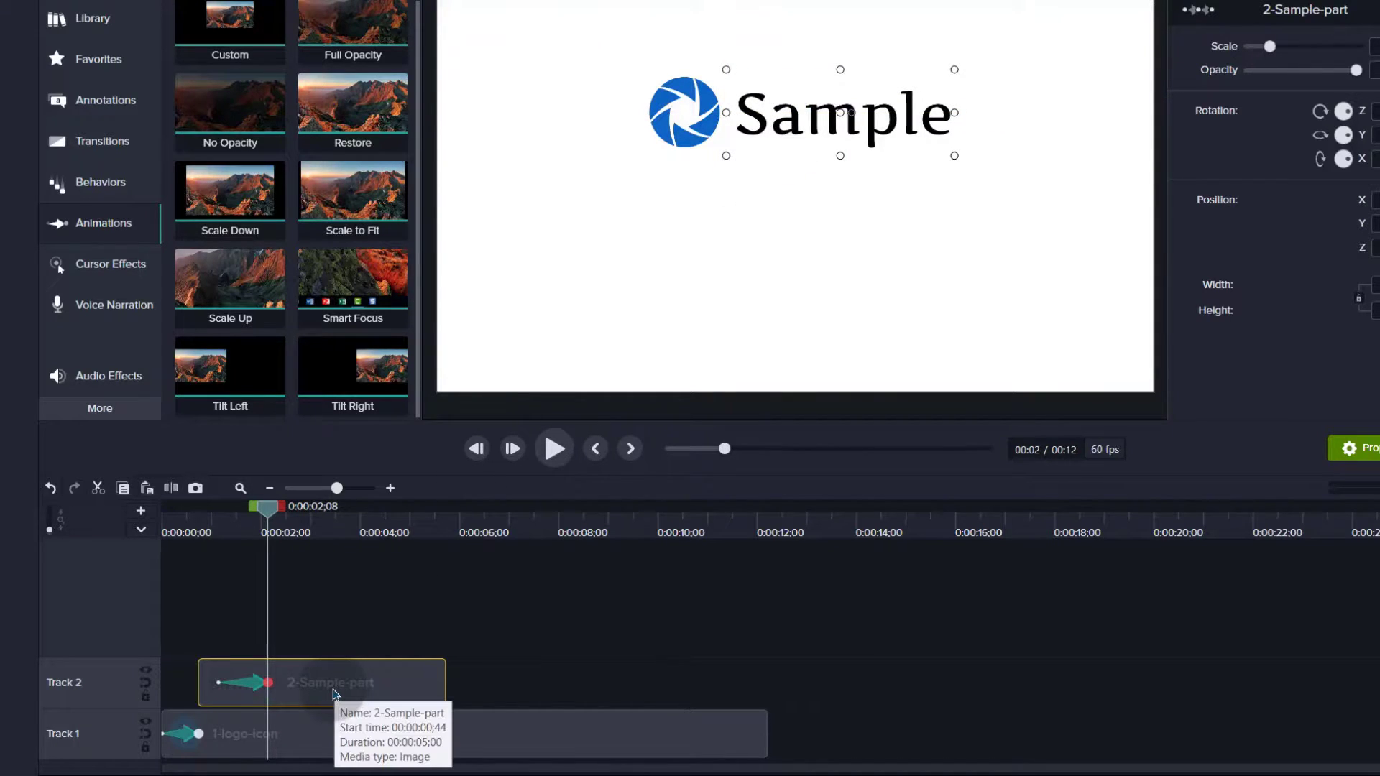
- At the start of the 2-Sample-part animation, 0:00:01;08, move the word Sample below the canvas
left_click_drag(268, 512, 224, 523)
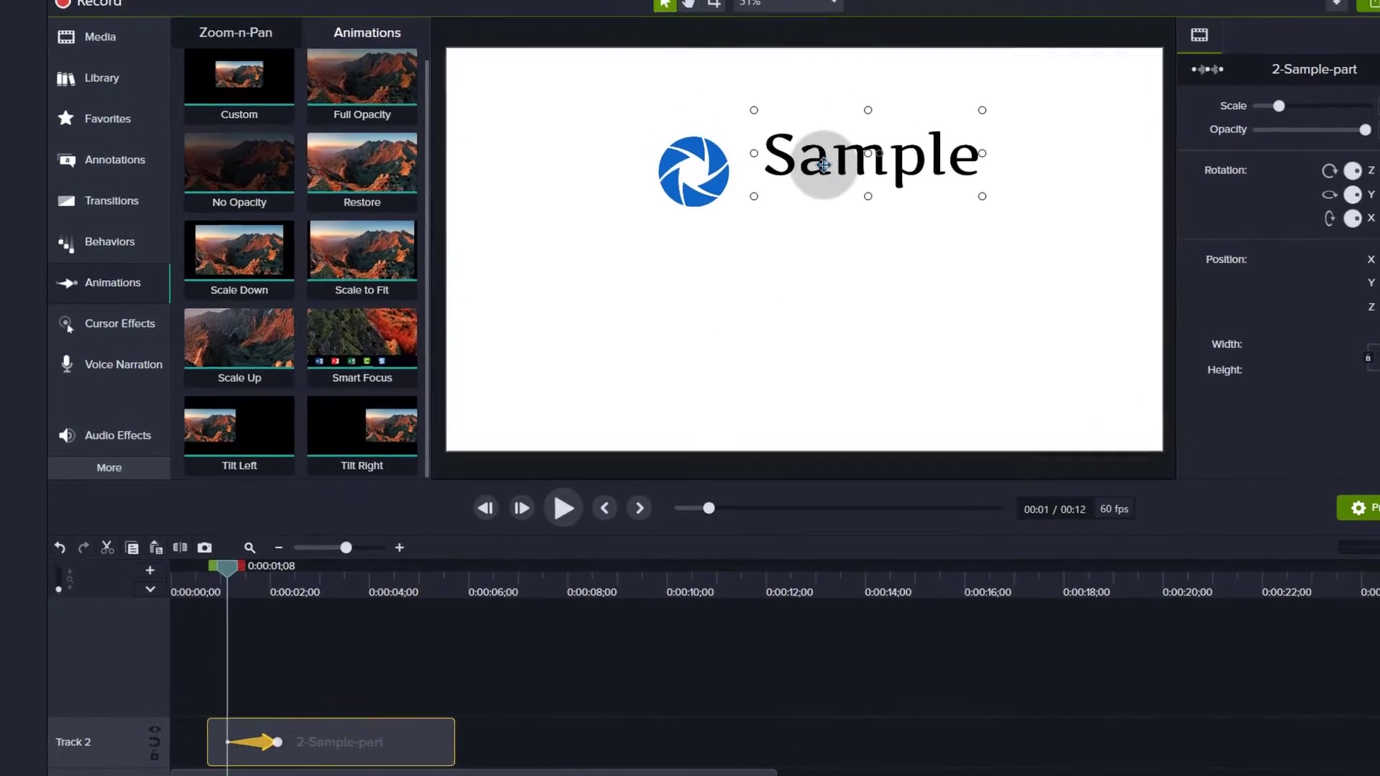
left_click(814, 105)
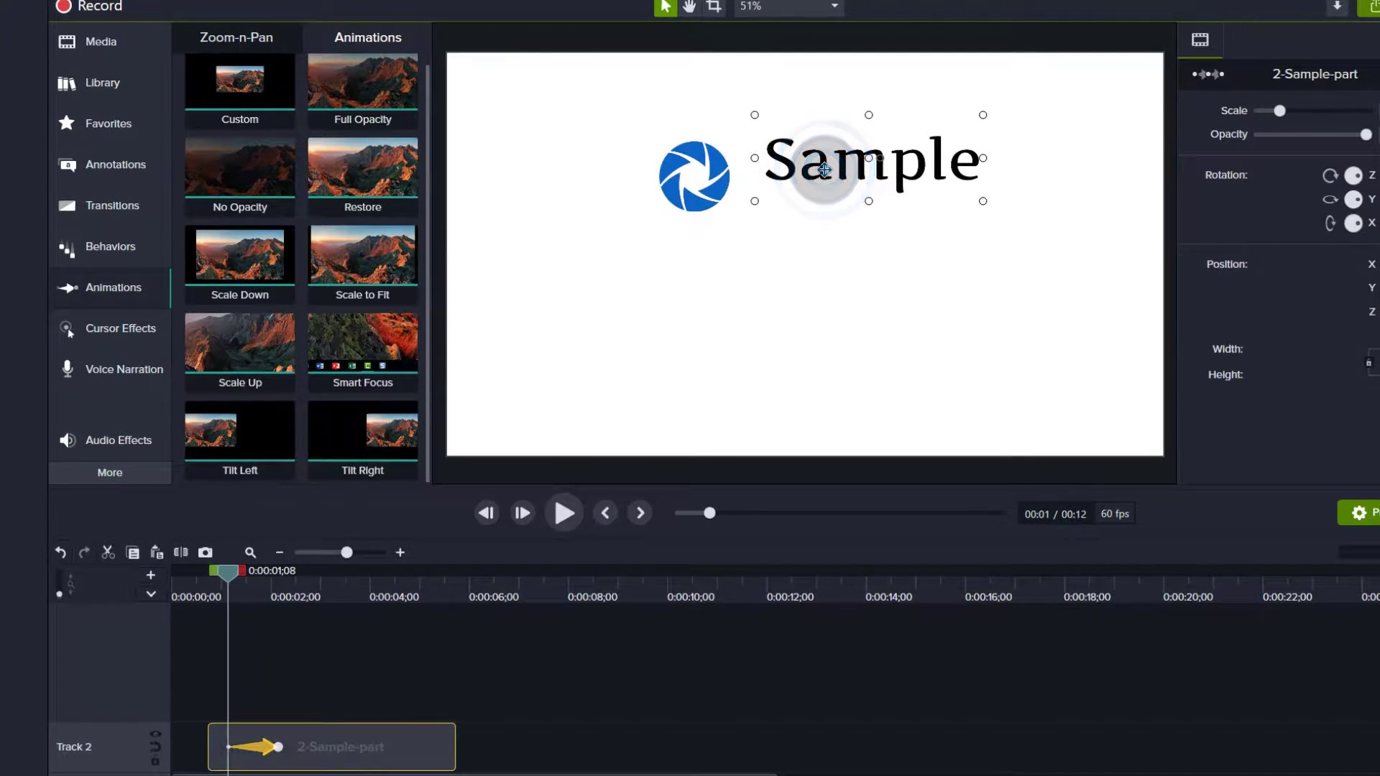
left_click_drag(825, 169, 806, 518)
- Shift the 2-Sample-part animation to the clip's start, shorten it to end at about 0:00:01;21, and preview it
left_click_drag(228, 577, 194, 572)
left_click_drag(267, 752, 256, 752)
mouse_move(194, 571)
left_mouse_down()
mouse_move(278, 573)
mouse_move(204, 573)
left_mouse_up()
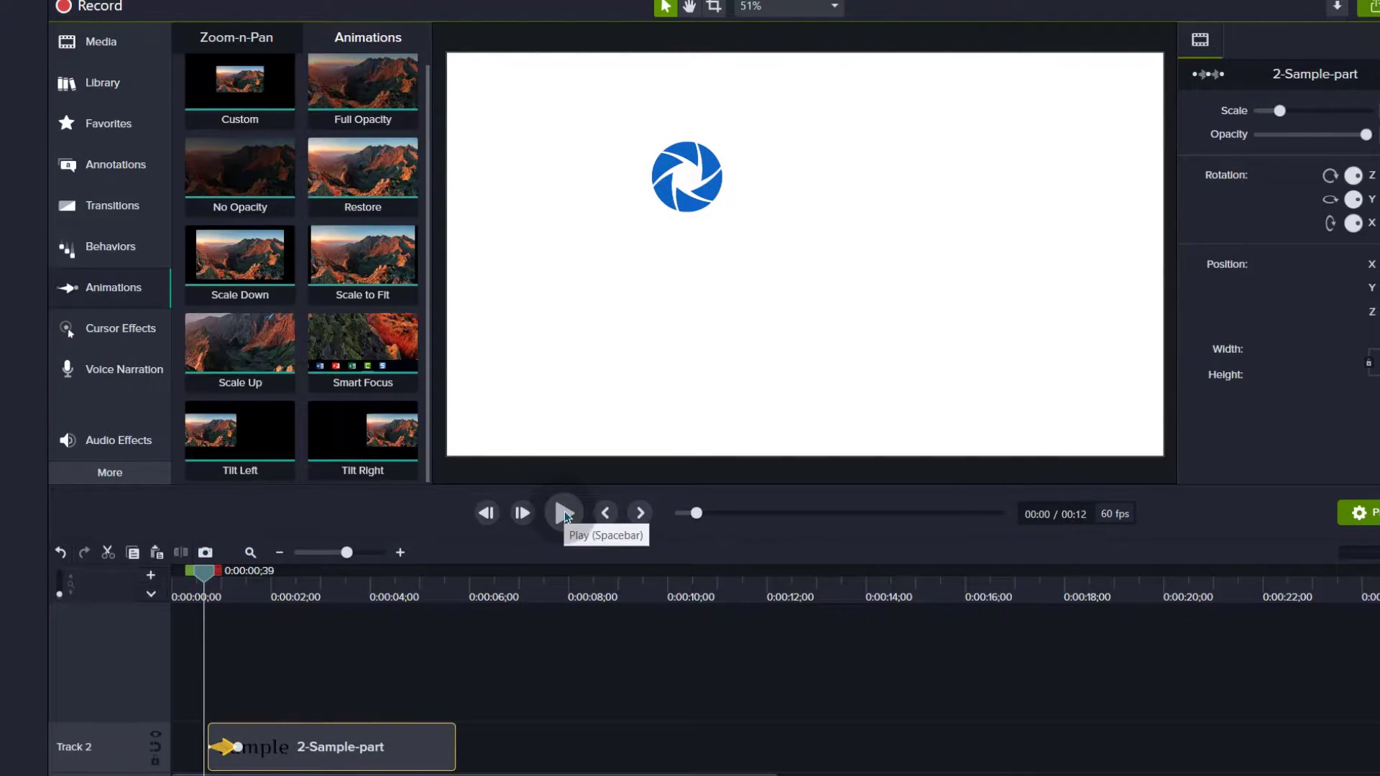
left_click(565, 514)
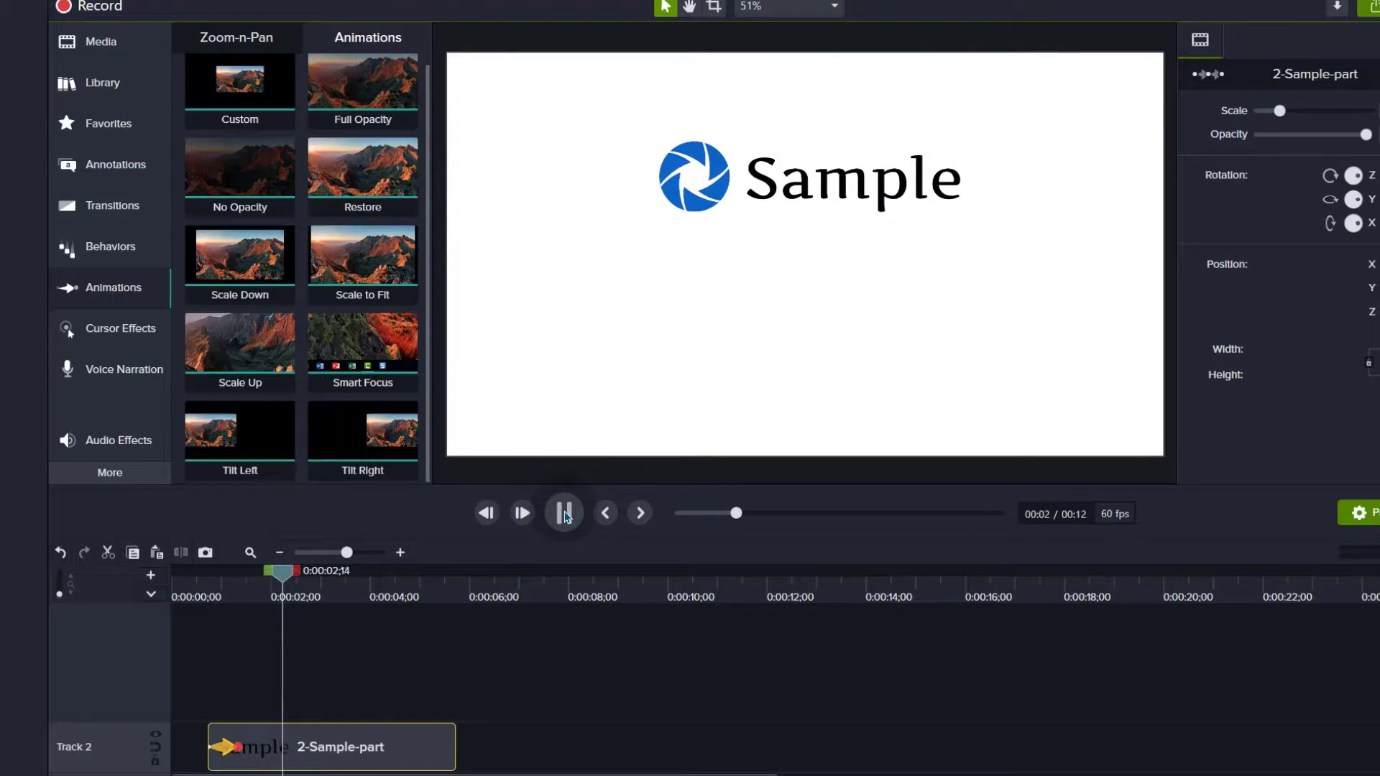
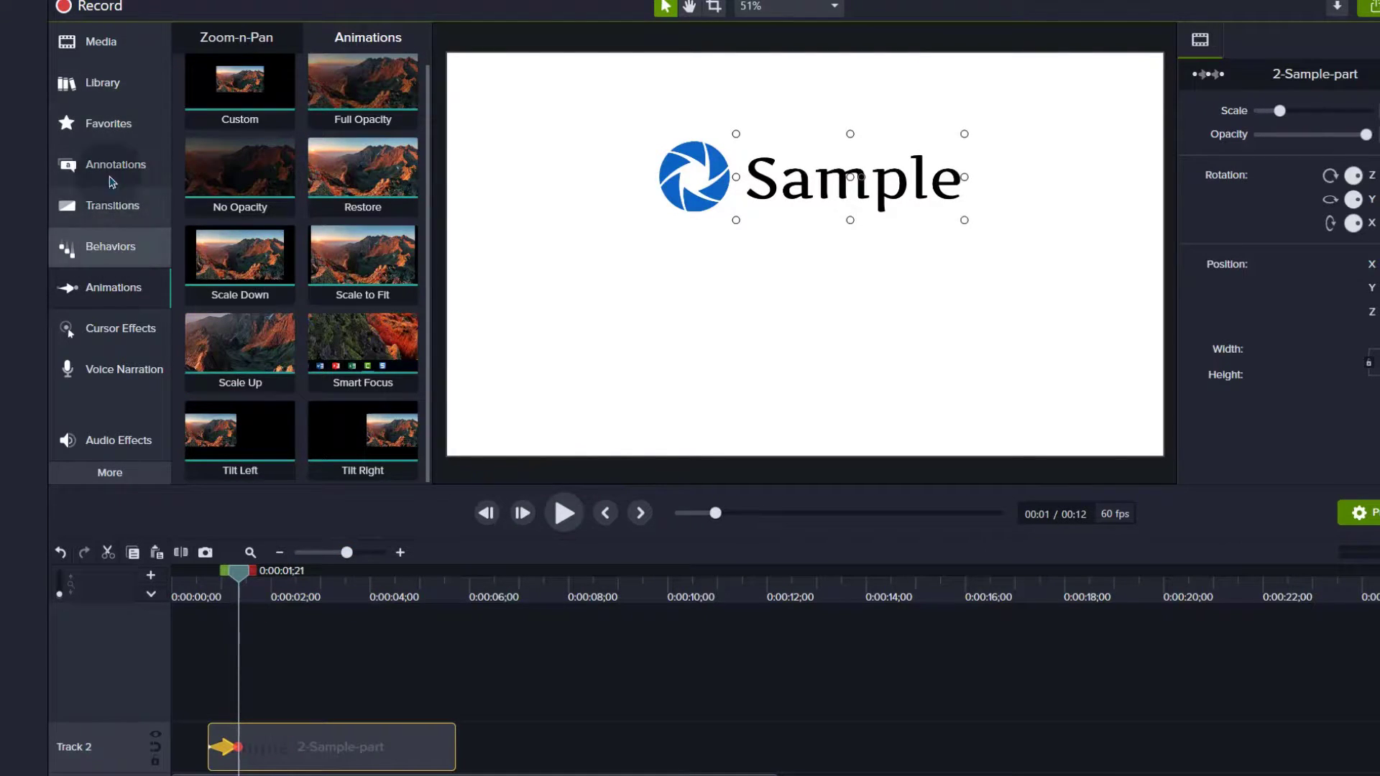
- Add 3-business-part.png to Track 3 at 0:00:01;21 and place the word Business below and slightly right of Sample
left_click(107, 57)
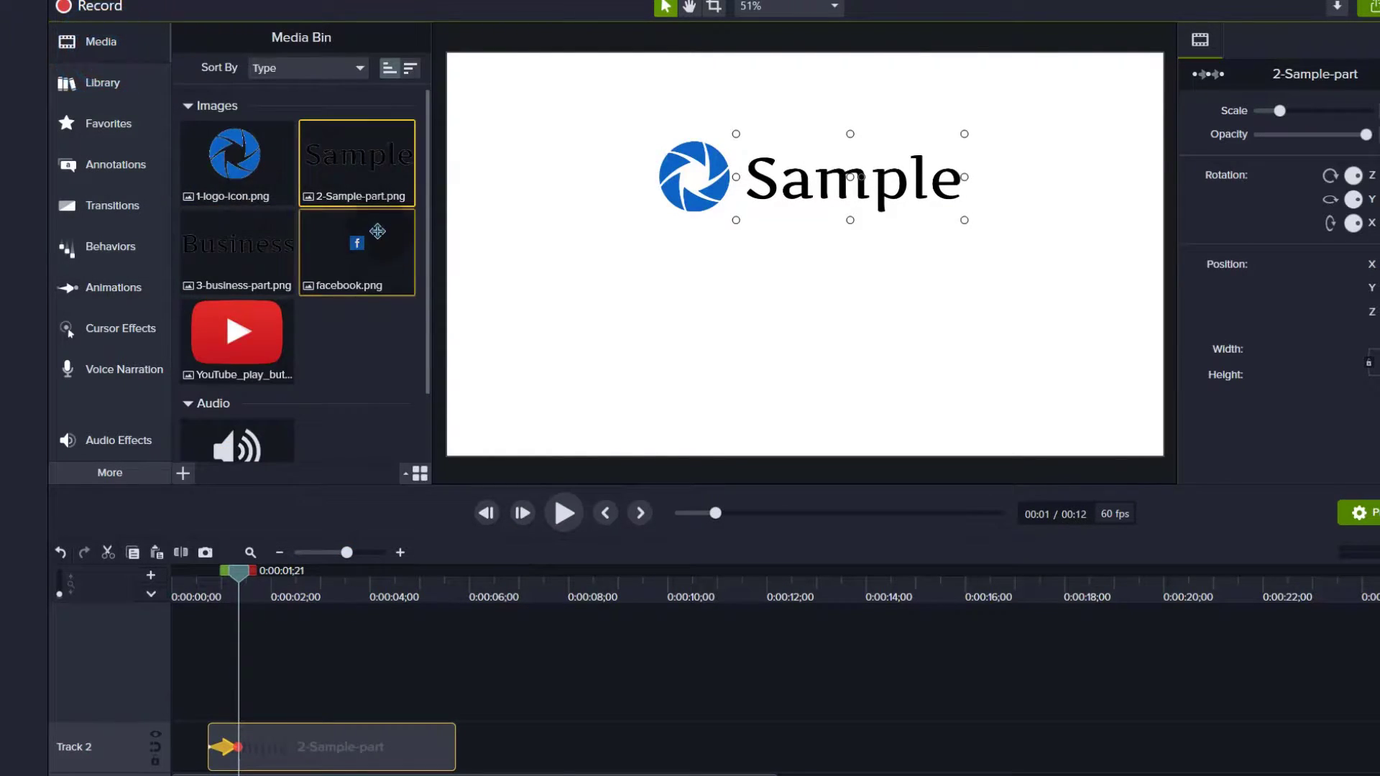
left_click_drag(223, 239, 248, 629)
left_click(763, 257)
left_click_drag(763, 256, 893, 240)
- Add a Custom animation to the 3-business-part clip, running from about 0:00:01;53 to 0:00:02;53
left_click(245, 575)
left_click_drag(246, 575, 315, 575)
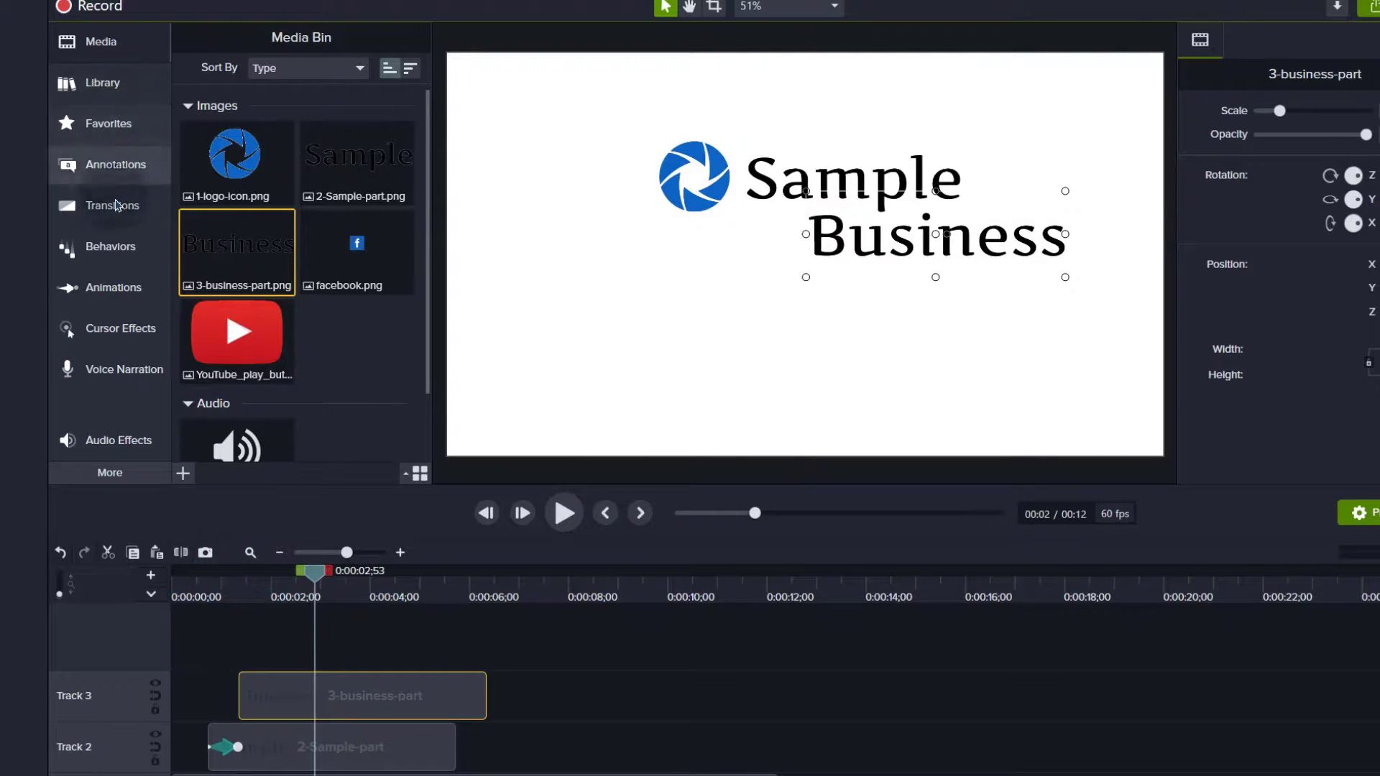
left_click(108, 287)
left_click_drag(233, 72, 268, 706)
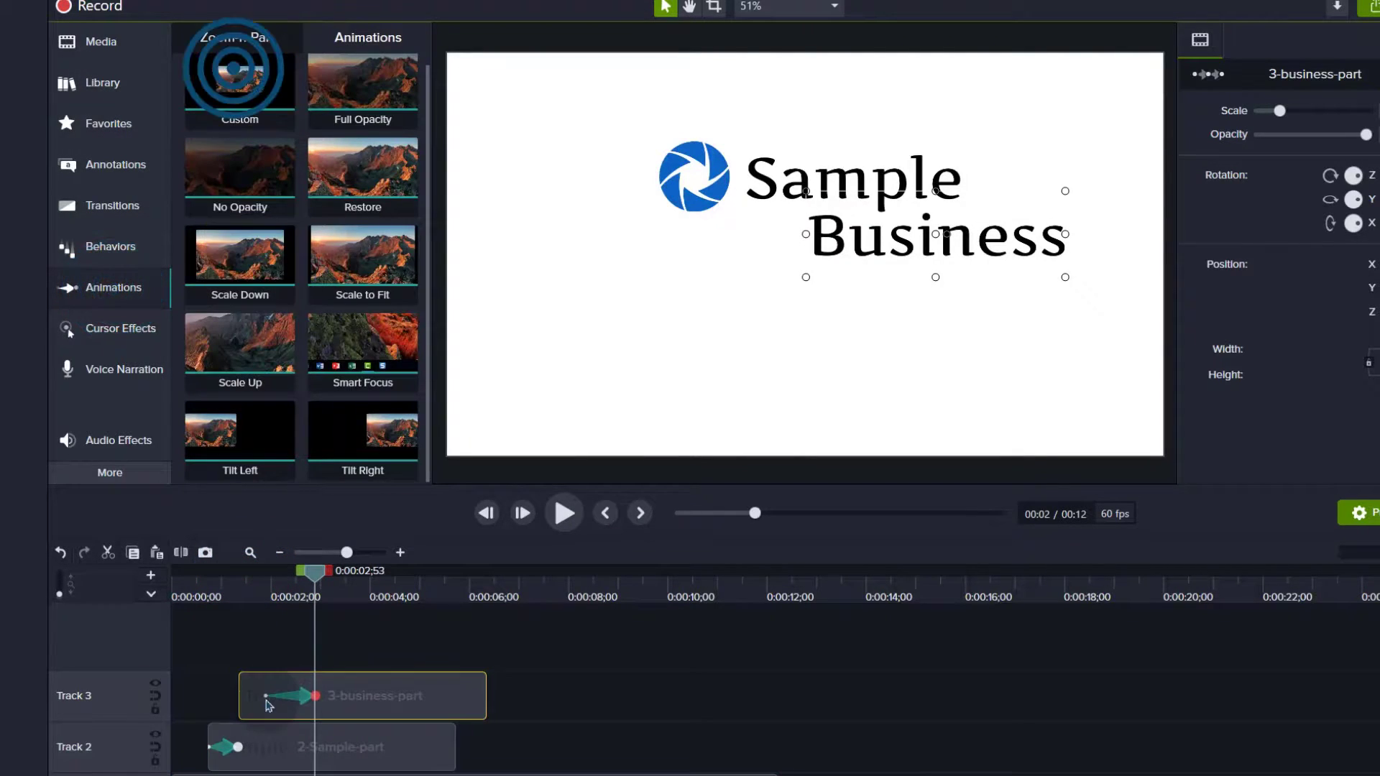
left_click(269, 696)
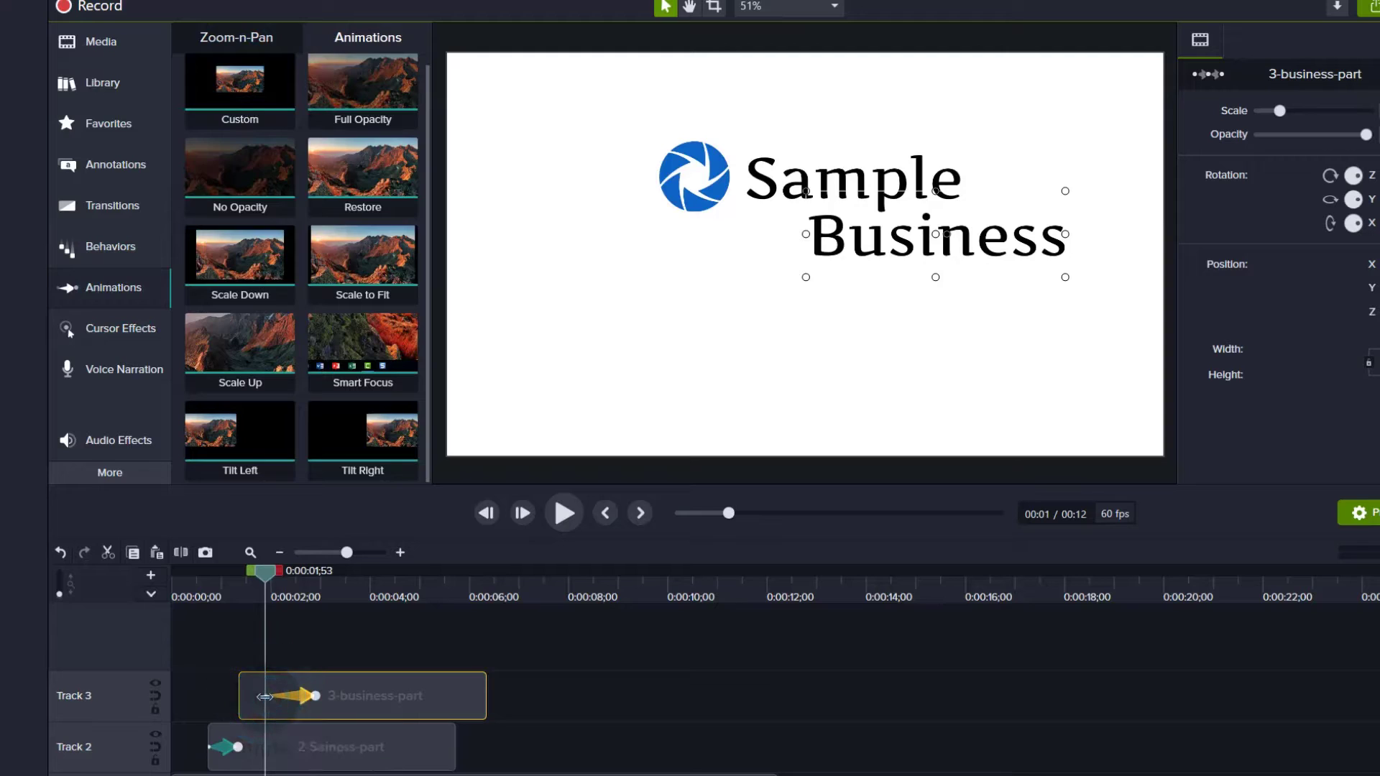
- At the end of the 3-business-part animation, about 0:00:02;56, move the word Business up and right, level with Sample
left_click_drag(267, 575, 319, 575)
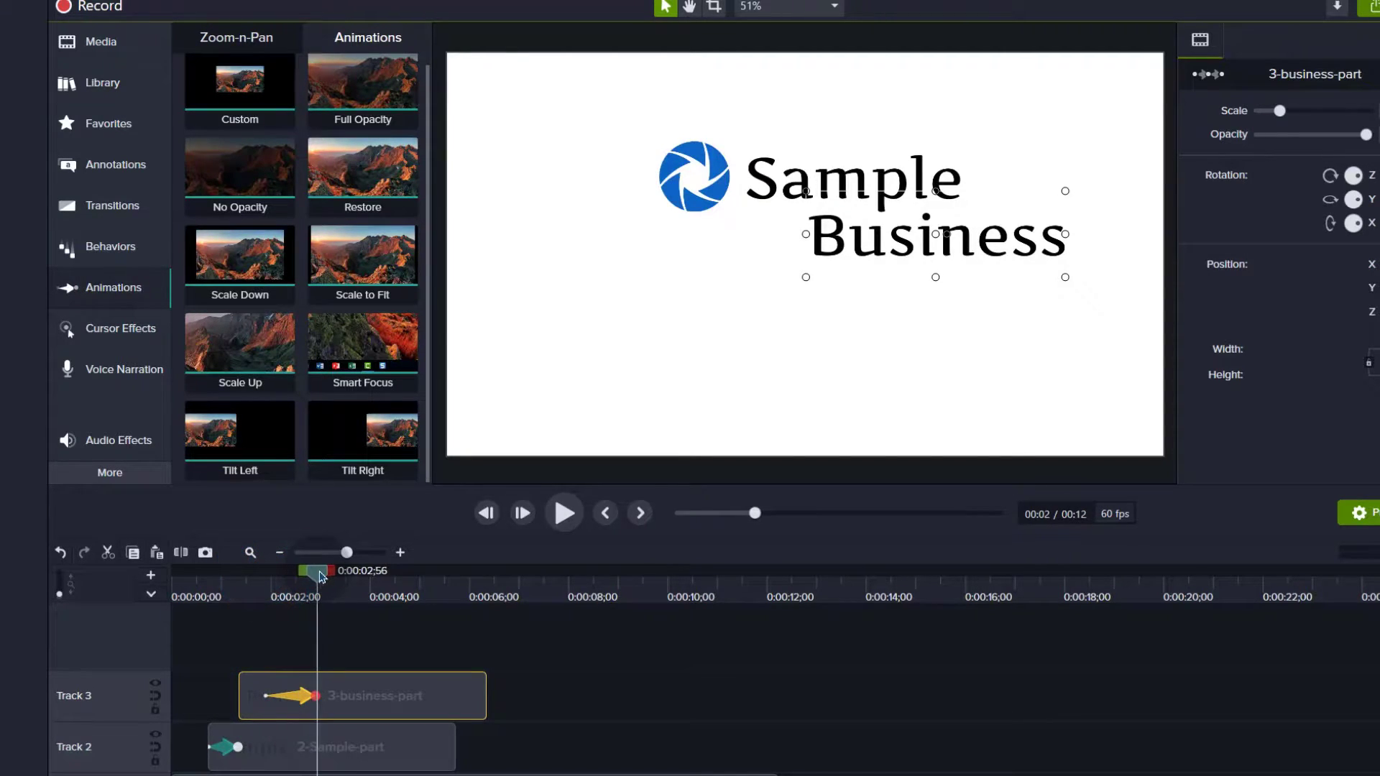
left_click(302, 706)
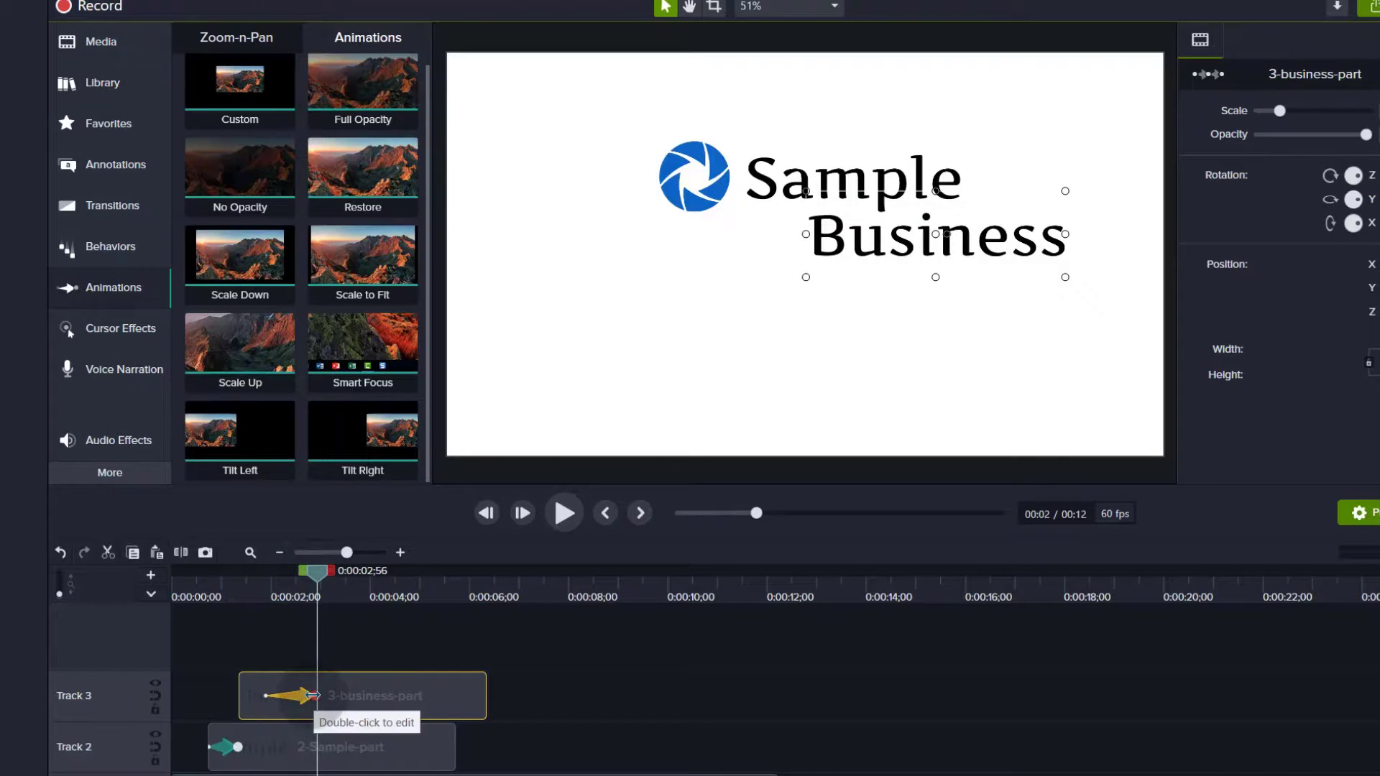
left_click_drag(917, 241, 1017, 181)
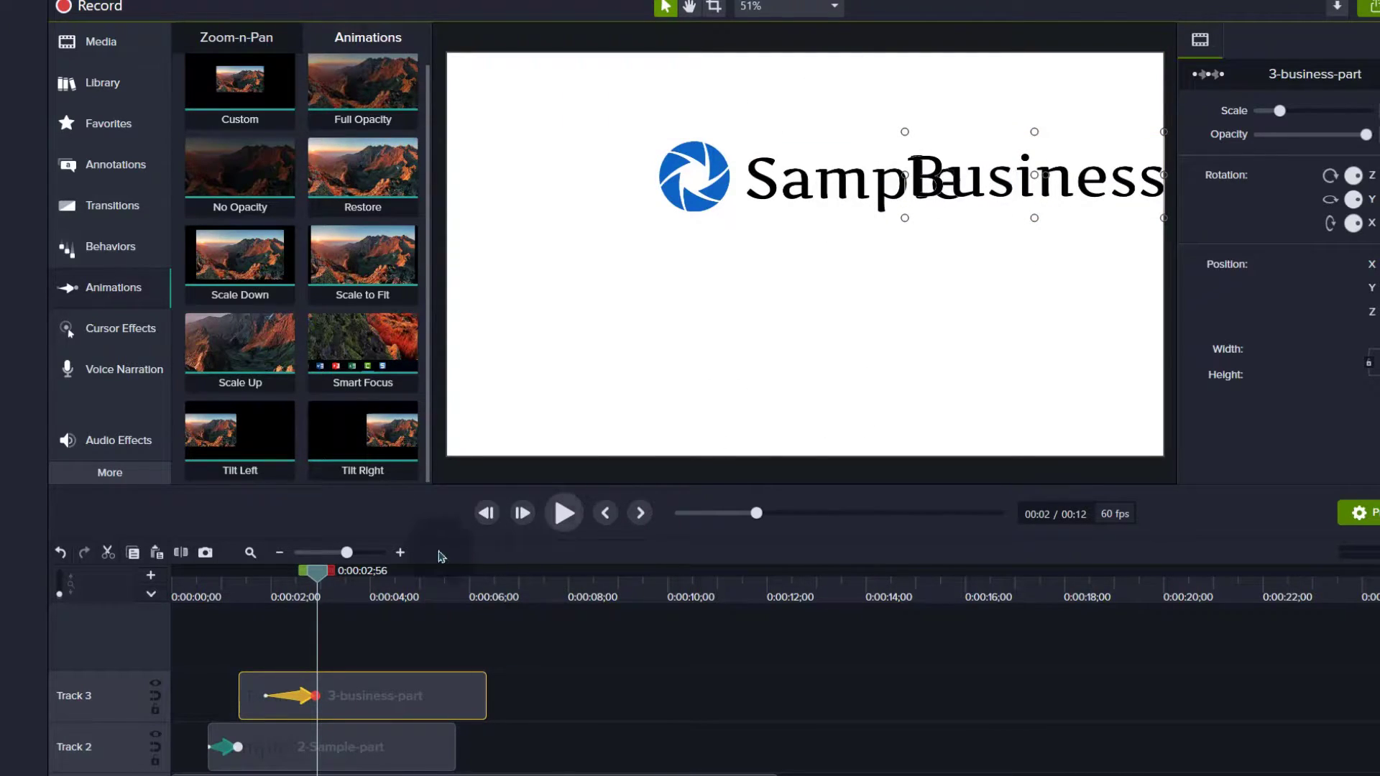
- At the start of the 3-business-part animation, about 0:00:01;54, move the word Business above the canvas
left_click_drag(317, 579, 266, 571)
left_click(964, 245)
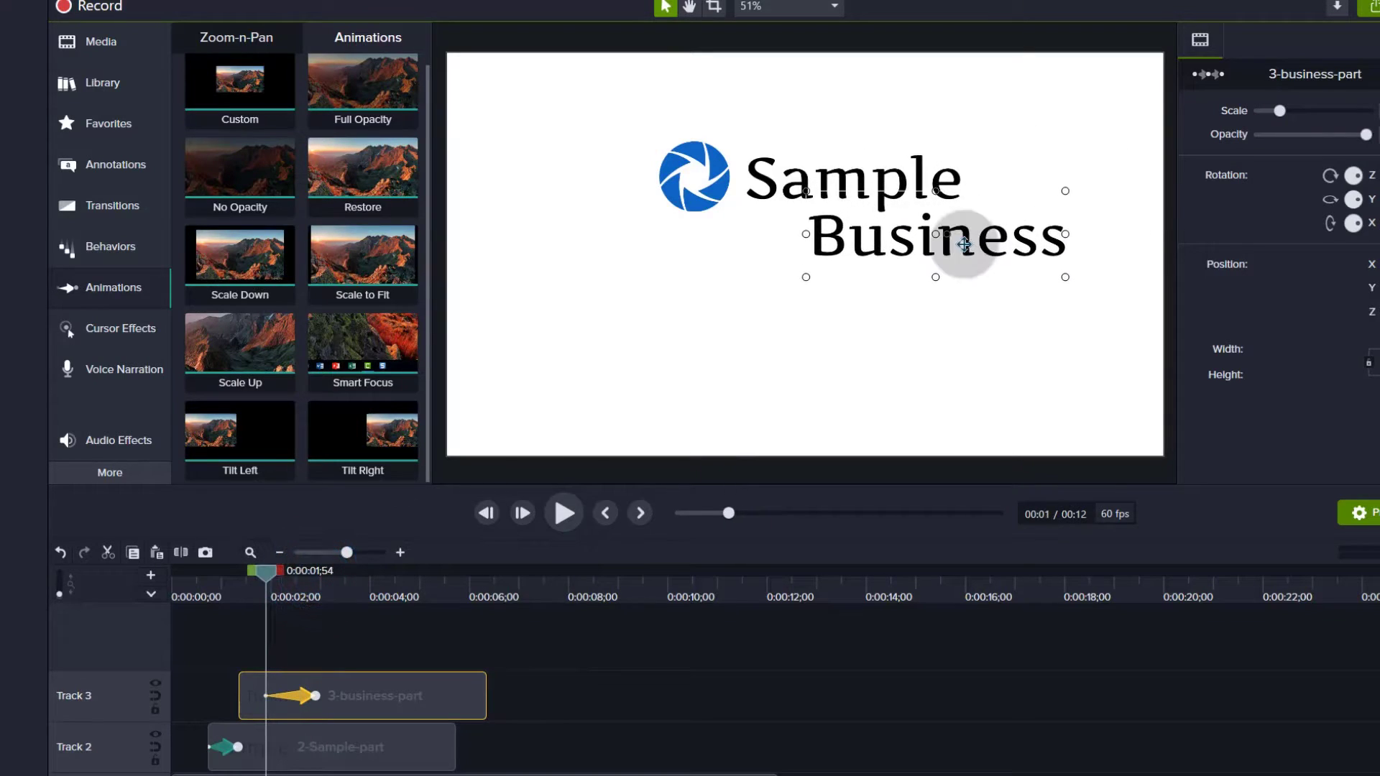
left_click_drag(965, 245, 979, 9)
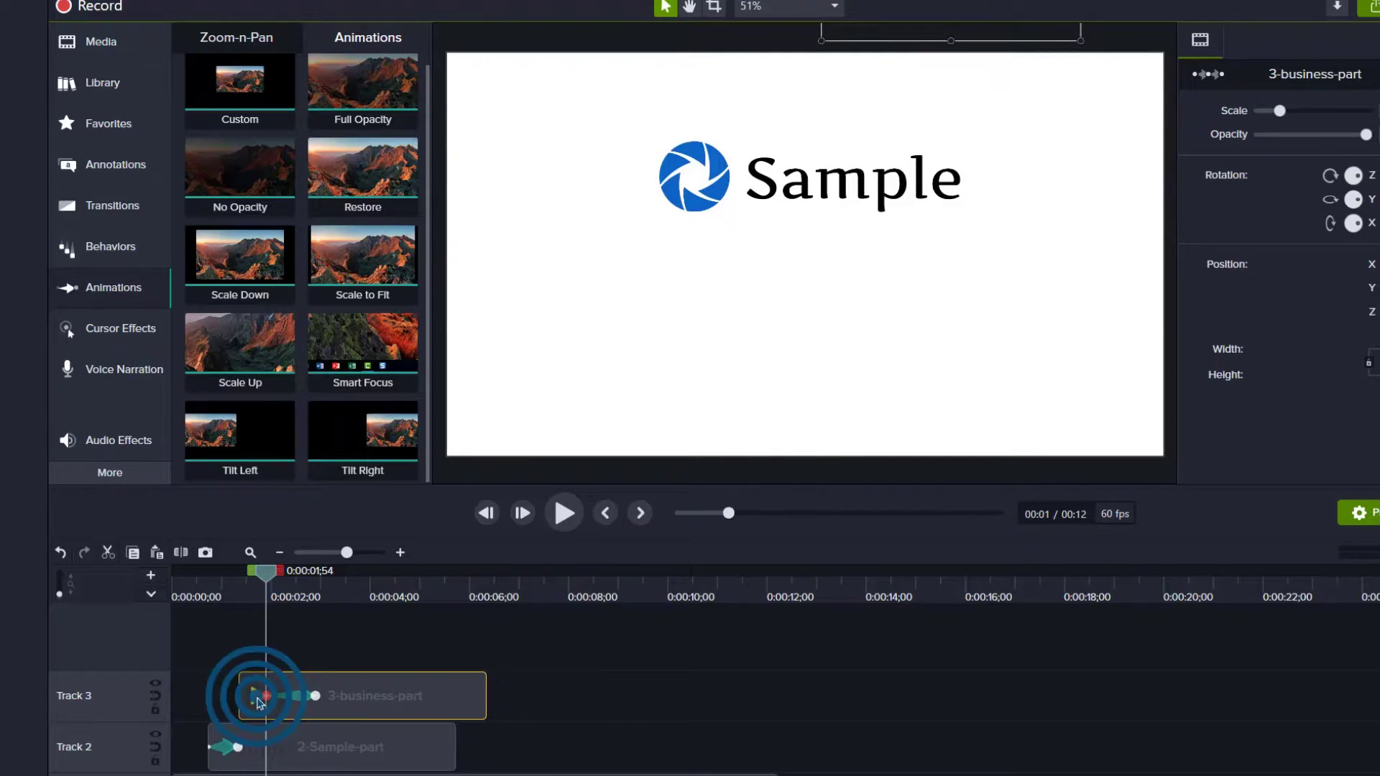
- Remove the extra short animation on the 3-business-part clip and move the word Business above the canvas at the remaining animation's start
left_click_drag(257, 697, 266, 696)
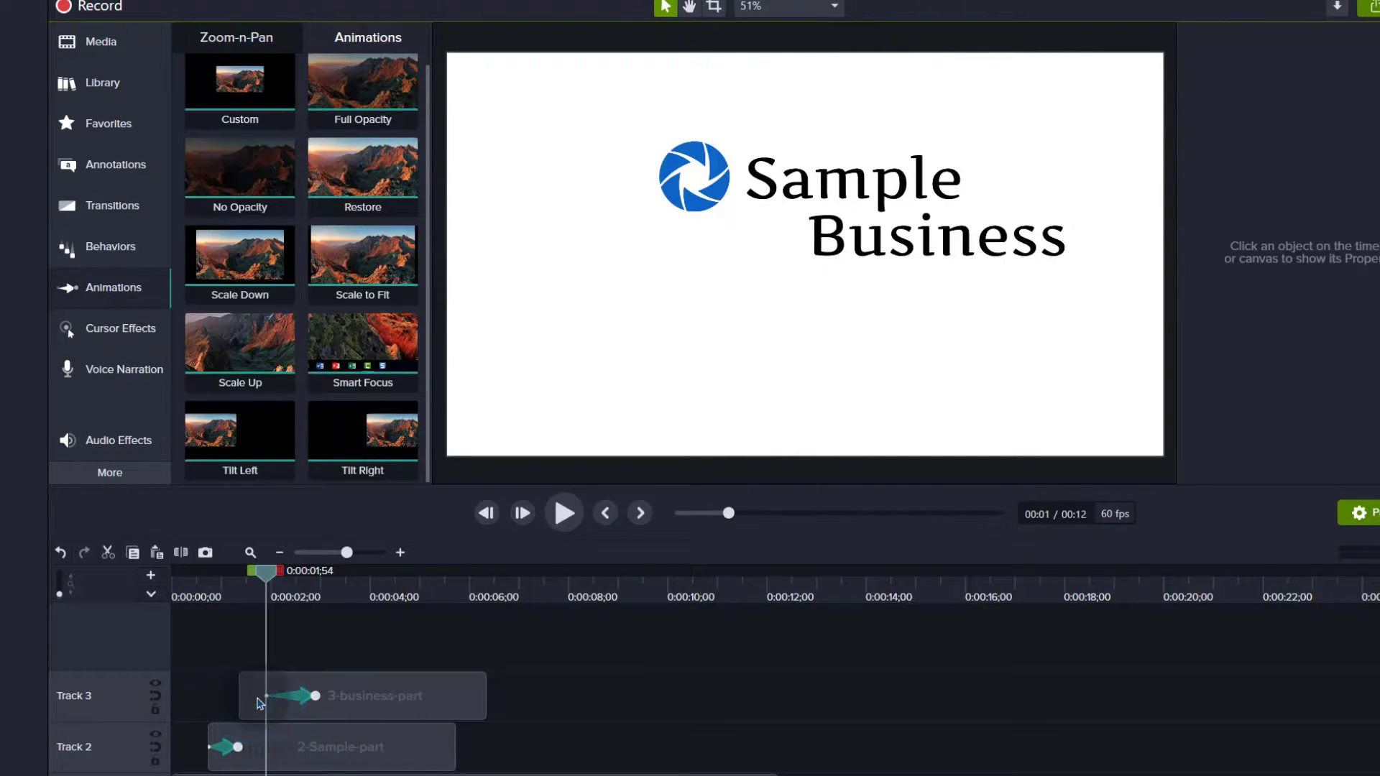
left_click(302, 699)
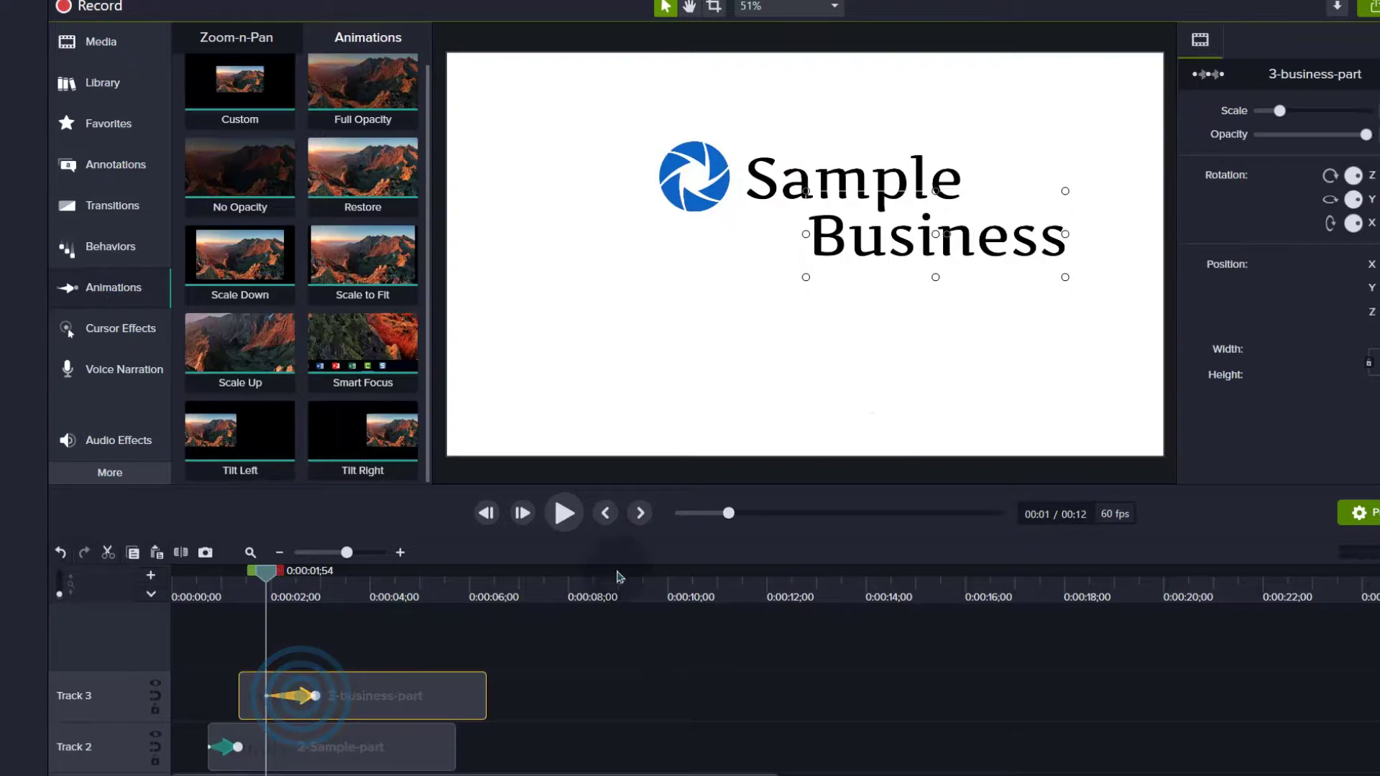
left_click_drag(973, 231, 964, 15)
left_click(926, 55)
- Shift the 3-business-part animation to the very start of its clip and preview the intro from the beginning
left_click(260, 571)
left_click(564, 517)
left_click(564, 515)
left_click_drag(303, 699, 268, 696)
left_click_drag(275, 571, 117, 589)
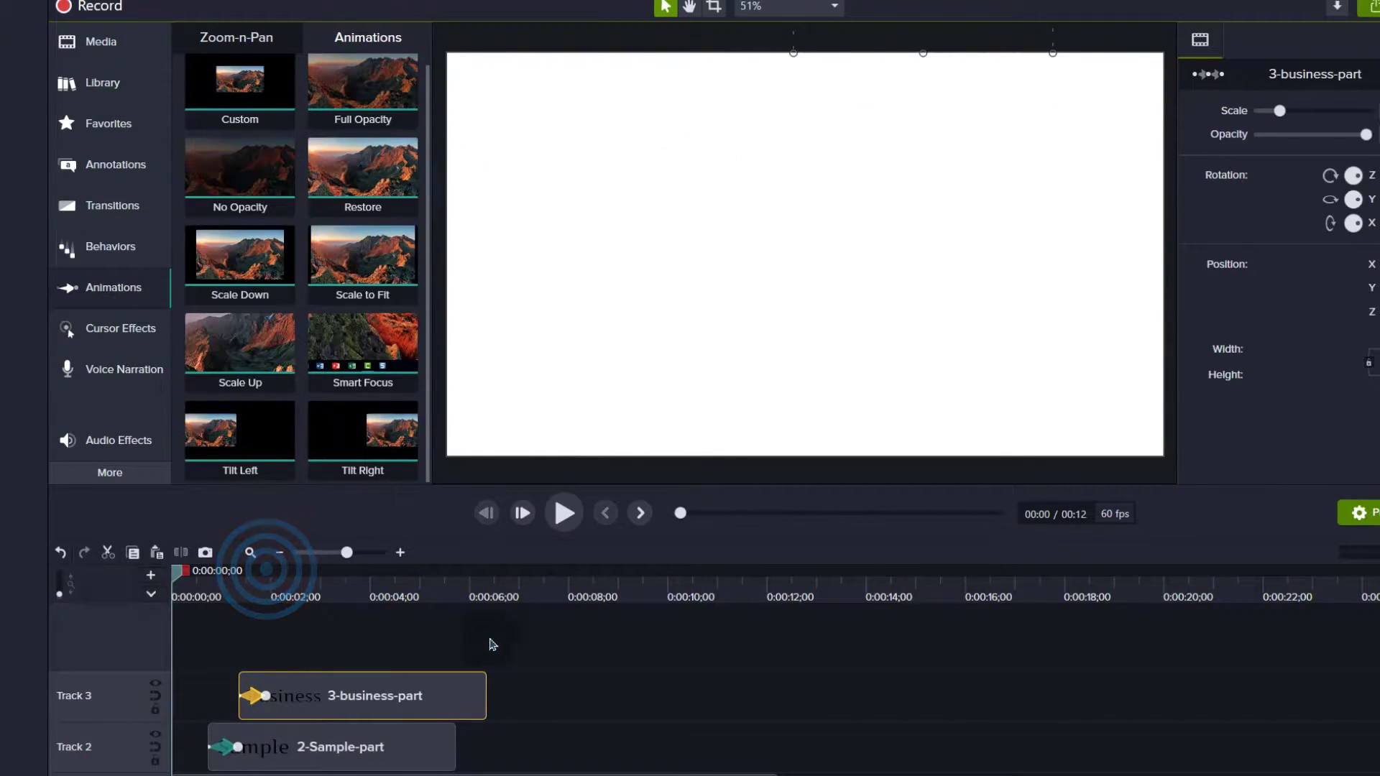
left_click(565, 513)
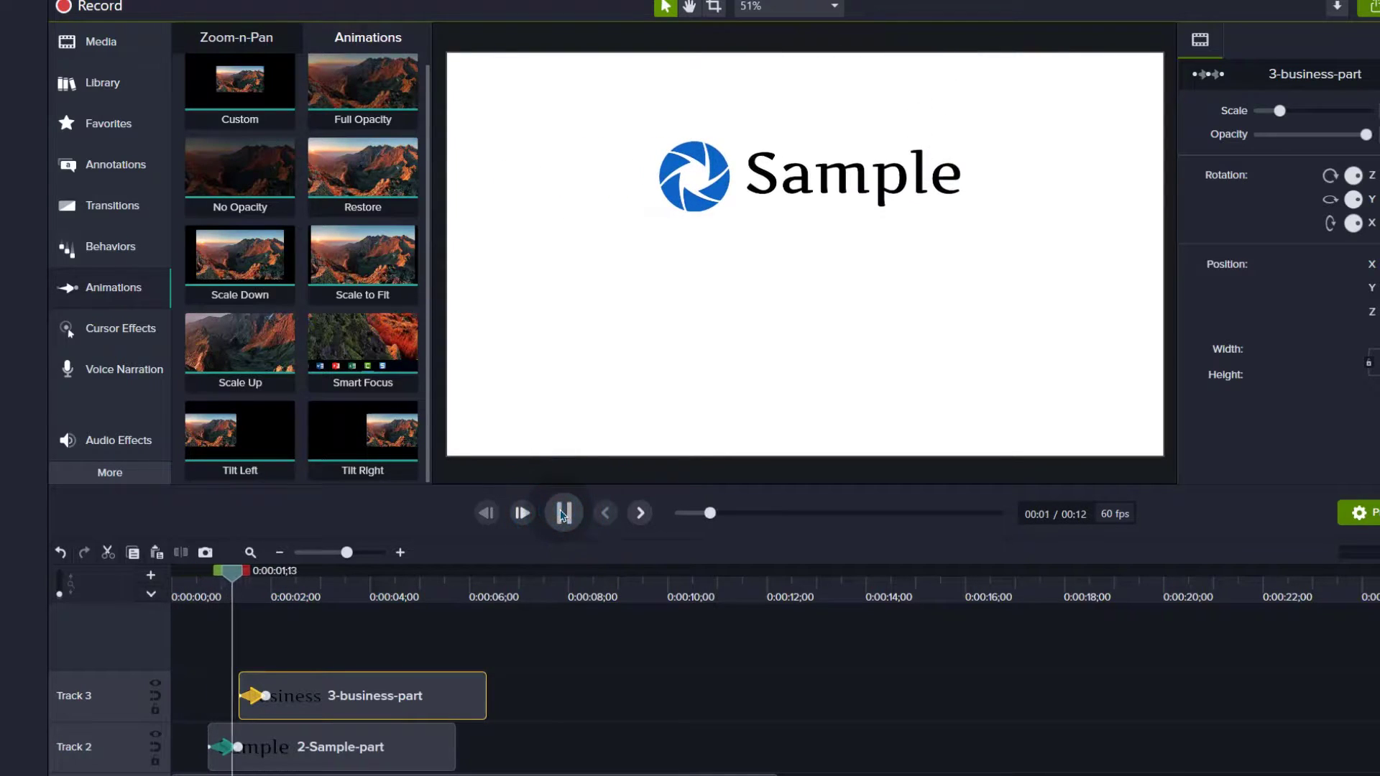
left_click(565, 513)
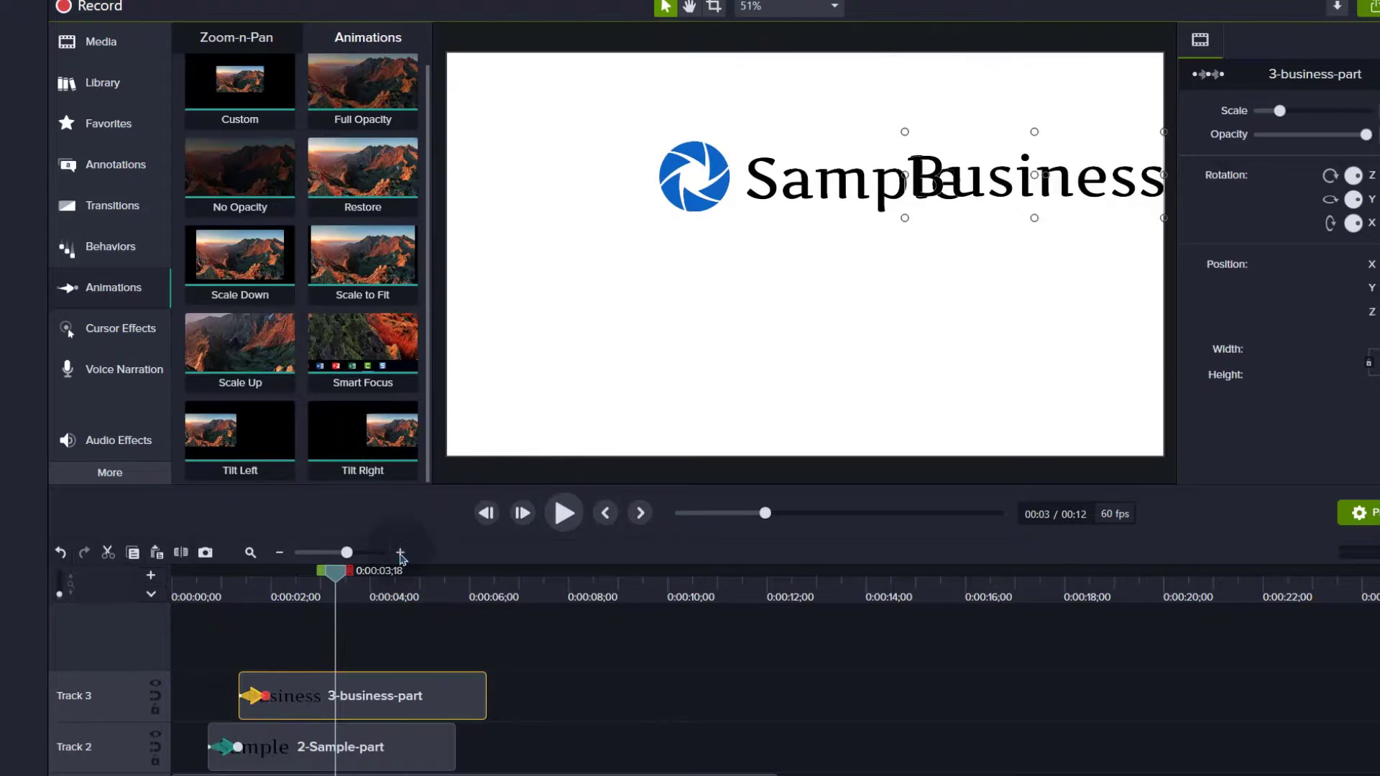
- Adjust the durations of the 3-business-part, 1-logo-icon and 2-Sample-part clips so all three end at 0:00:10;48
left_click_drag(334, 579, 308, 587)
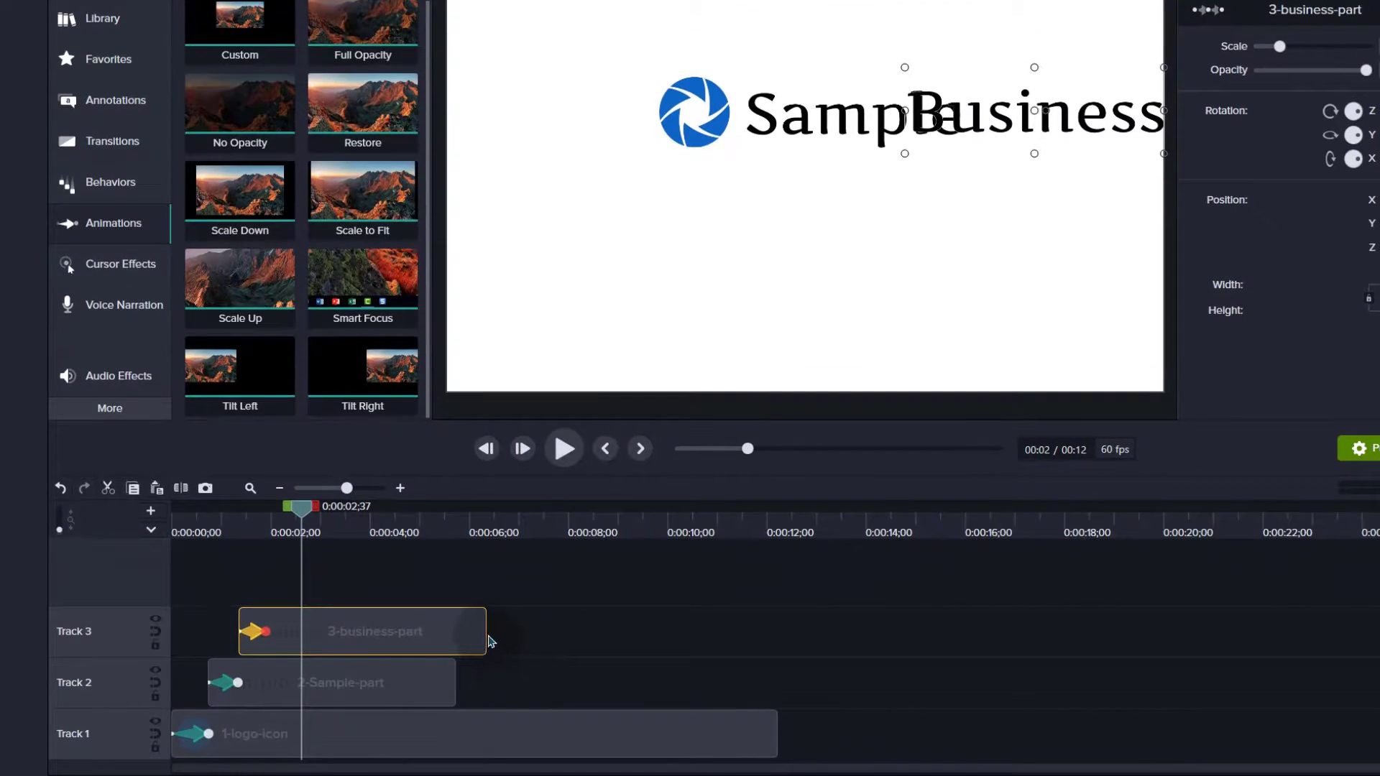
left_click_drag(484, 629, 708, 630)
left_click_drag(771, 733, 707, 733)
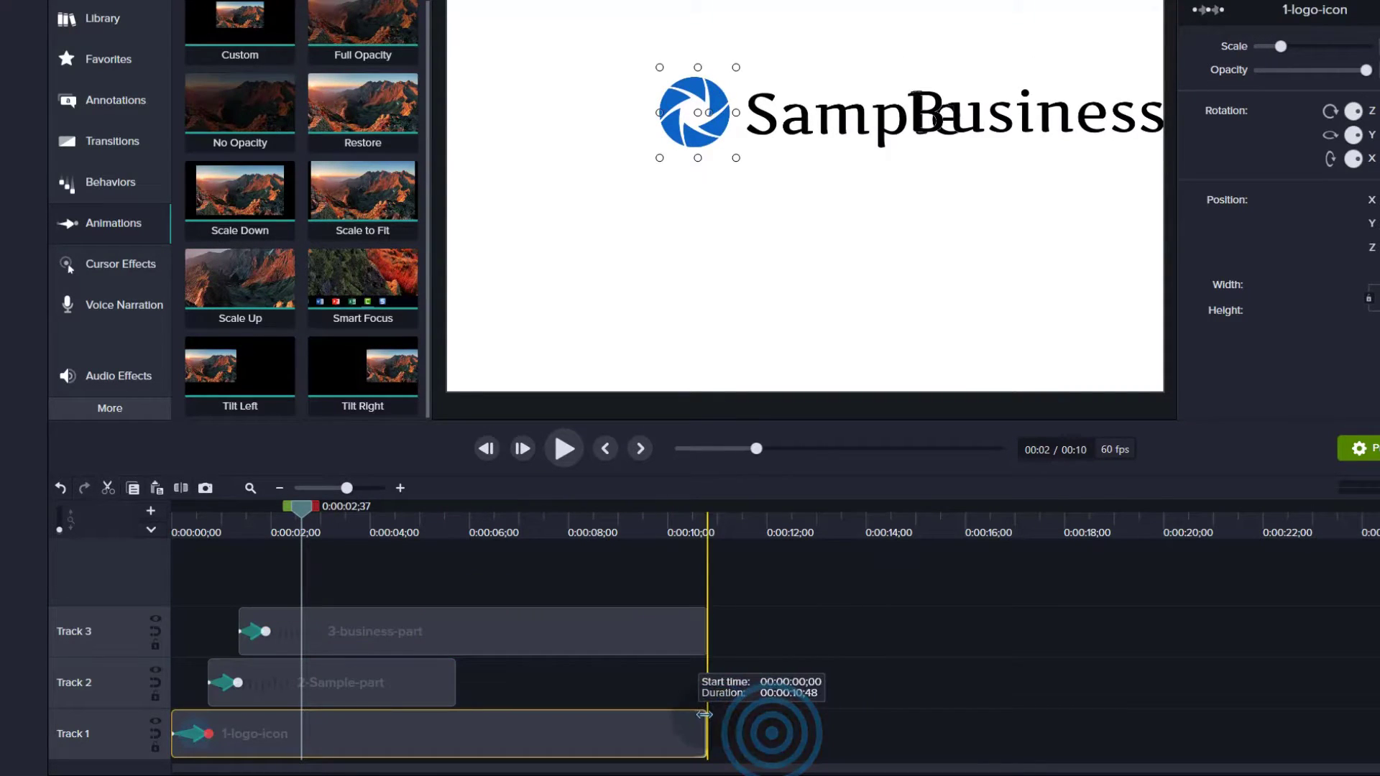
left_click_drag(454, 675, 703, 684)
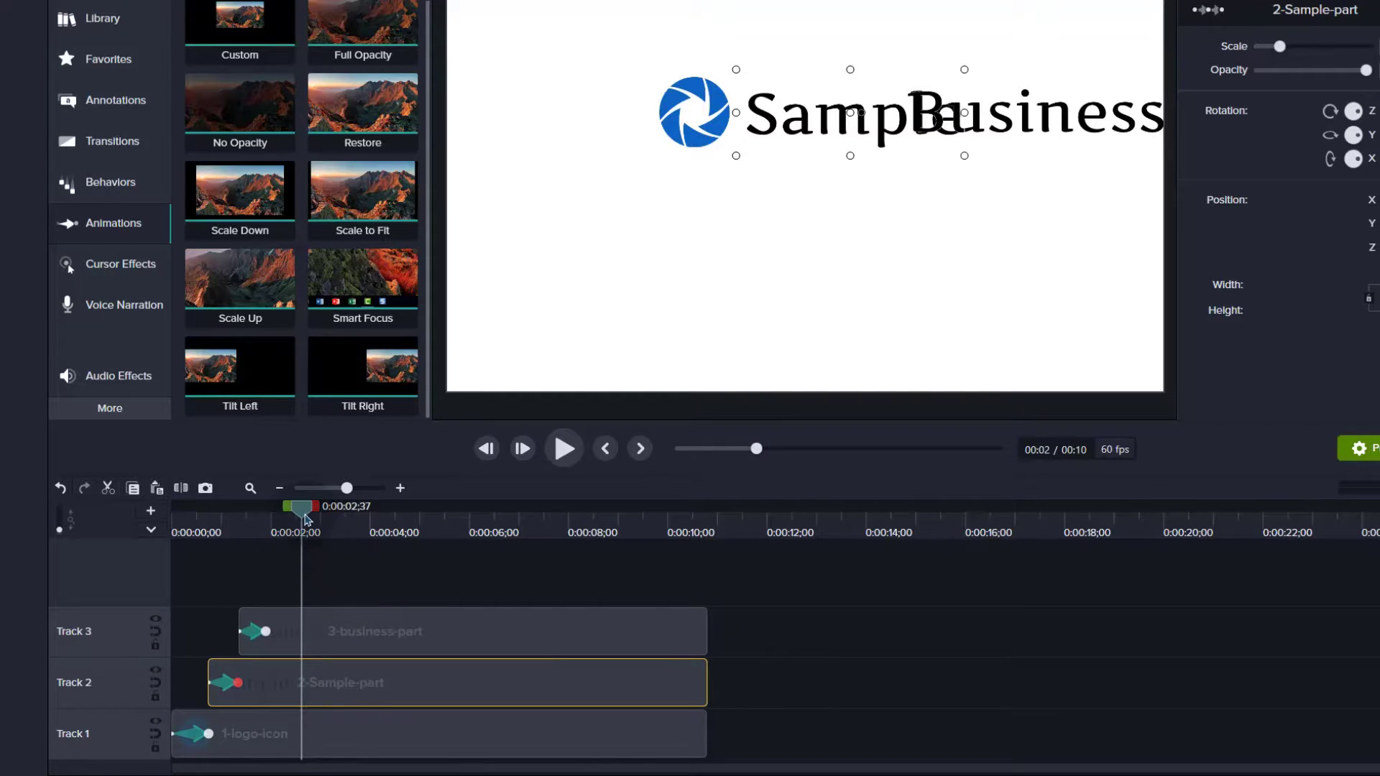
- Add a Custom animation to 1-logo-icon from 0:00:01;53 to 0:00:02;25 that slides the icon toward the left side of the canvas
left_click(566, 448)
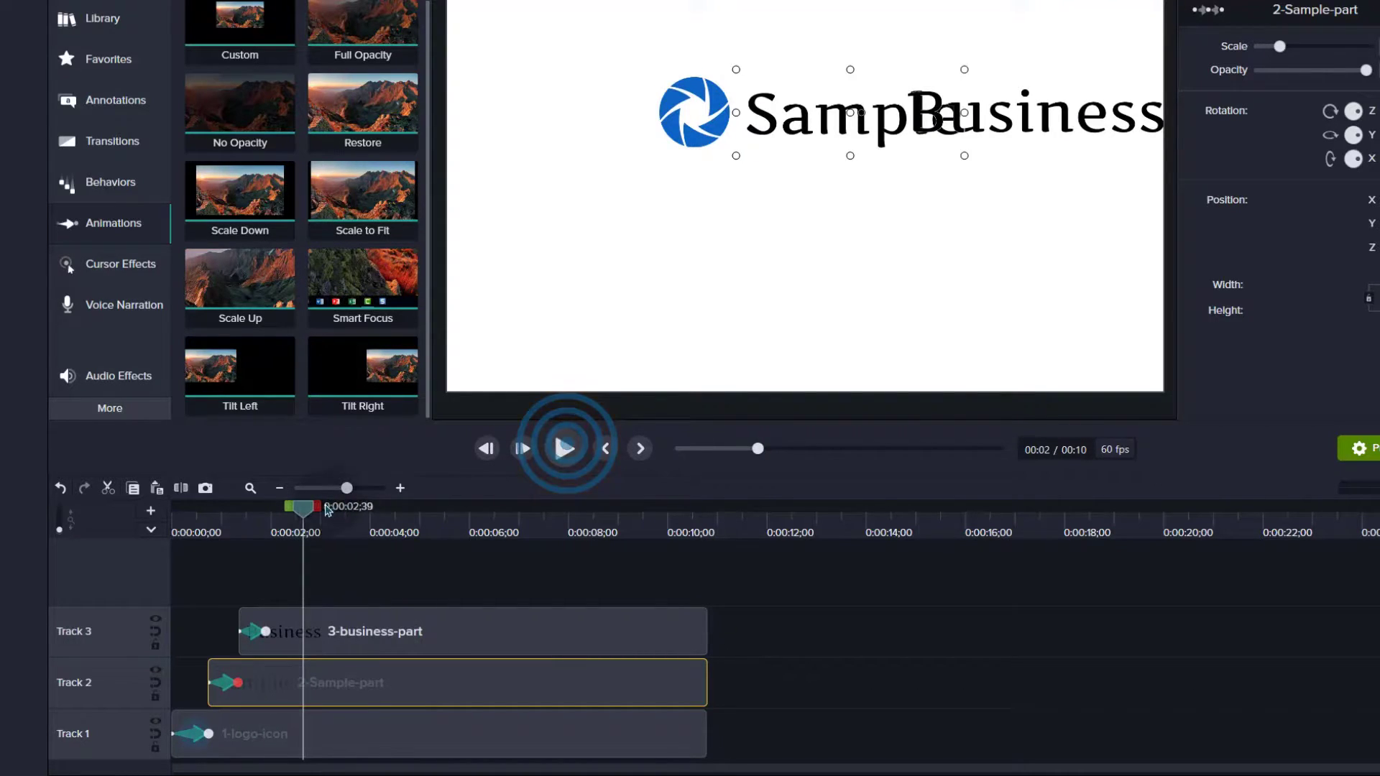
left_click(302, 517)
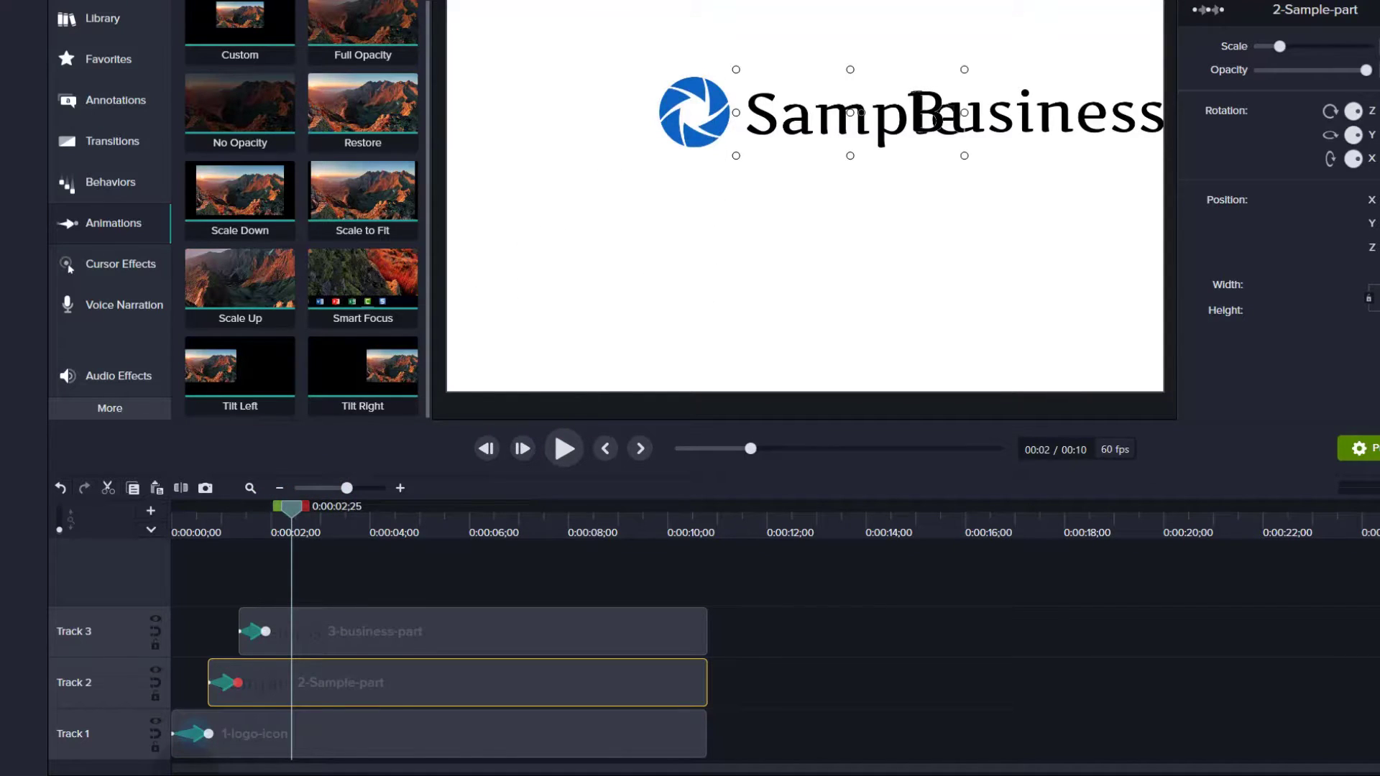
left_click_drag(234, 9, 292, 739)
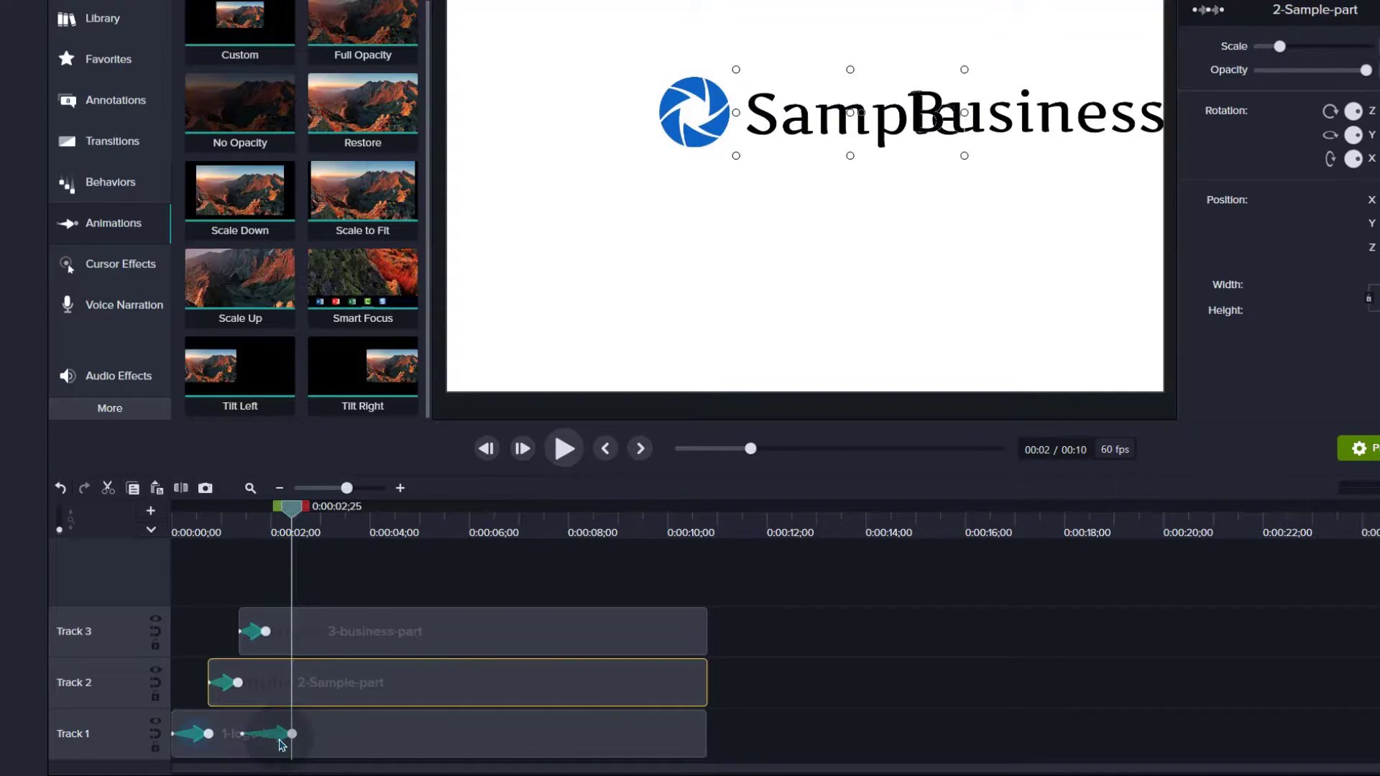
left_click(282, 739)
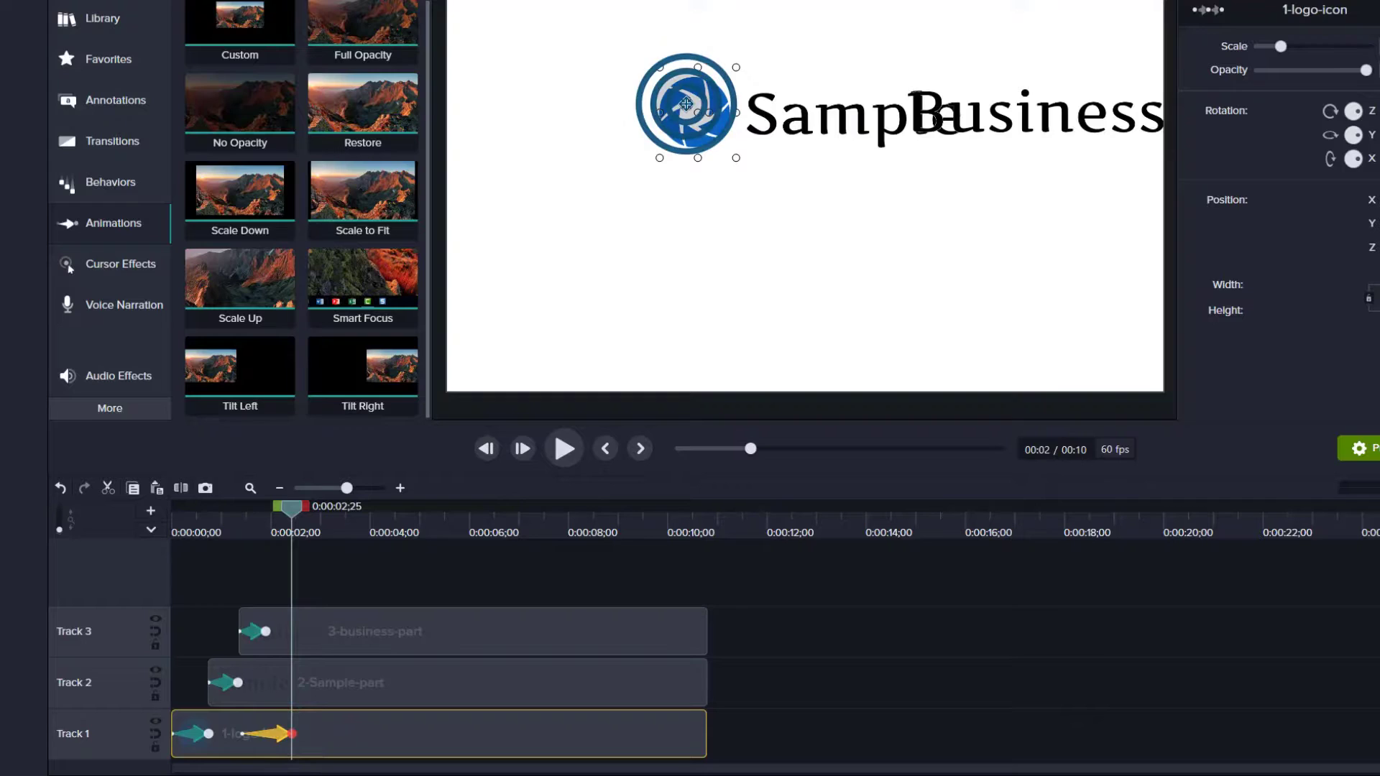
left_click_drag(687, 104, 553, 114)
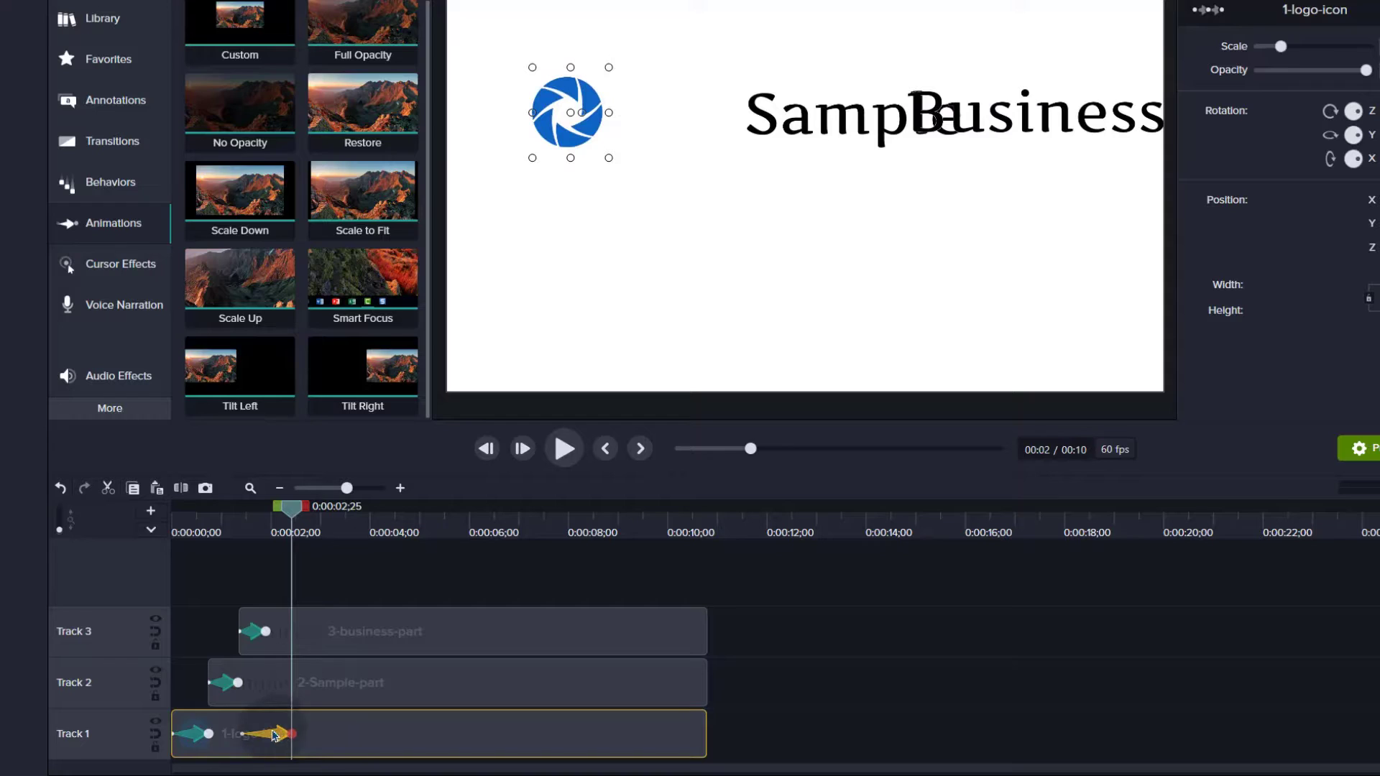
left_click_drag(241, 733, 259, 733)
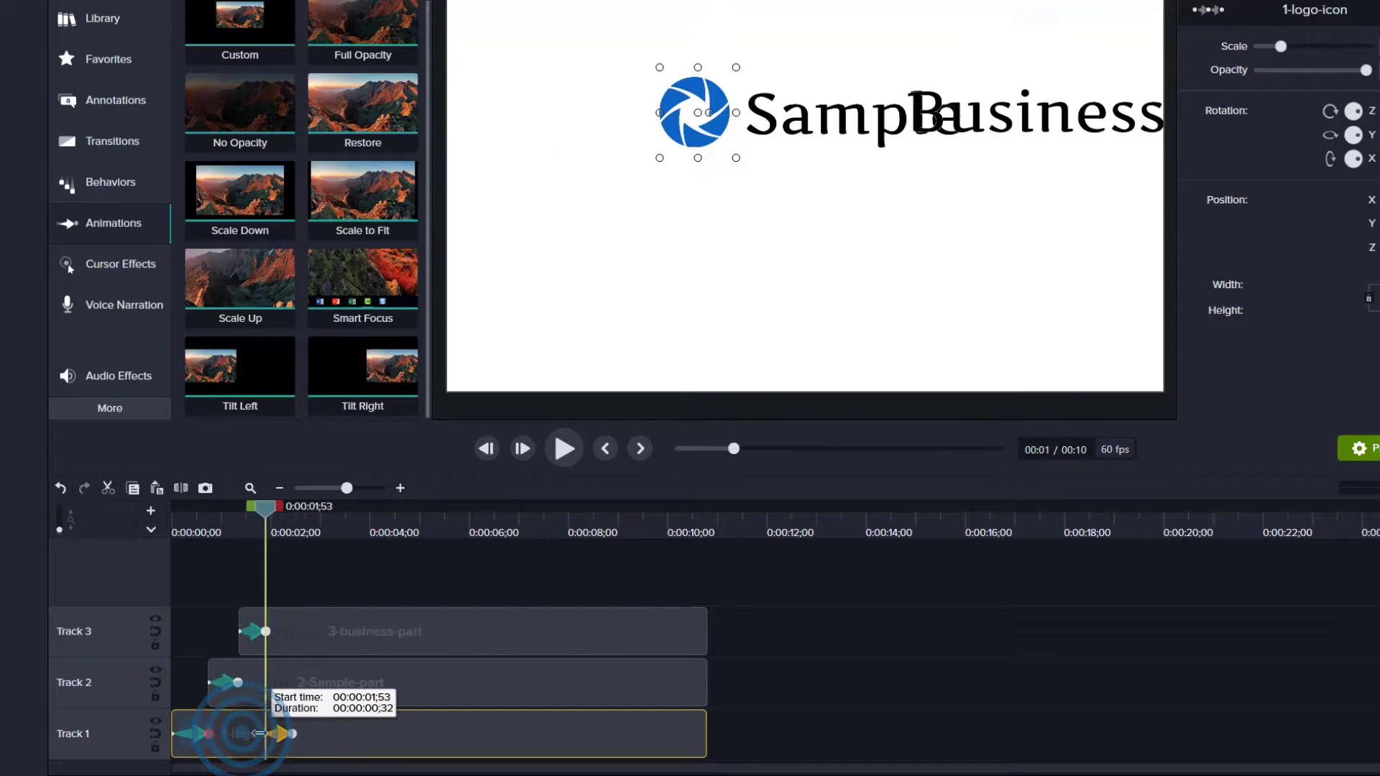
- Preview the logo icon's slide to the left from just before 0:00:01;53
left_click_drag(264, 506, 247, 513)
left_click(564, 449)
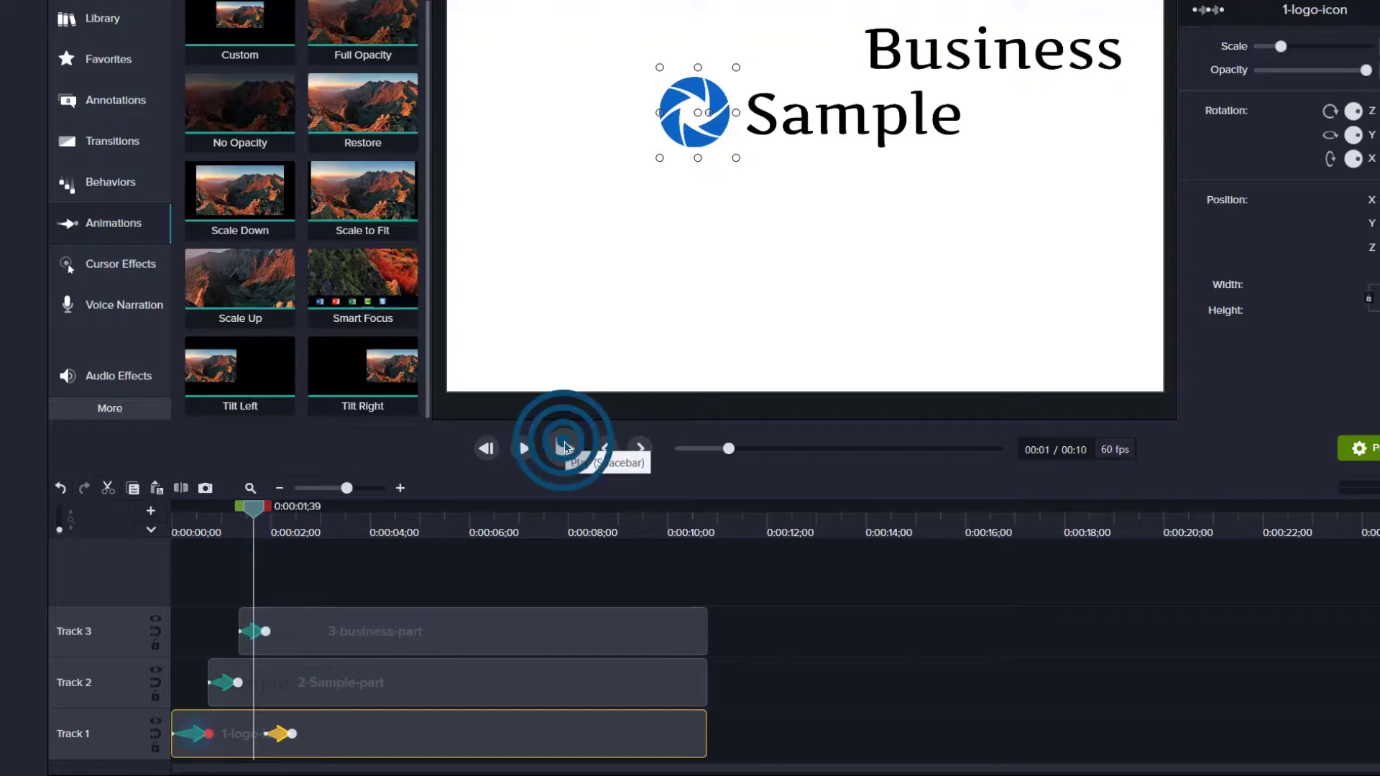
left_click(564, 448)
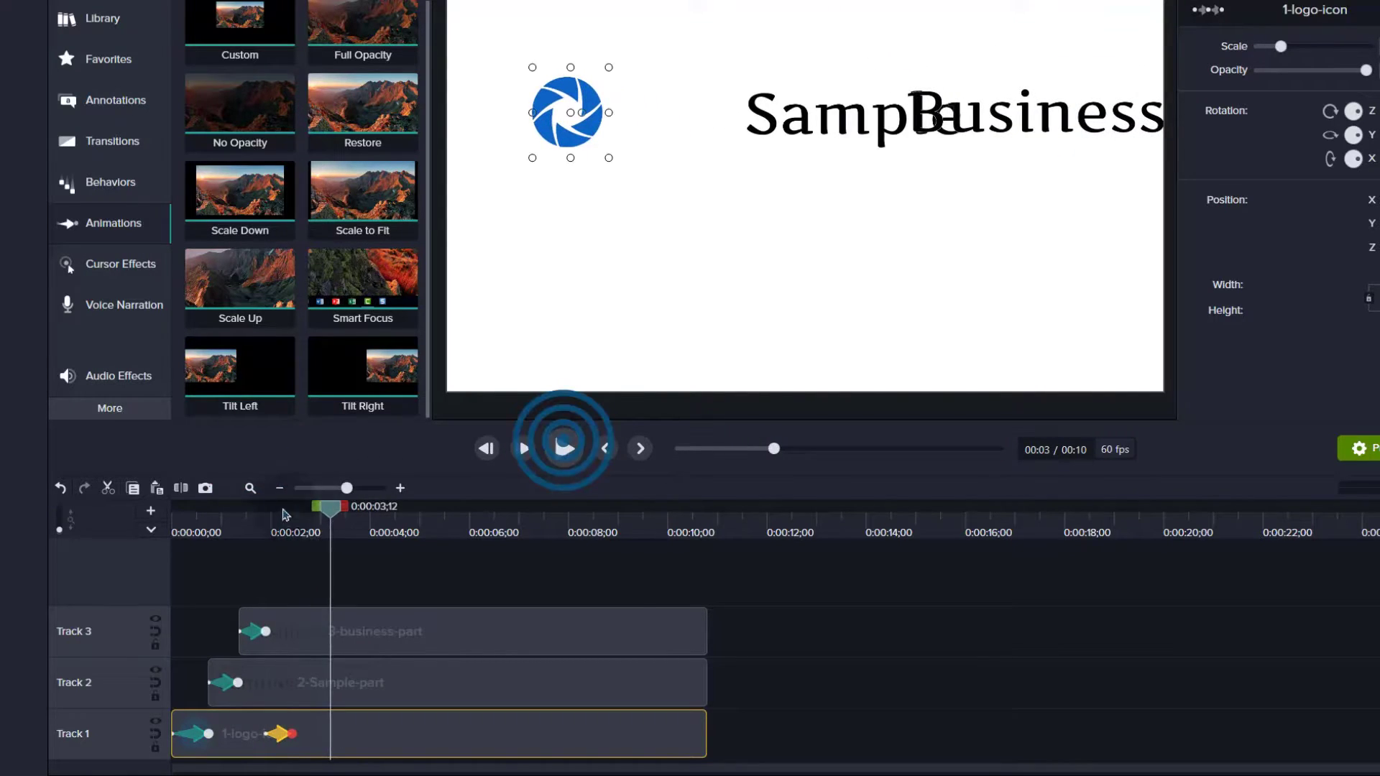
- Add a Custom animation to 2-Sample-part from about 0:00:02;24 to 0:00:02;59 that moves the word Sample left beside the icon
left_click_drag(331, 514, 294, 523)
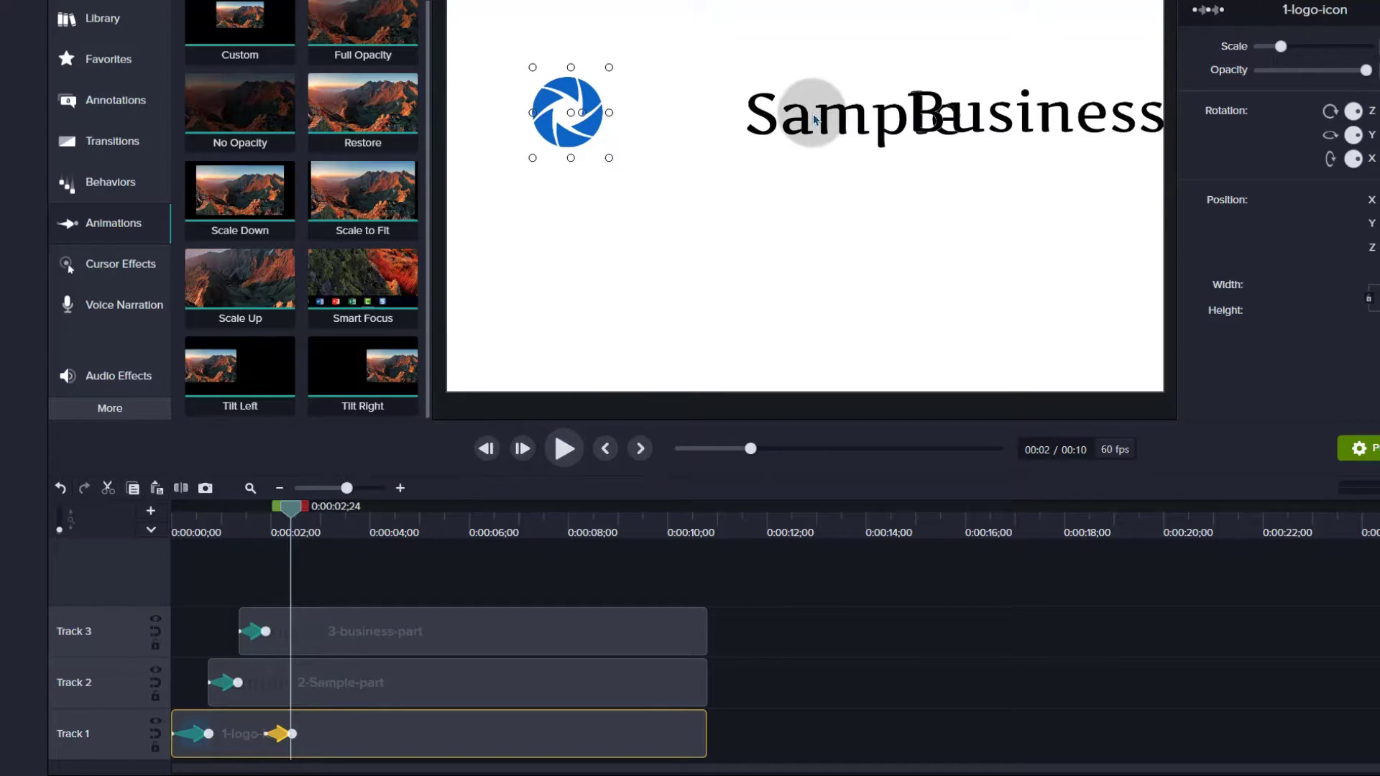
left_click_drag(249, 243, 293, 682)
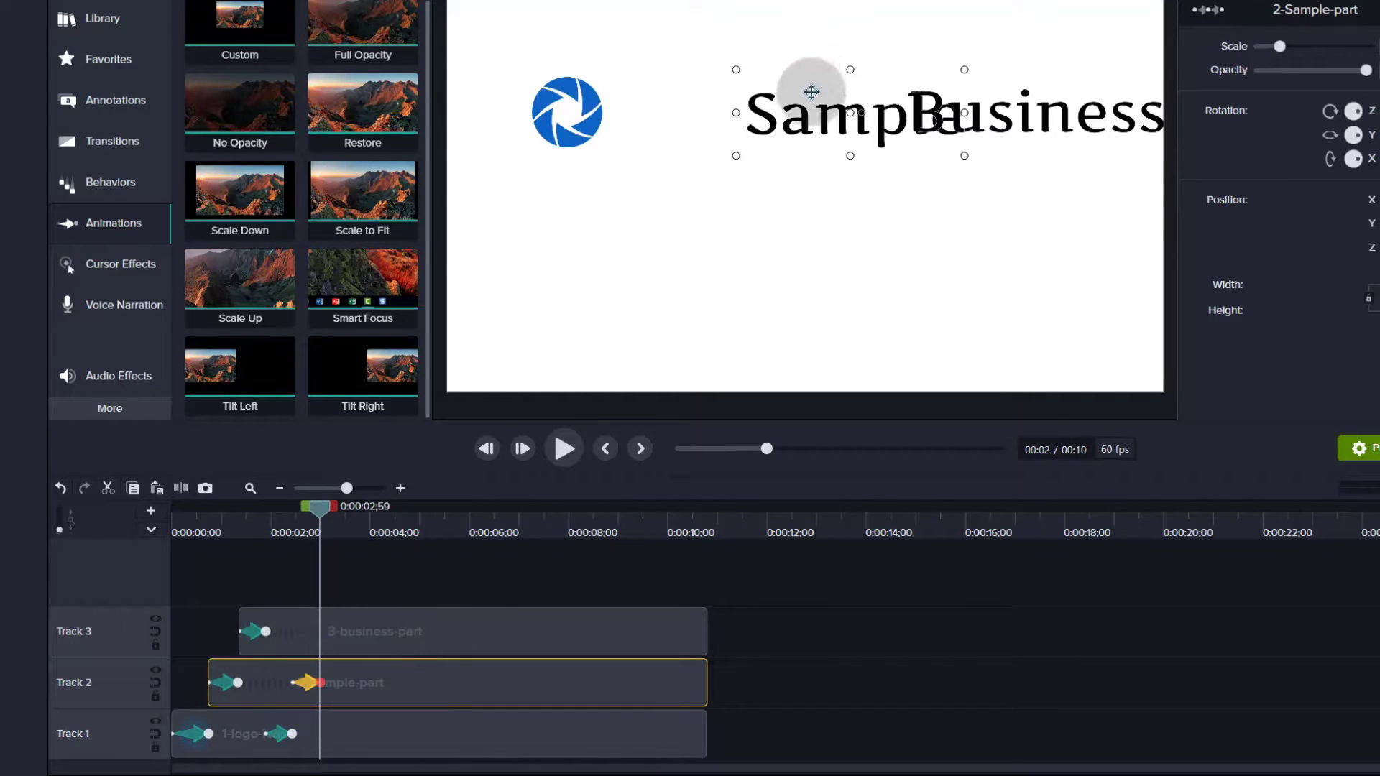
left_click(843, 117)
left_click_drag(843, 117, 716, 114)
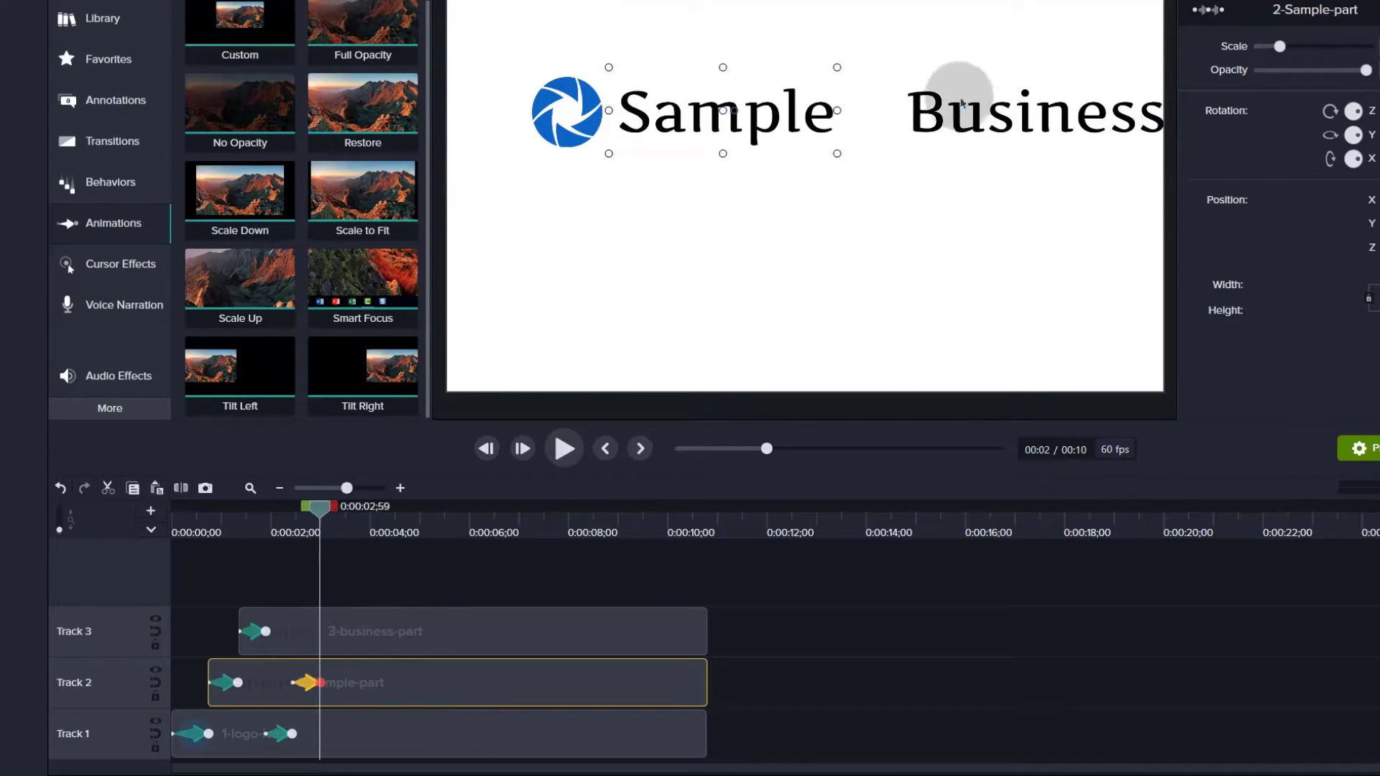
- Add a Custom animation to 3-business-part from 0:00:02;59 to 0:00:03;29 that moves the word Business left, directly after Sample
left_click_drag(244, 2, 317, 630)
left_click(311, 631)
left_click(337, 633)
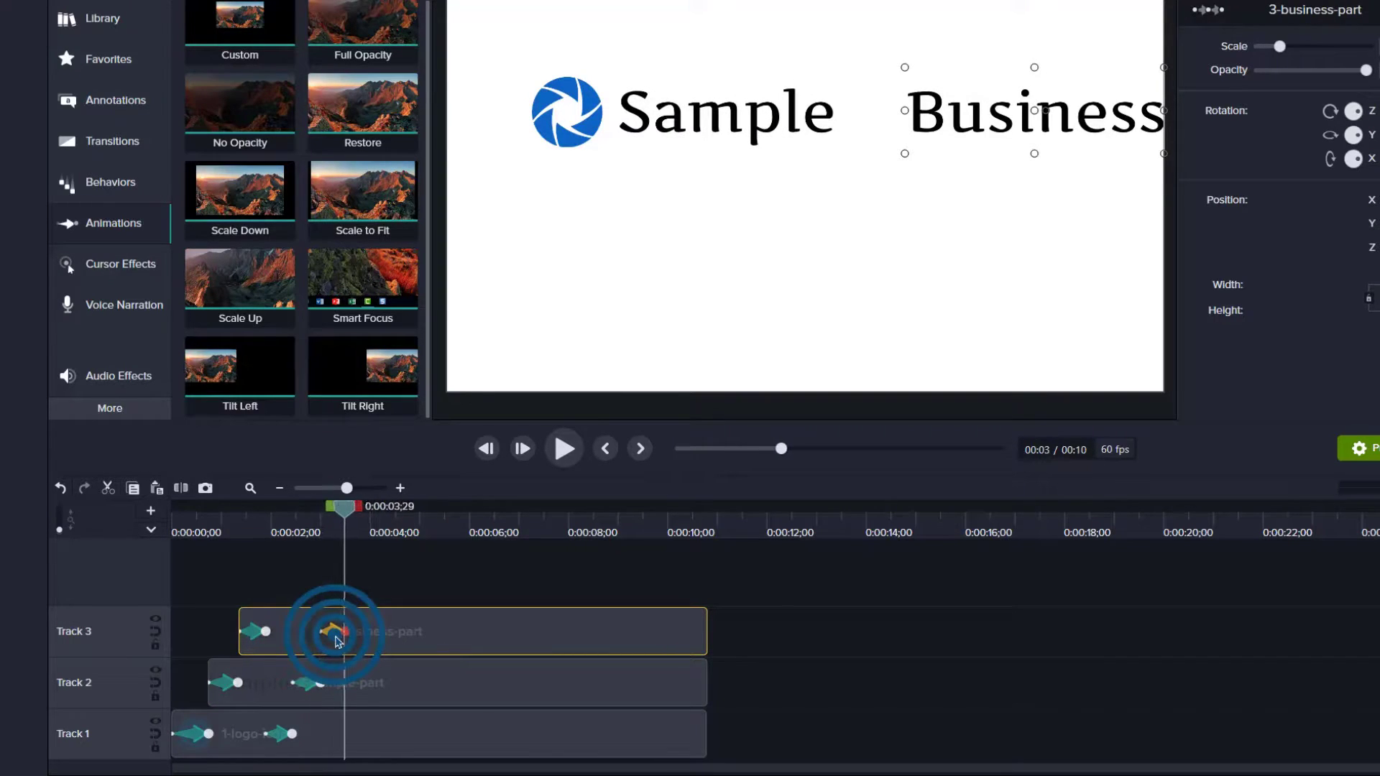
left_click_drag(1011, 121, 946, 117)
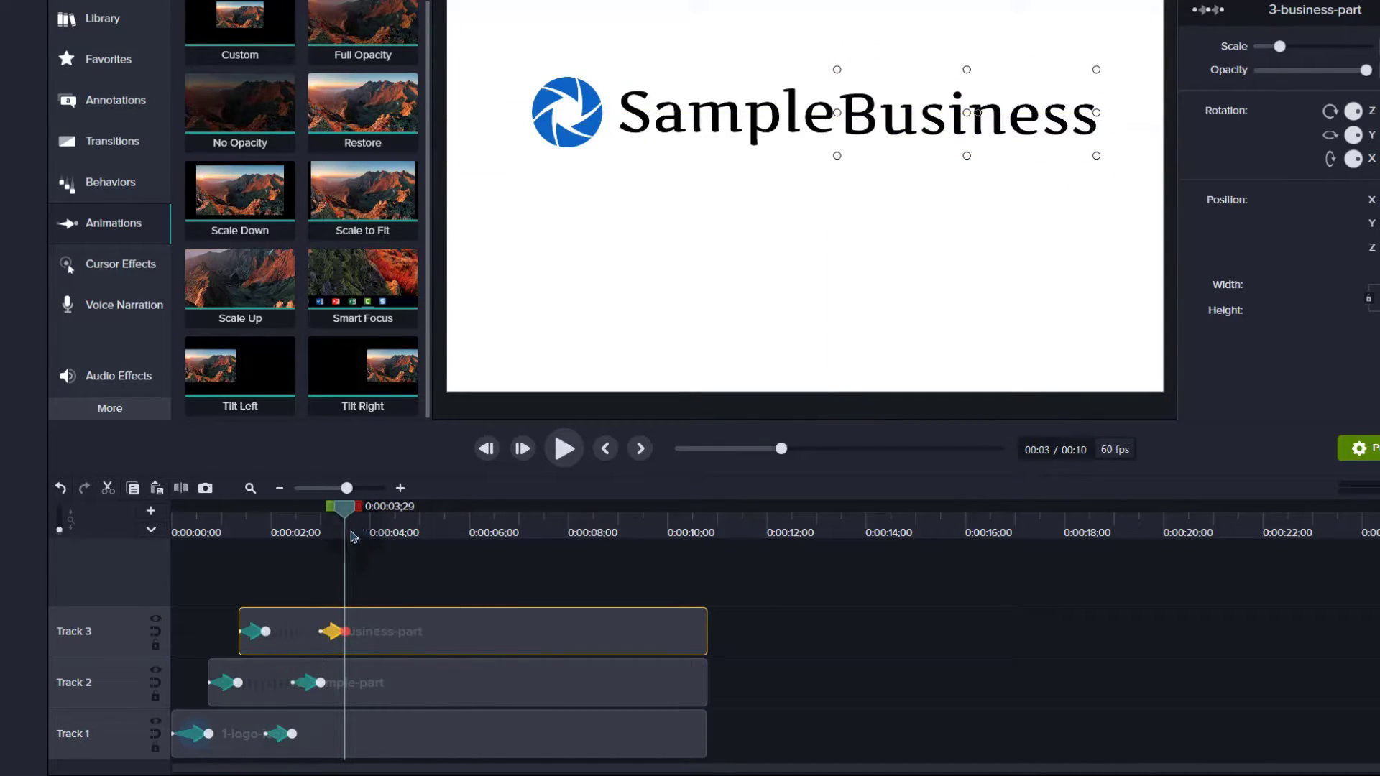
- Preview the whole logo animation twice from the beginning of the timeline
left_click_drag(345, 508, 180, 507)
left_click(563, 449)
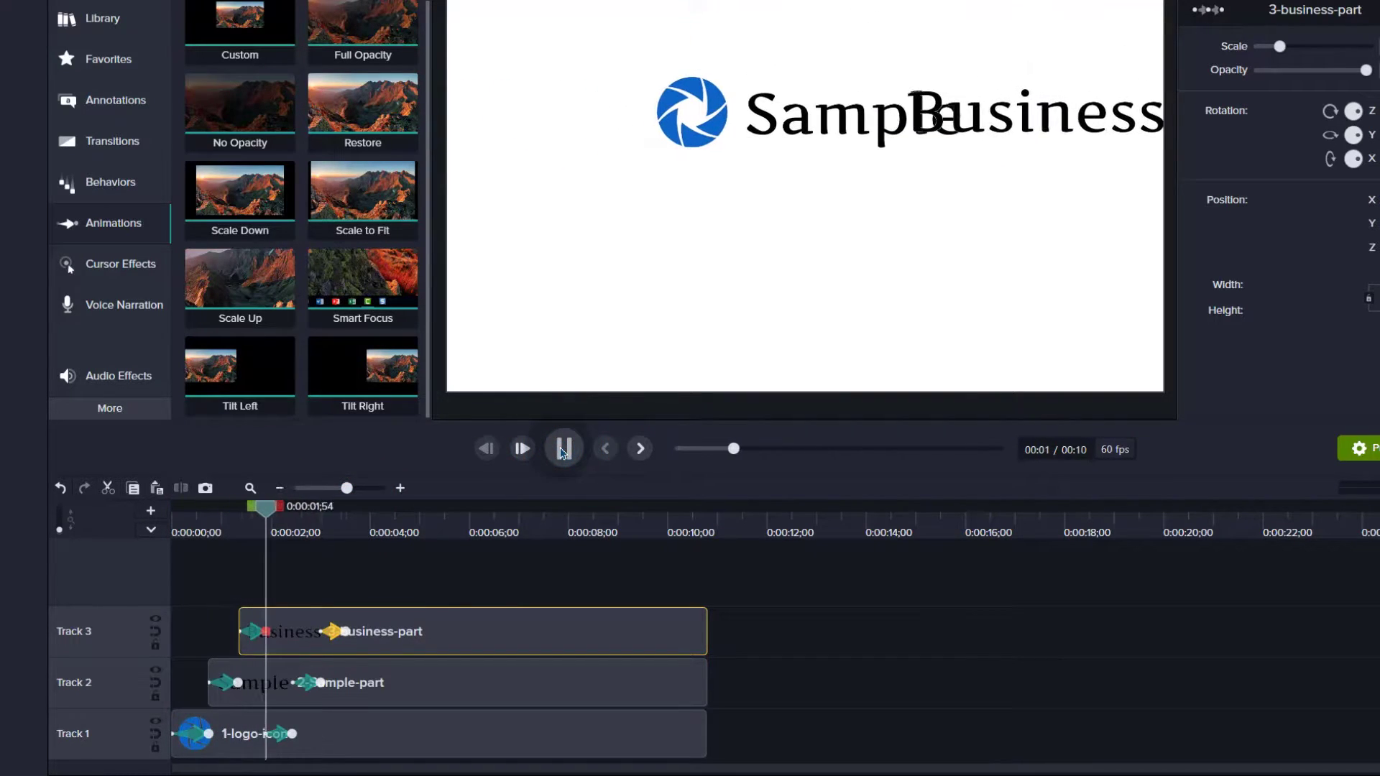
left_click(564, 449)
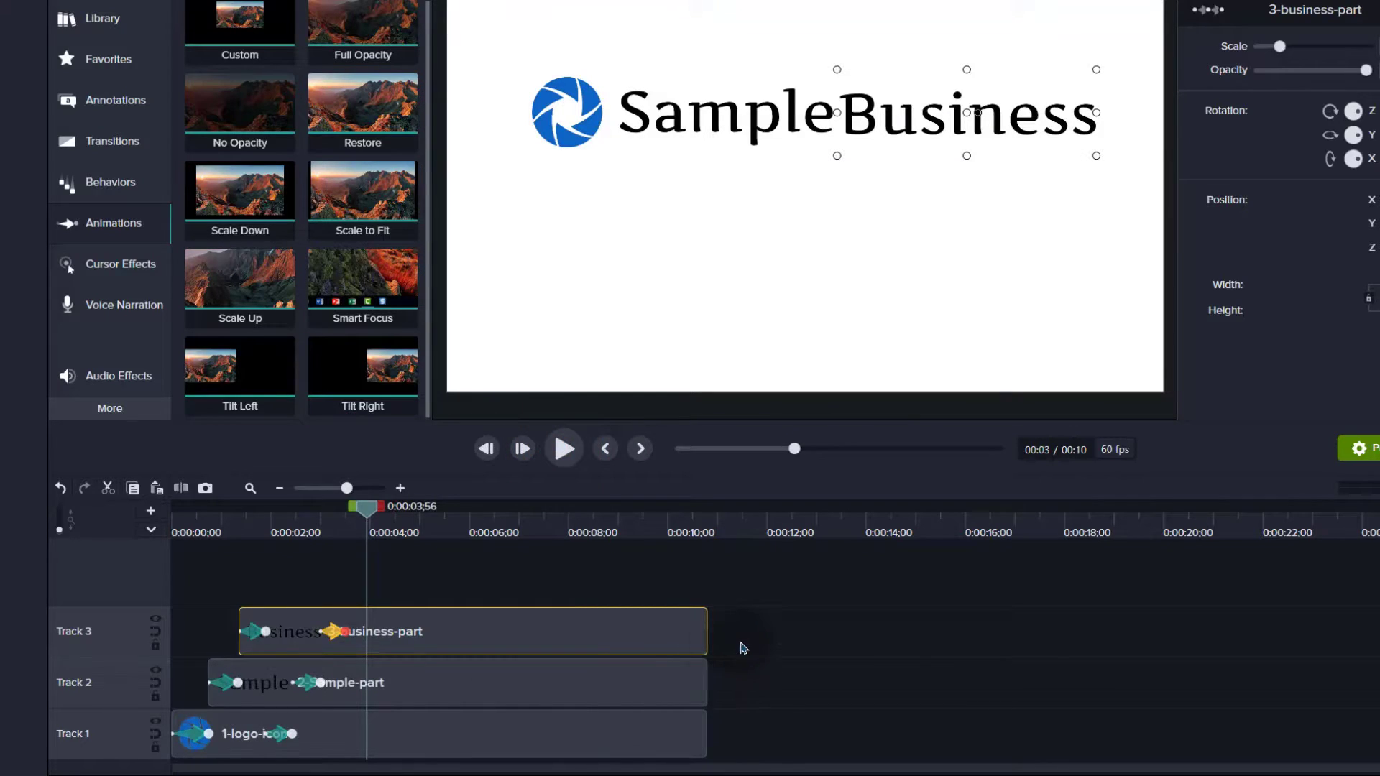
left_click_drag(367, 508, 131, 541)
left_click(563, 448)
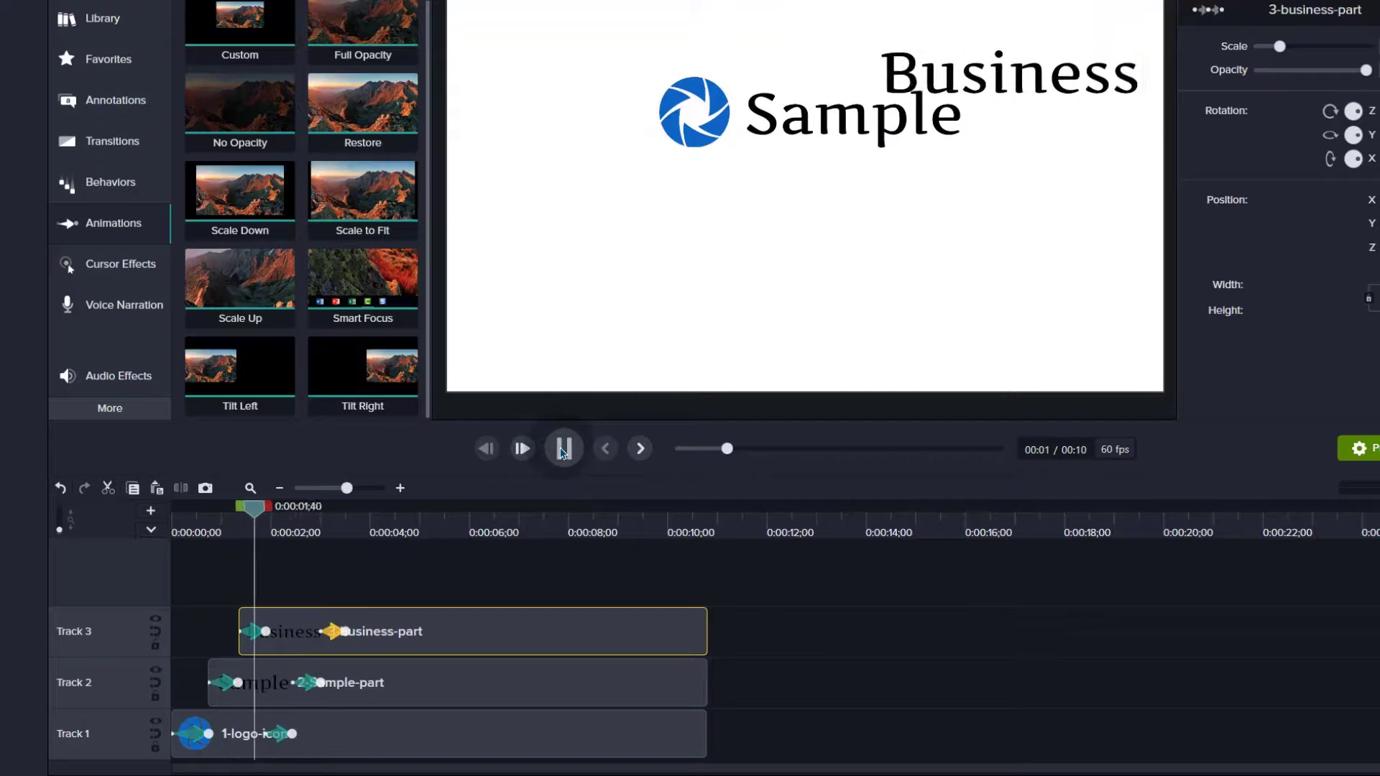
left_click(563, 449)
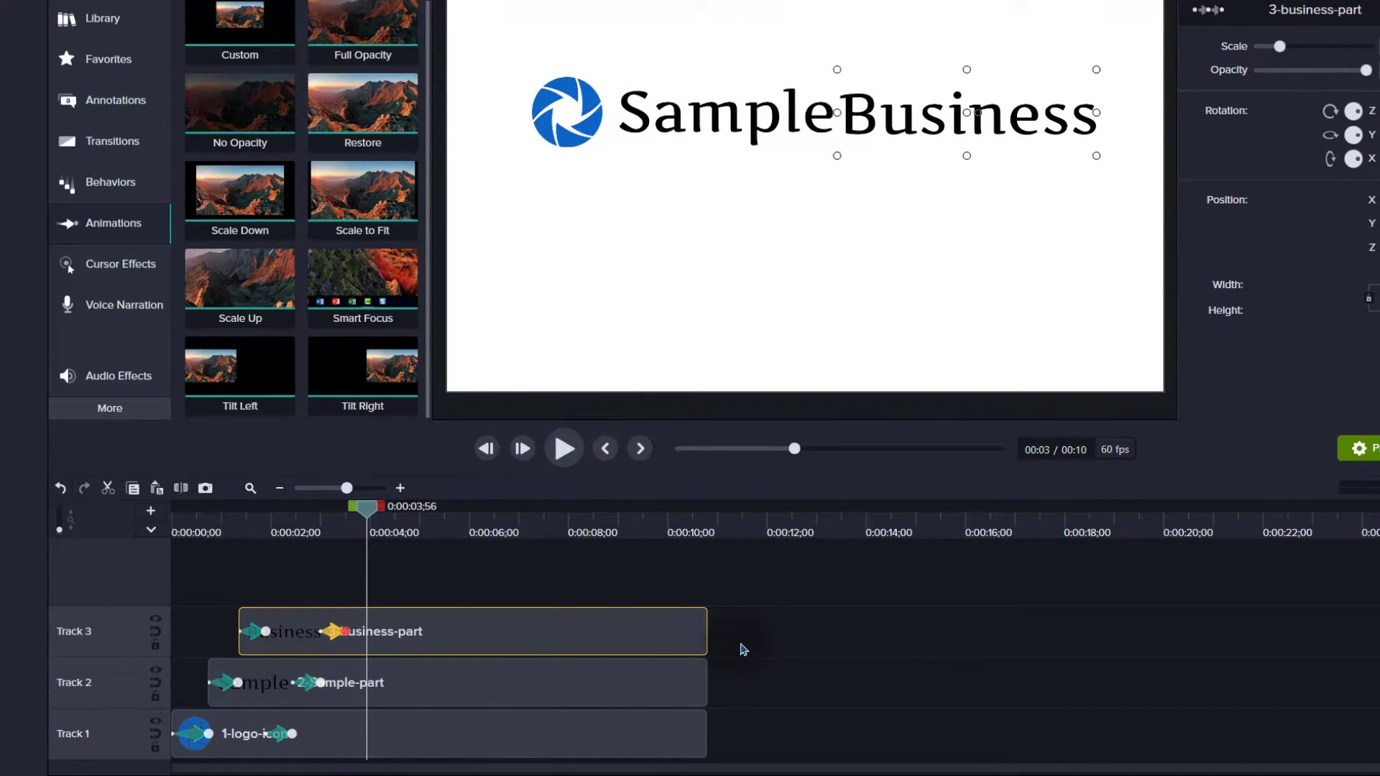
- Add a third Custom animation to the 1-logo-icon clip, ending at about 0:00:04;00, and place the playhead at its end
left_click_drag(372, 513, 330, 507)
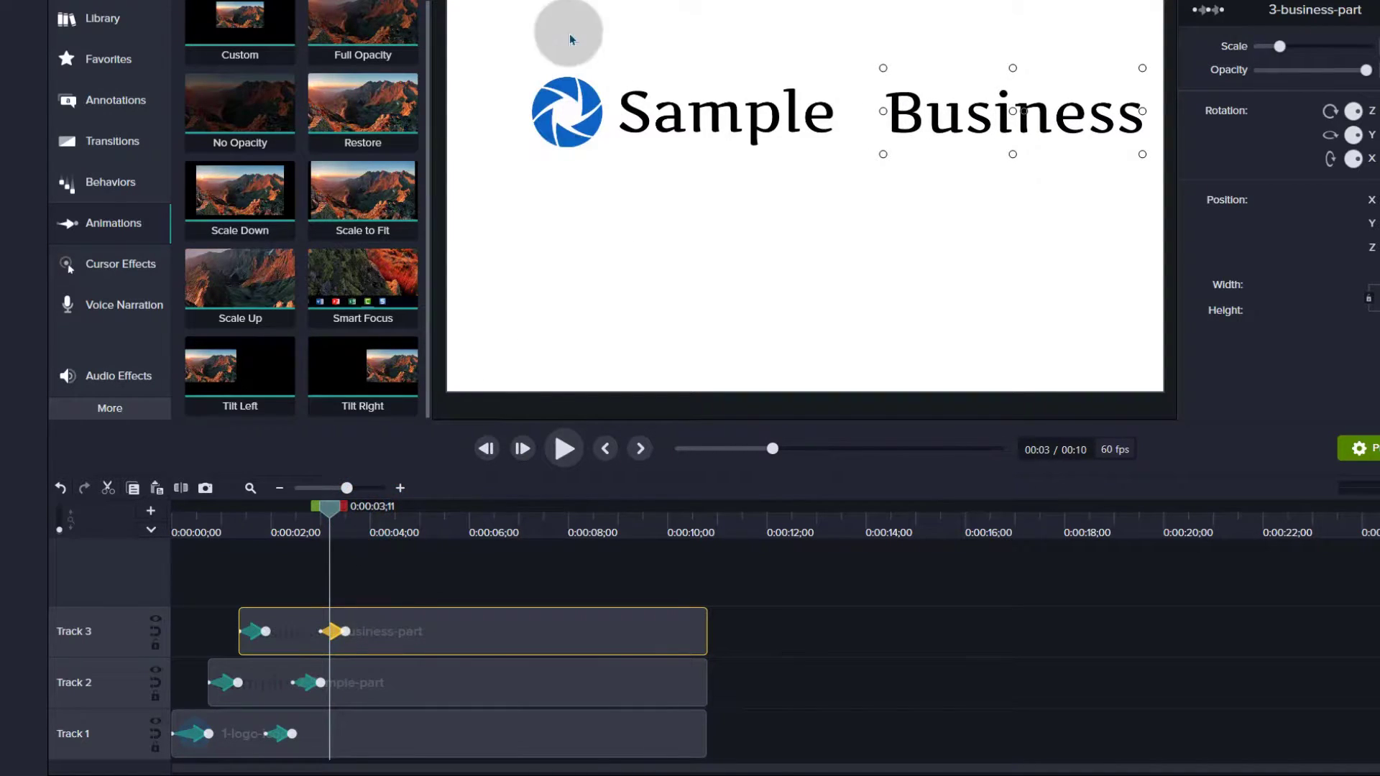
left_click_drag(339, 508, 352, 509)
left_click(335, 744)
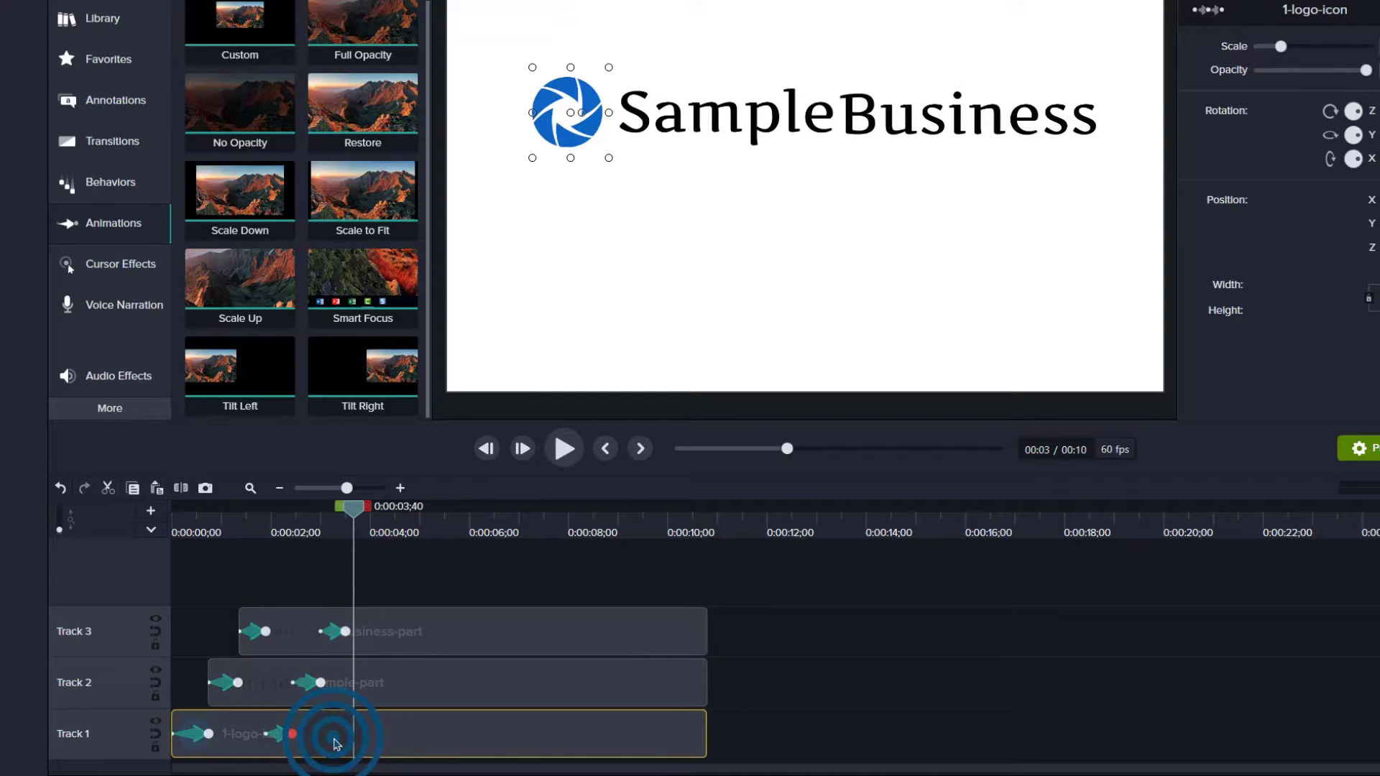
left_click_drag(234, 2, 370, 721)
left_click(373, 507)
left_click_drag(381, 509, 367, 509)
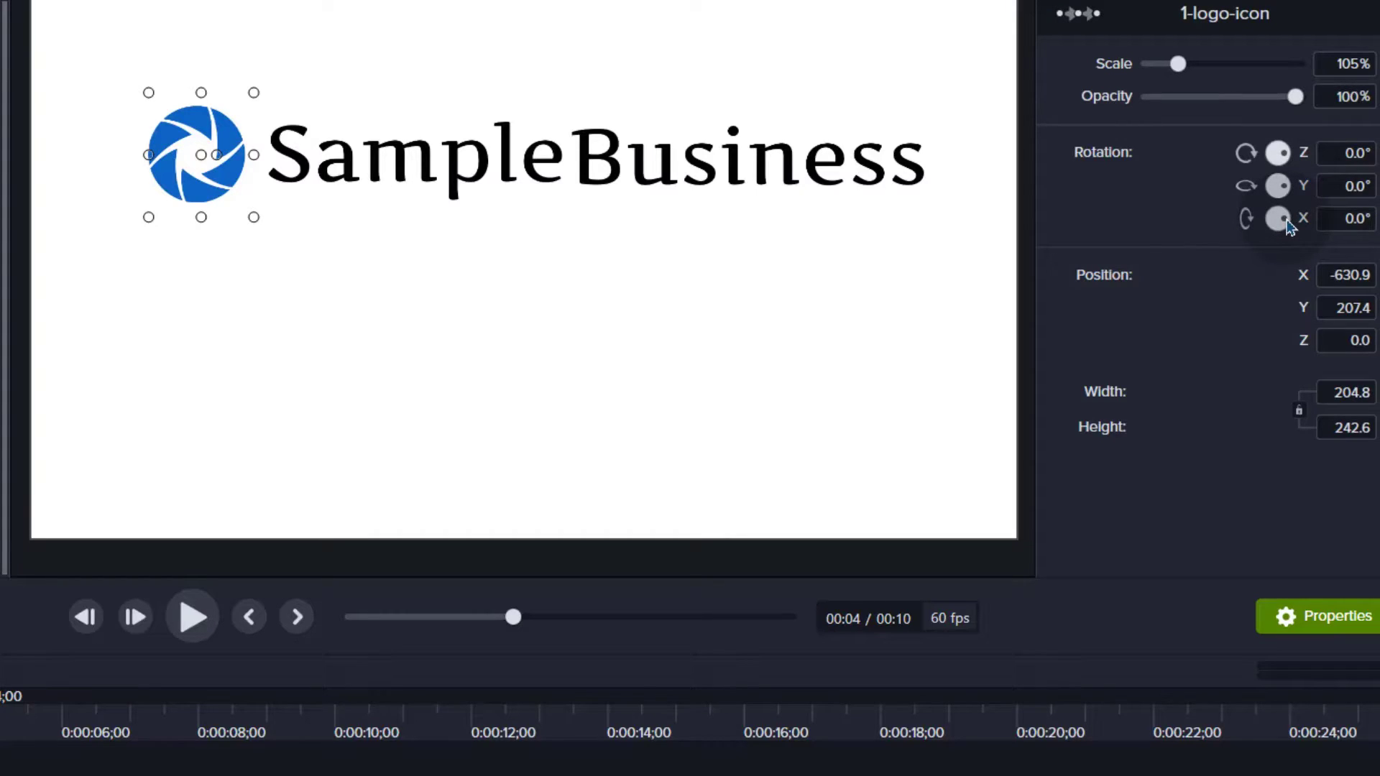
- Try tilting the logo icon about the Y and X axes and reset both rotations to 0°
mouse_move(1283, 182)
left_mouse_down()
mouse_move(1264, 168)
mouse_move(1283, 178)
left_mouse_up()
left_click_drag(1291, 232, 1357, 219)
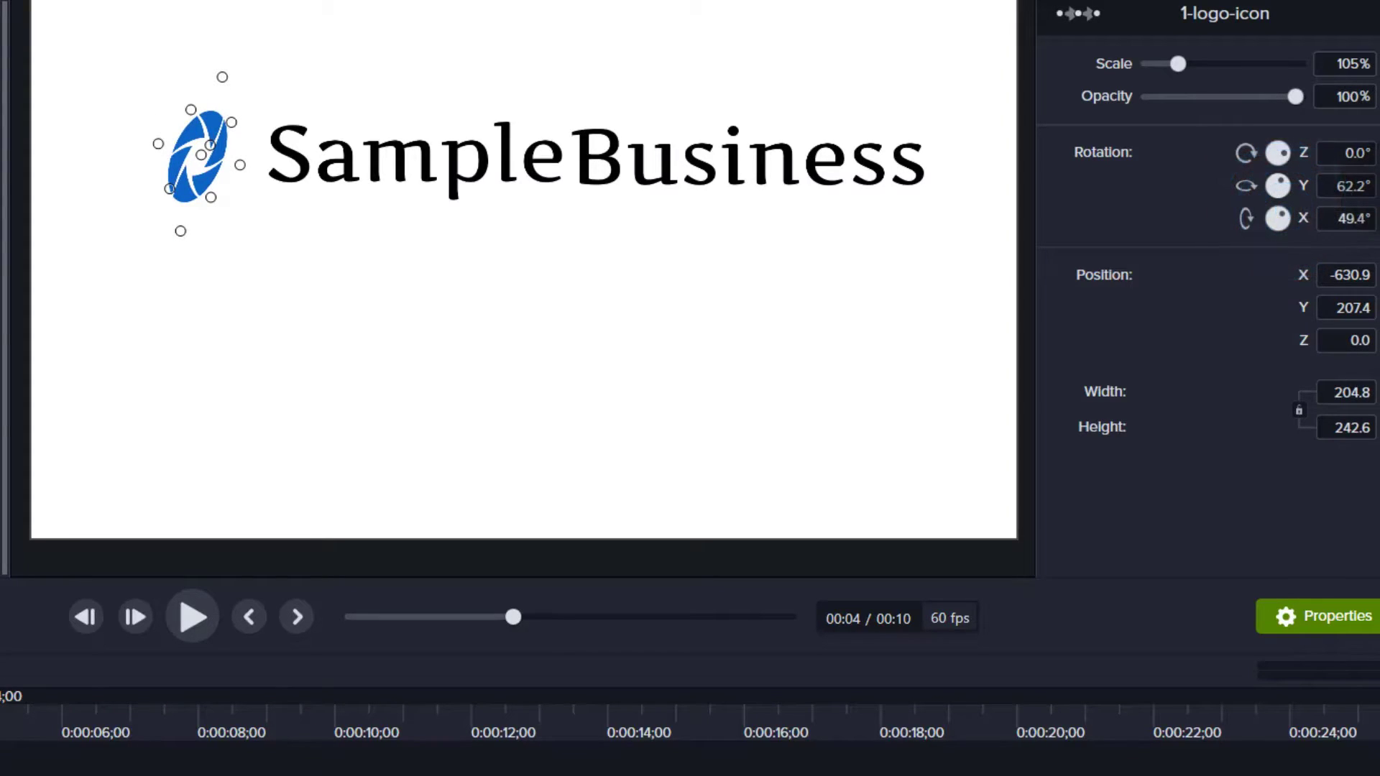
type("0")
key("Return")
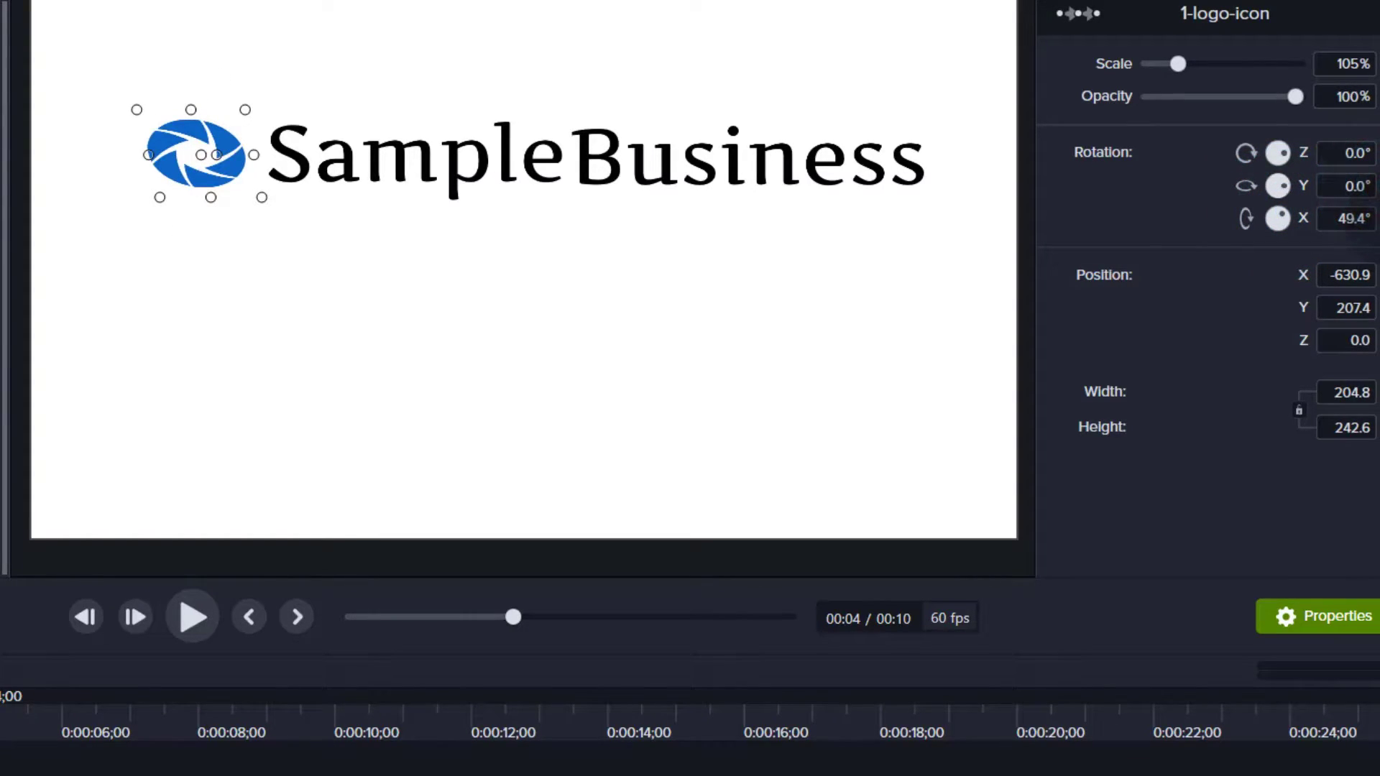
left_click(1362, 219)
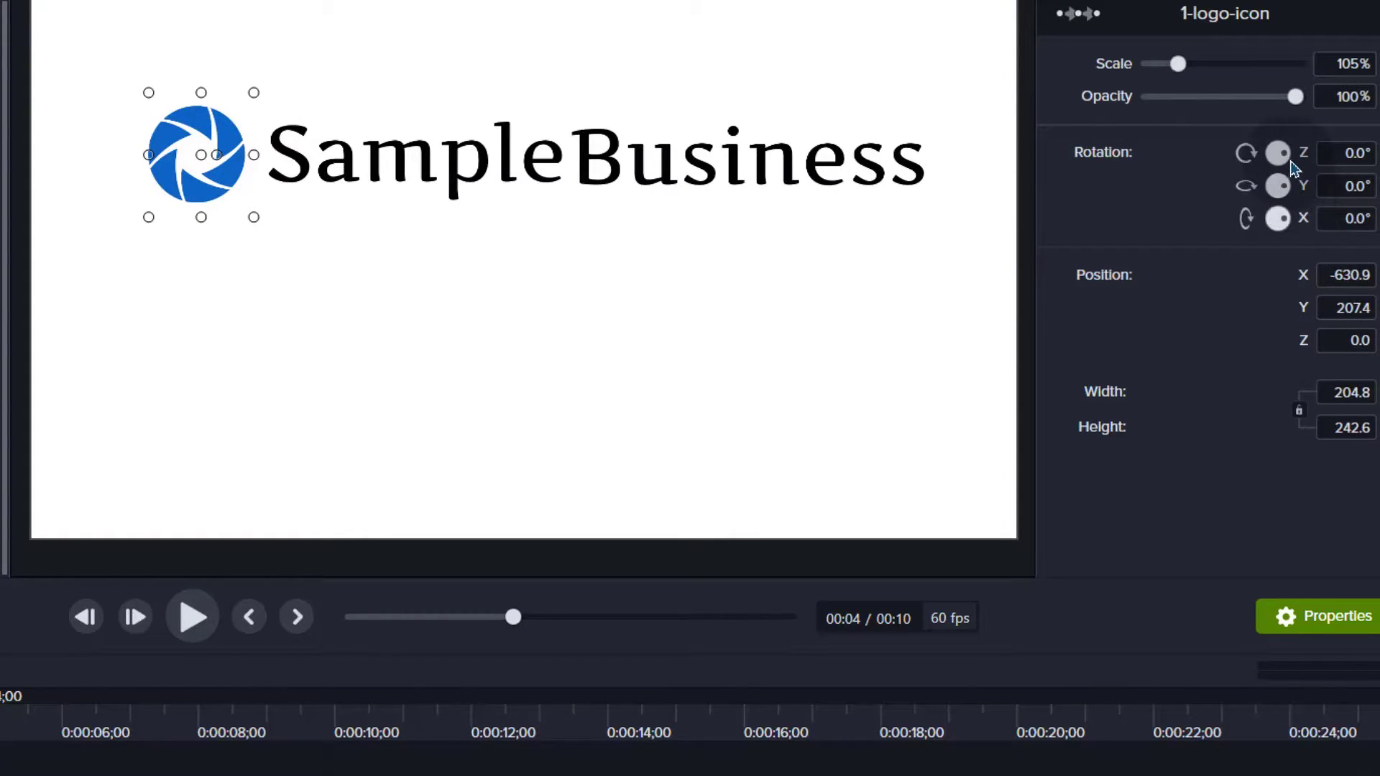
- Rotate the logo icon to -459.5° about Z, stretch its animation to the end of the 1-logo-icon clip, and preview the spin
mouse_move(1287, 154)
left_mouse_down()
mouse_move(1269, 161)
mouse_move(1285, 139)
mouse_move(1300, 153)
mouse_move(1280, 167)
left_mouse_up()
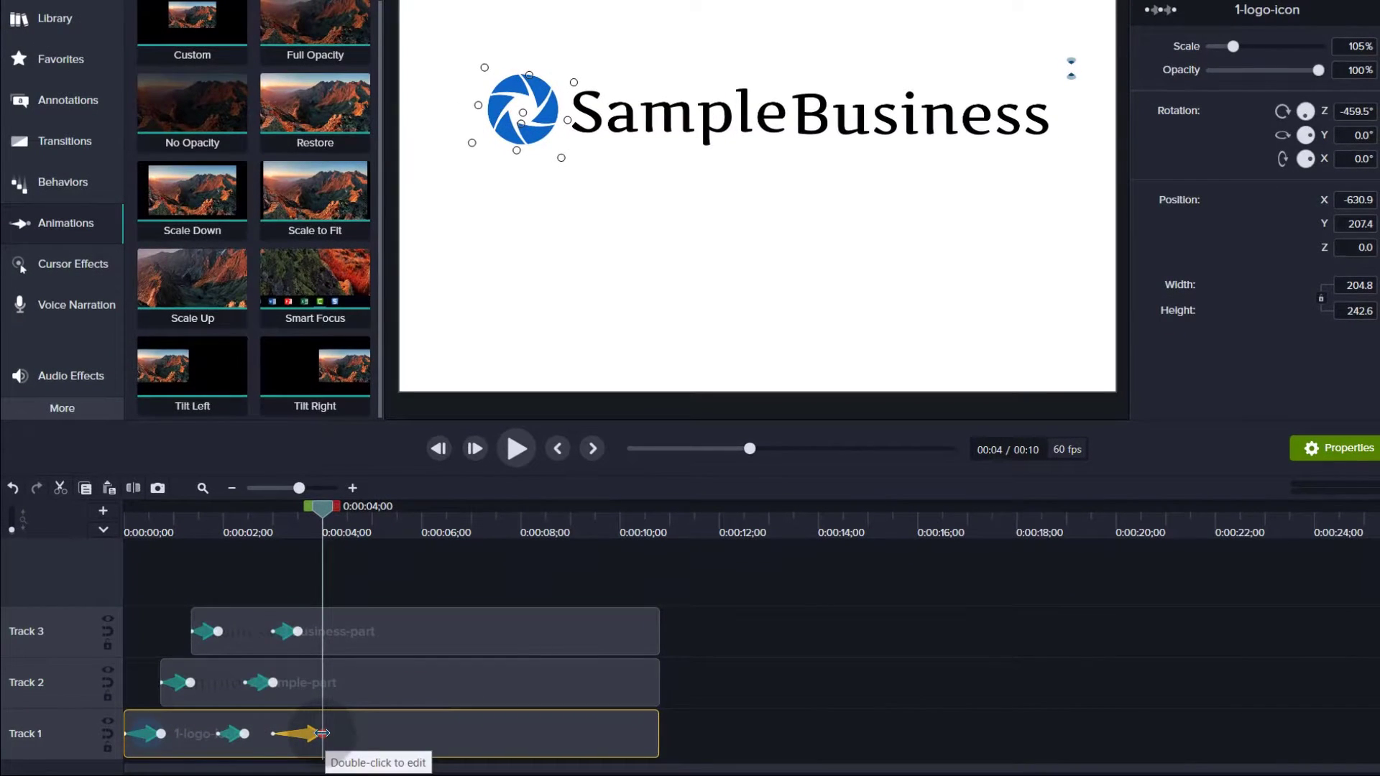
left_click_drag(322, 733, 658, 728)
left_click_drag(662, 512, 257, 527)
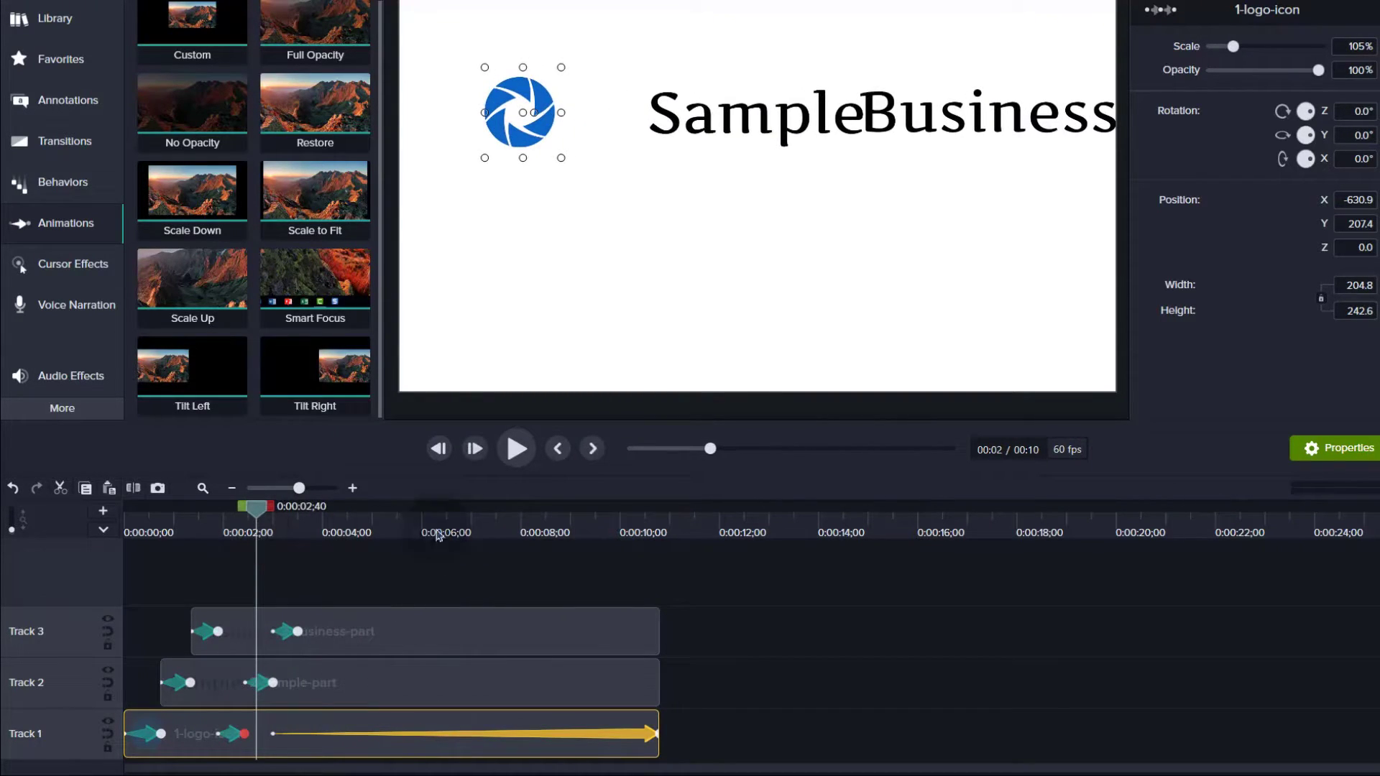
left_click(512, 446)
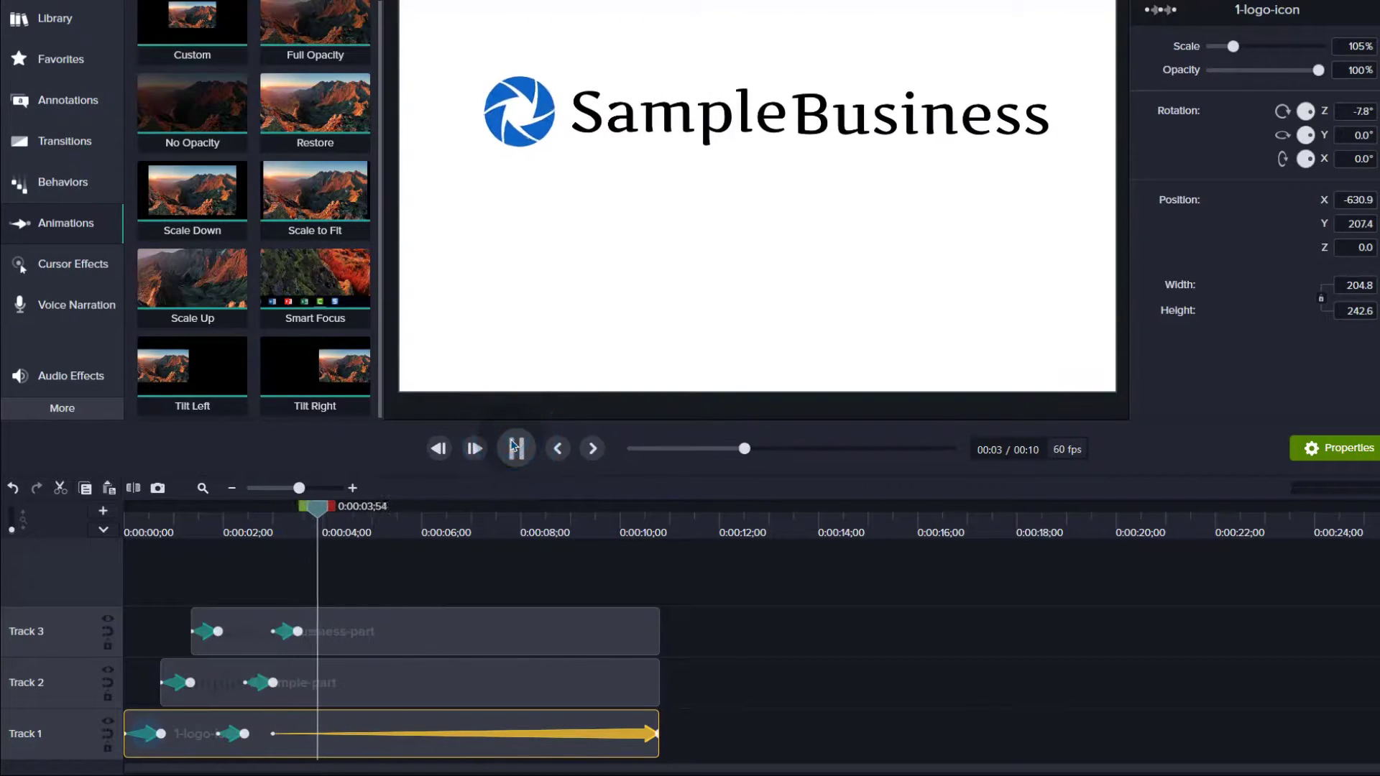
left_click(512, 444)
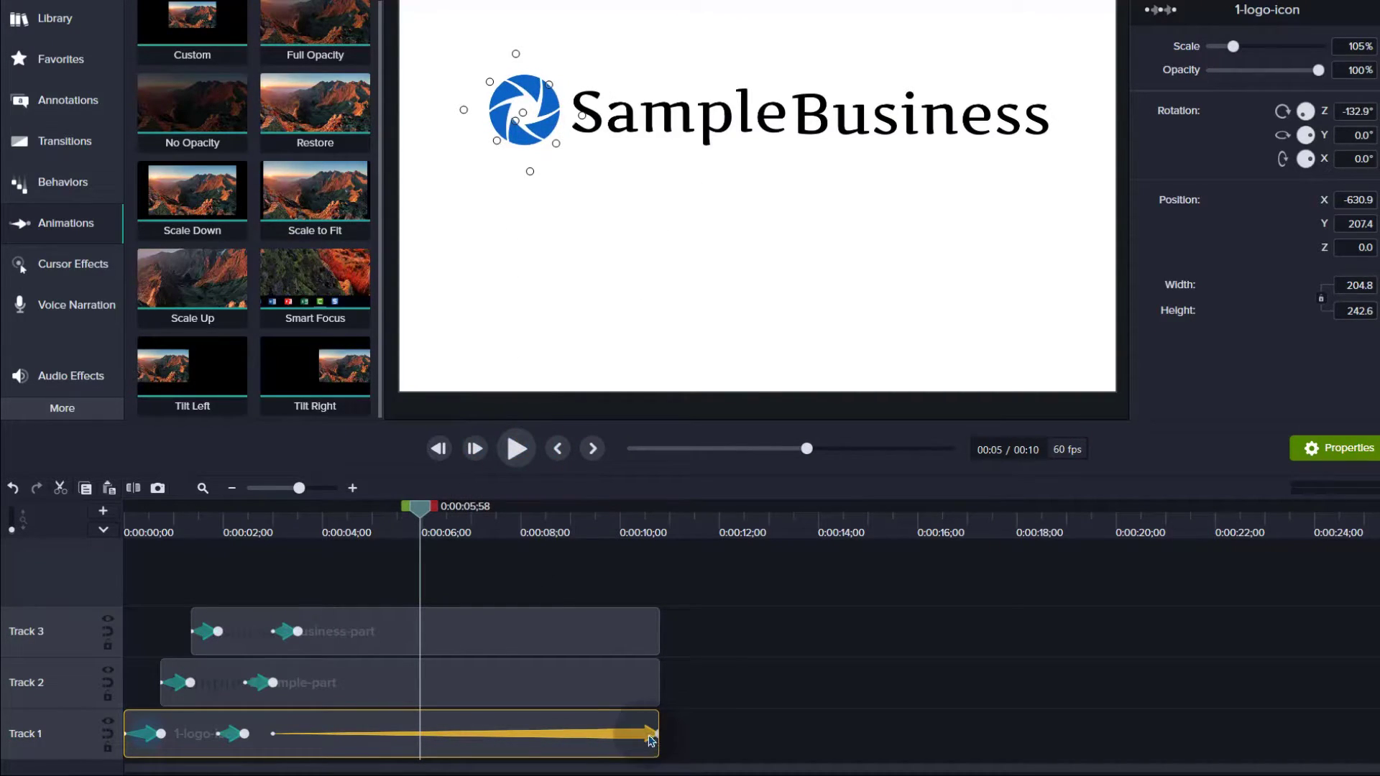
- Set the easing of the long spin animation on the 1-logo-icon clip to Linear and play back the result
right_click(630, 741)
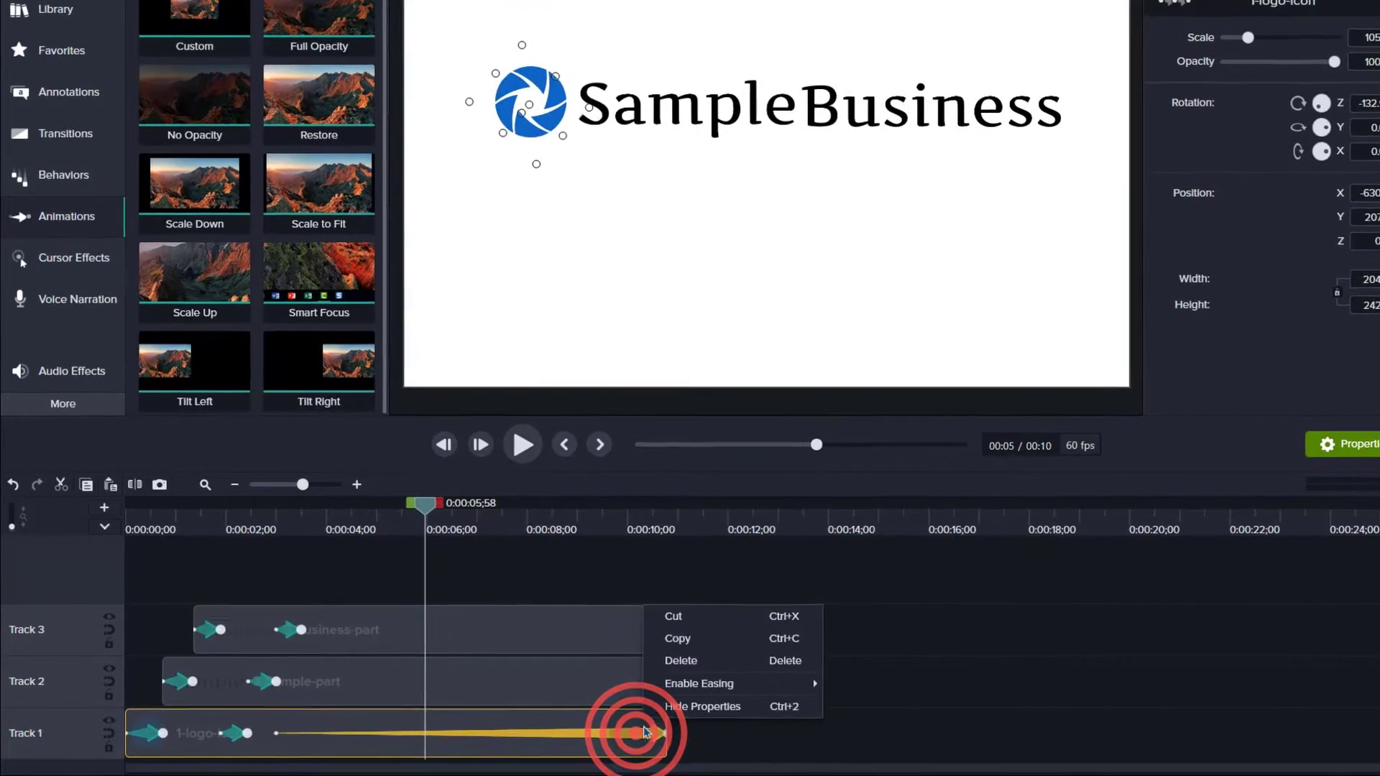
mouse_move(747, 686)
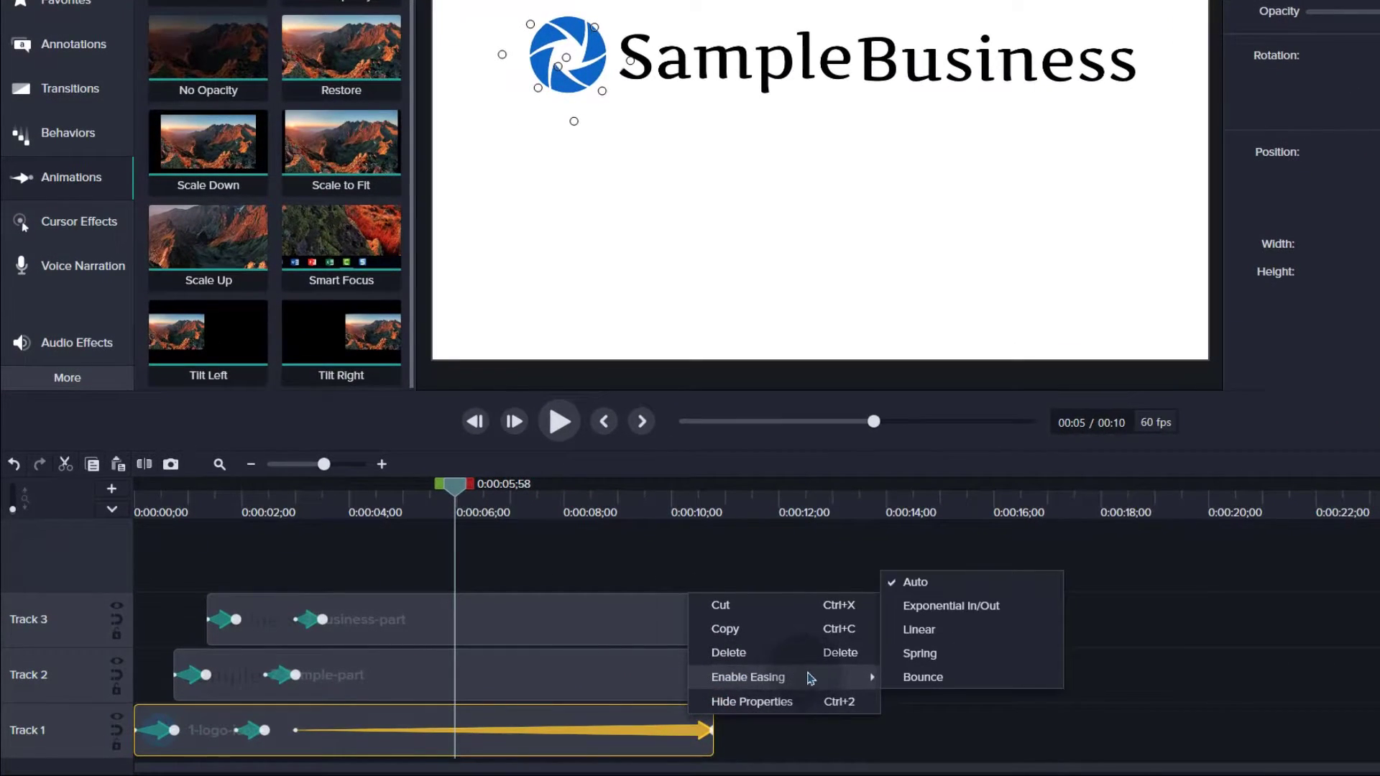
left_click(924, 629)
left_click_drag(454, 486, 265, 503)
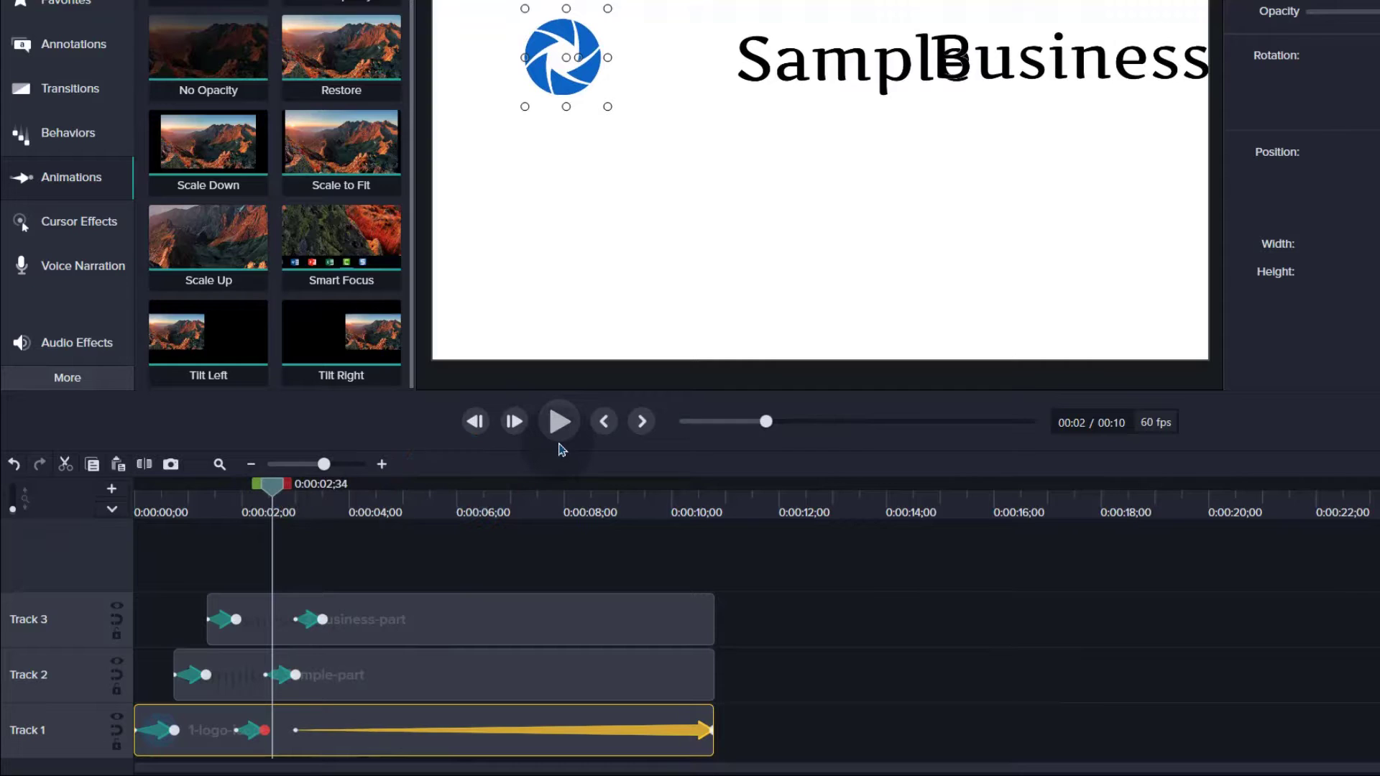
left_click(560, 422)
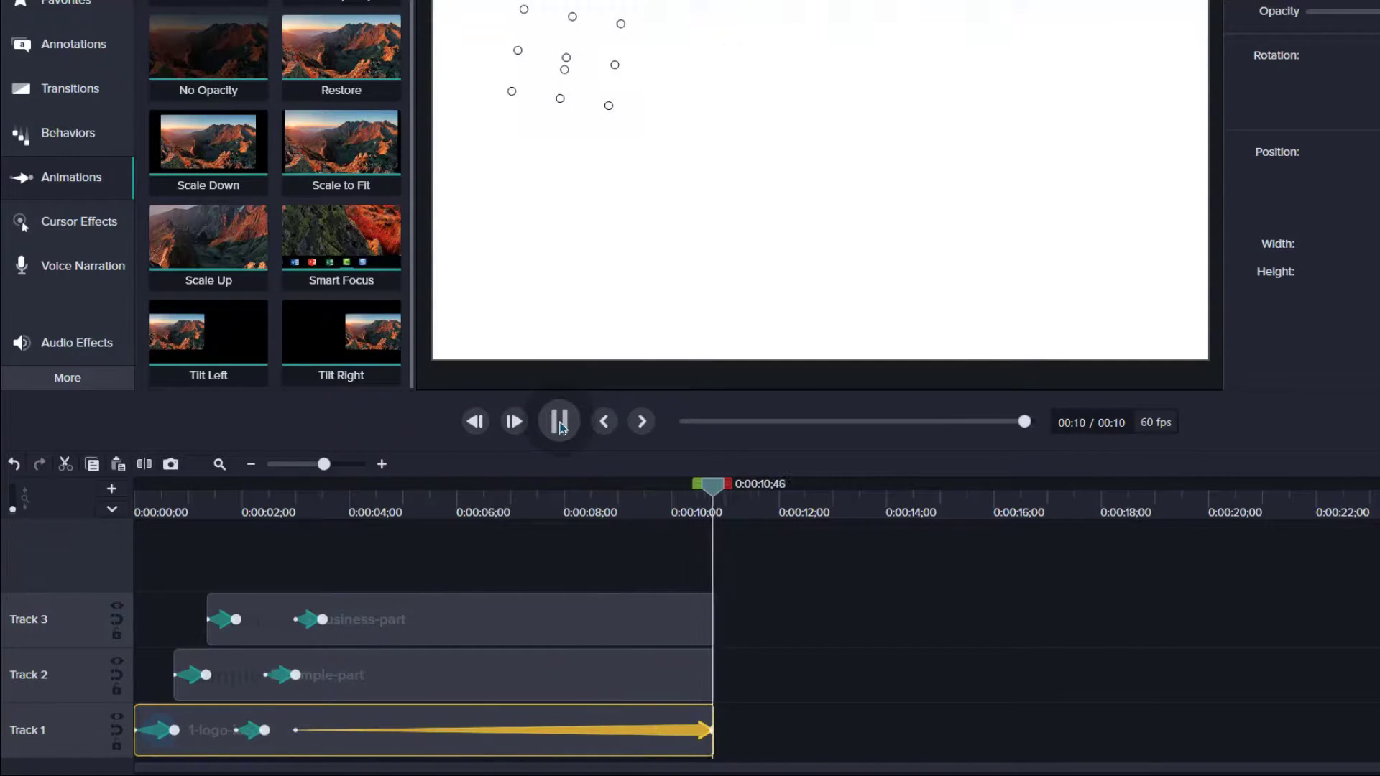
left_click_drag(710, 484, 195, 495)
left_click(559, 422)
left_click(565, 418)
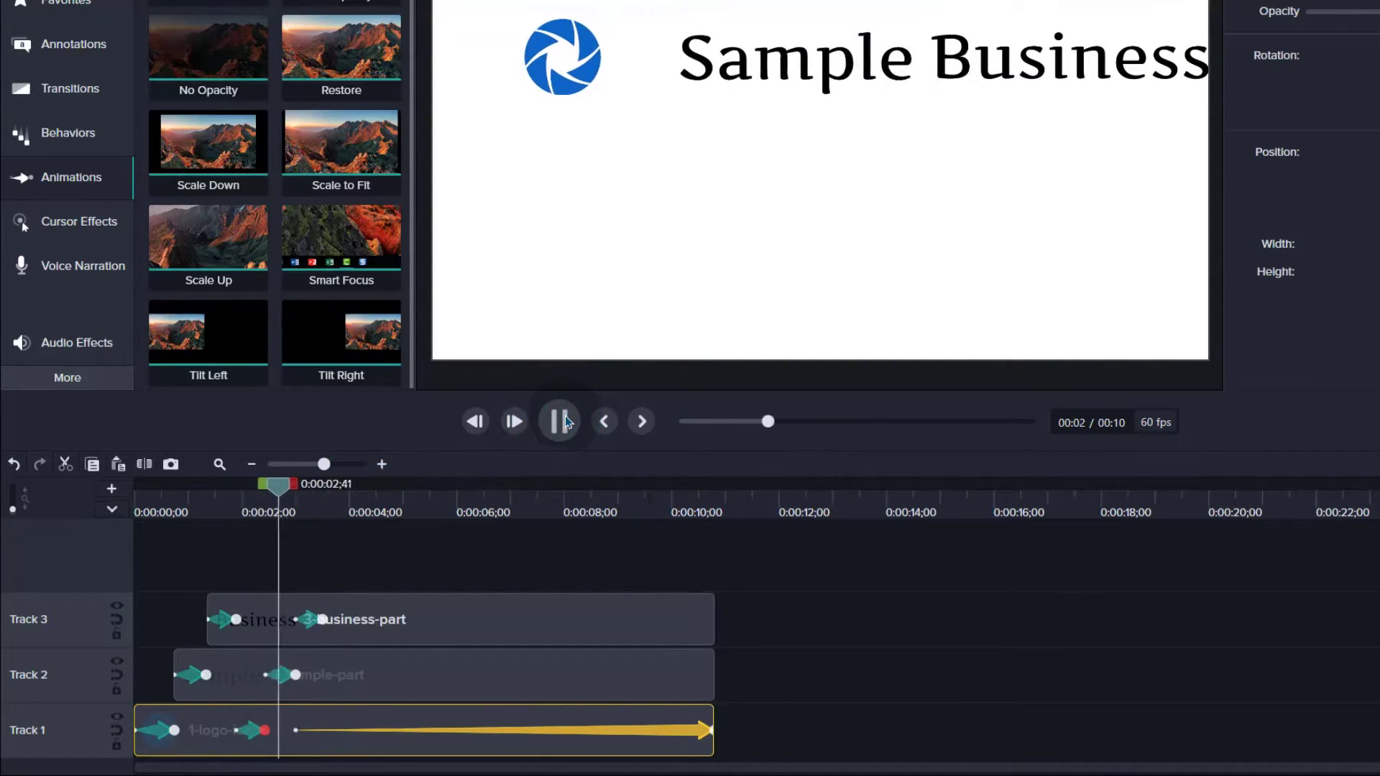
- Set the easing of the second animation on the 3-business-part clip to Bounce
left_click(321, 491)
left_click_drag(323, 491, 296, 485)
left_click(314, 620)
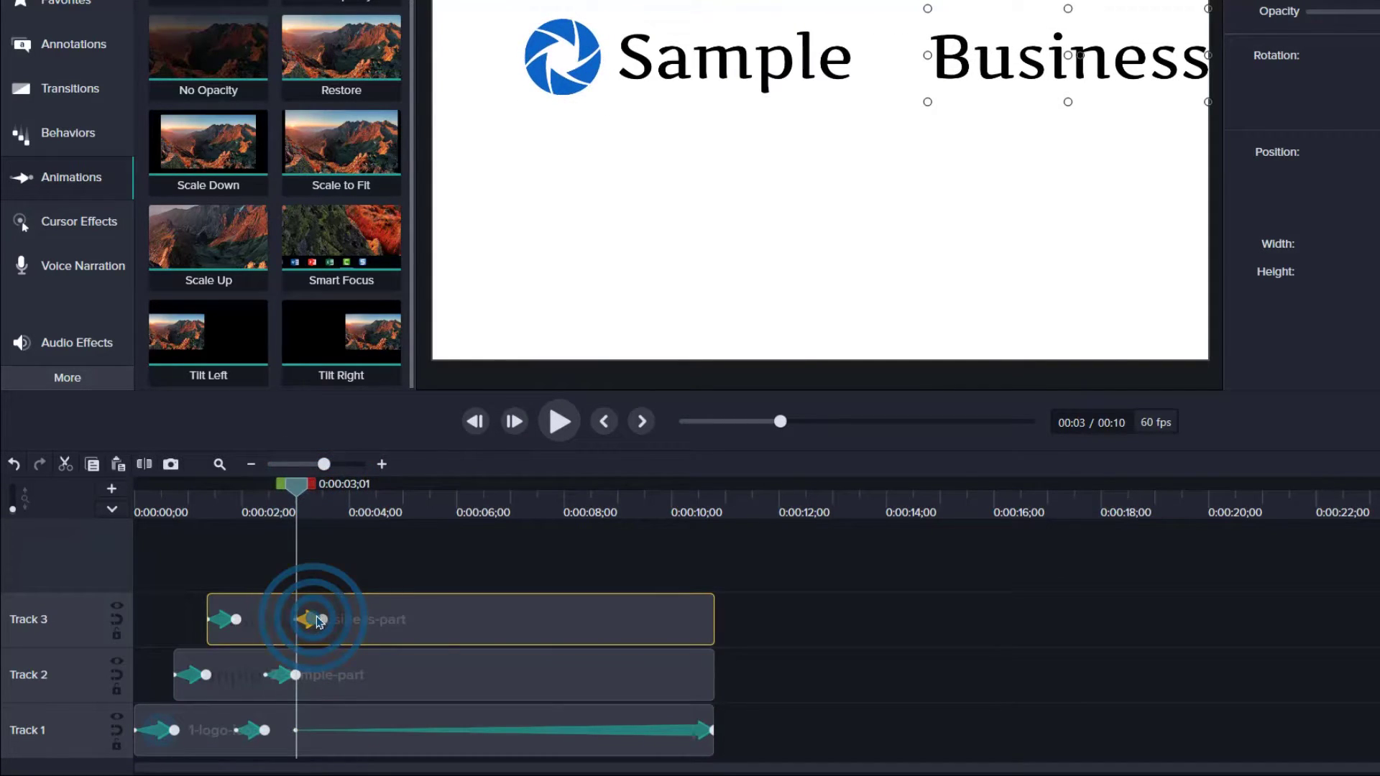
right_click(320, 621)
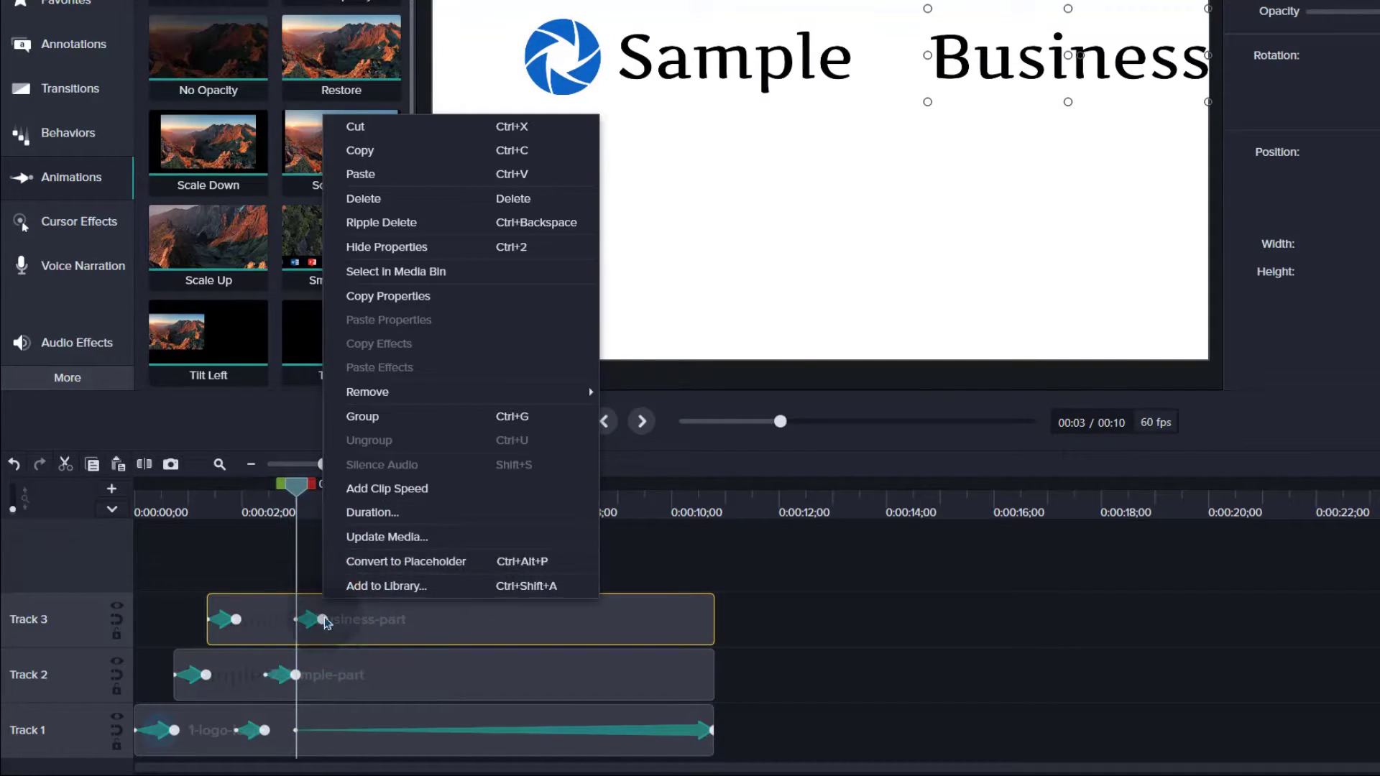
left_click(316, 620)
right_click(311, 619)
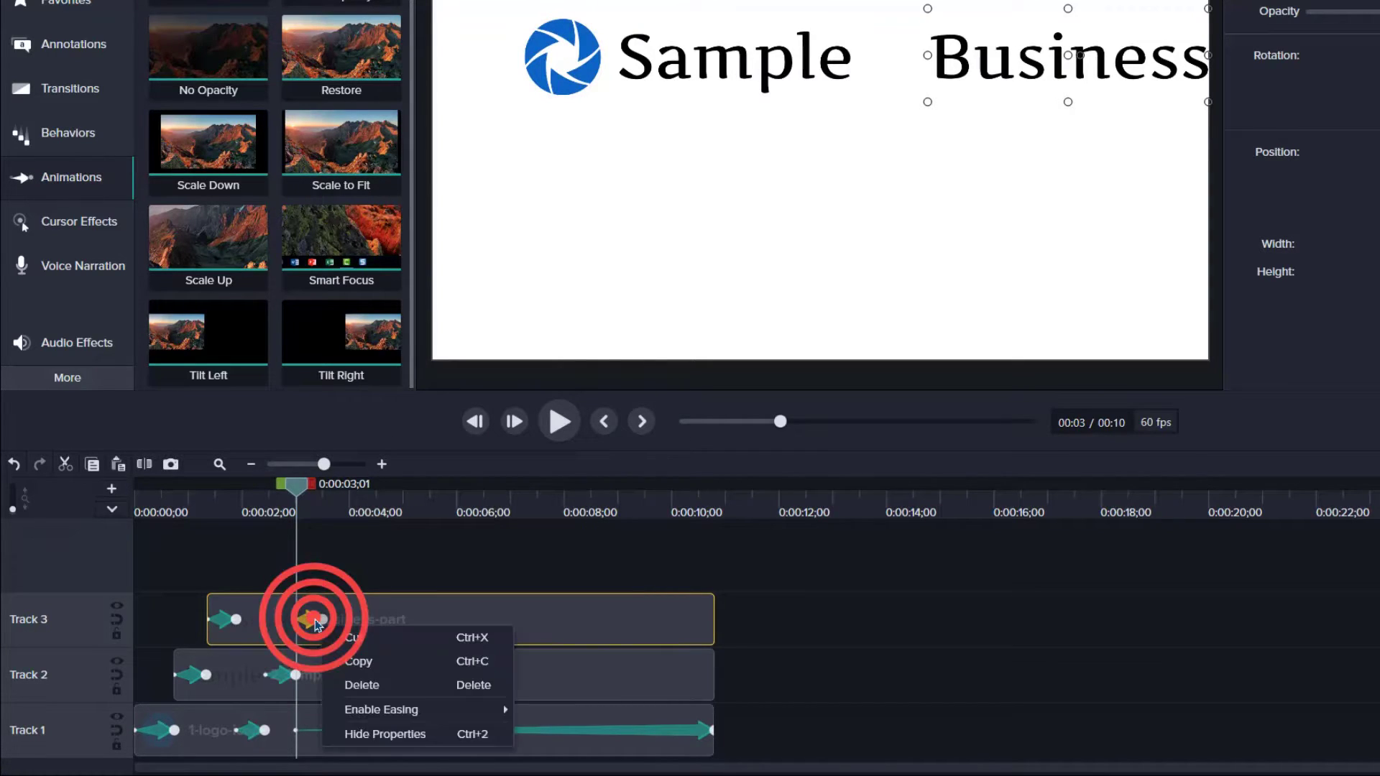
mouse_move(484, 709)
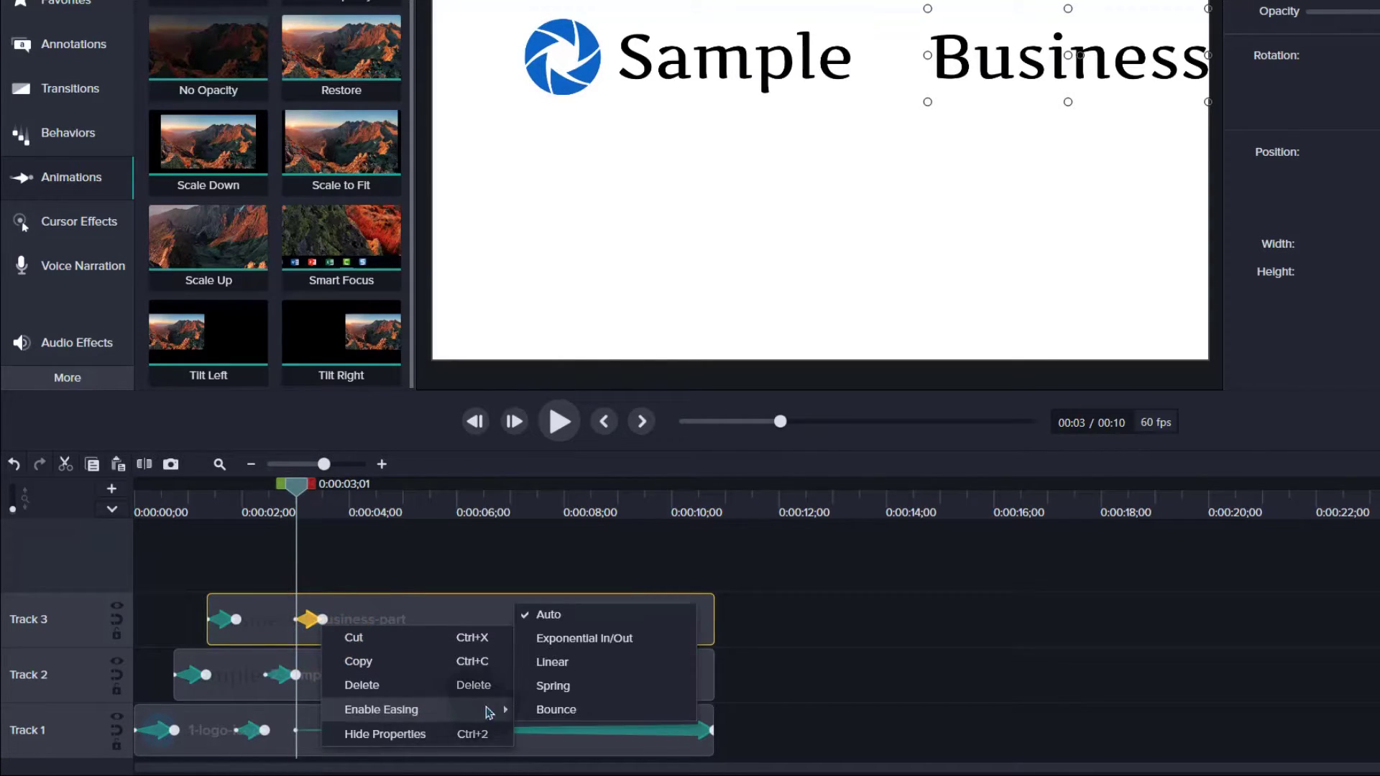
left_click(554, 708)
- Set the easing of the second animations on the 2-Sample-part and 1-logo-icon clips to Bounce
right_click(287, 675)
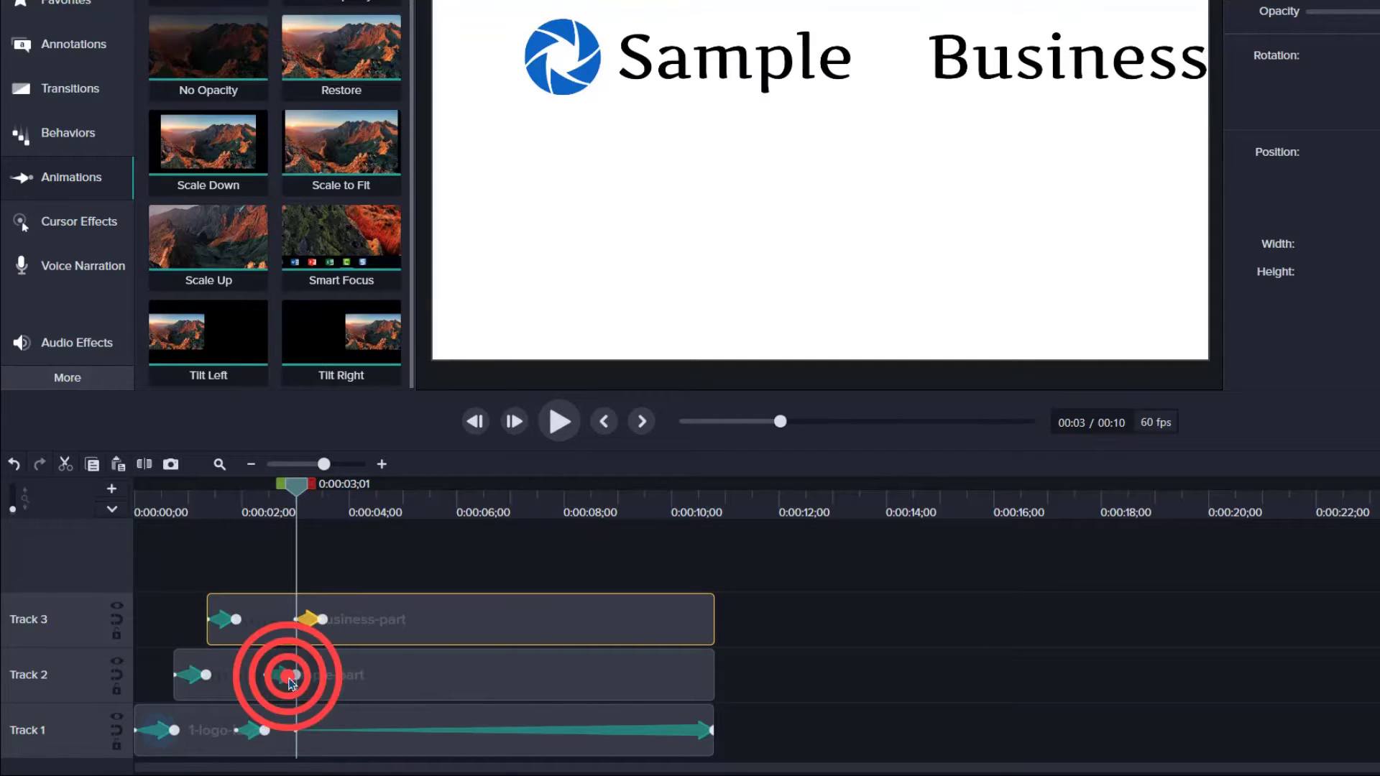
mouse_move(460, 624)
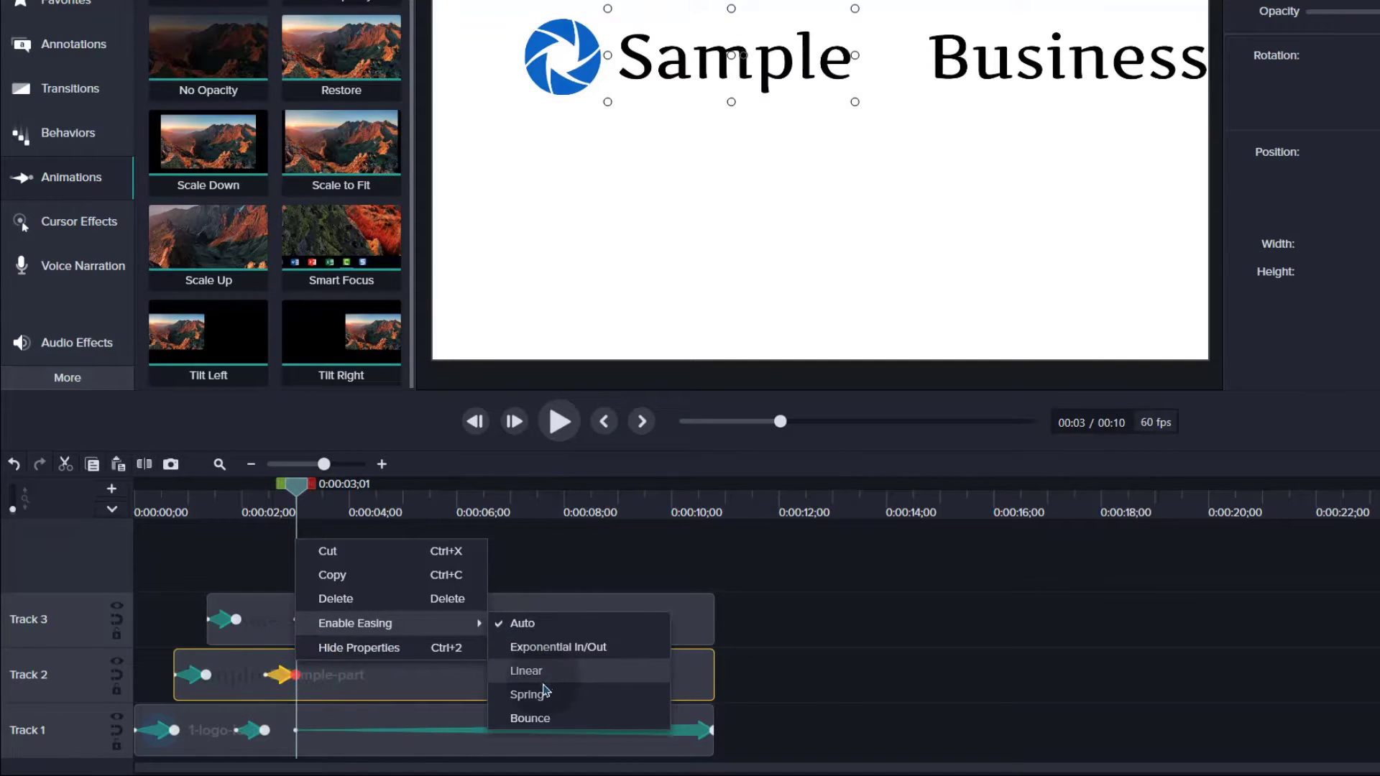
left_click(531, 719)
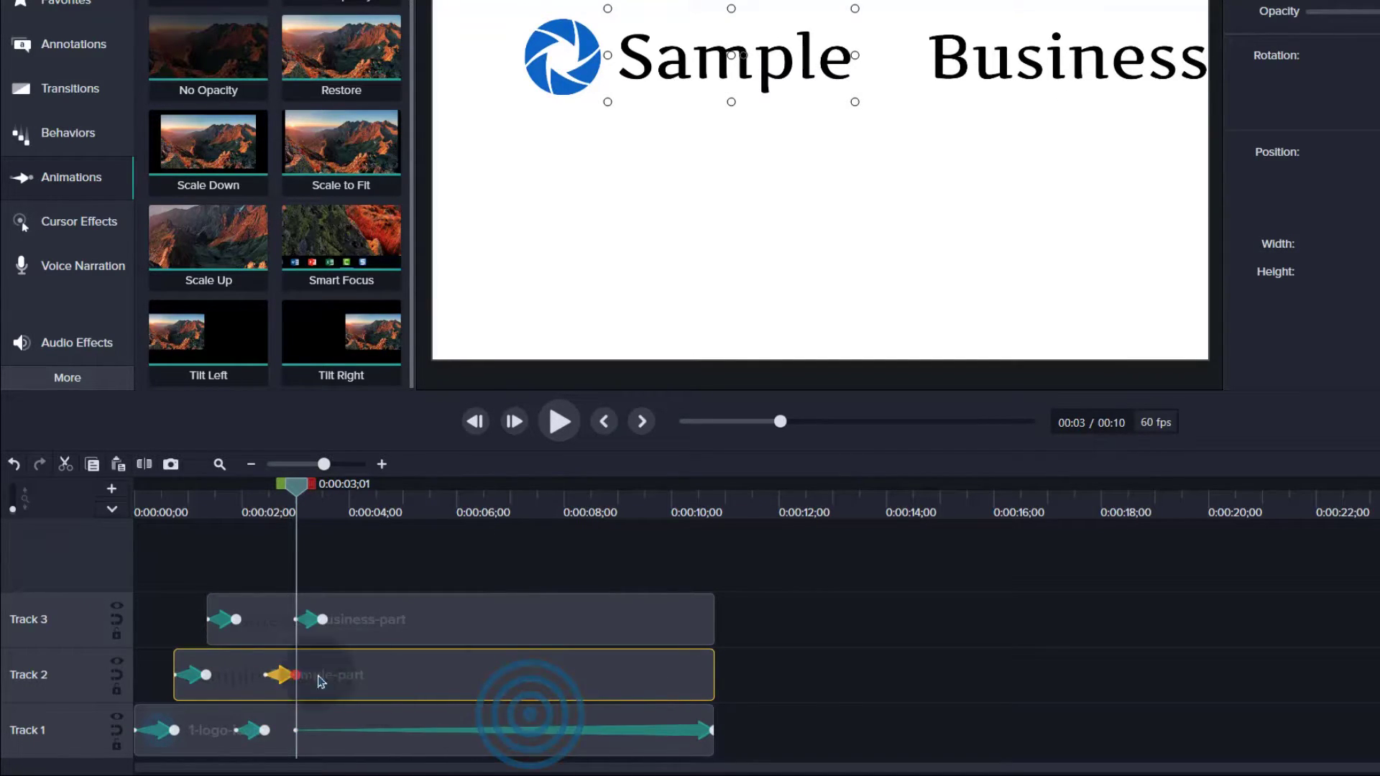
right_click(259, 731)
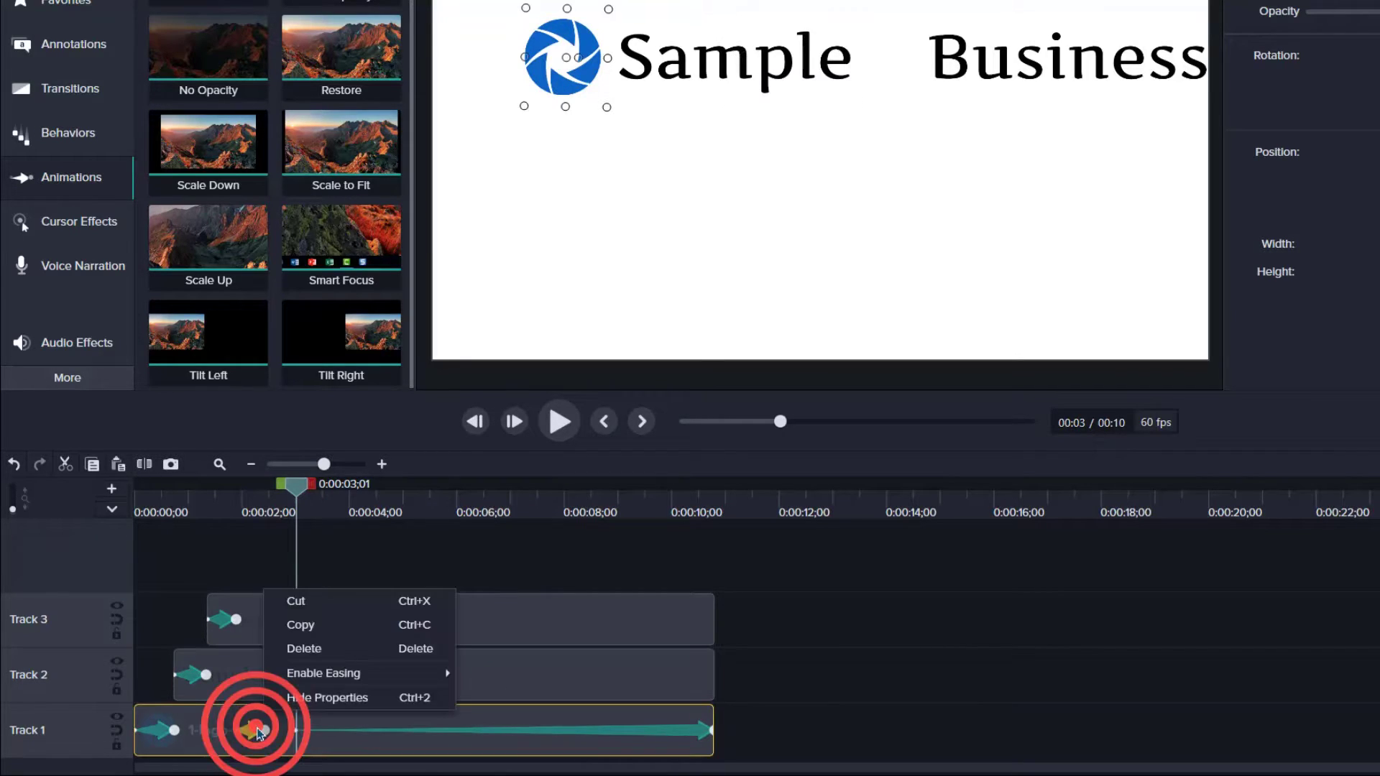
mouse_move(374, 673)
left_click(501, 680)
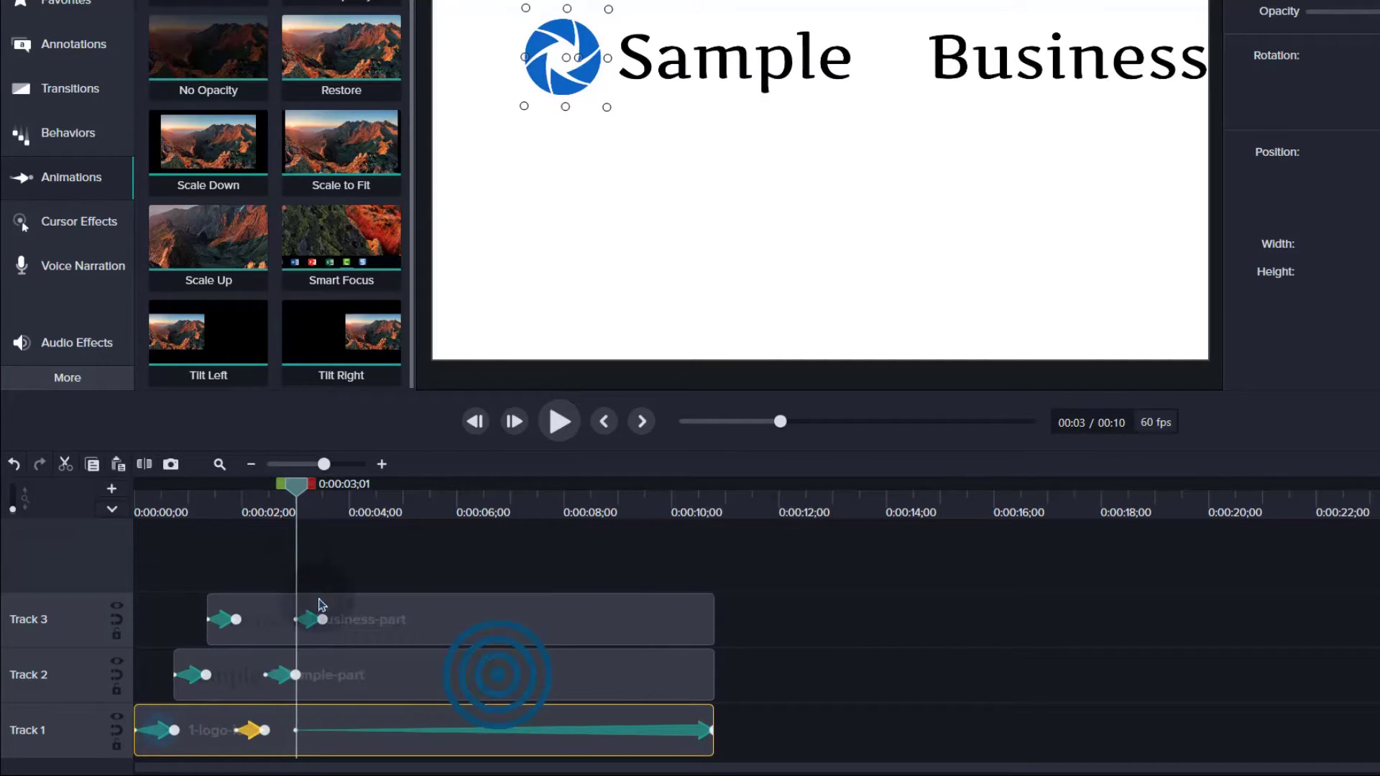
- Preview the bouncing logo parts, first from about 0:00:01;47 and again from the start of the timeline
left_click_drag(300, 496, 230, 489)
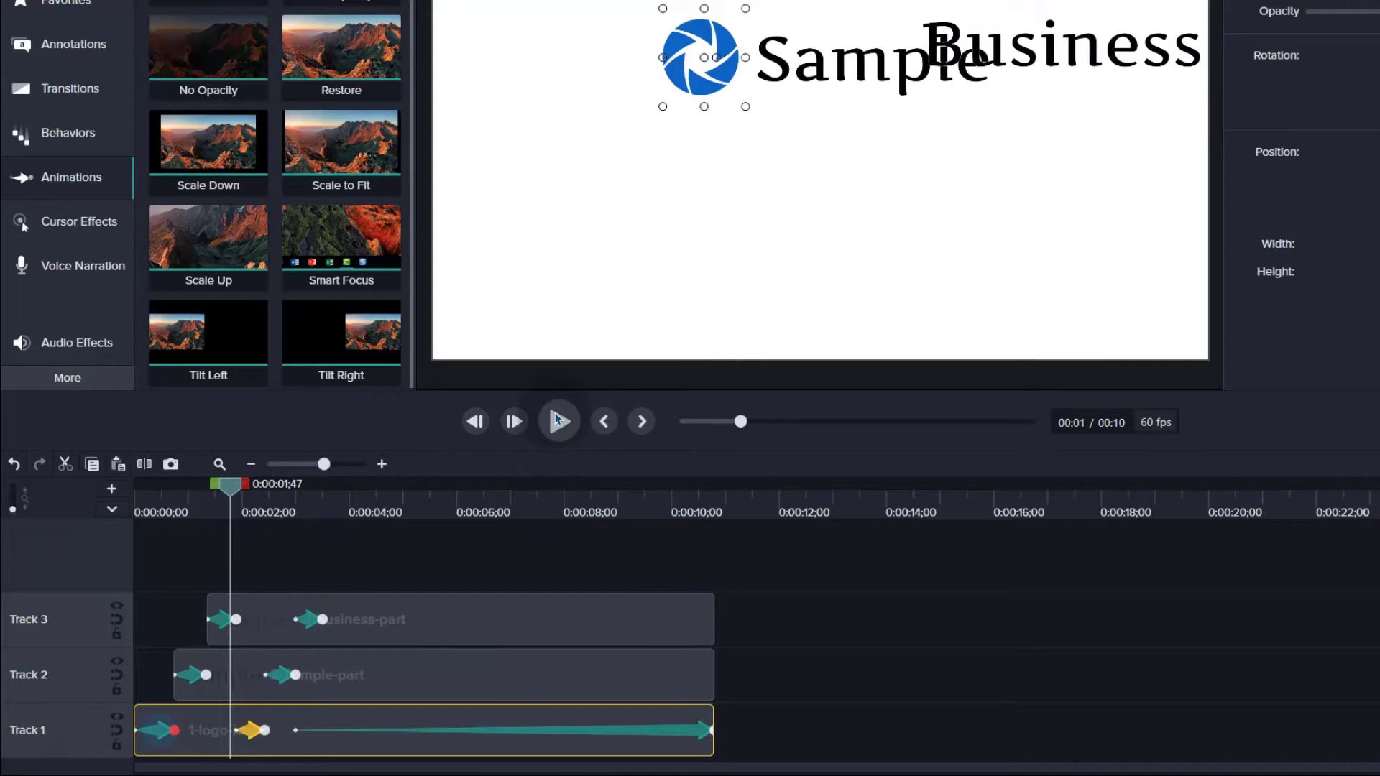
left_click(557, 419)
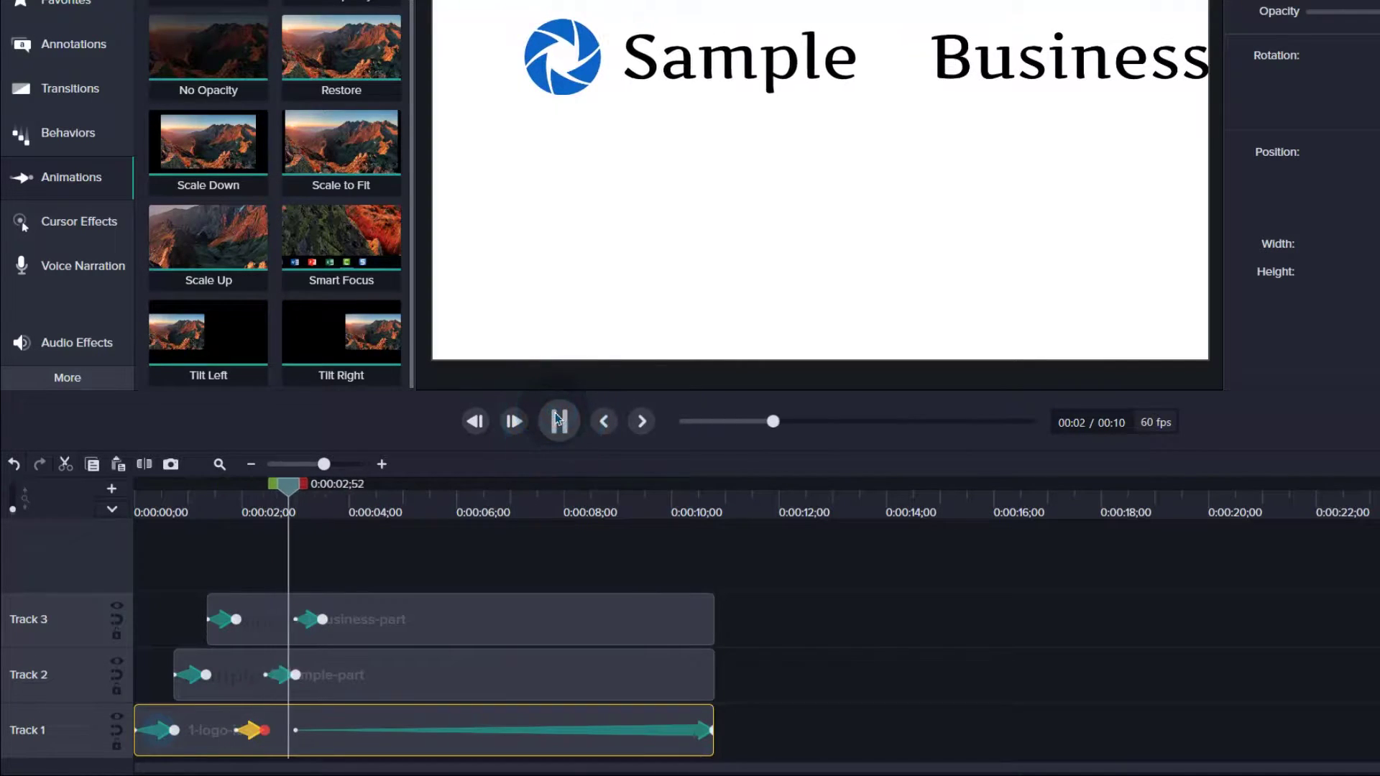
left_click(558, 420)
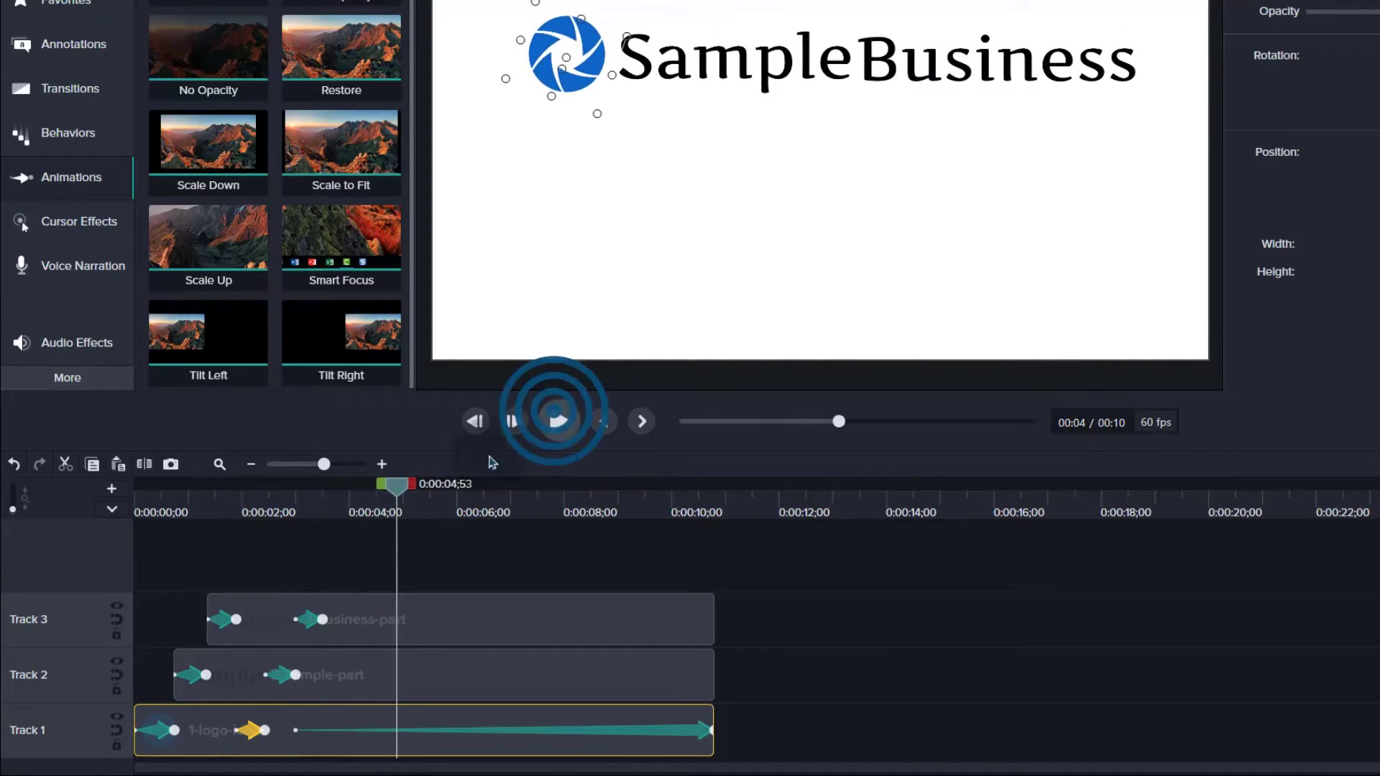
left_click_drag(397, 483, 147, 541)
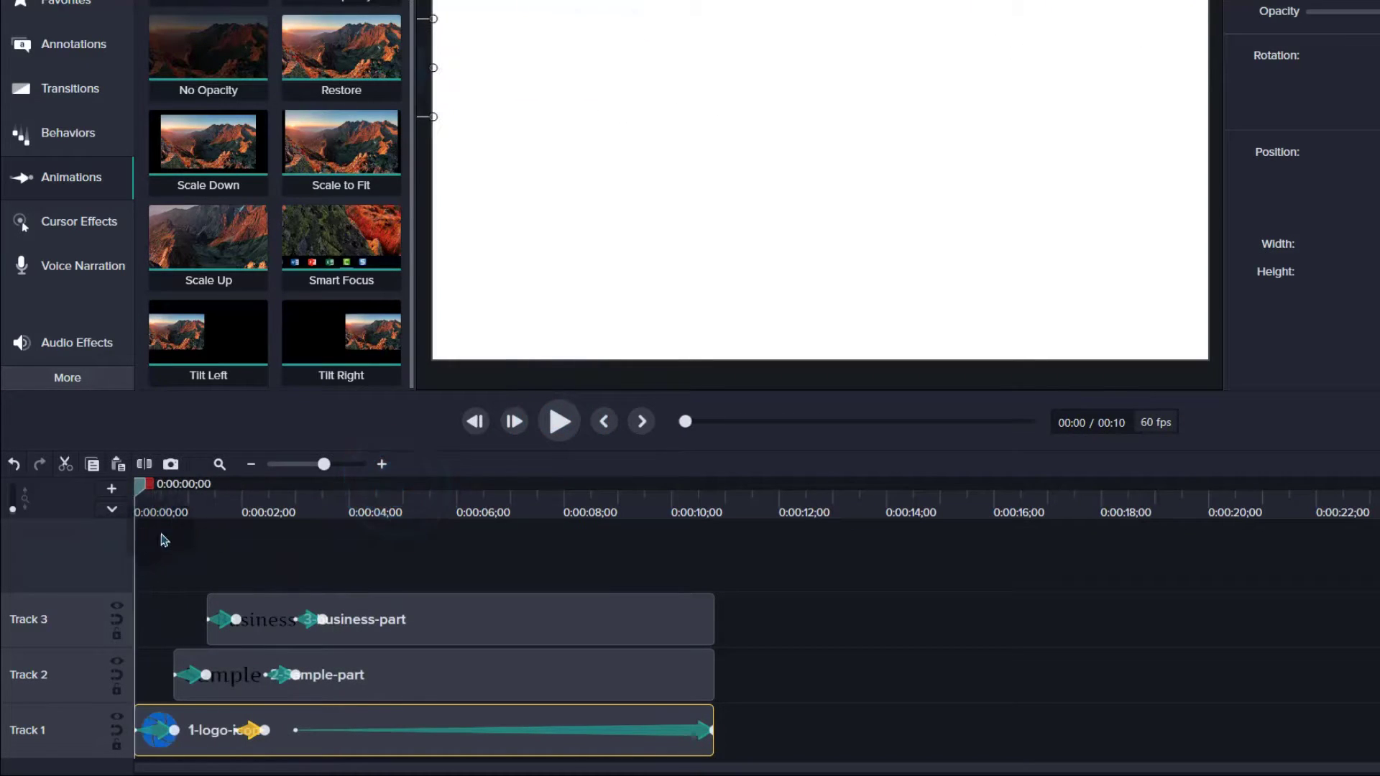
left_click(557, 422)
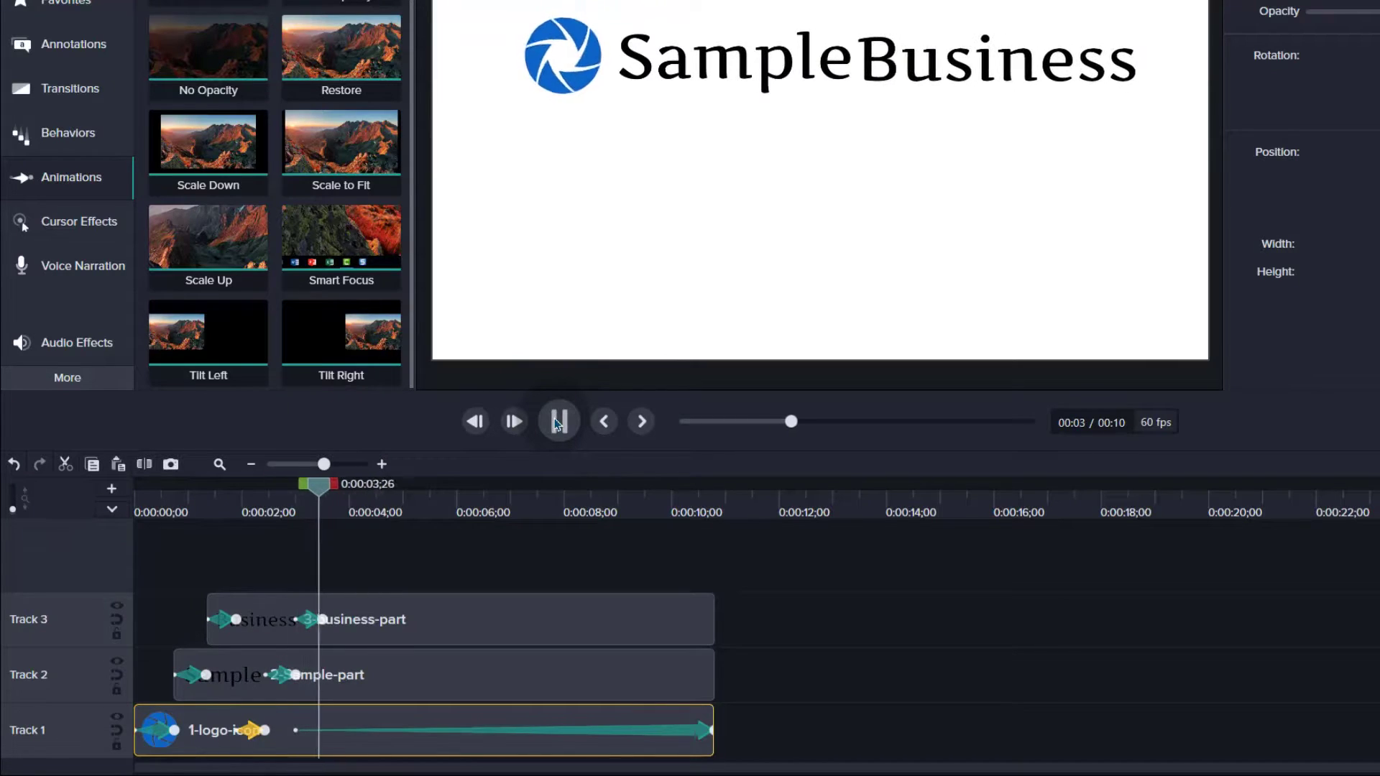
left_click(558, 422)
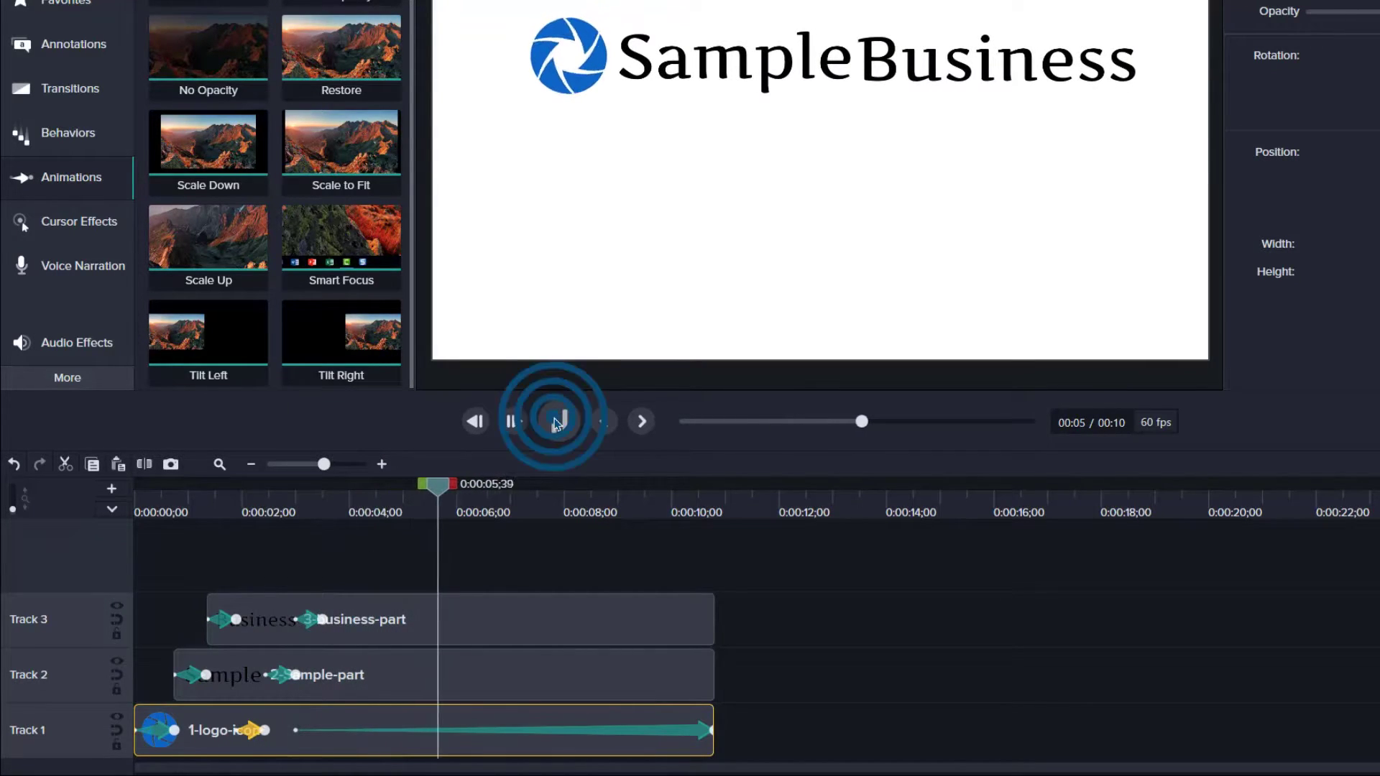
- Extend the start of the icon's spin animation back to the end of its second animation and preview from the beginning
left_click(290, 731)
left_click_drag(290, 731, 265, 731)
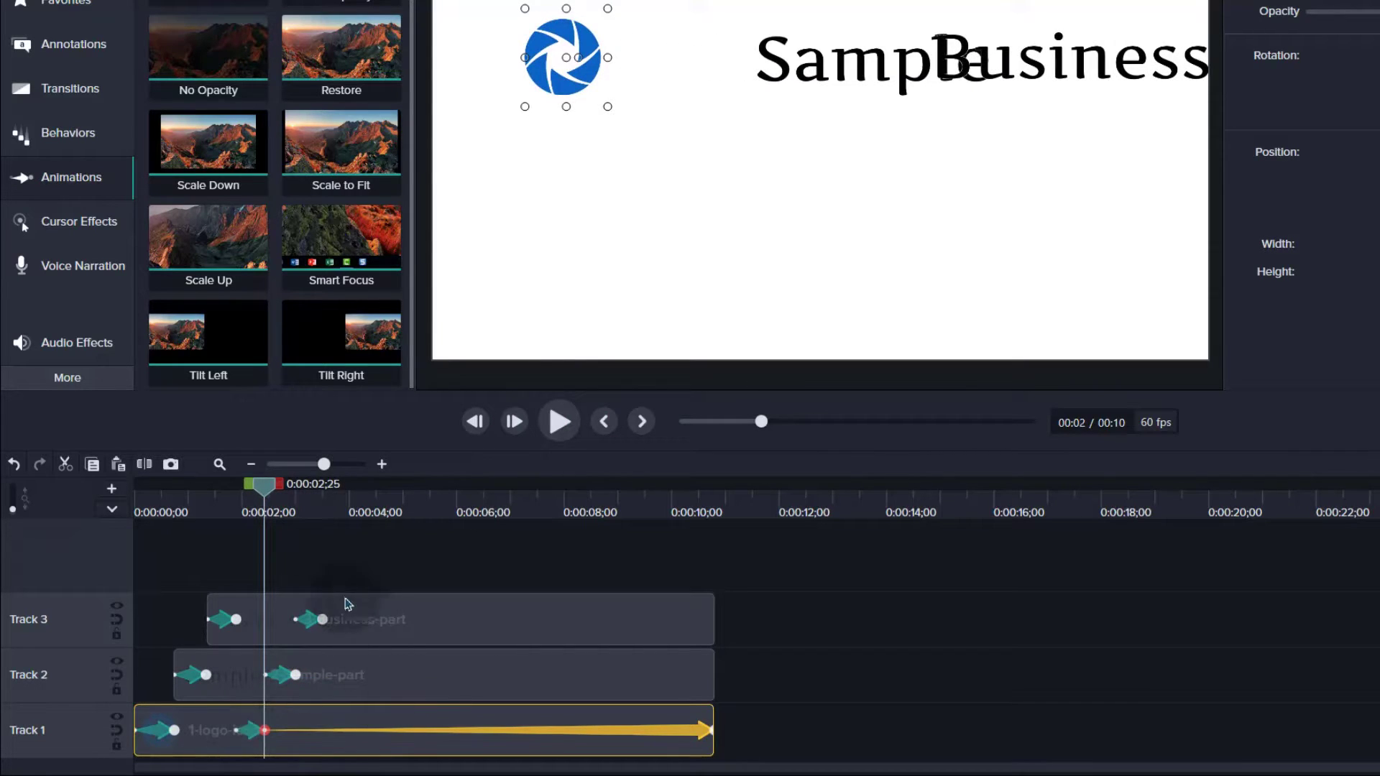
left_click_drag(262, 490, 124, 504)
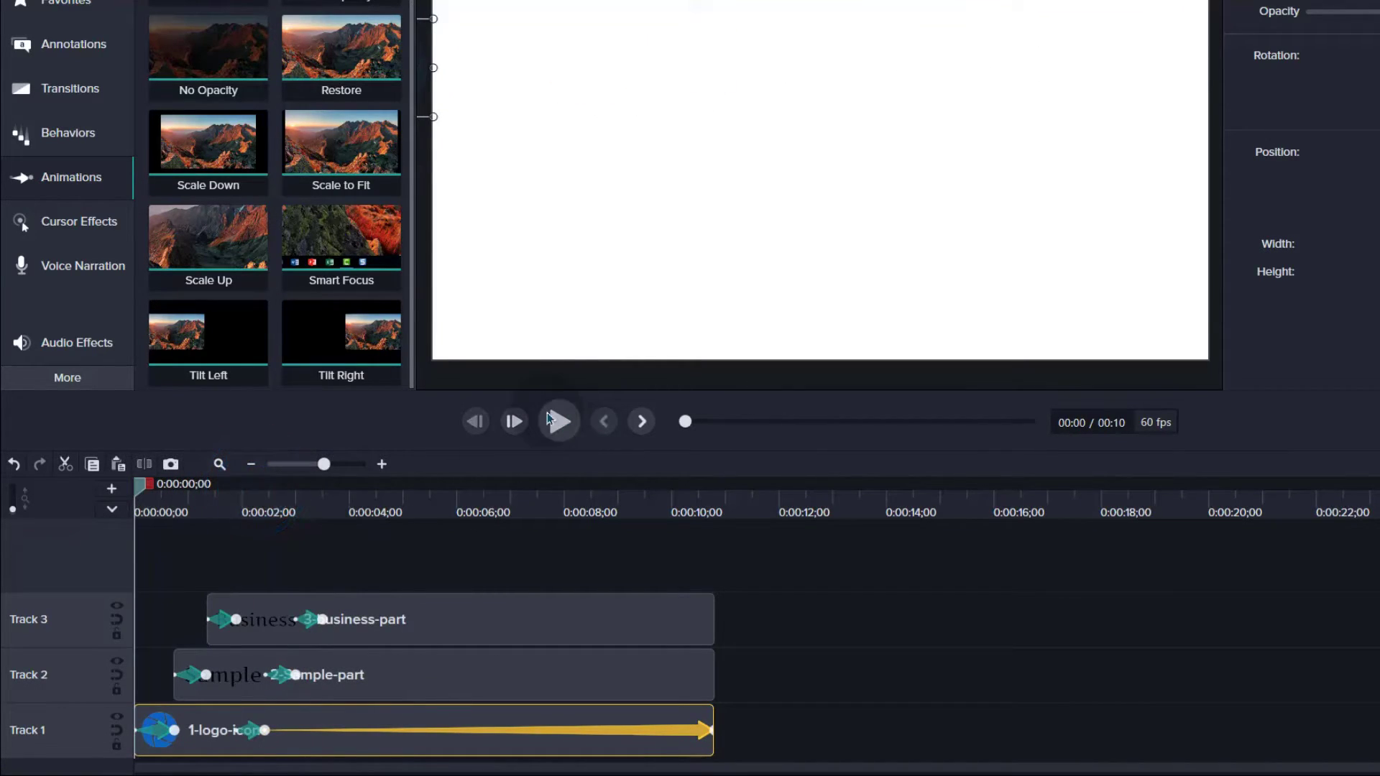
left_click(557, 419)
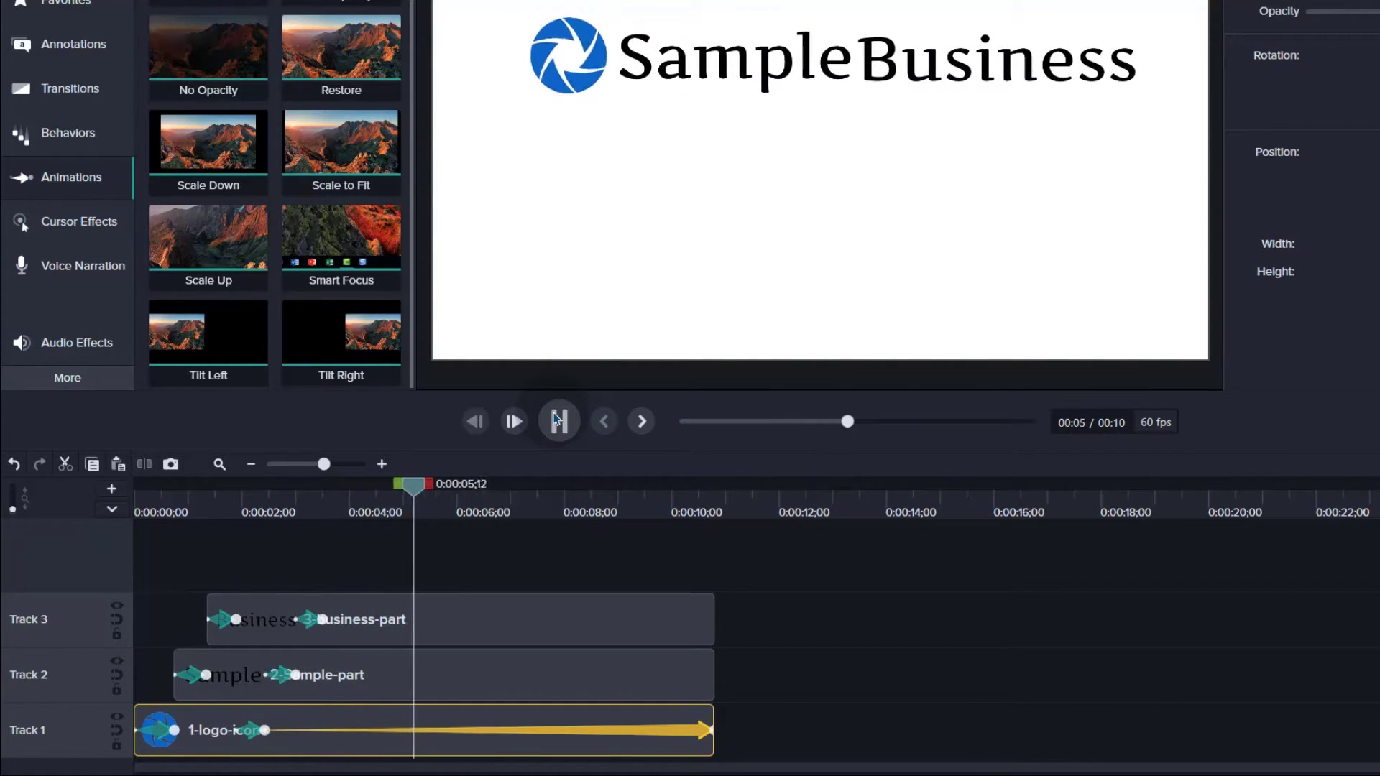
left_click(557, 420)
- Group the 1-logo-icon, 2-Sample-part and 3-business-part clips
left_click_drag(782, 741, 123, 530)
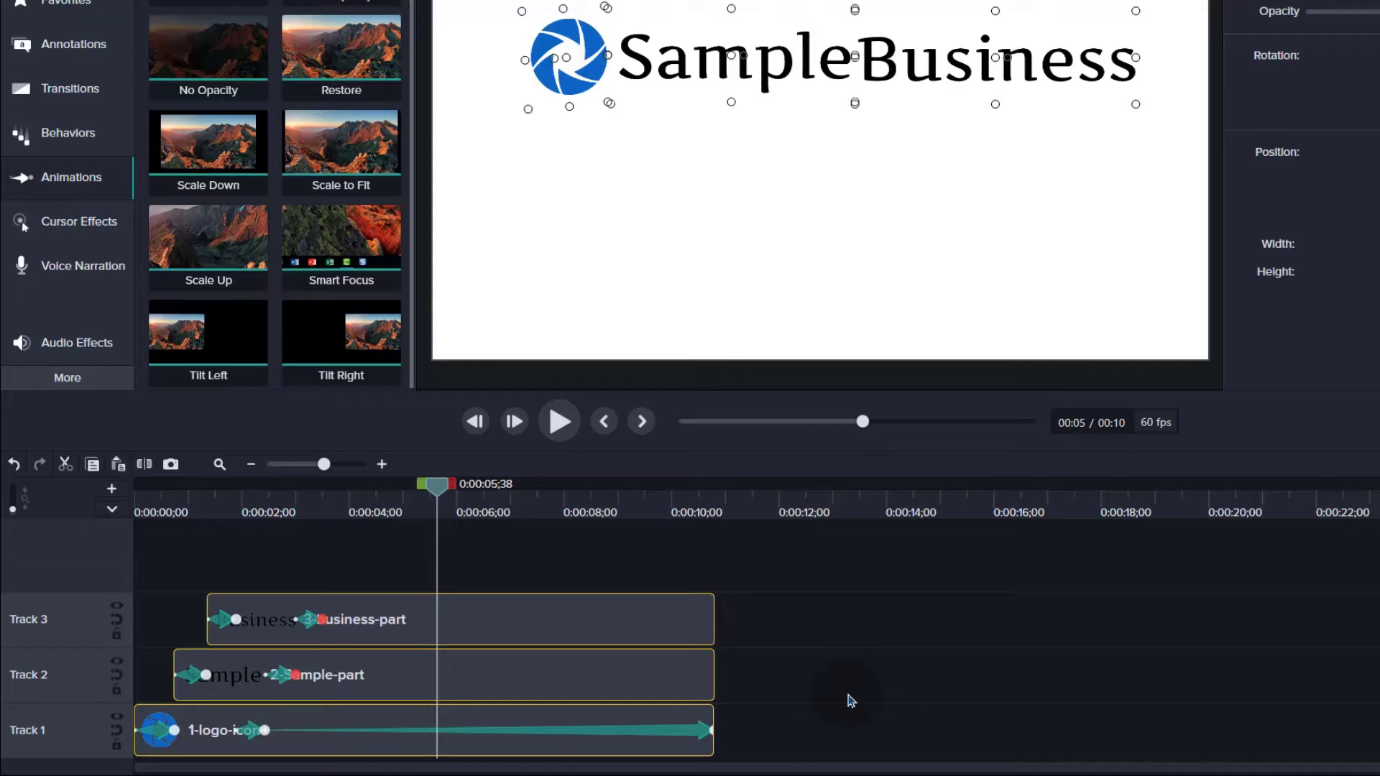
right_click(386, 618)
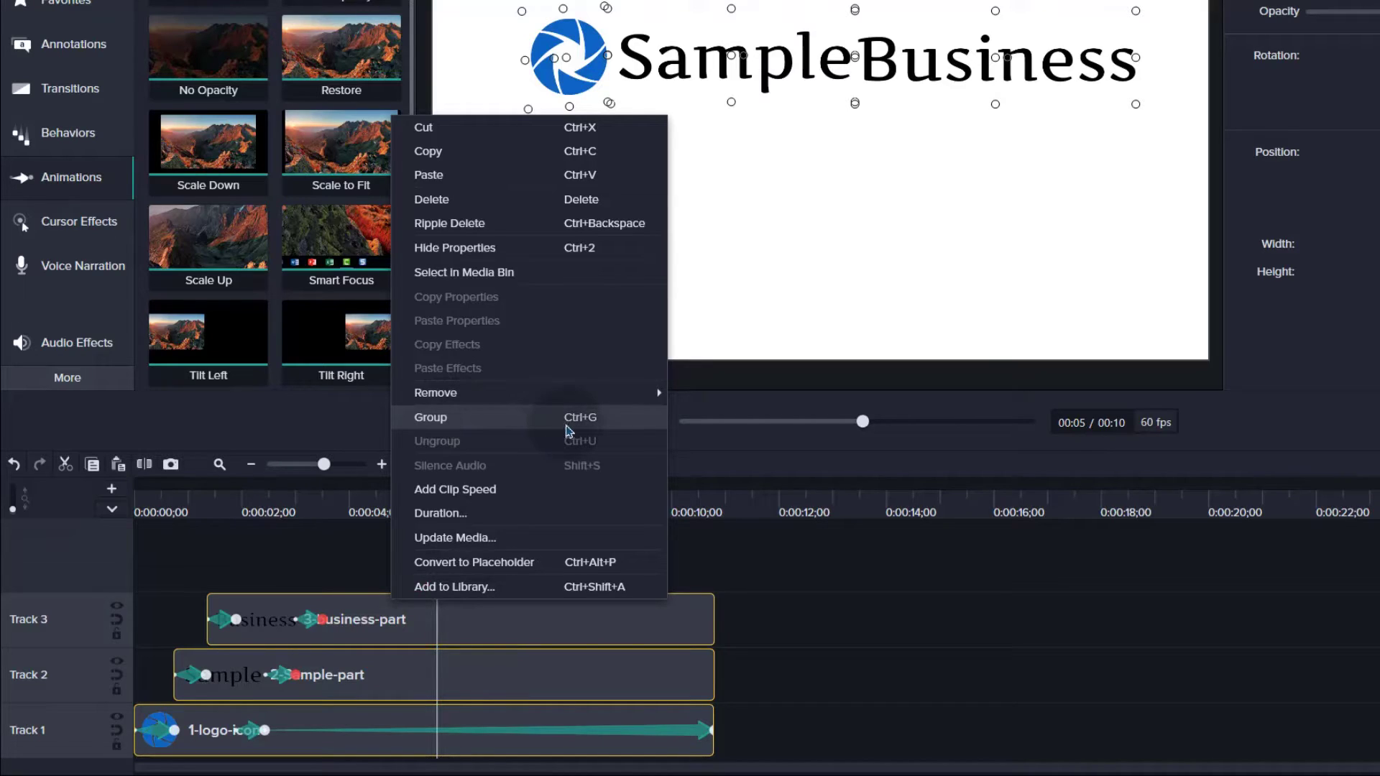
left_click(510, 426)
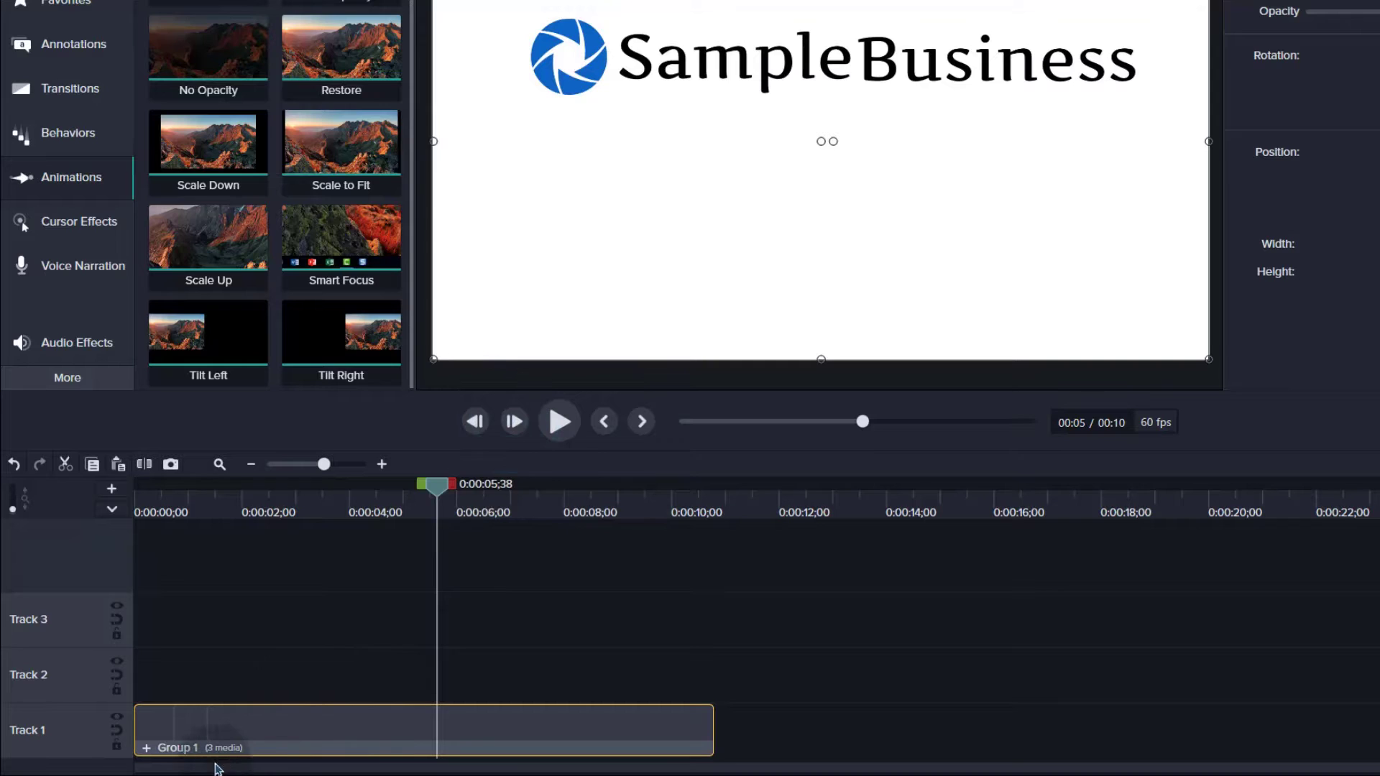
- Open the group of logo clips, rename it logo, and return to the main timeline
double_click(179, 753)
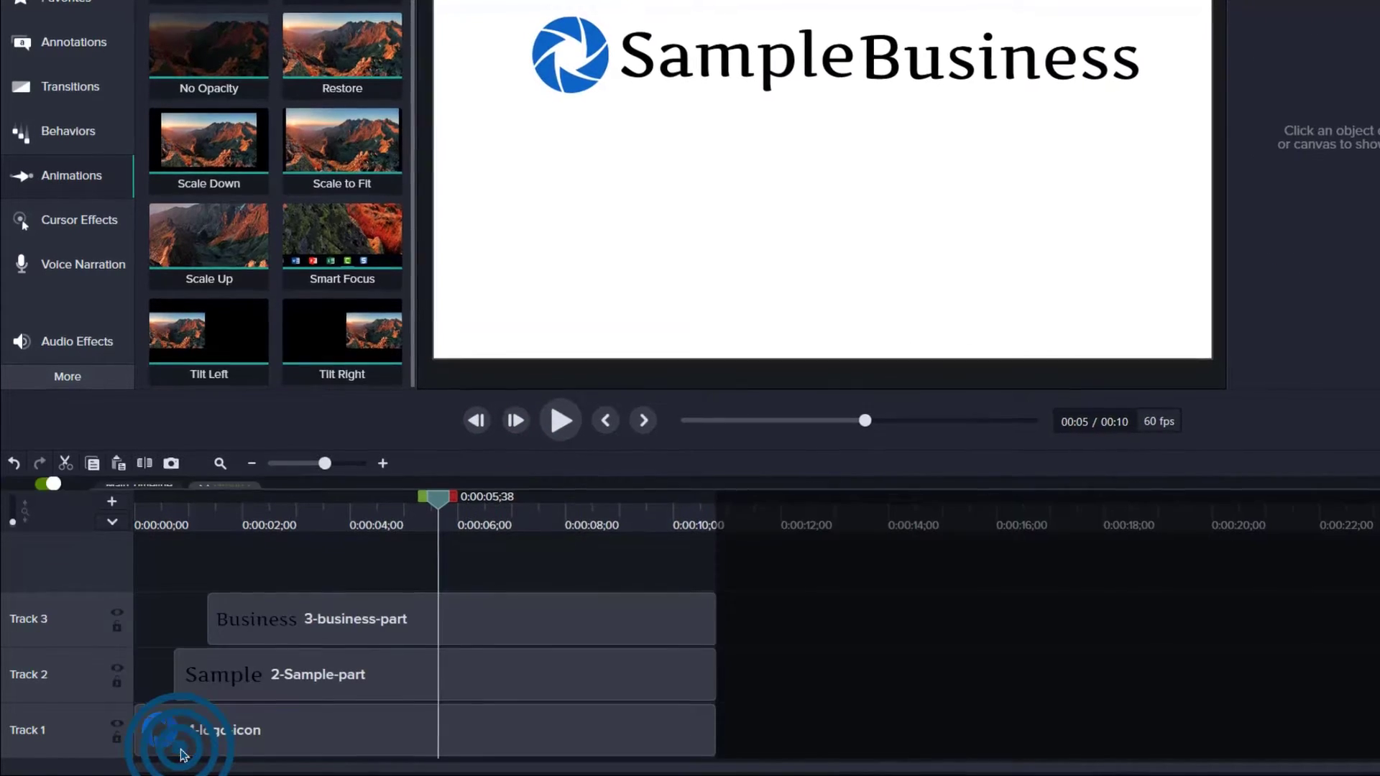
left_click(237, 497)
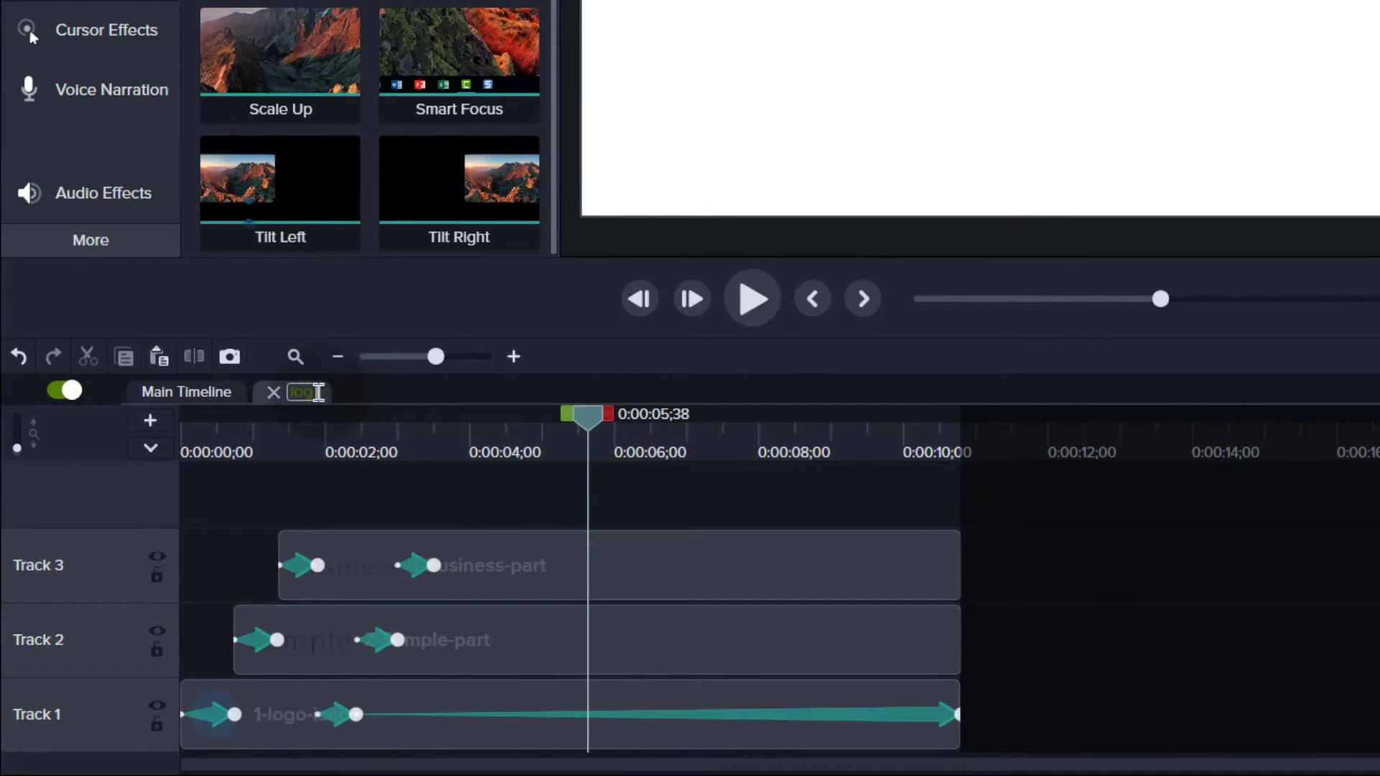
left_click(324, 446)
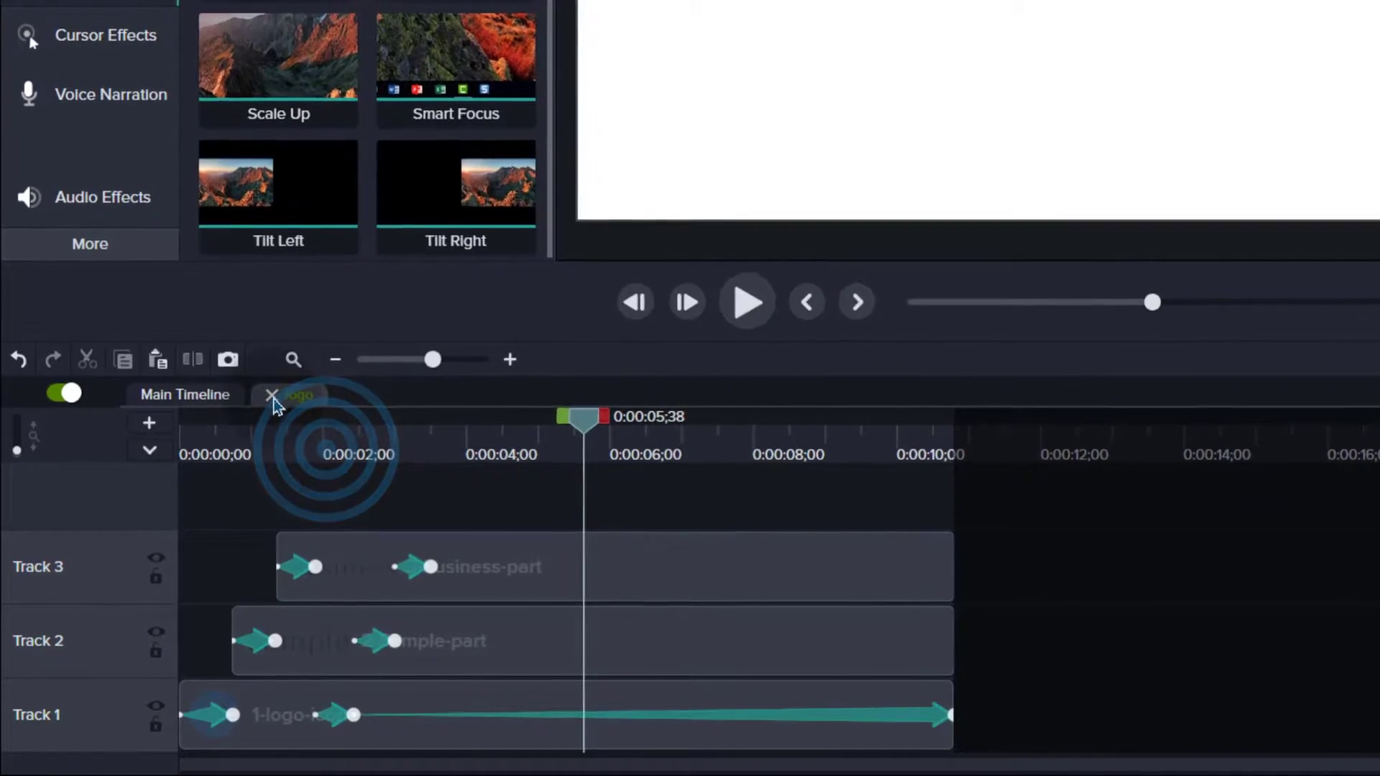
left_click(272, 395)
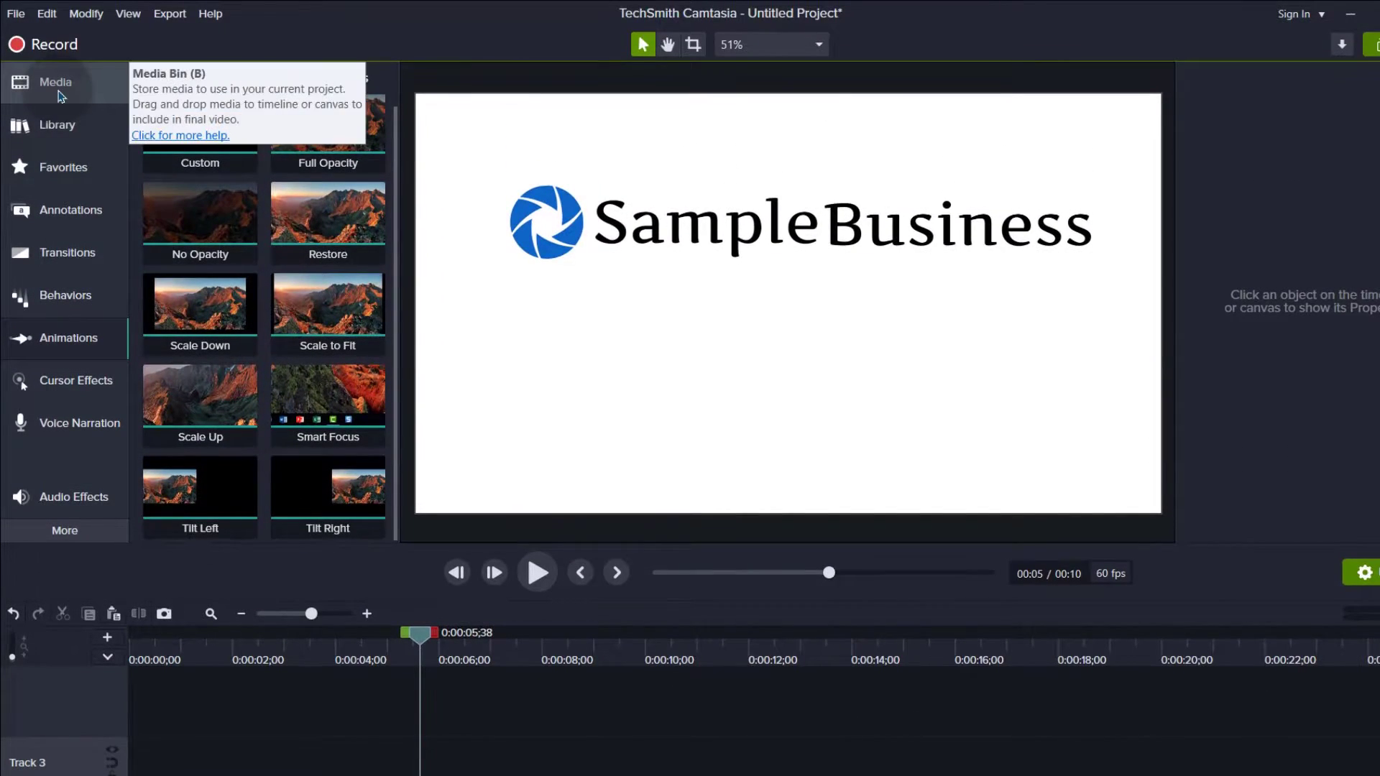
- Add facebook.png to the canvas, enlarge it, and place it below the word Sample
left_click(54, 82)
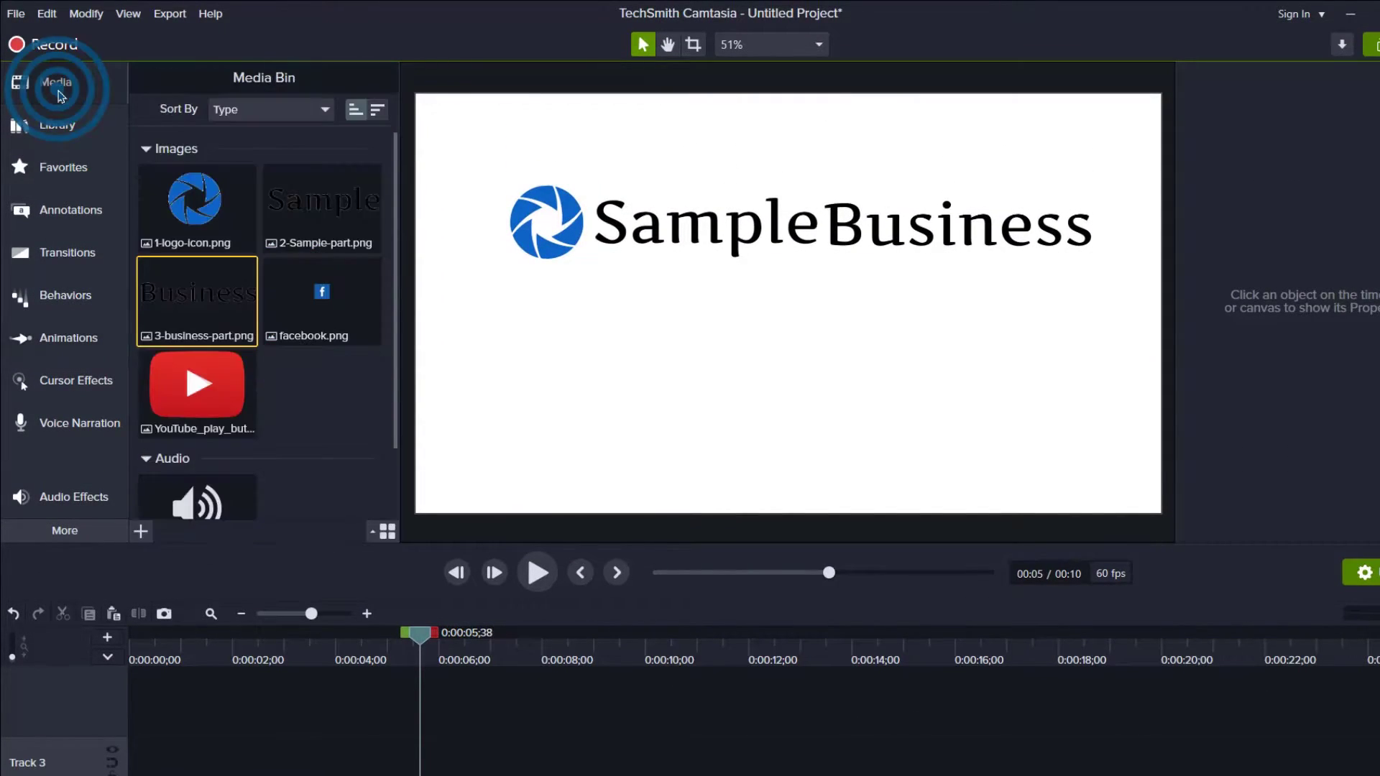
left_click(312, 330)
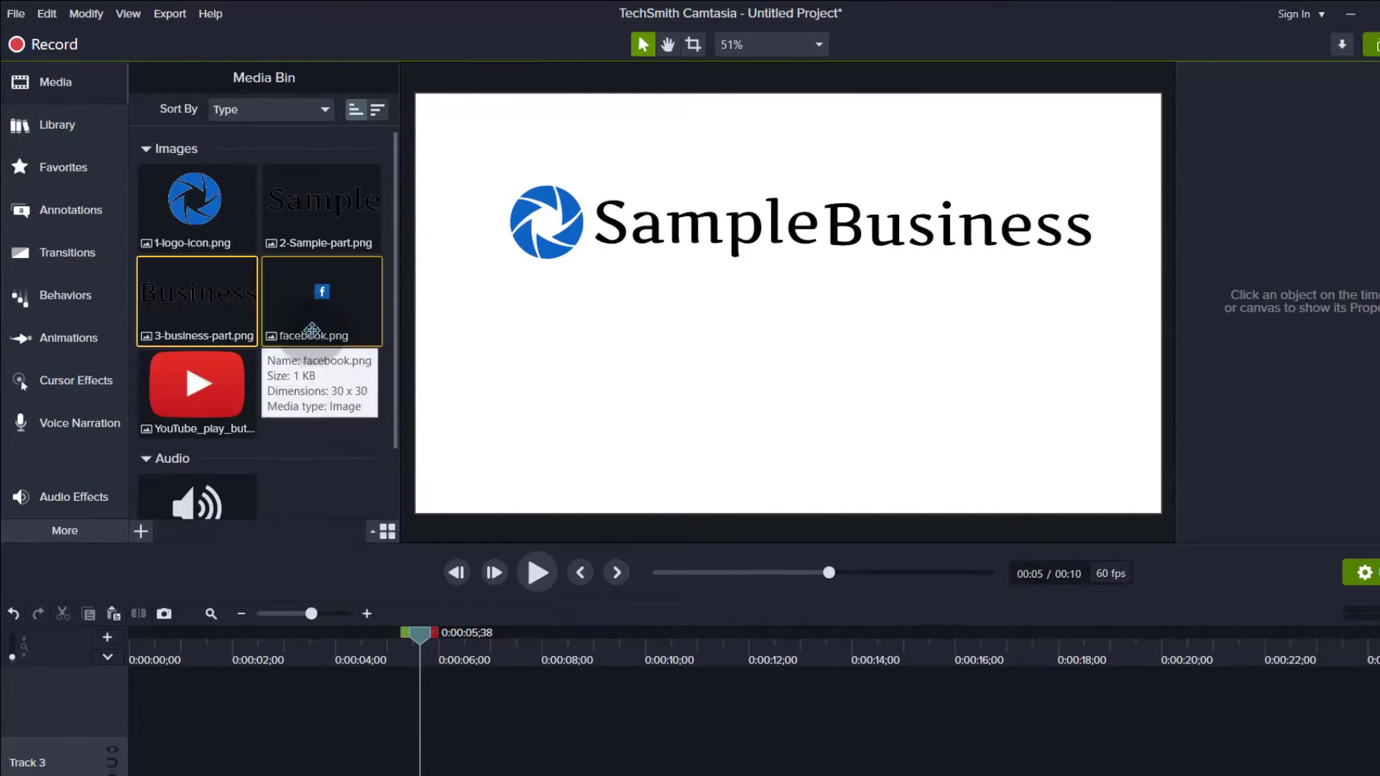
left_click(321, 292)
left_click_drag(321, 294, 696, 337)
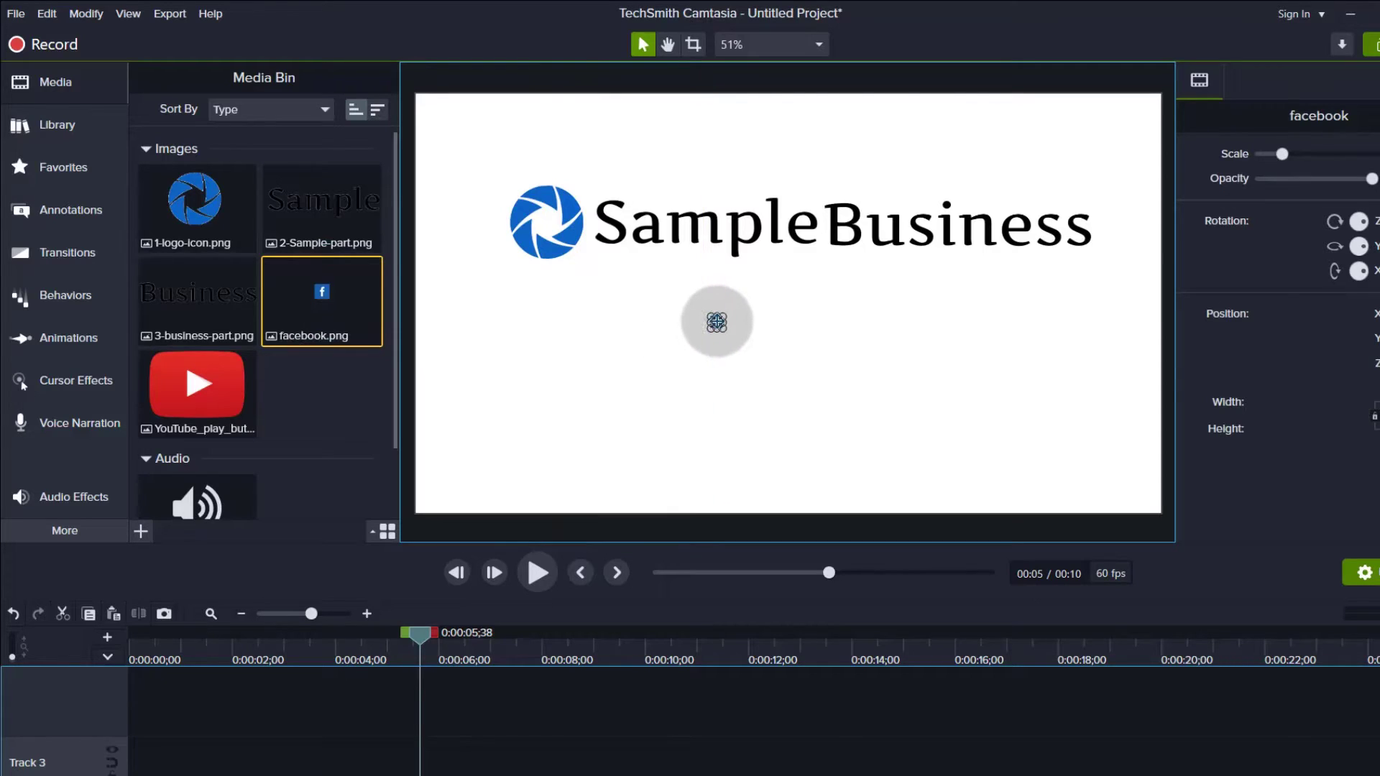
left_click_drag(724, 303, 696, 318)
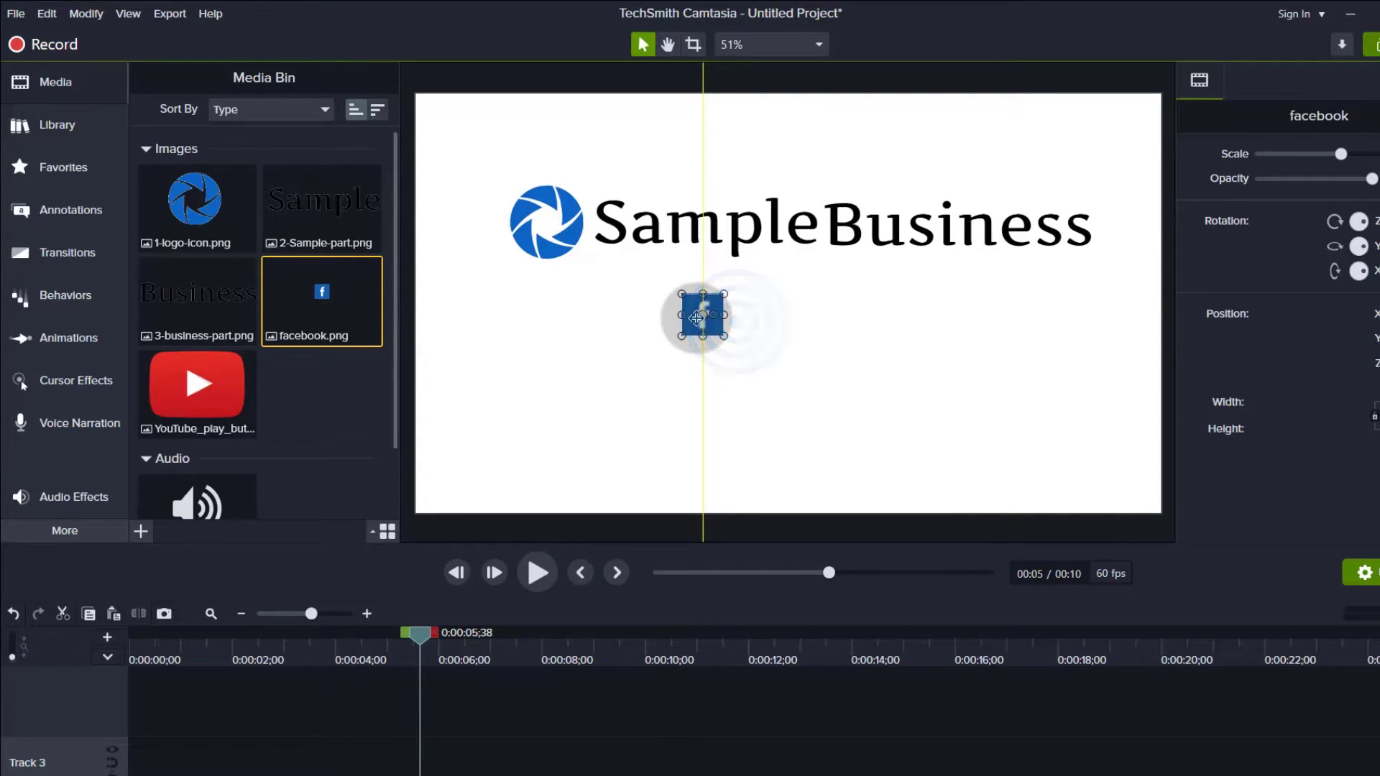
- Add the YouTube play button image to the canvas, shrink it to icon size, and place it just right of the Facebook icon
left_click_drag(189, 381, 918, 363)
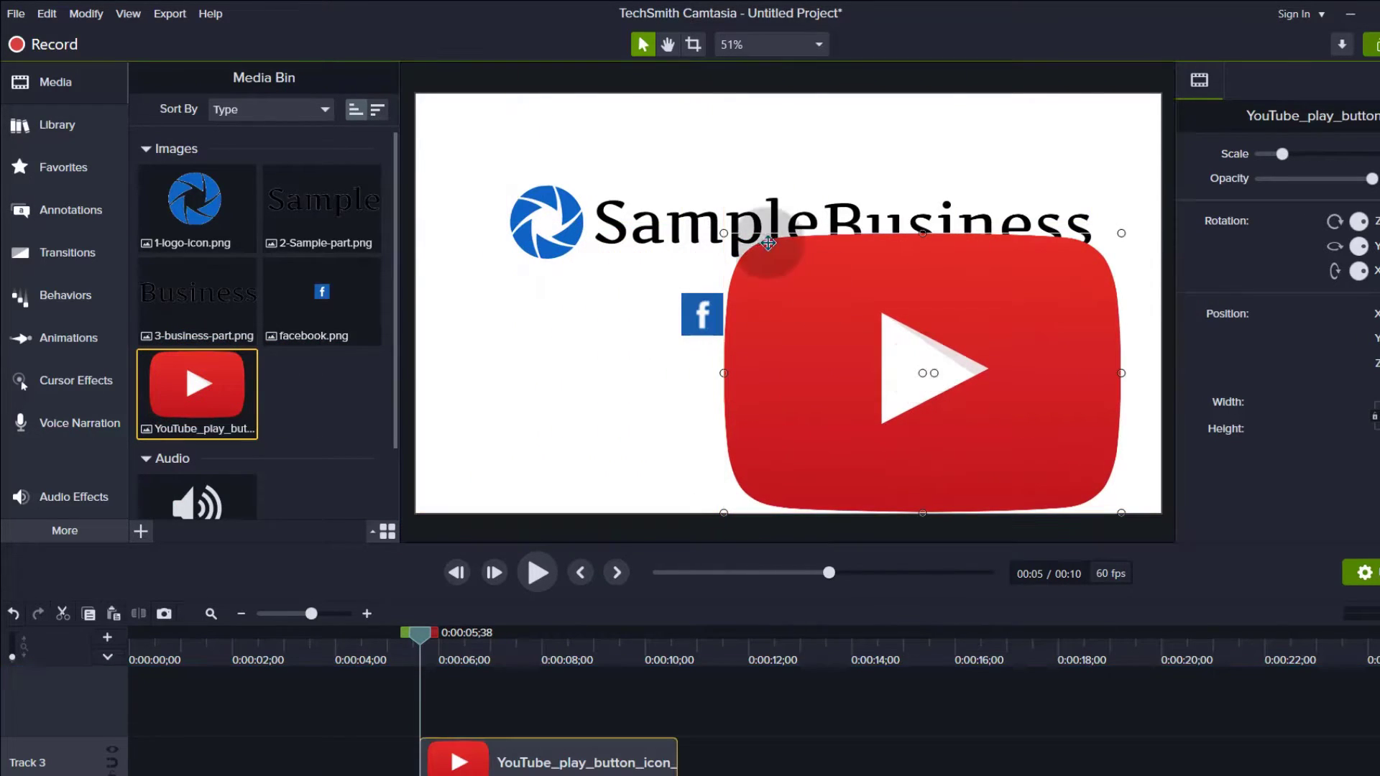
left_click_drag(723, 234, 805, 335)
left_click(781, 295)
left_click(730, 404)
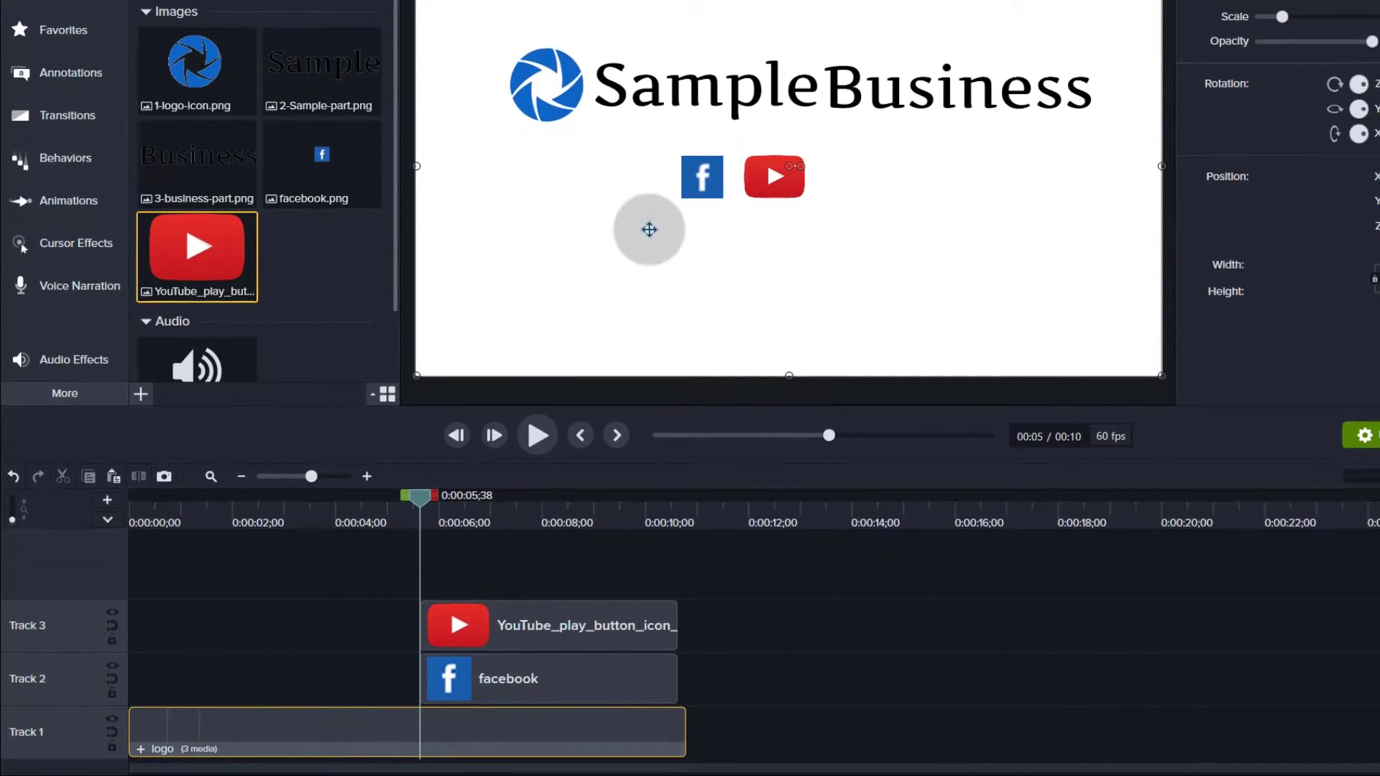
- Add an animation ending at 0:00:07;18 to the facebook clip and move its starting position off the canvas's left edge
left_click(708, 186)
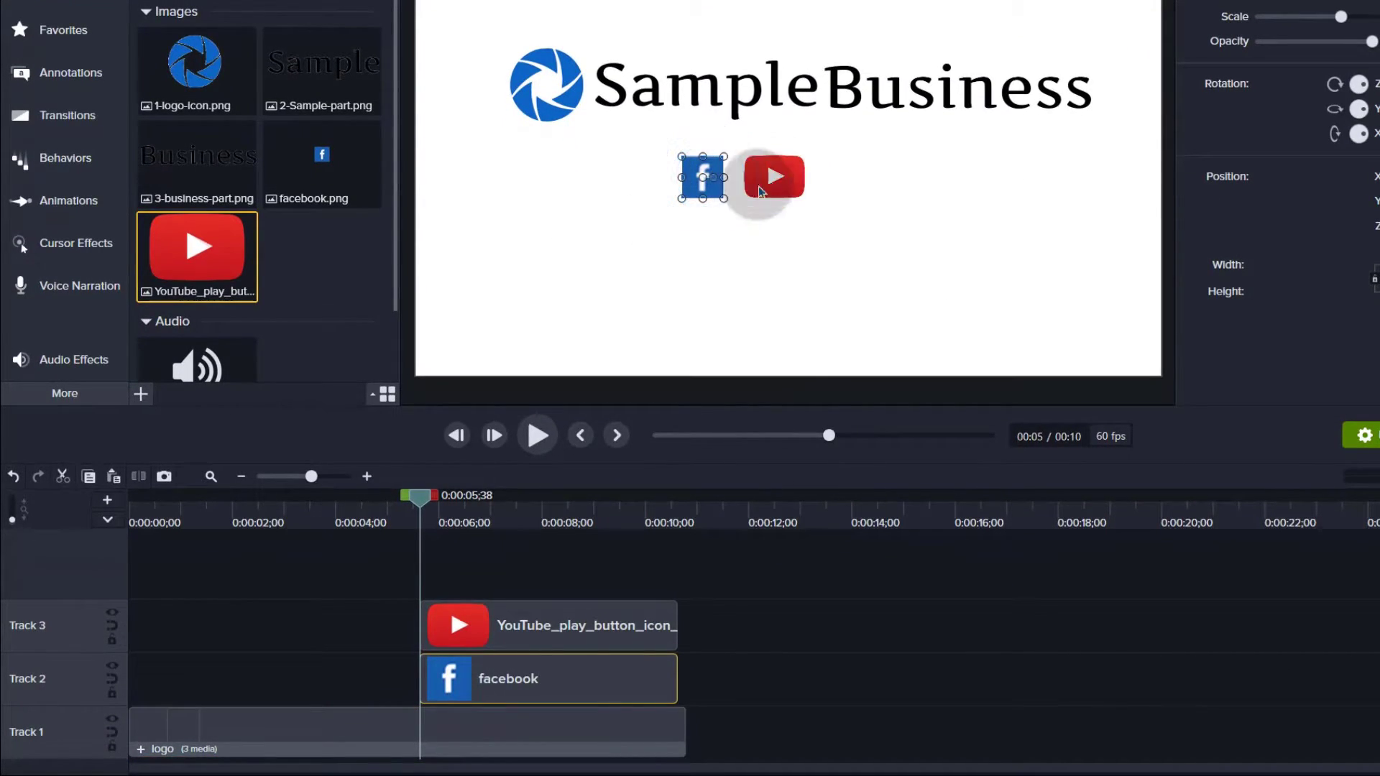
left_click_drag(421, 503, 505, 496)
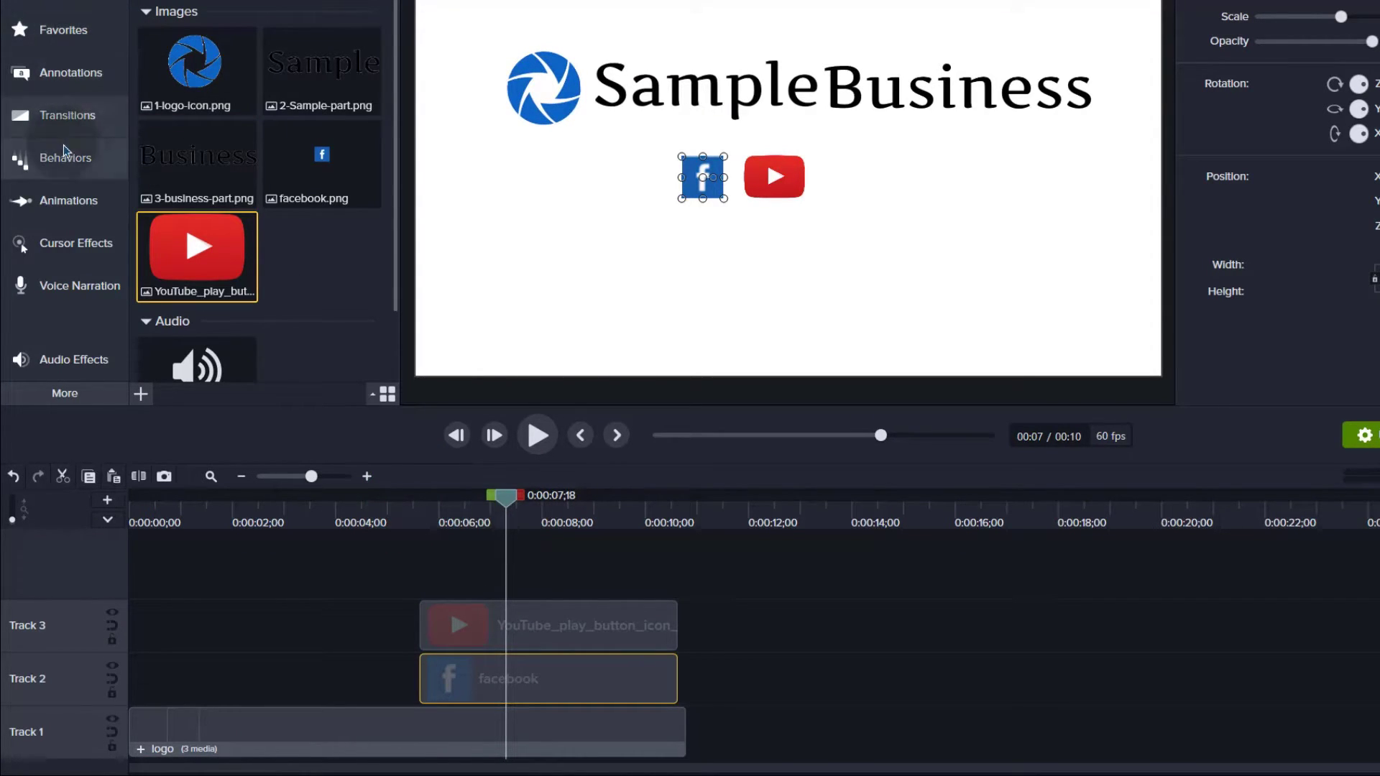
left_click(68, 201)
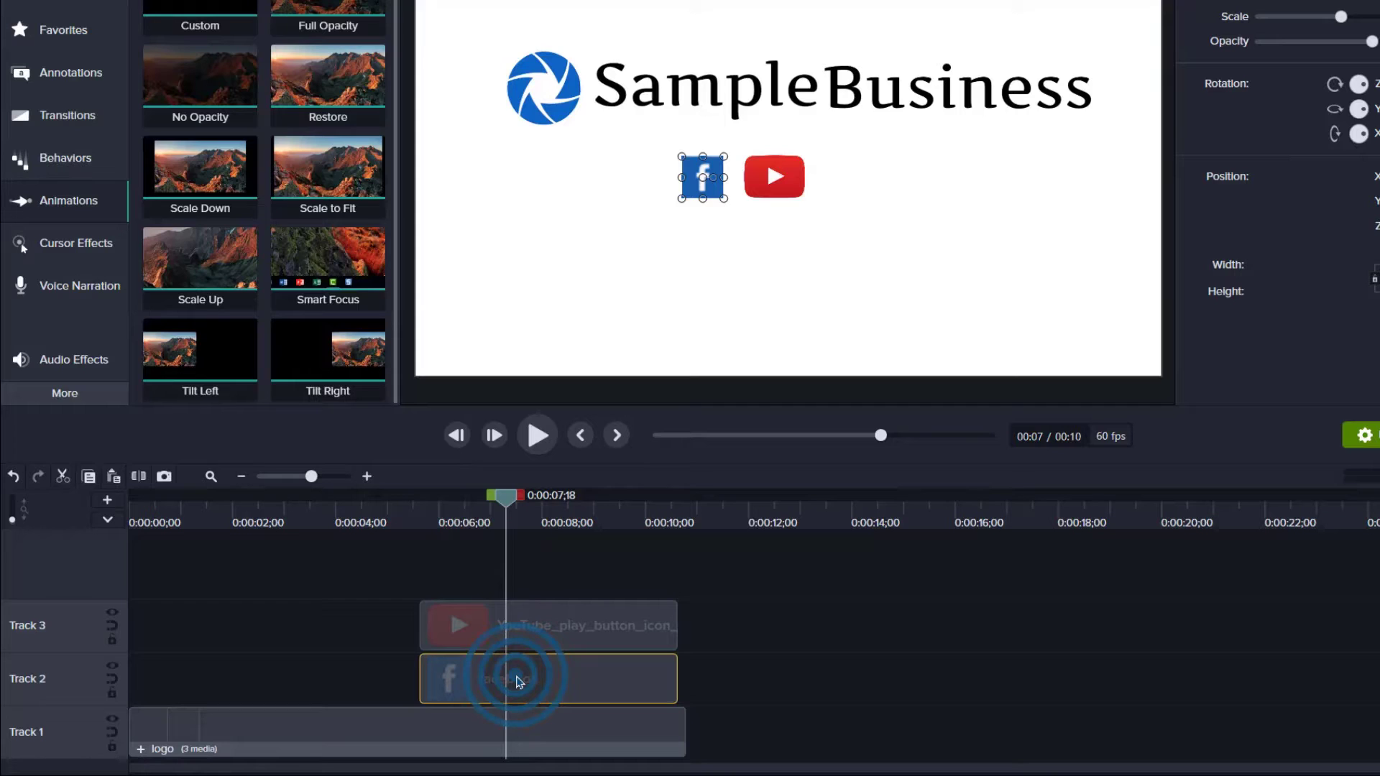
left_click_drag(327, 259, 517, 677)
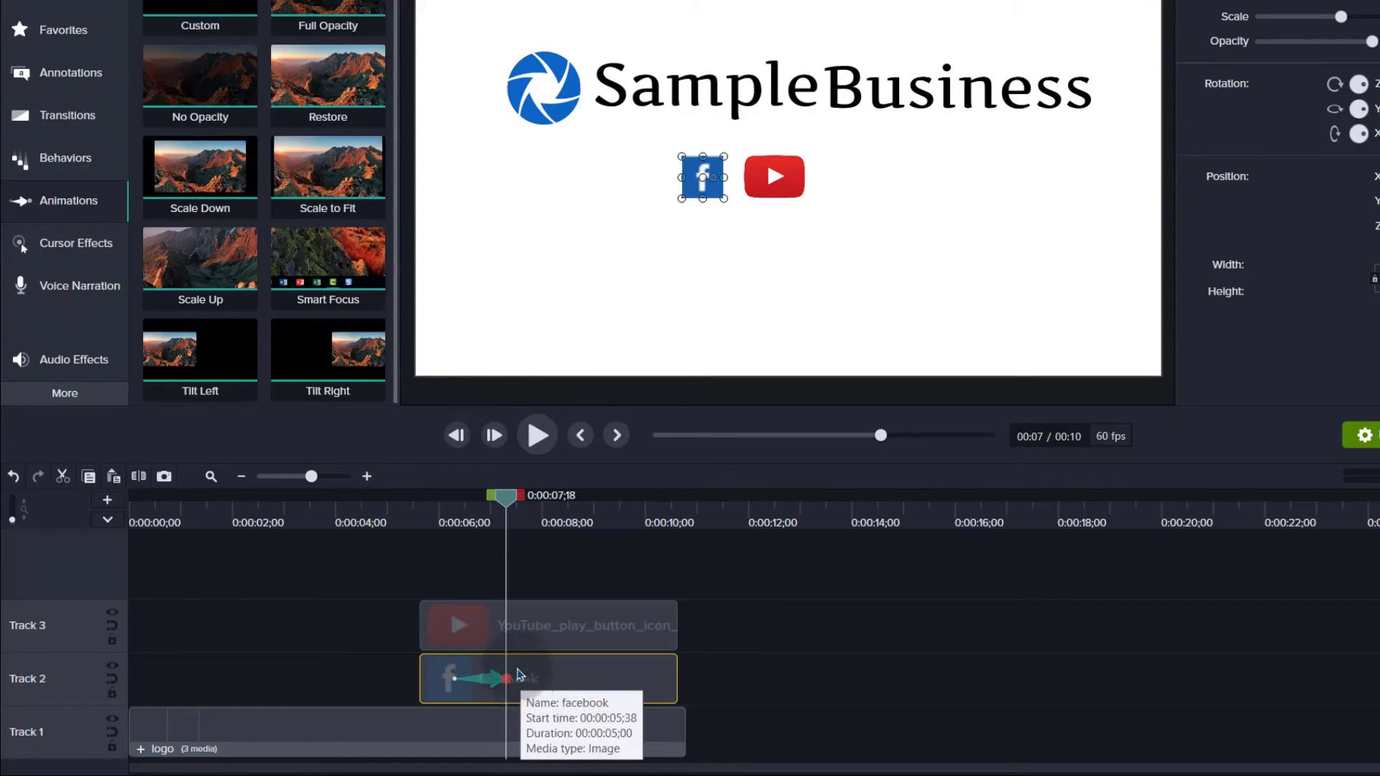
left_click_drag(501, 495, 451, 503)
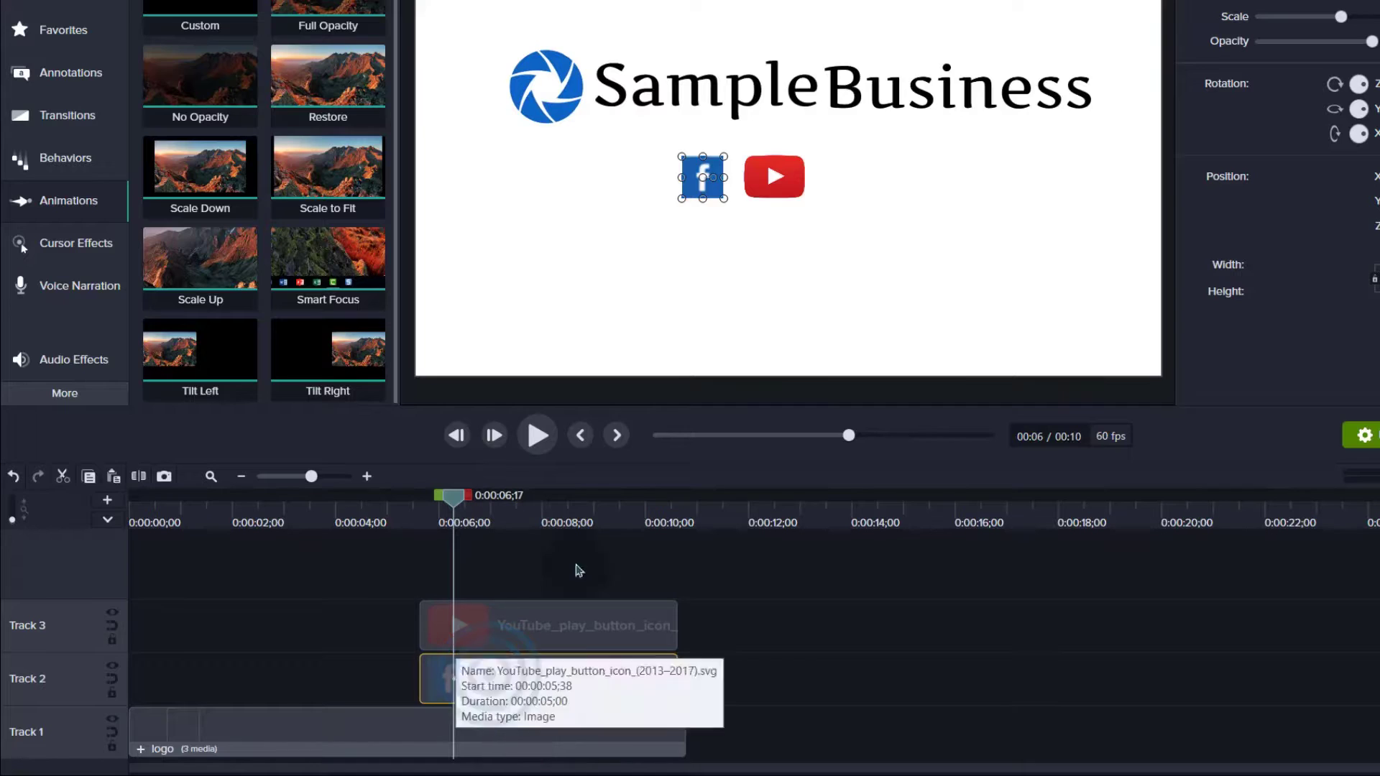
left_click(709, 171)
left_click_drag(708, 171, 383, 167)
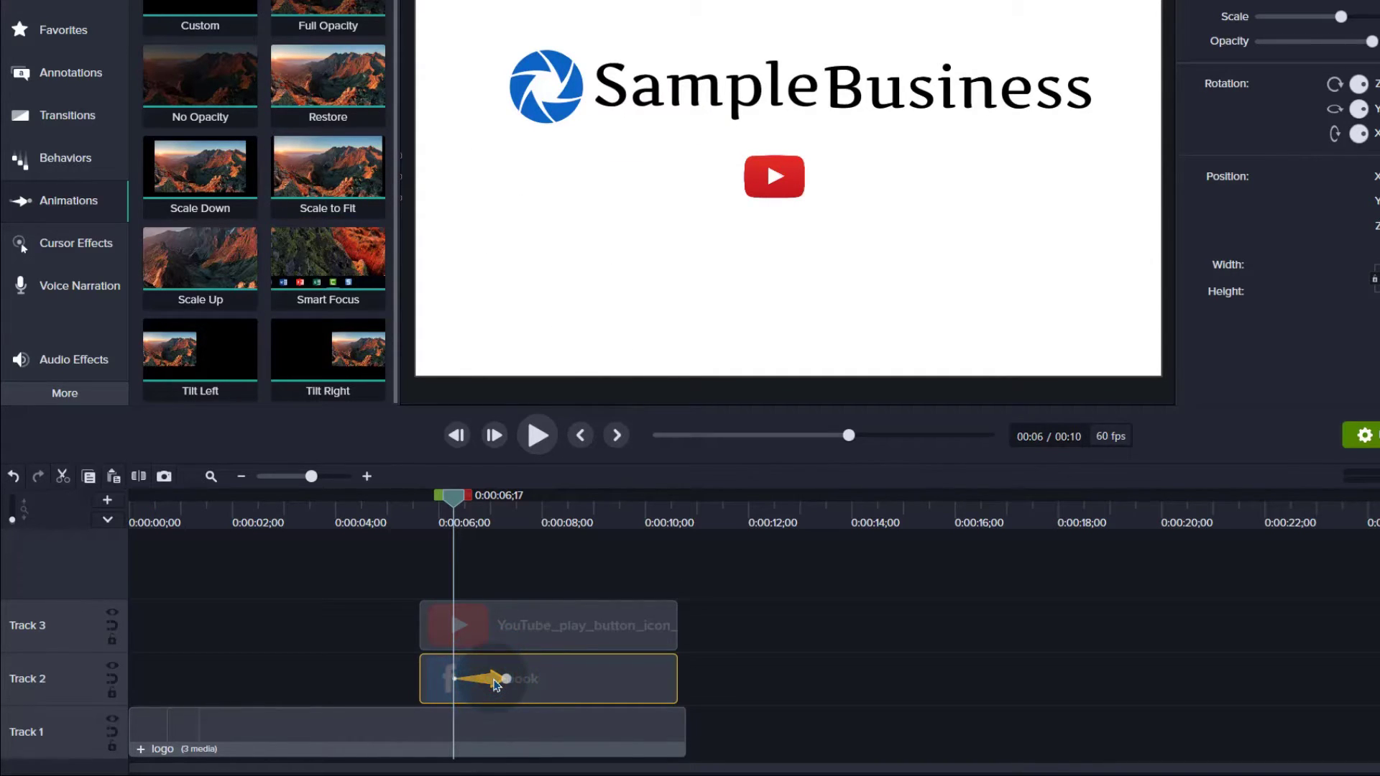
- Copy the facebook clip's animation to the YouTube clip and shift both animations back to the start of their clips
left_click_drag(453, 495, 510, 499)
left_click(502, 628)
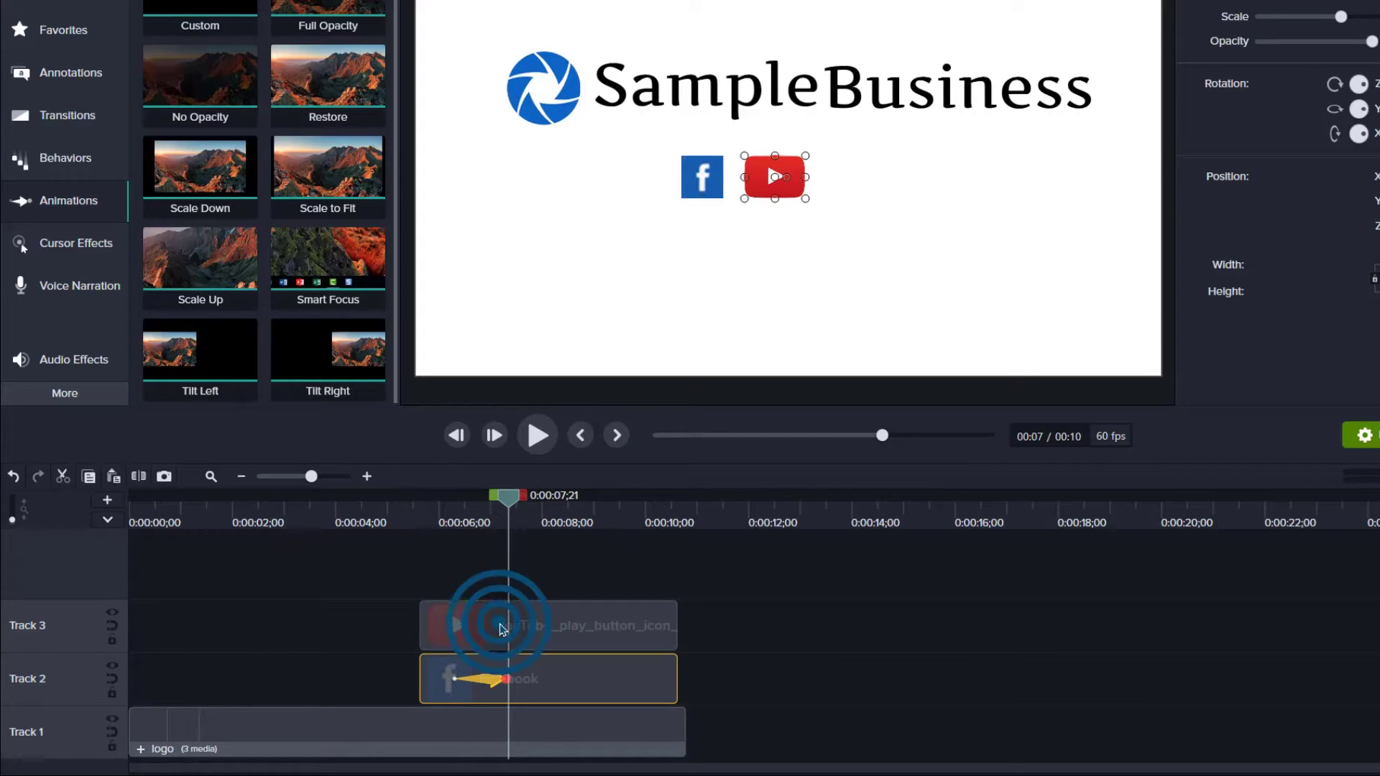
key("ctrl+v")
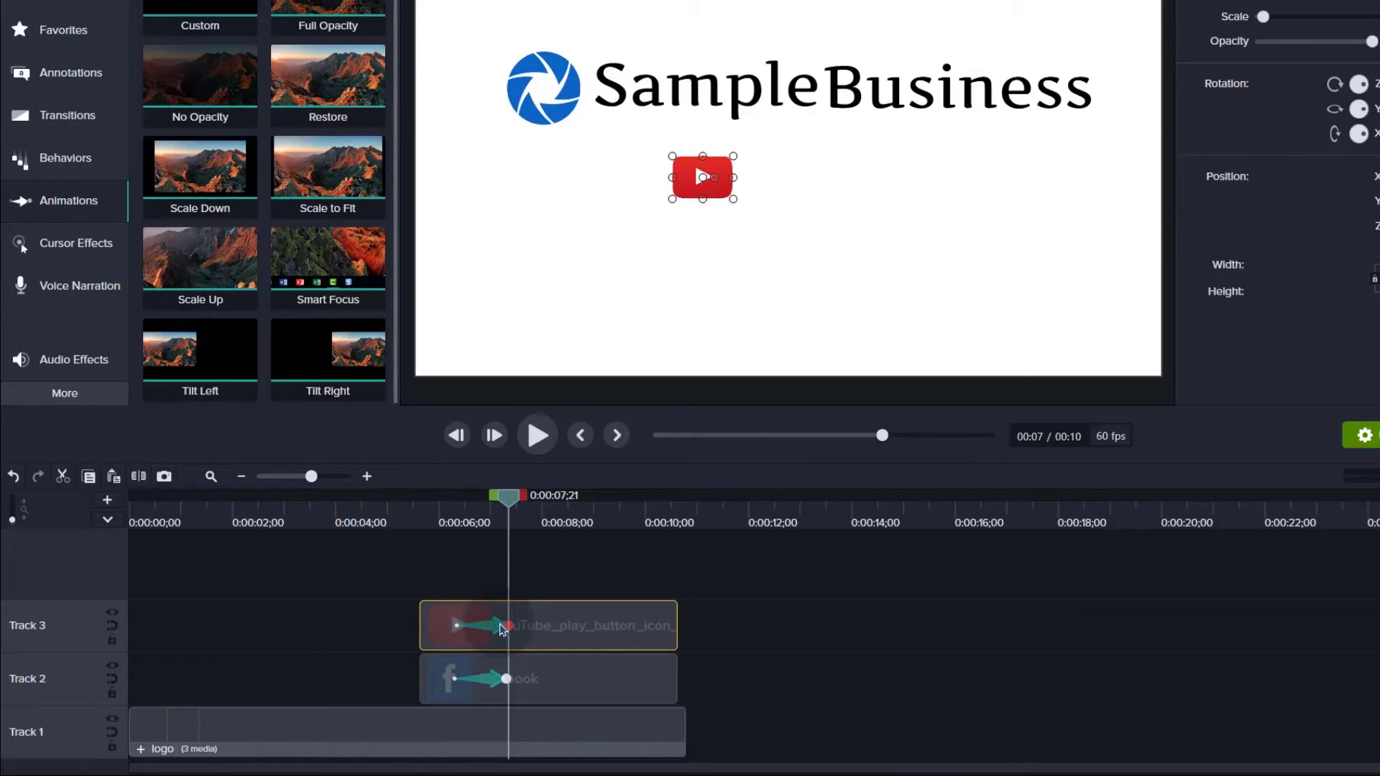
left_click(501, 628, "ctrl")
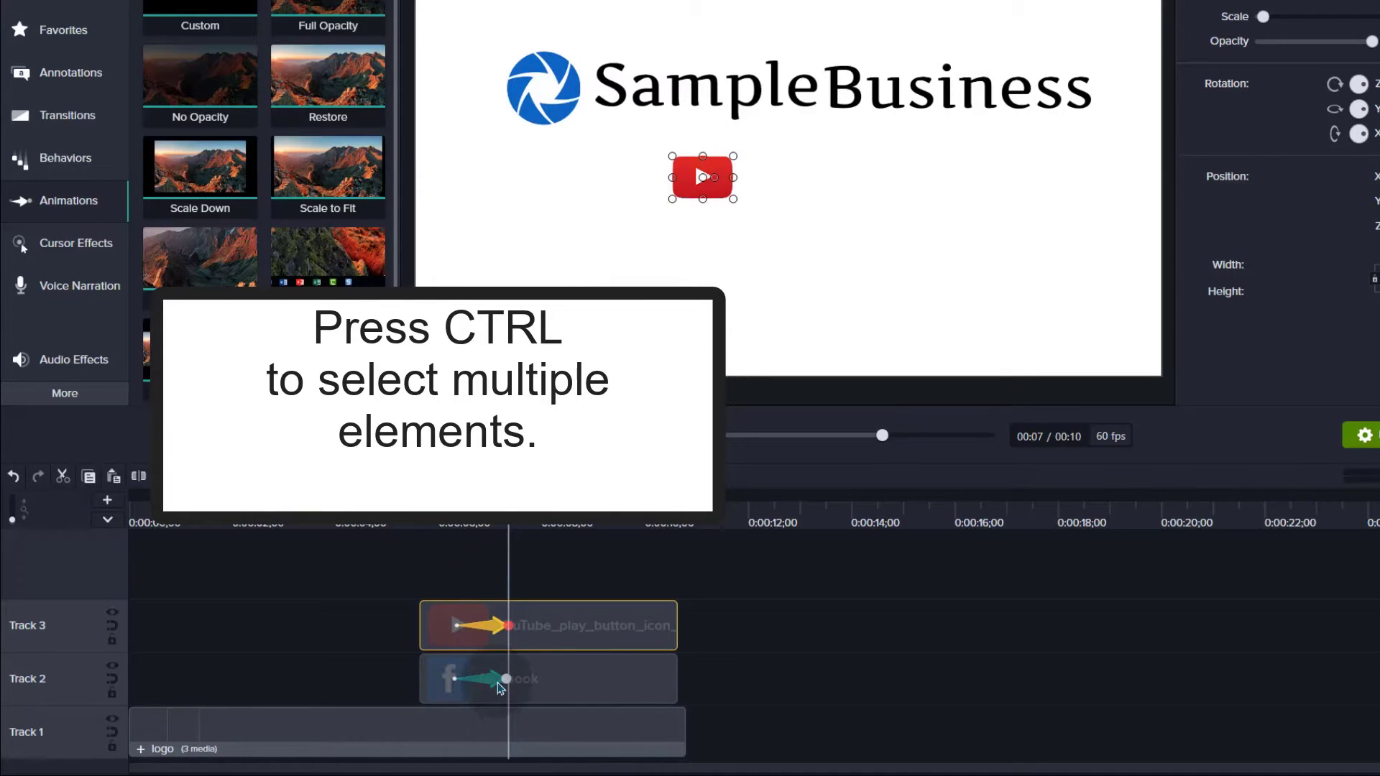
left_click_drag(498, 683, 463, 682)
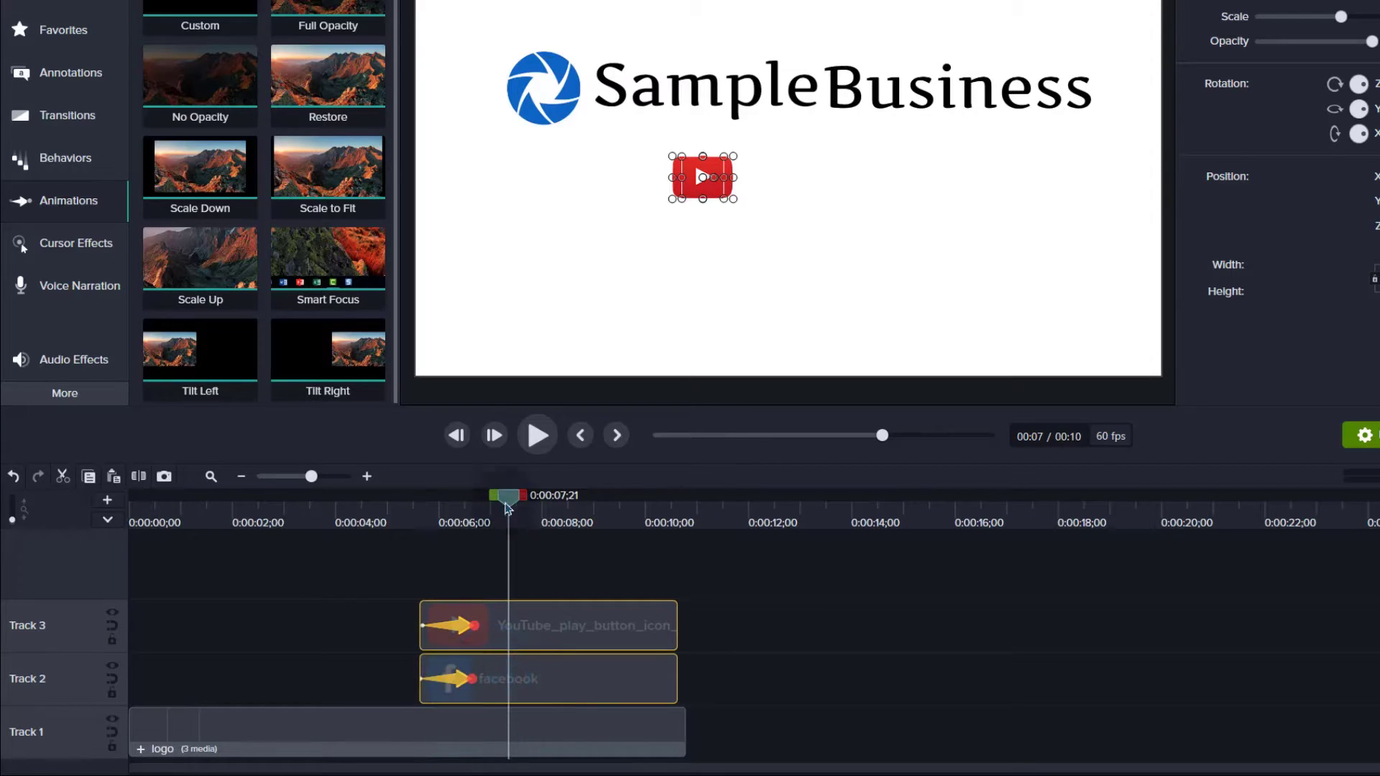
- At 0:00:06;41, reposition the YouTube icon just right of the Facebook icon for the end of its animation
left_click_drag(507, 501, 472, 526)
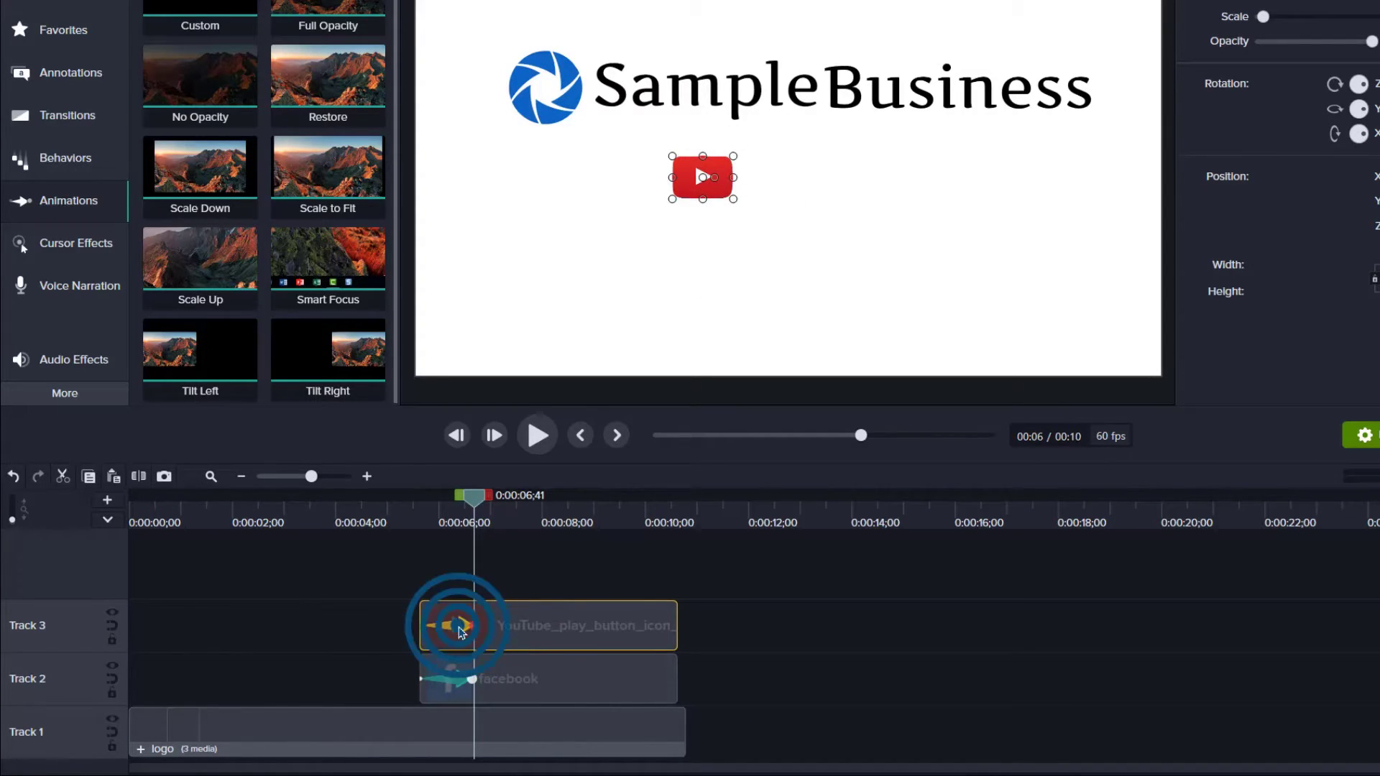
left_click(699, 185)
left_click_drag(694, 177, 760, 178)
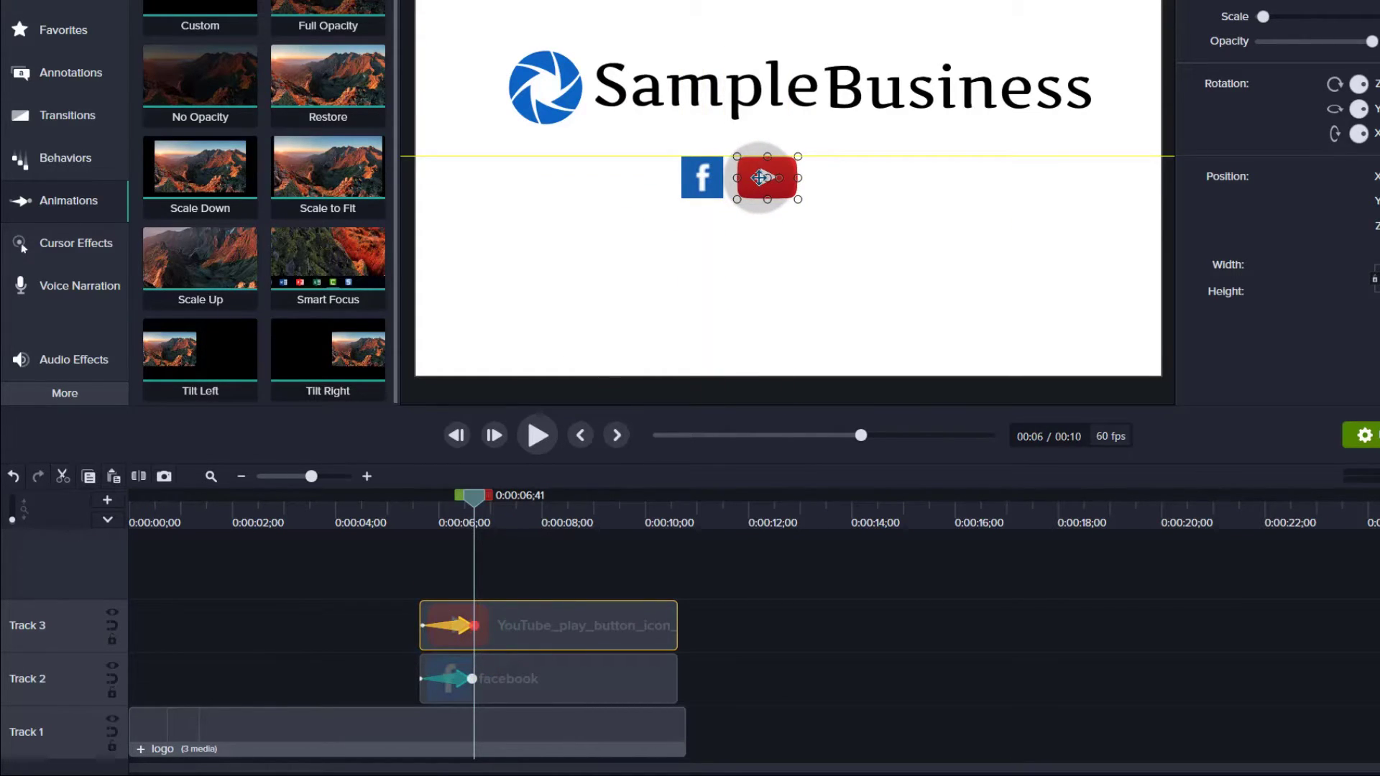
- Play the social icons' entrance twice from just before their clips begin to check the motion
left_click_drag(480, 503, 404, 503)
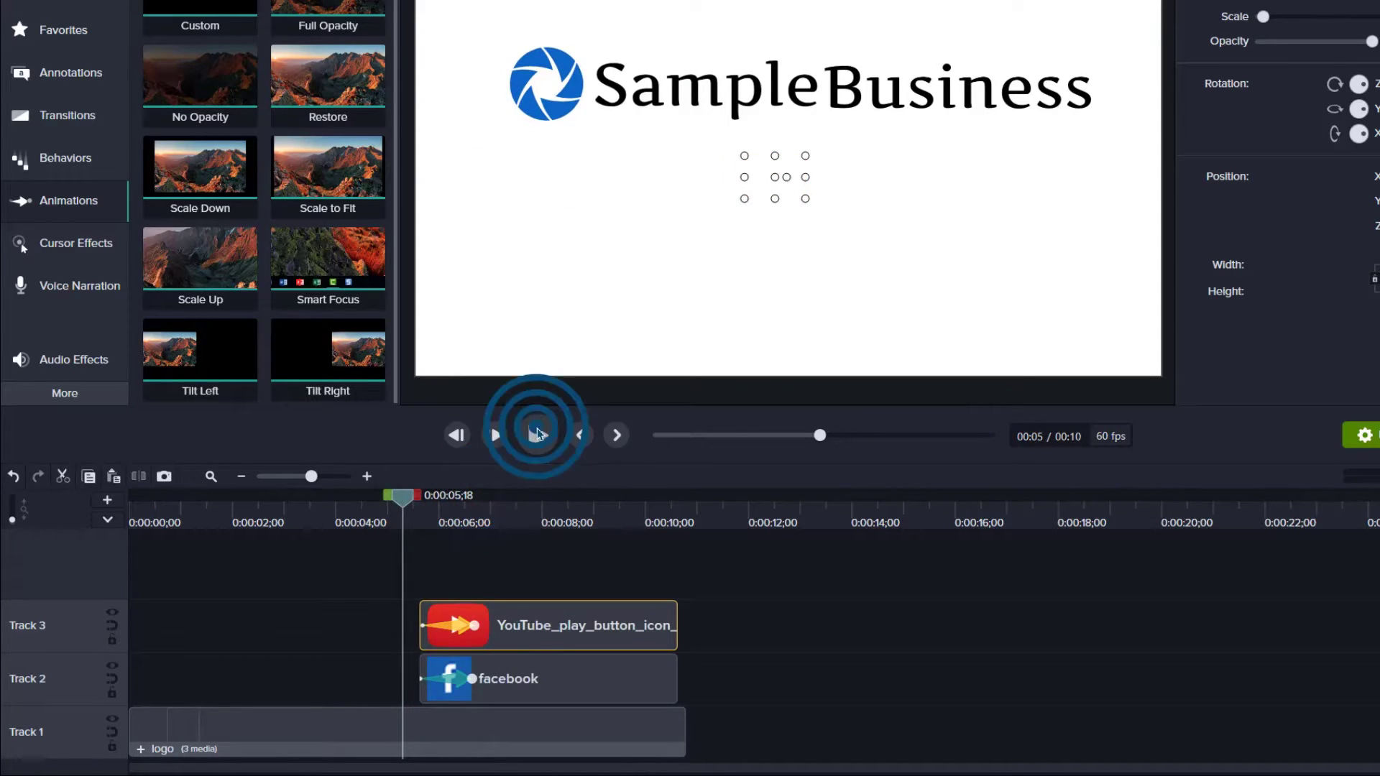
left_click(537, 433)
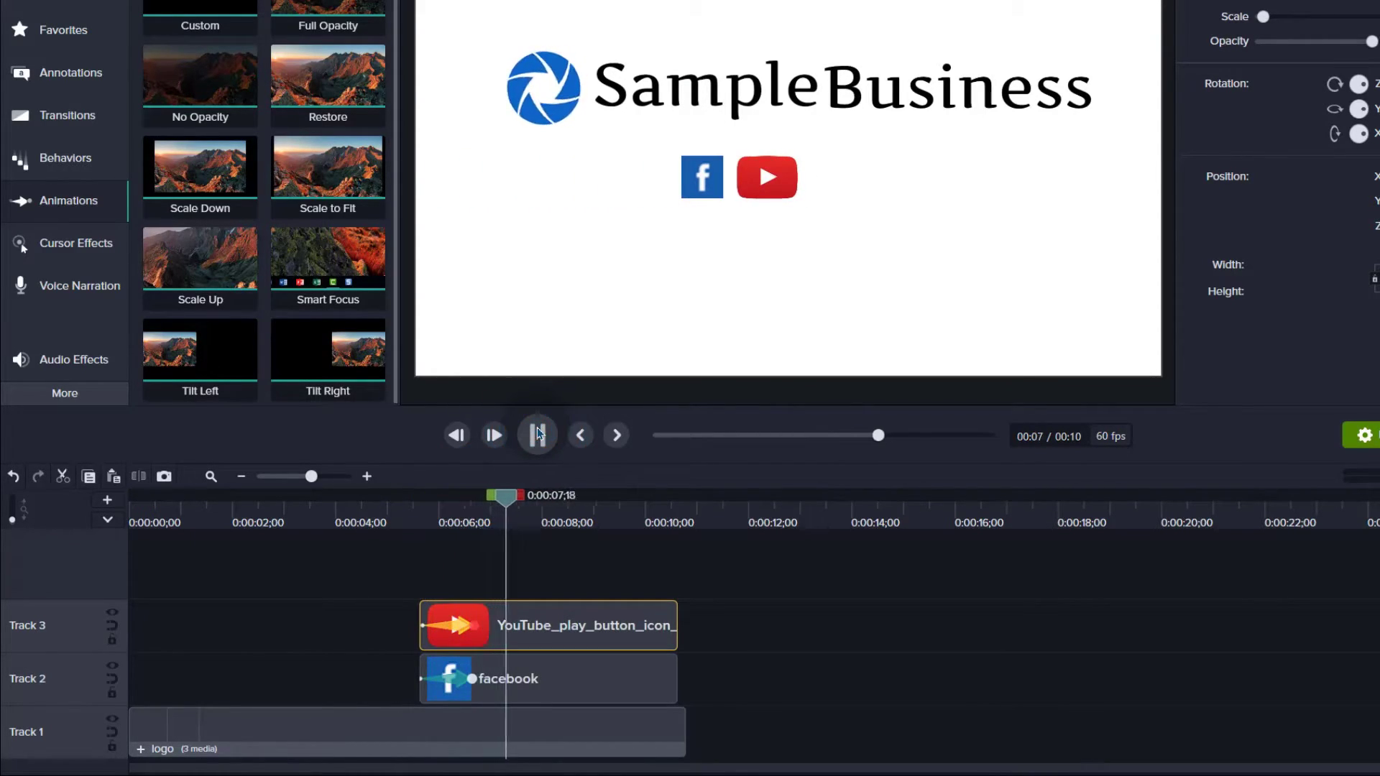
left_click(538, 433)
left_click_drag(517, 494, 388, 495)
left_click(537, 436)
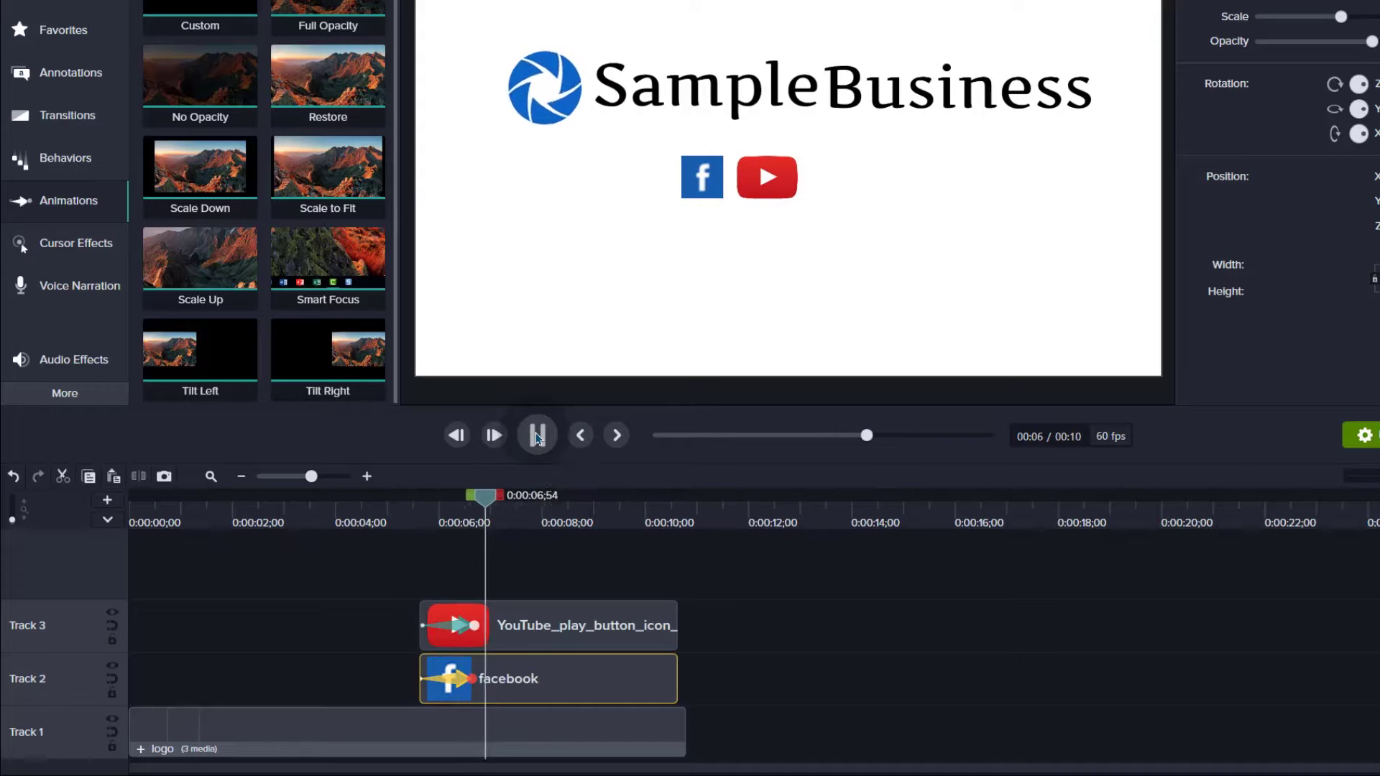
left_click(536, 436)
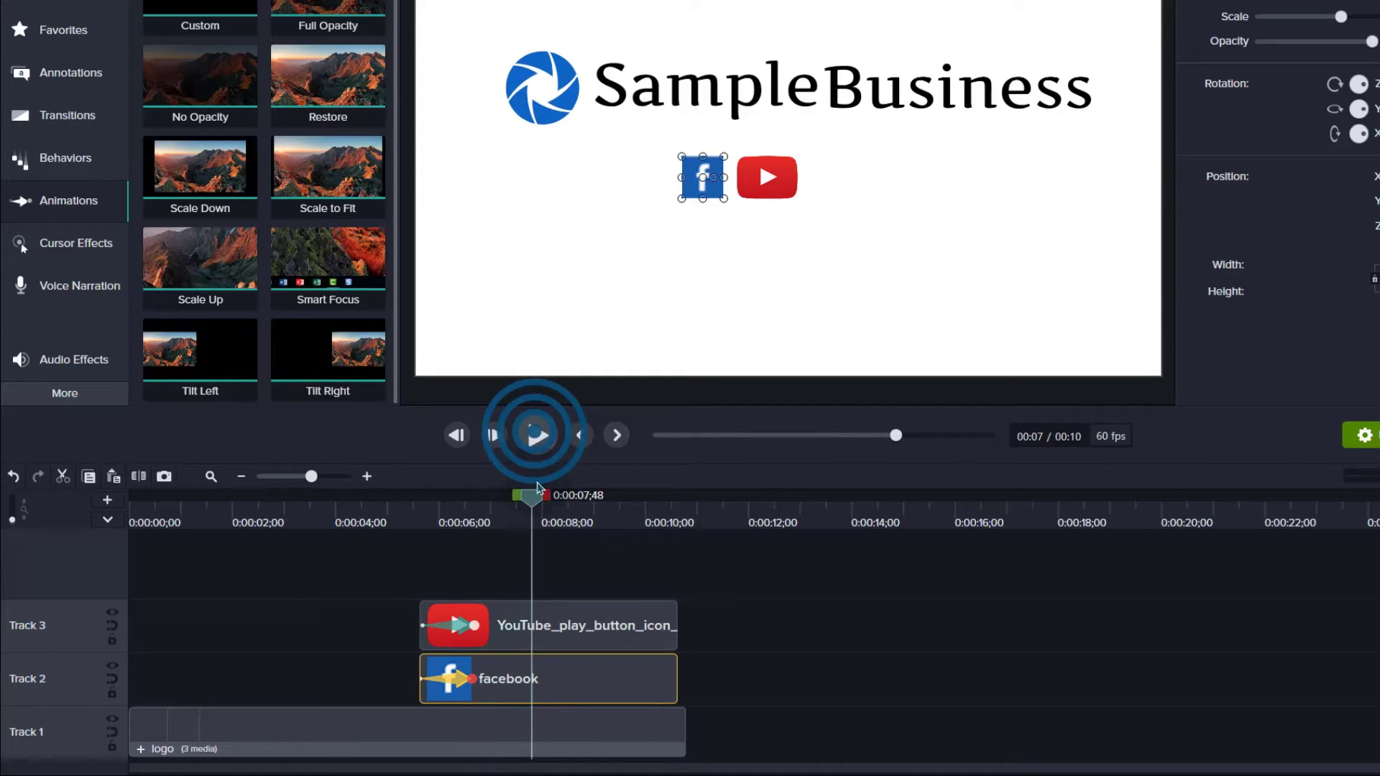
- Move the YouTube icon off the canvas's left edge at the start of its animation
left_click(464, 631)
left_click_drag(528, 495, 450, 516)
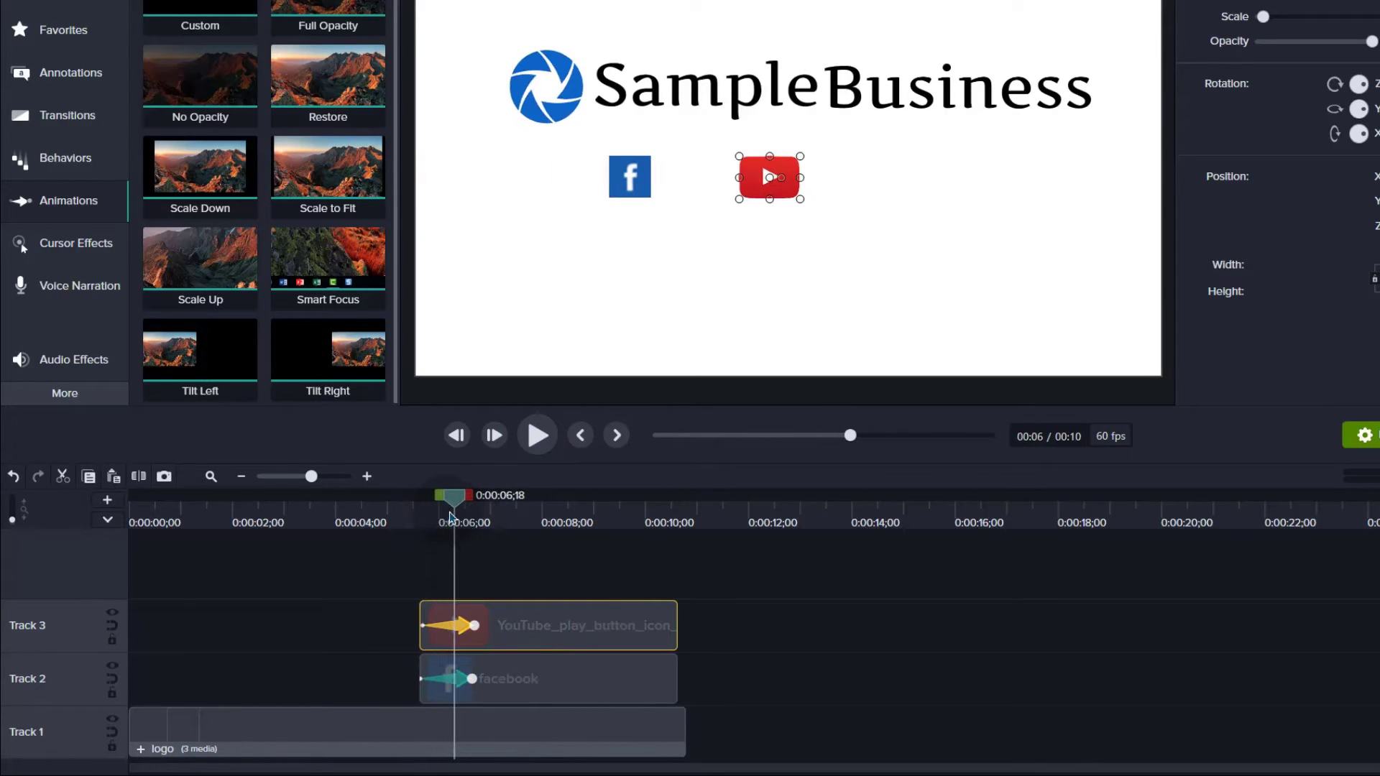
left_click(426, 630)
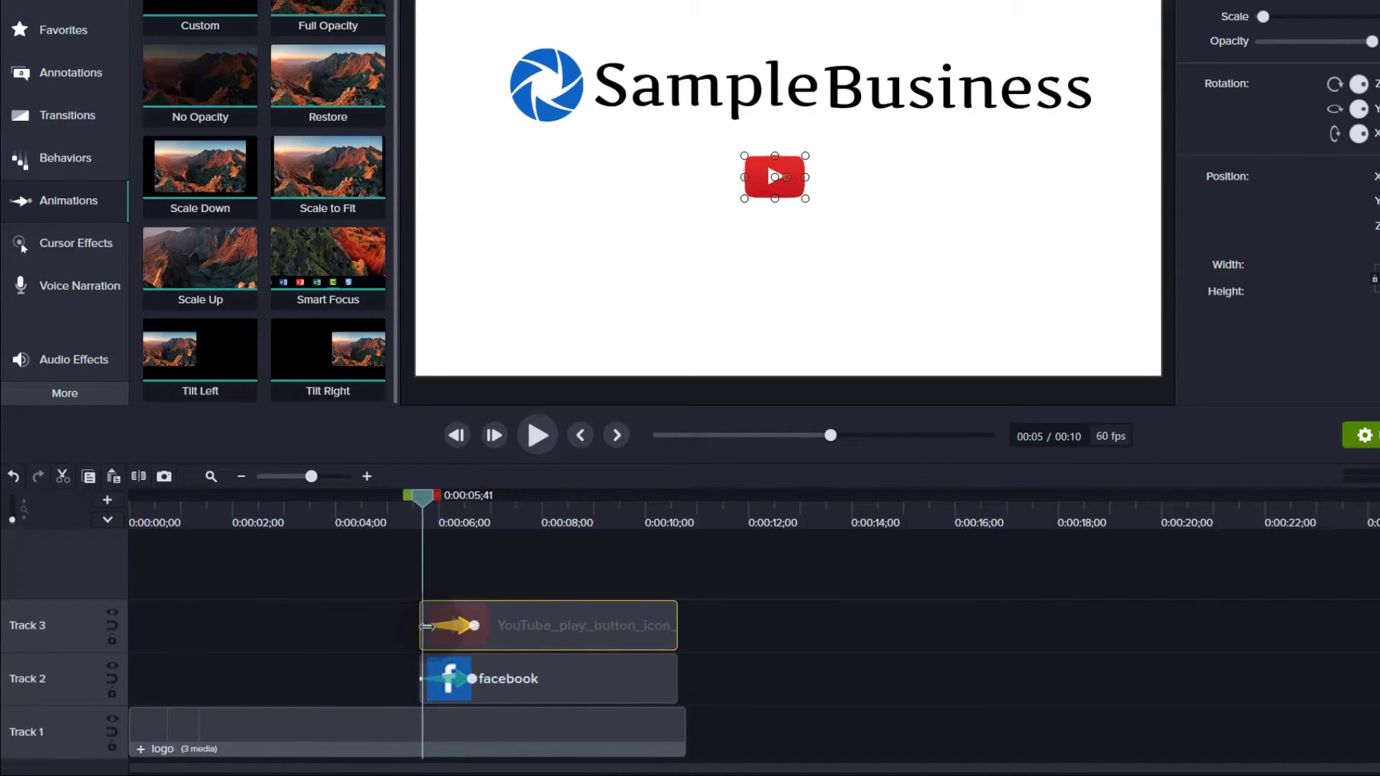
left_click(773, 233)
left_click_drag(777, 176, 412, 274)
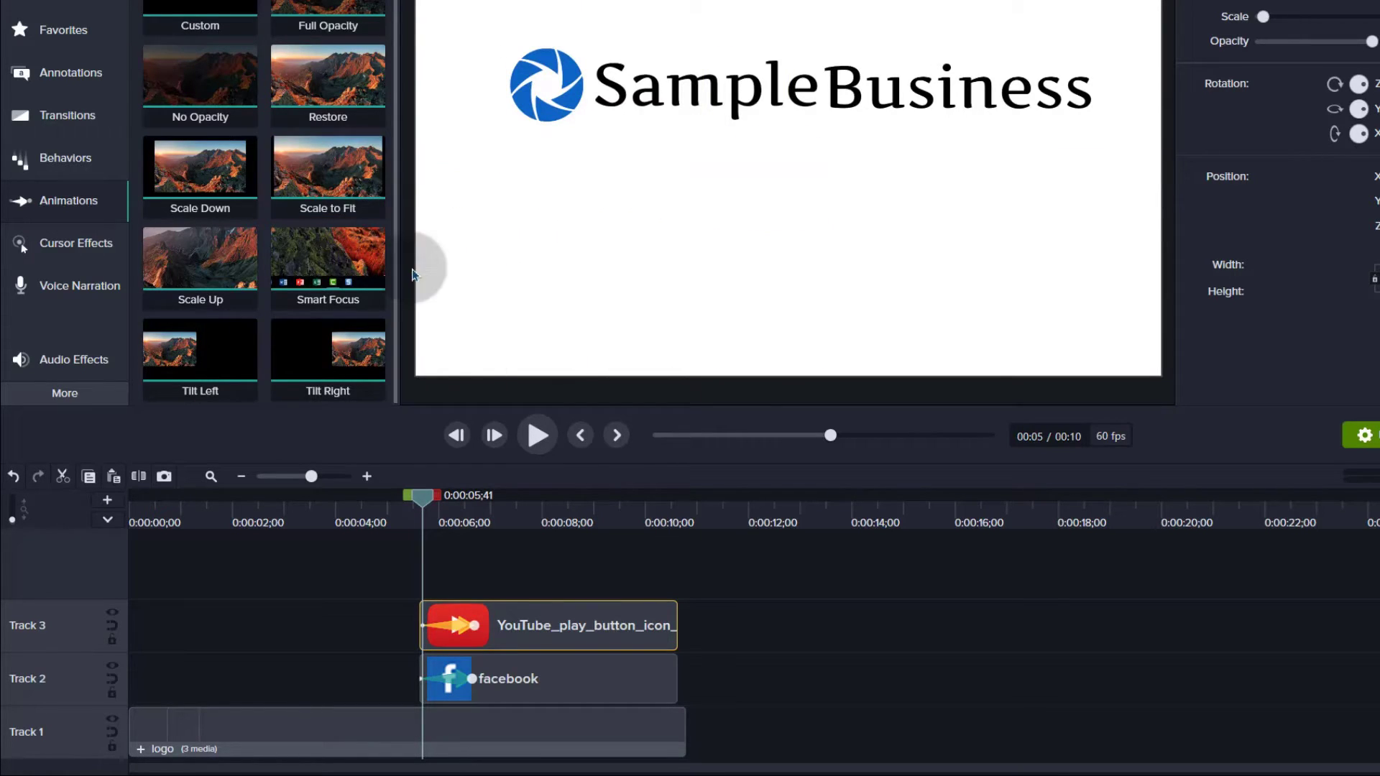
- Preview both social icons sliding in from the left, replaying the entrance a second time
left_click_drag(424, 496, 398, 501)
left_click(551, 435)
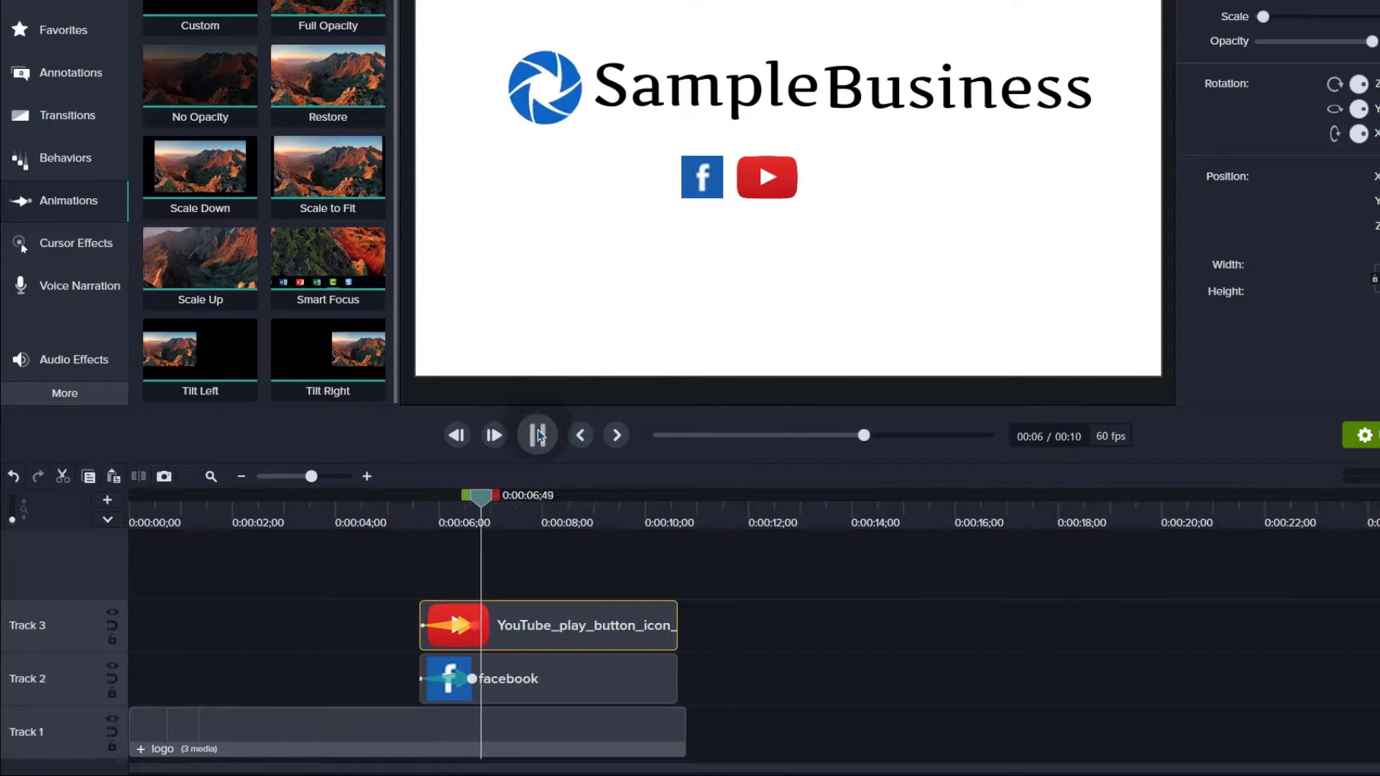
left_click(539, 435)
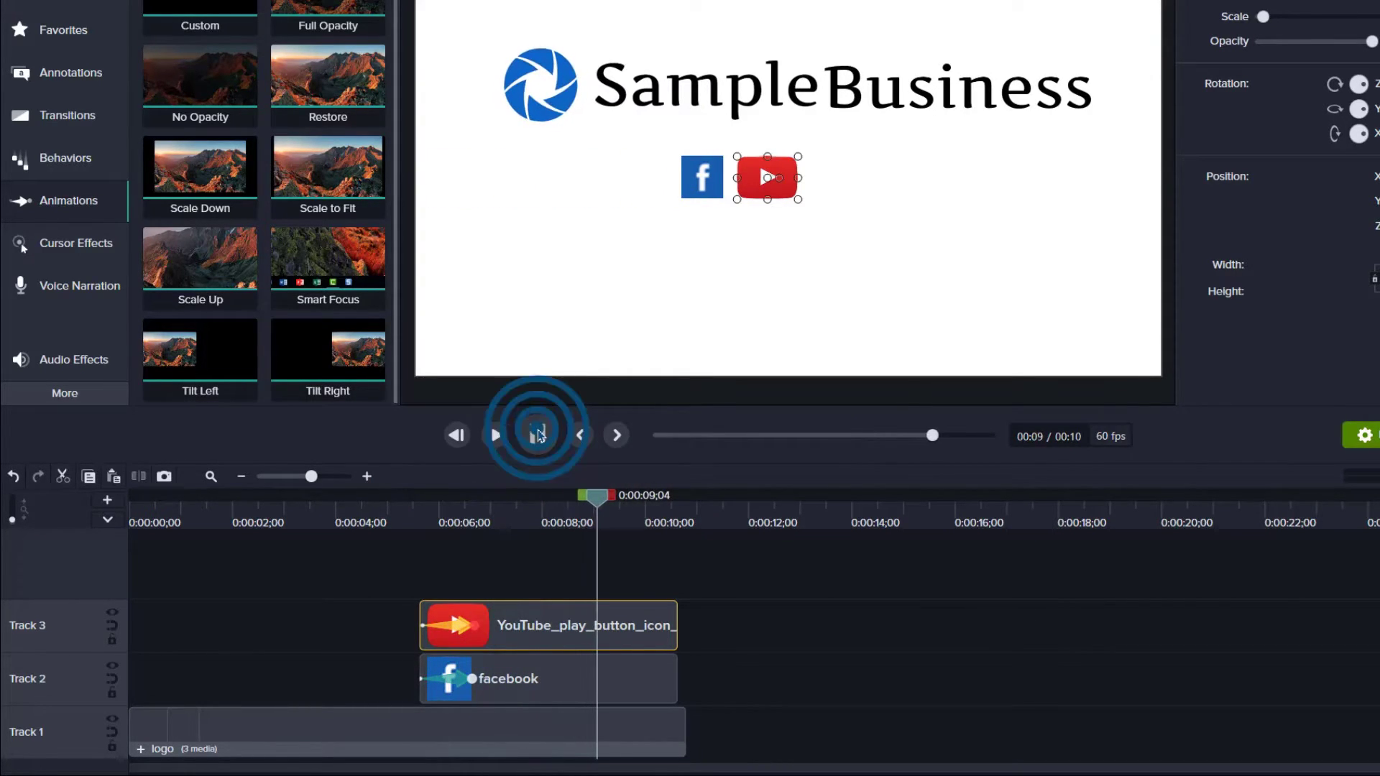
left_click_drag(594, 495, 400, 501)
left_click(550, 436)
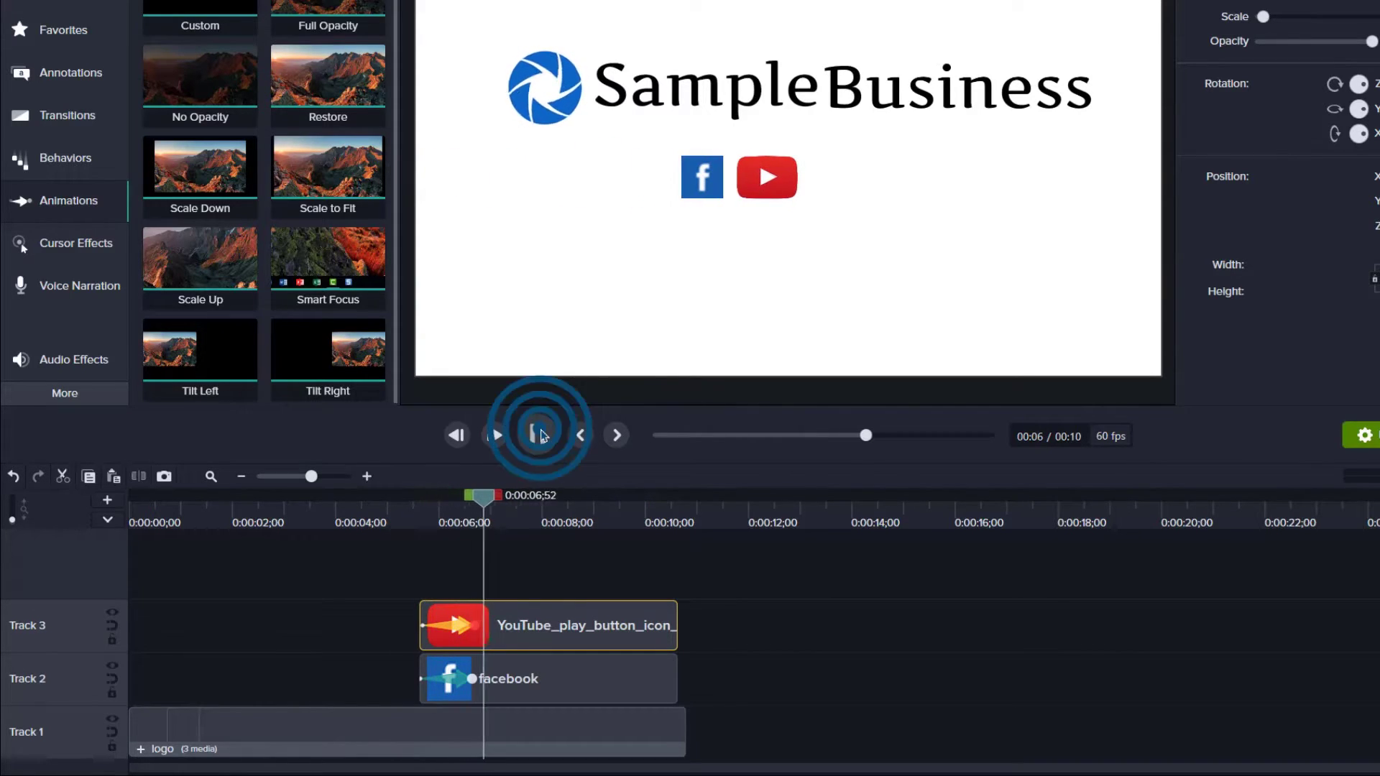
- Shorten the YouTube and facebook animations so both end at 0:00:06;17, and preview the faster entrance
left_click_drag(478, 625, 452, 627)
left_click_drag(470, 678, 454, 678)
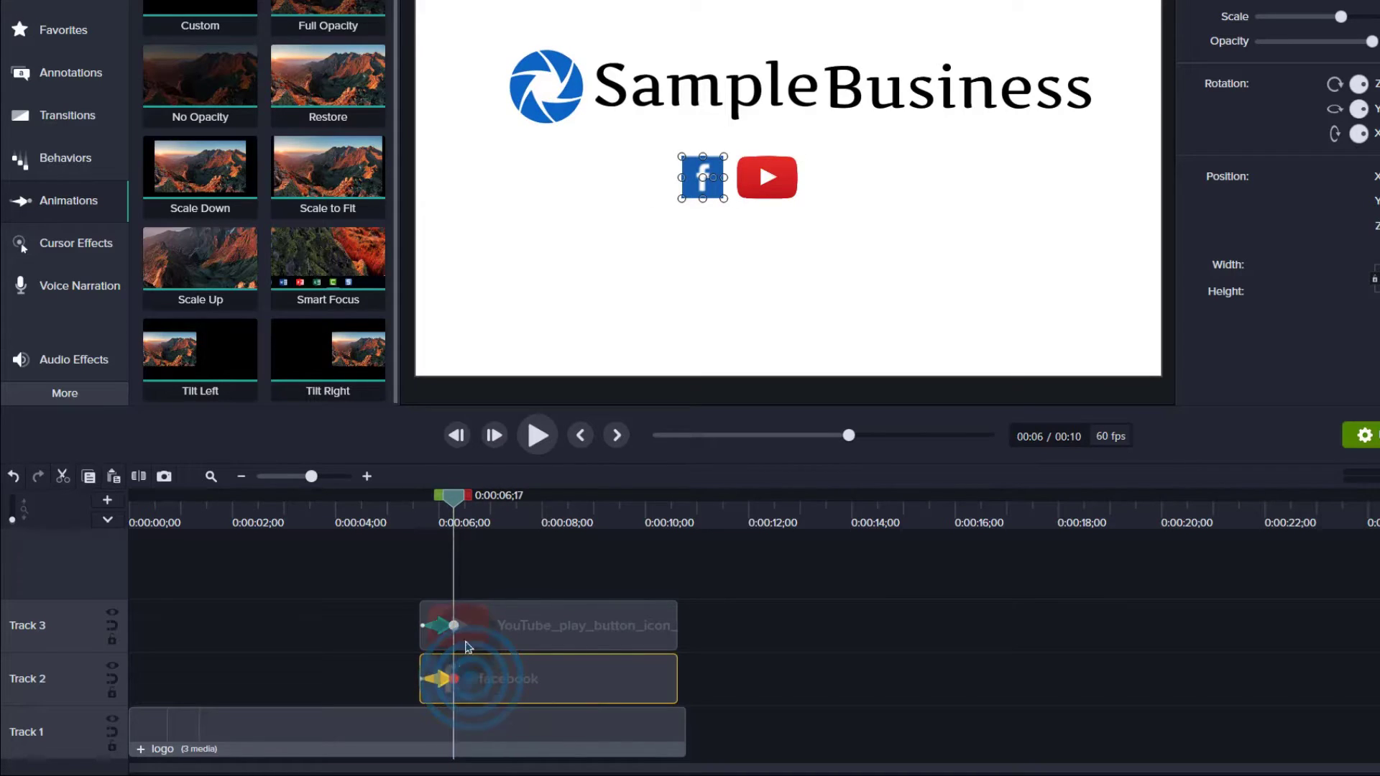
left_click_drag(455, 503, 417, 496)
left_click(534, 437)
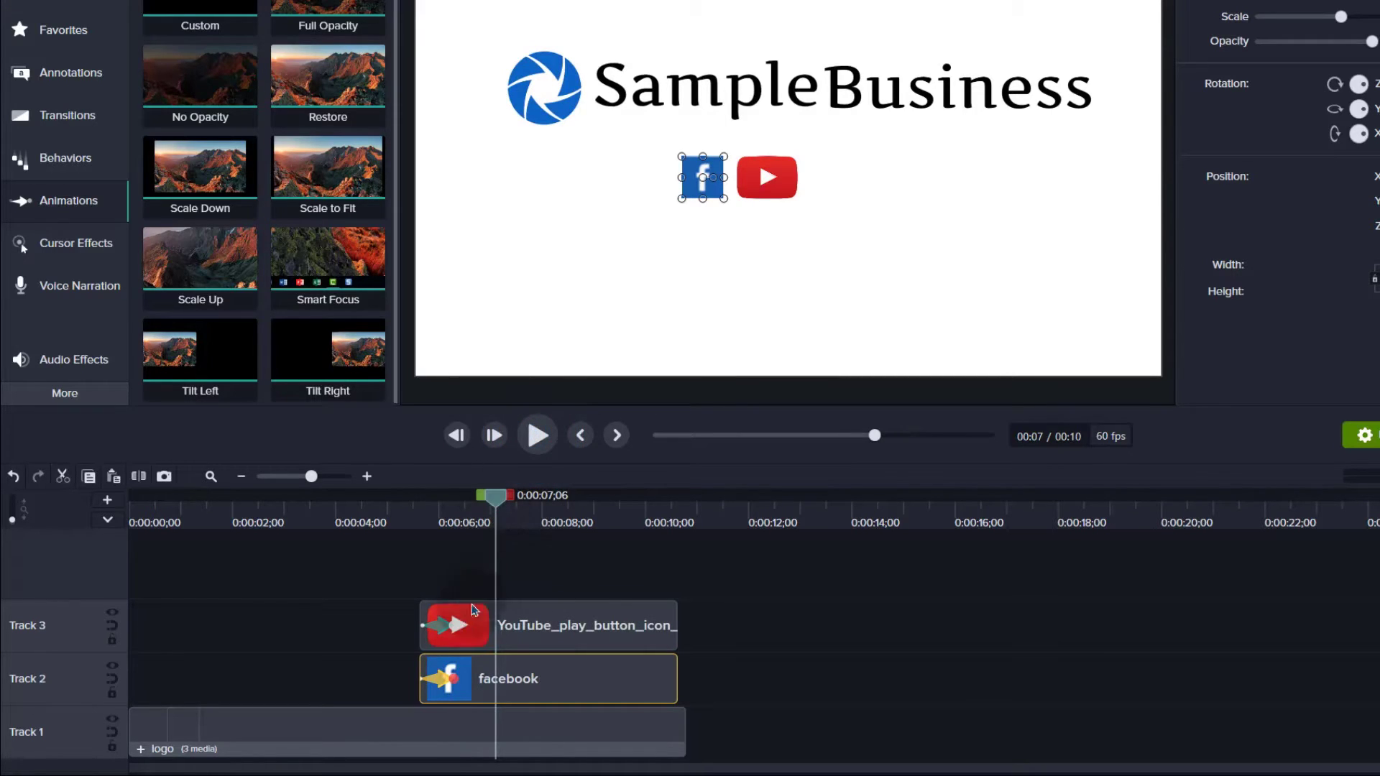
- Set the easing of the YouTube and facebook animations to Linear and replay the icons' entrance
right_click(455, 626)
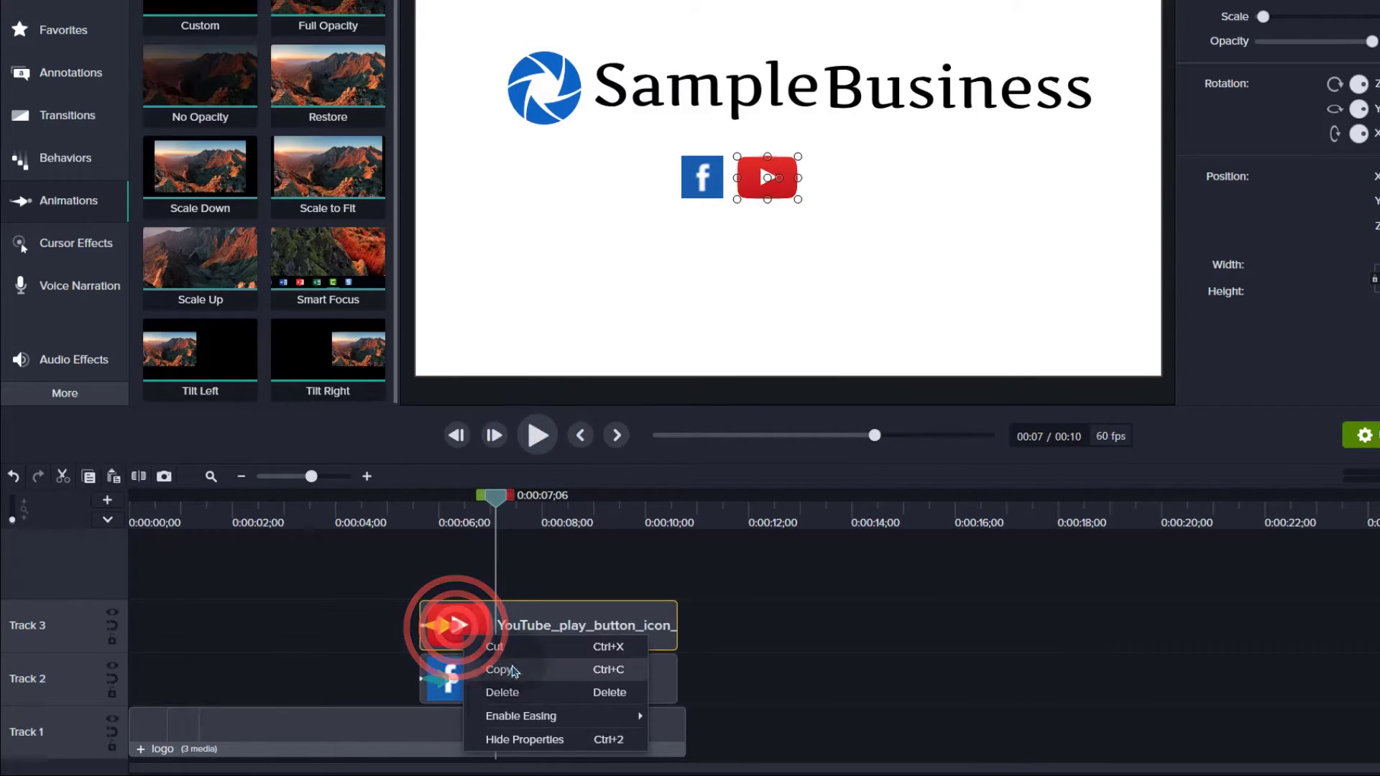
mouse_move(550, 721)
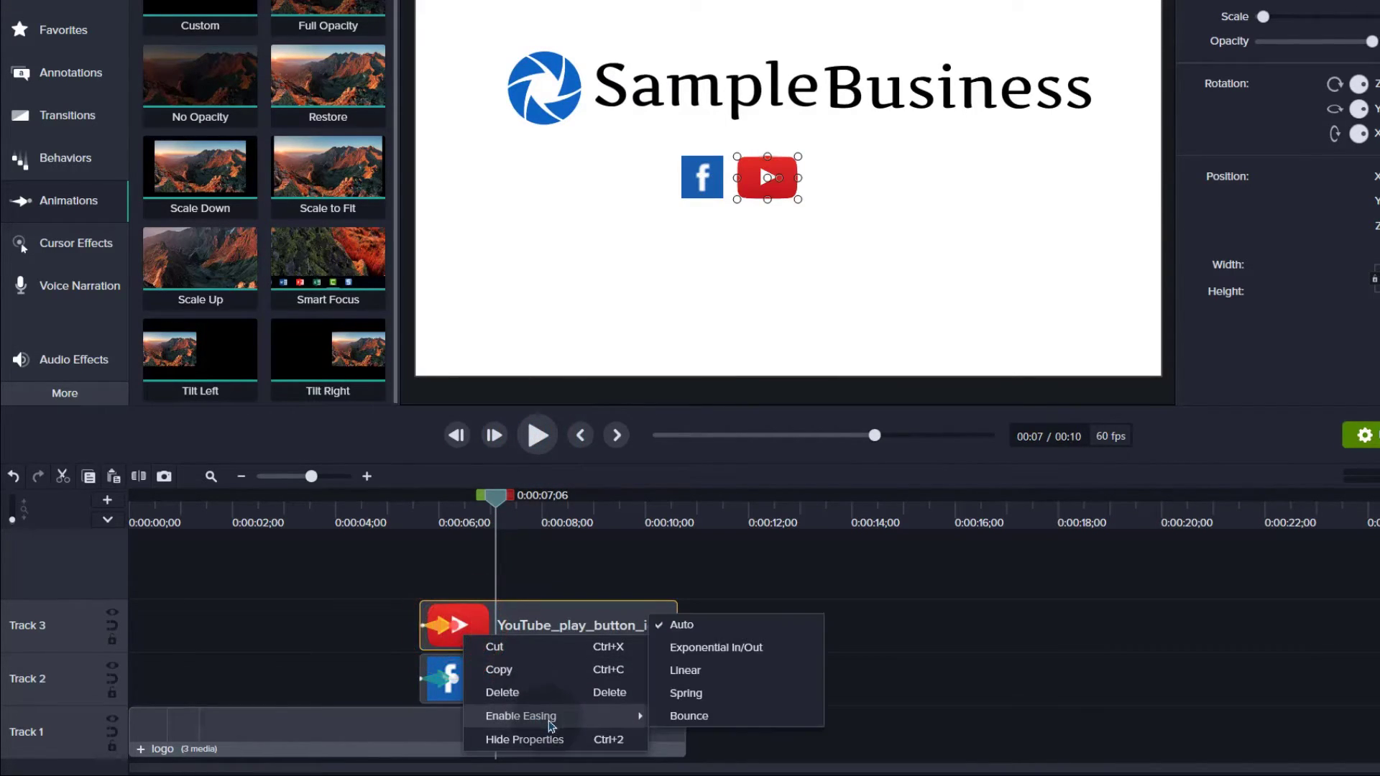
left_click(685, 669)
right_click(447, 687)
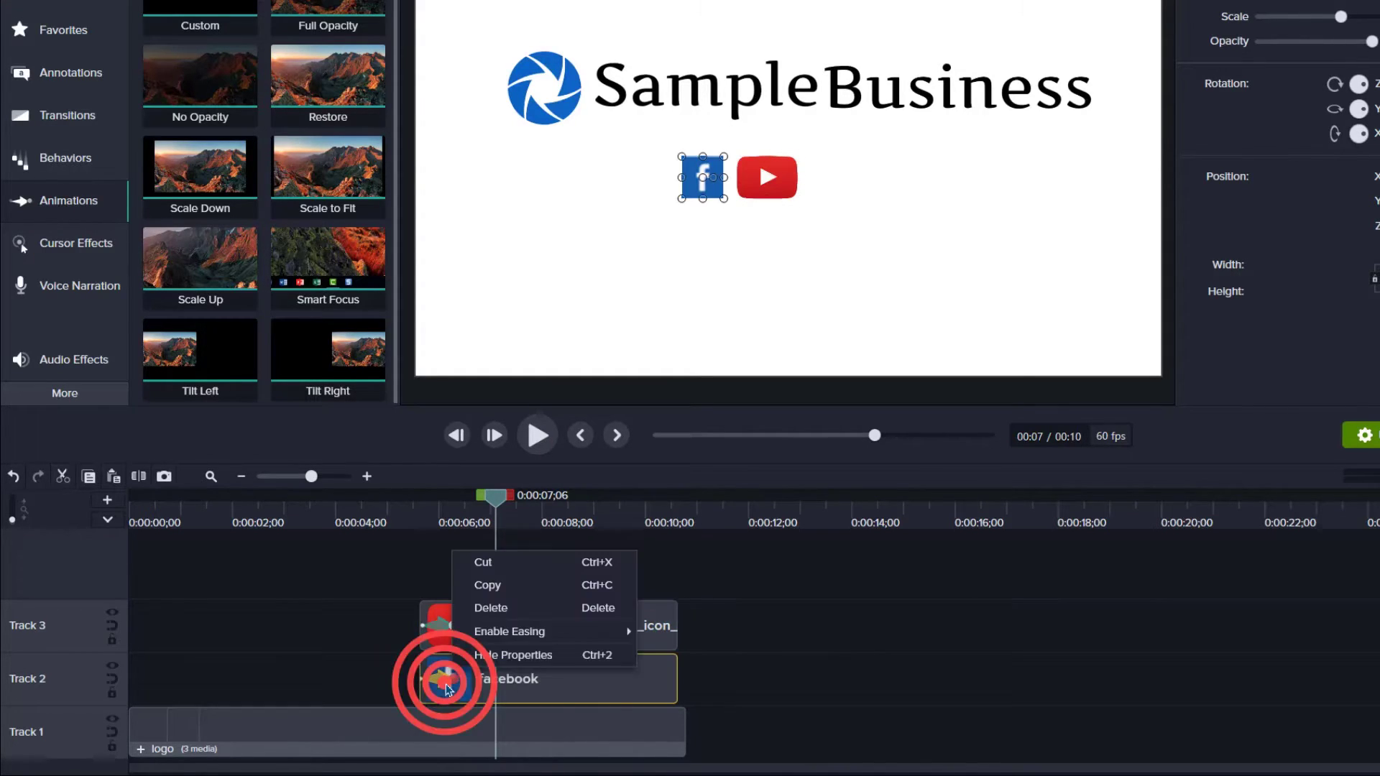
mouse_move(599, 634)
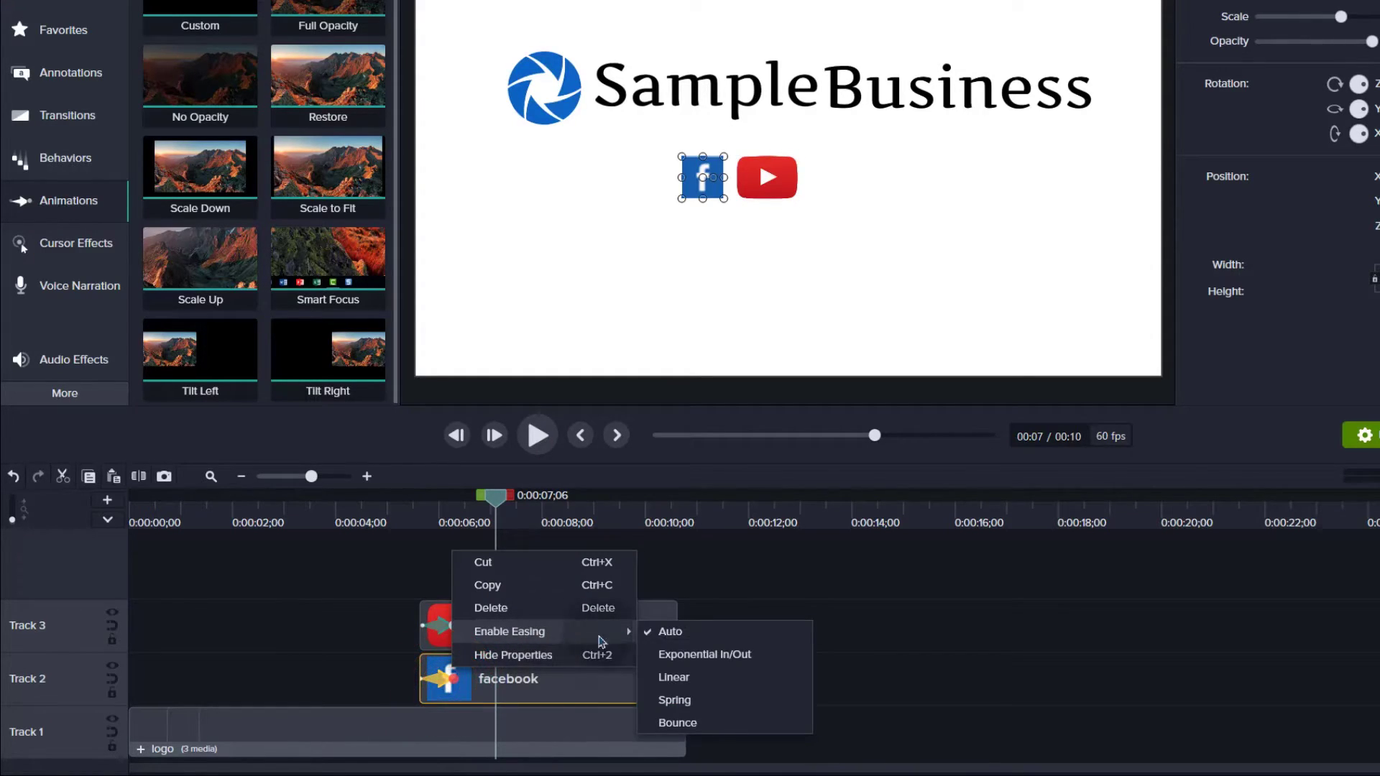
left_click(692, 689)
left_click_drag(478, 498, 410, 497)
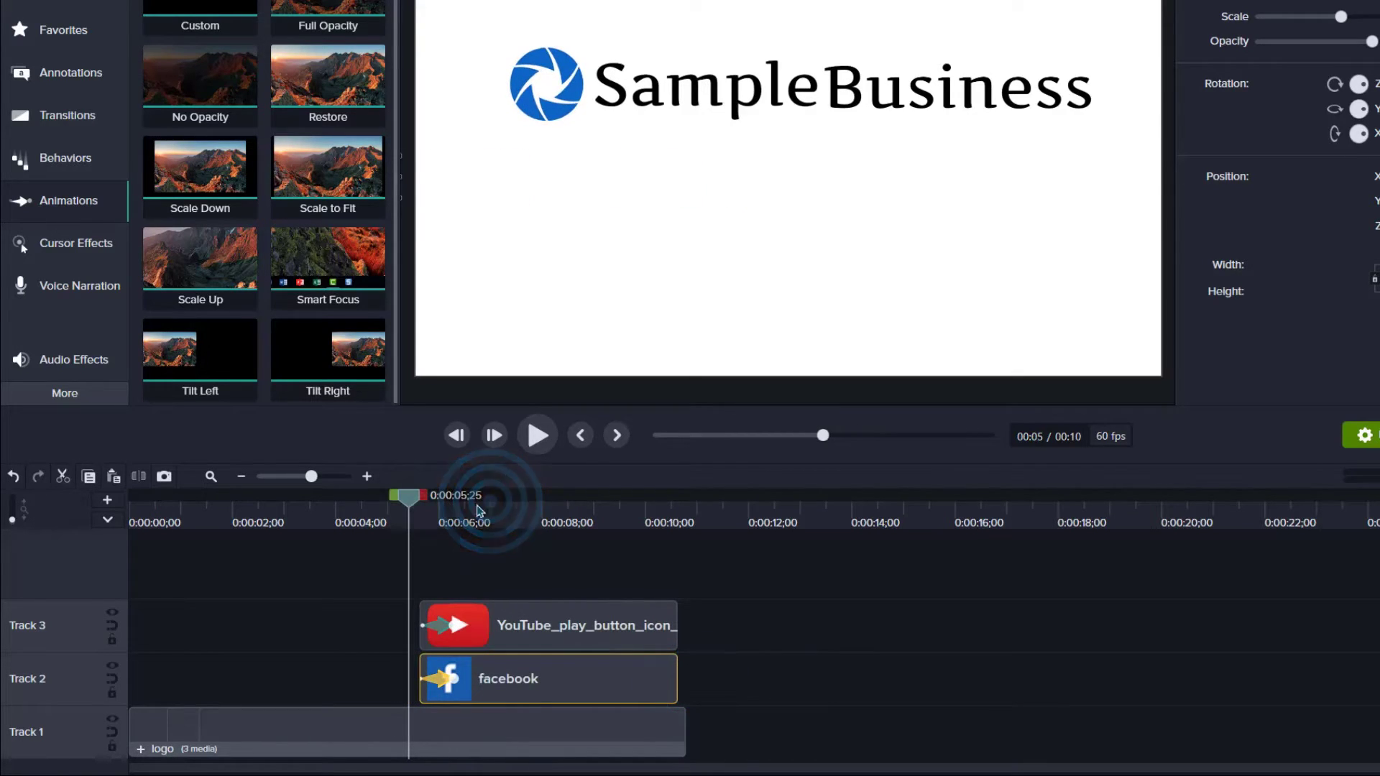
left_click(537, 435)
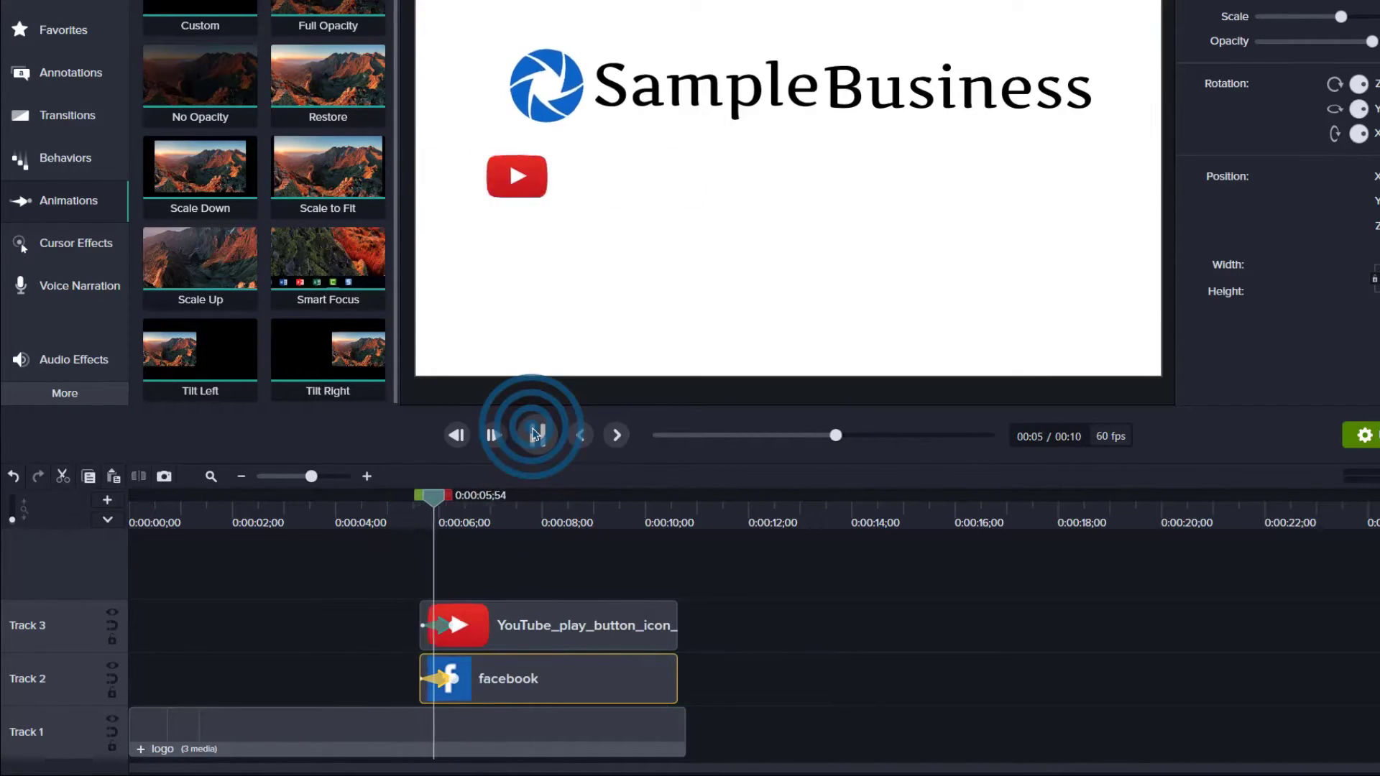
- Add a plain text annotation to the timeline at 0:00:06;43
left_click_drag(509, 496, 474, 514)
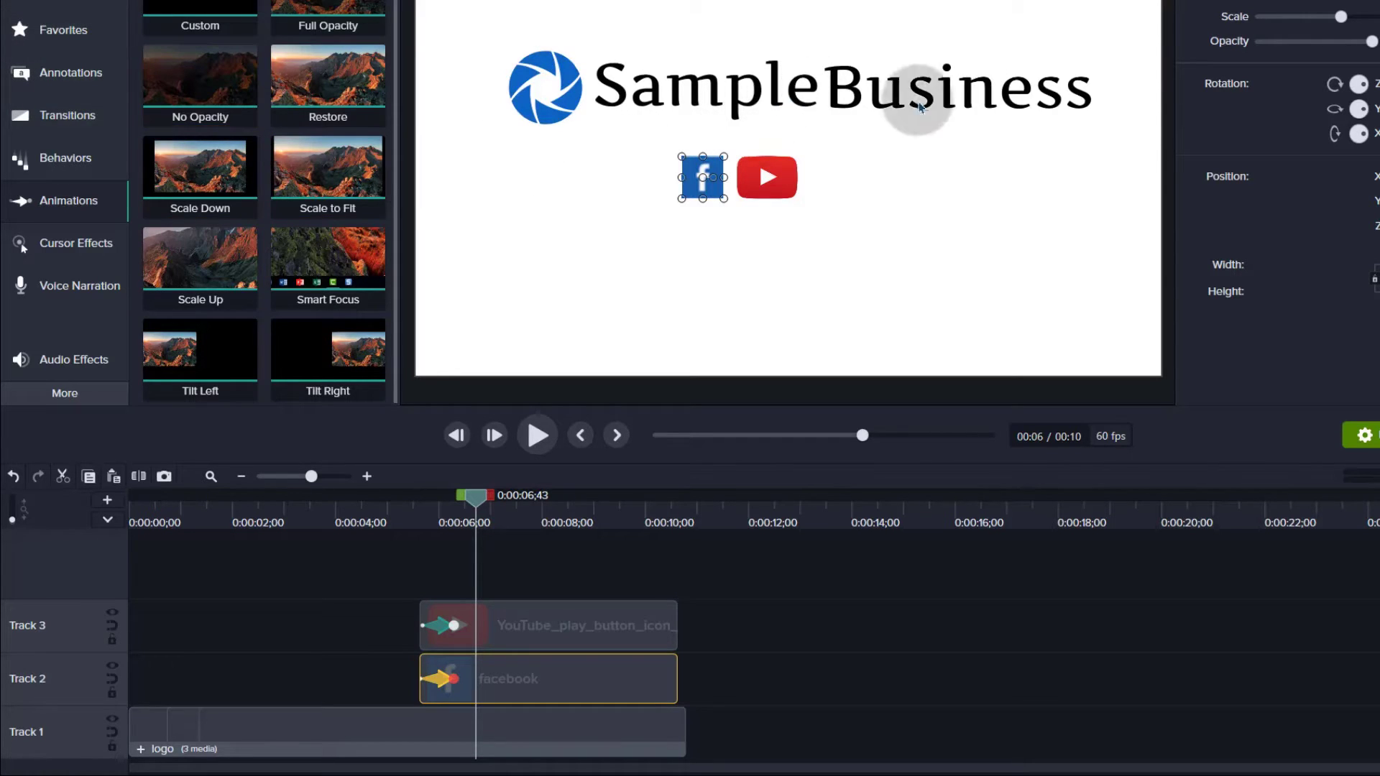
left_click(70, 72)
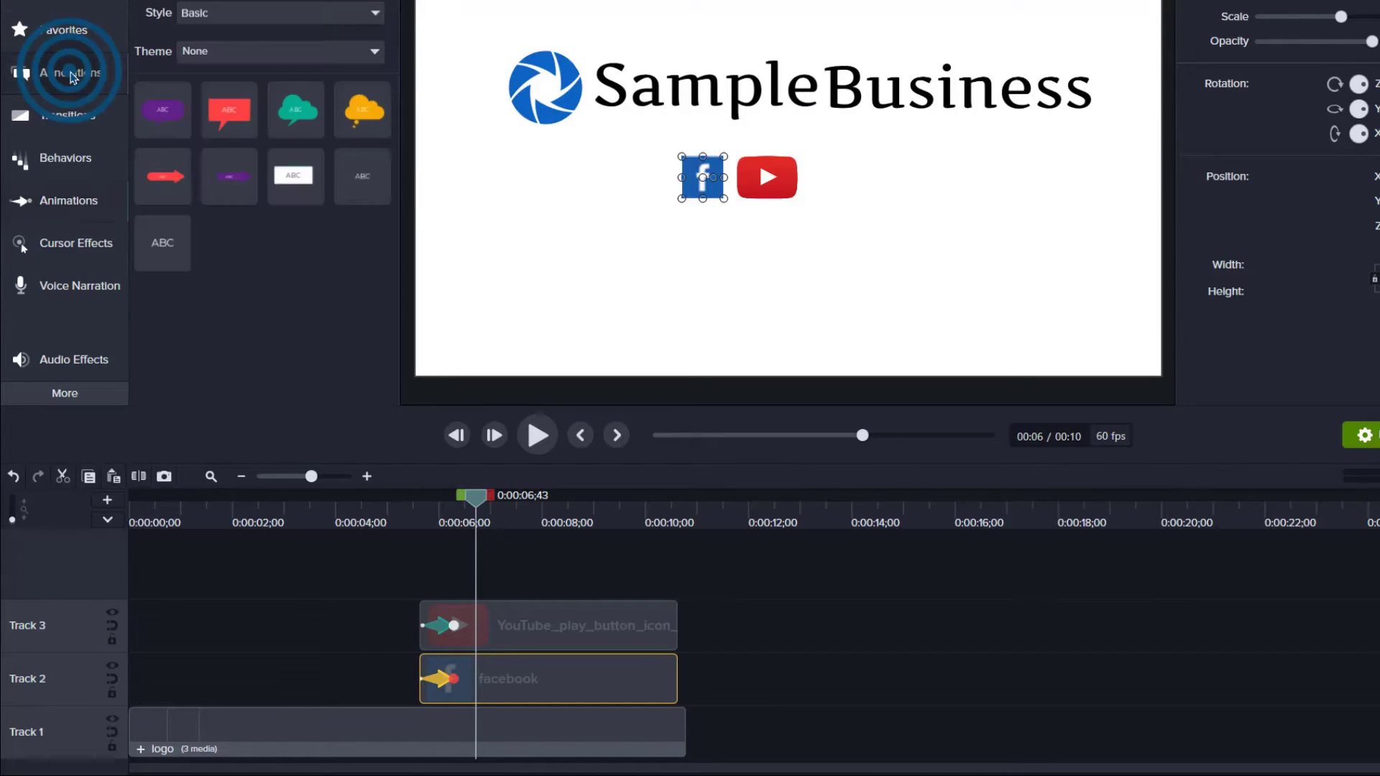
double_click(357, 173)
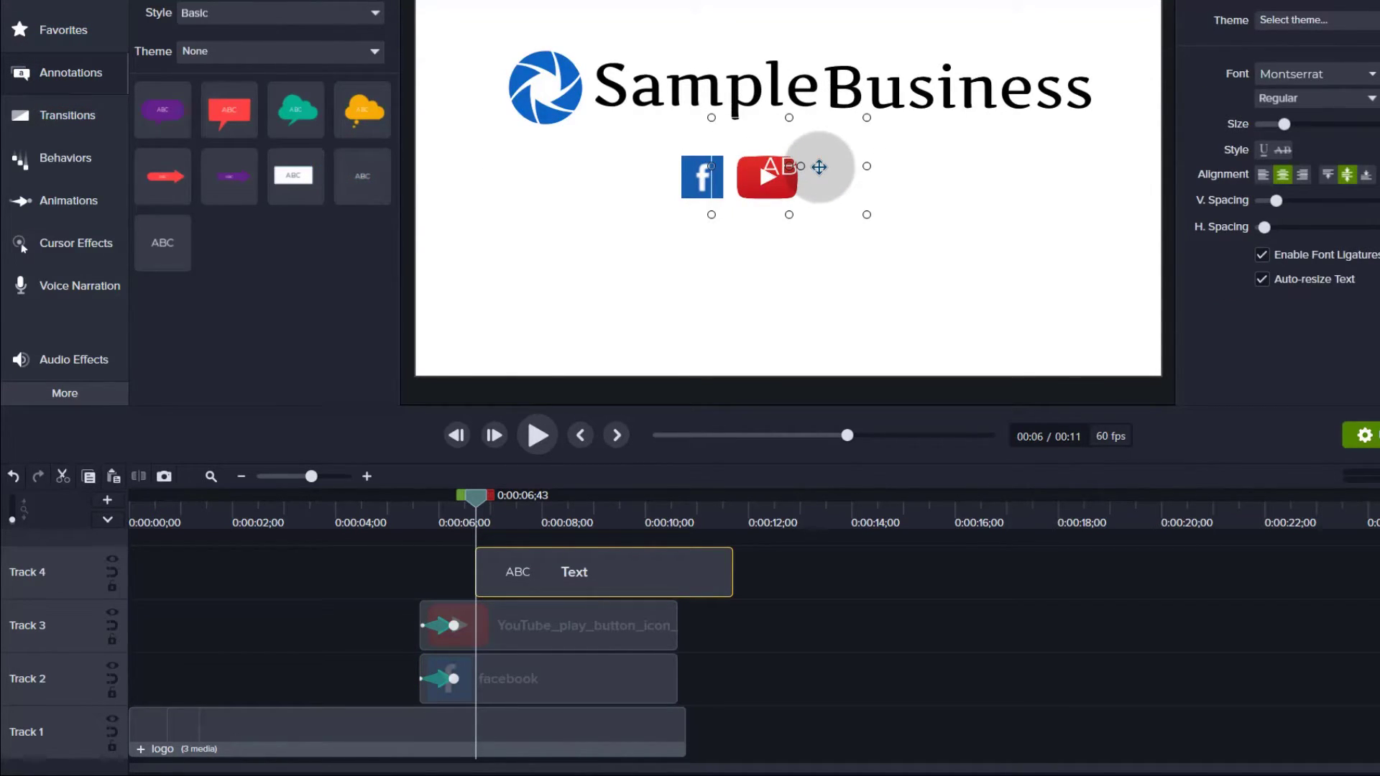
left_click_drag(779, 165, 770, 165)
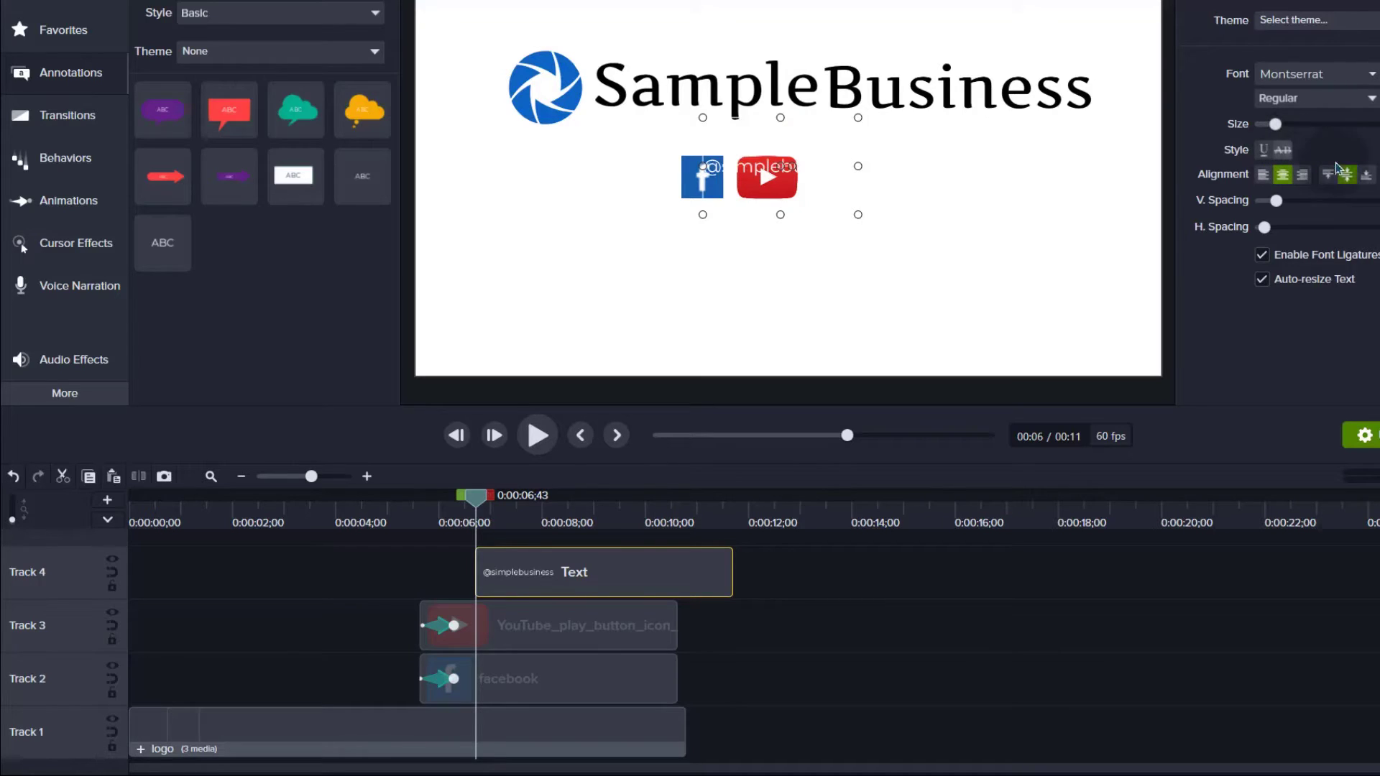
left_click(752, 170)
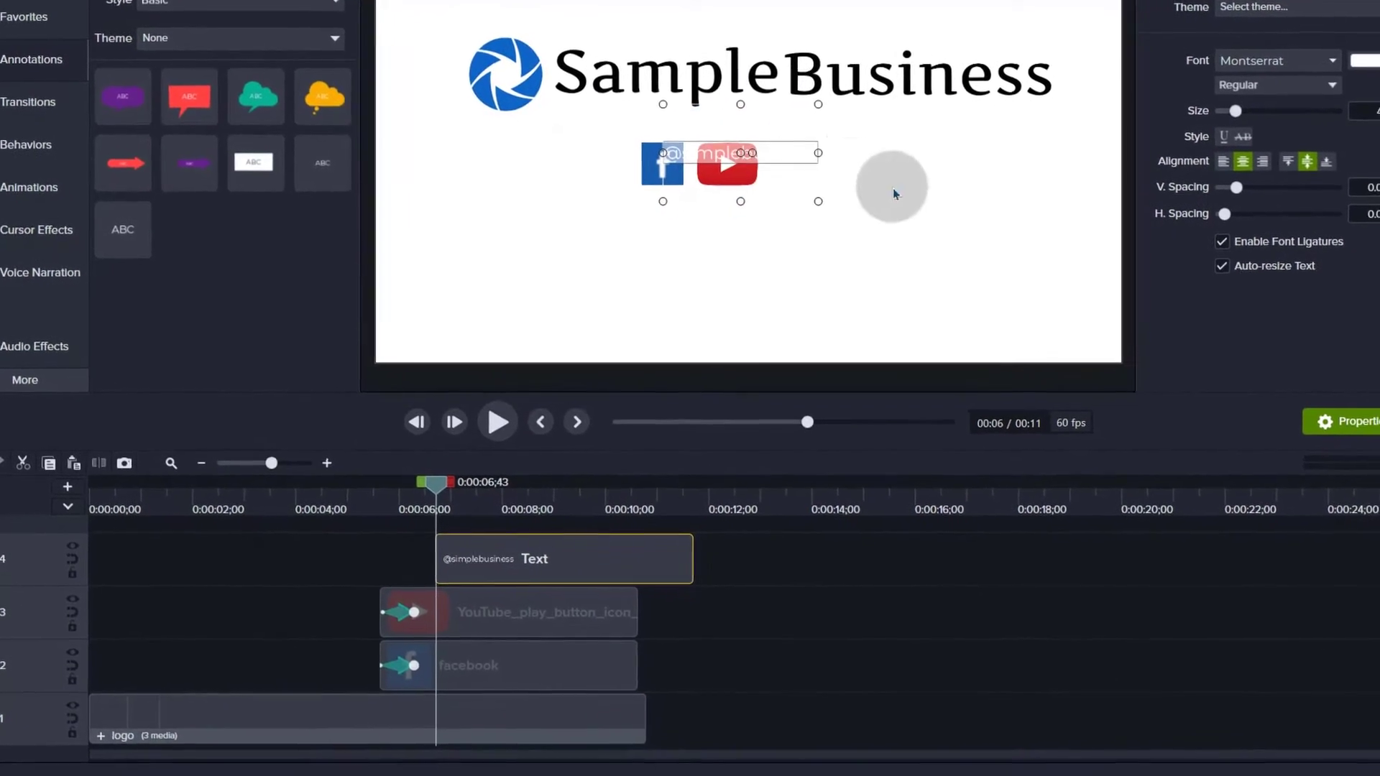
left_click(1340, 55)
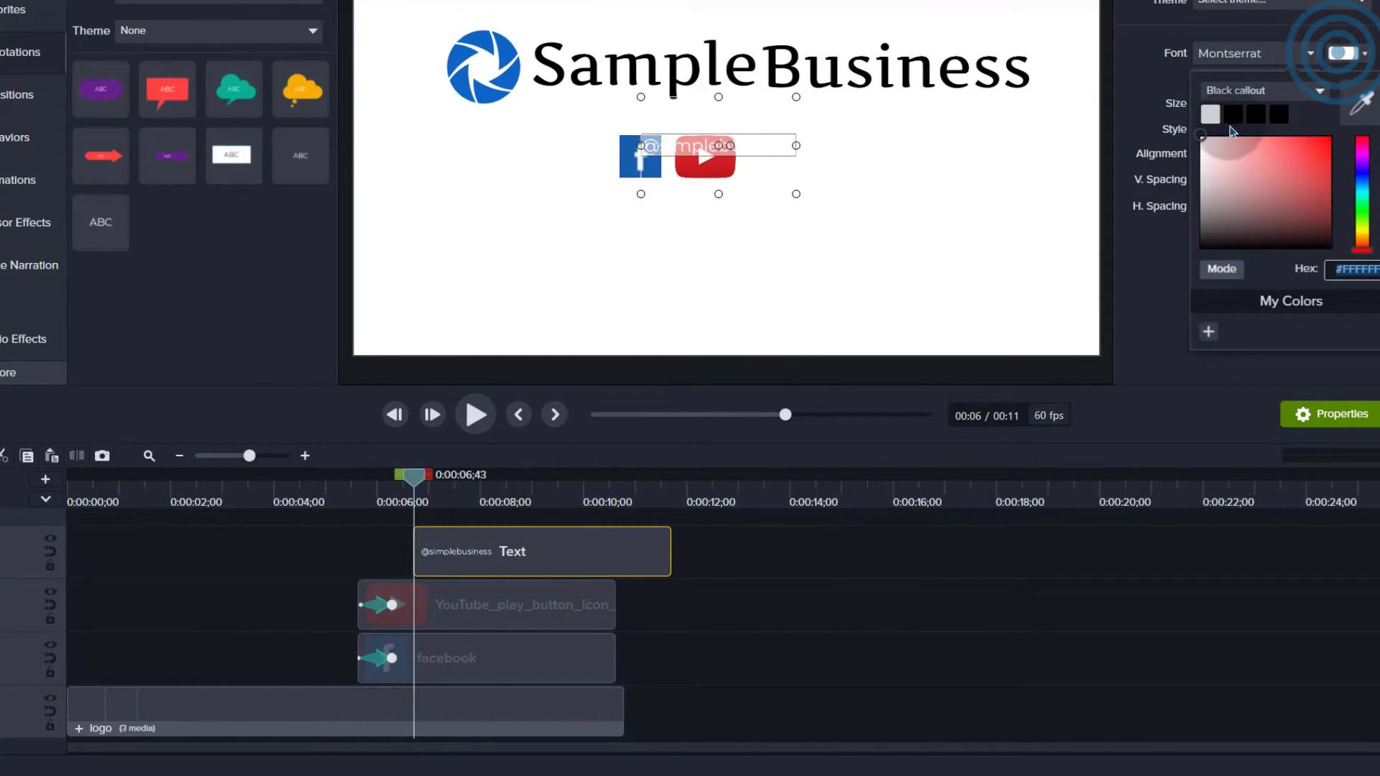
left_click(1358, 103)
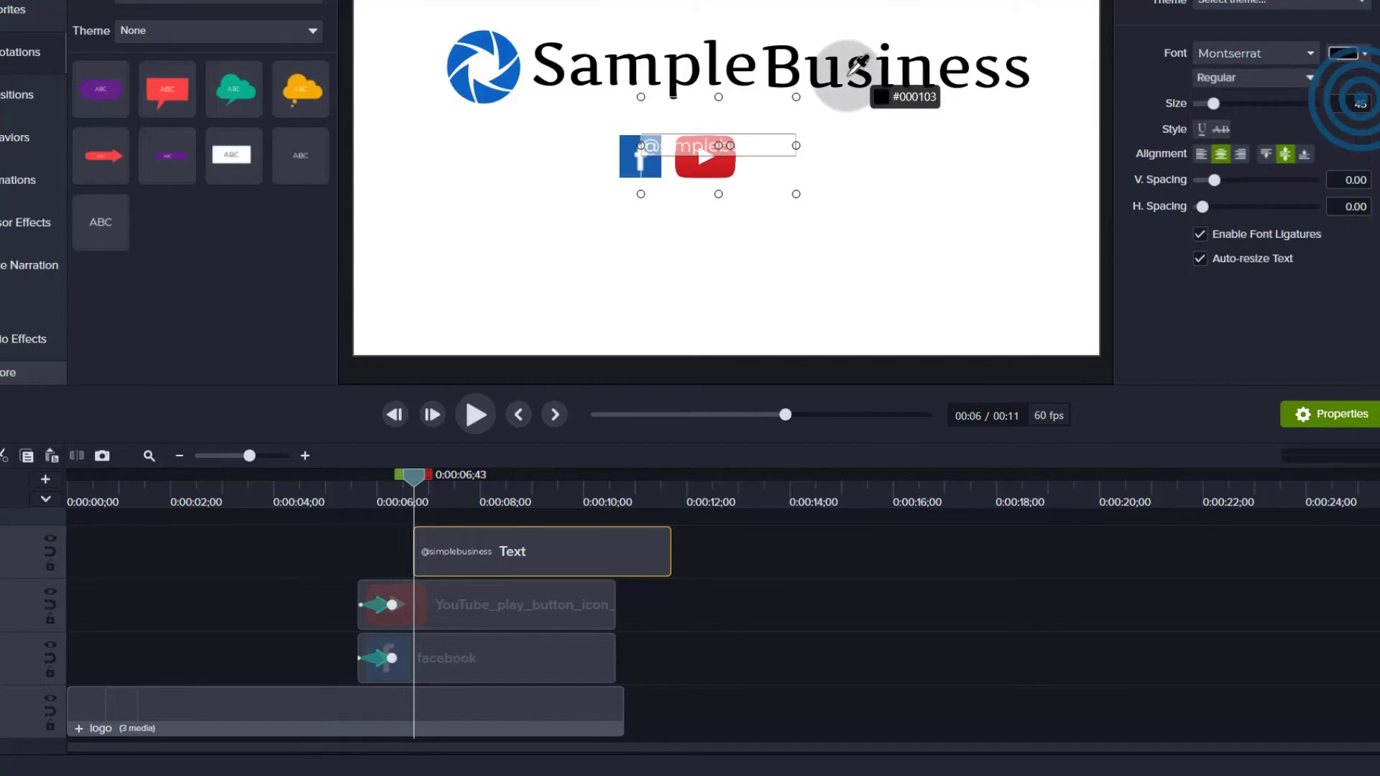
left_click(631, 60)
left_click(986, 165)
left_click(697, 139)
left_click_drag(698, 139, 804, 154)
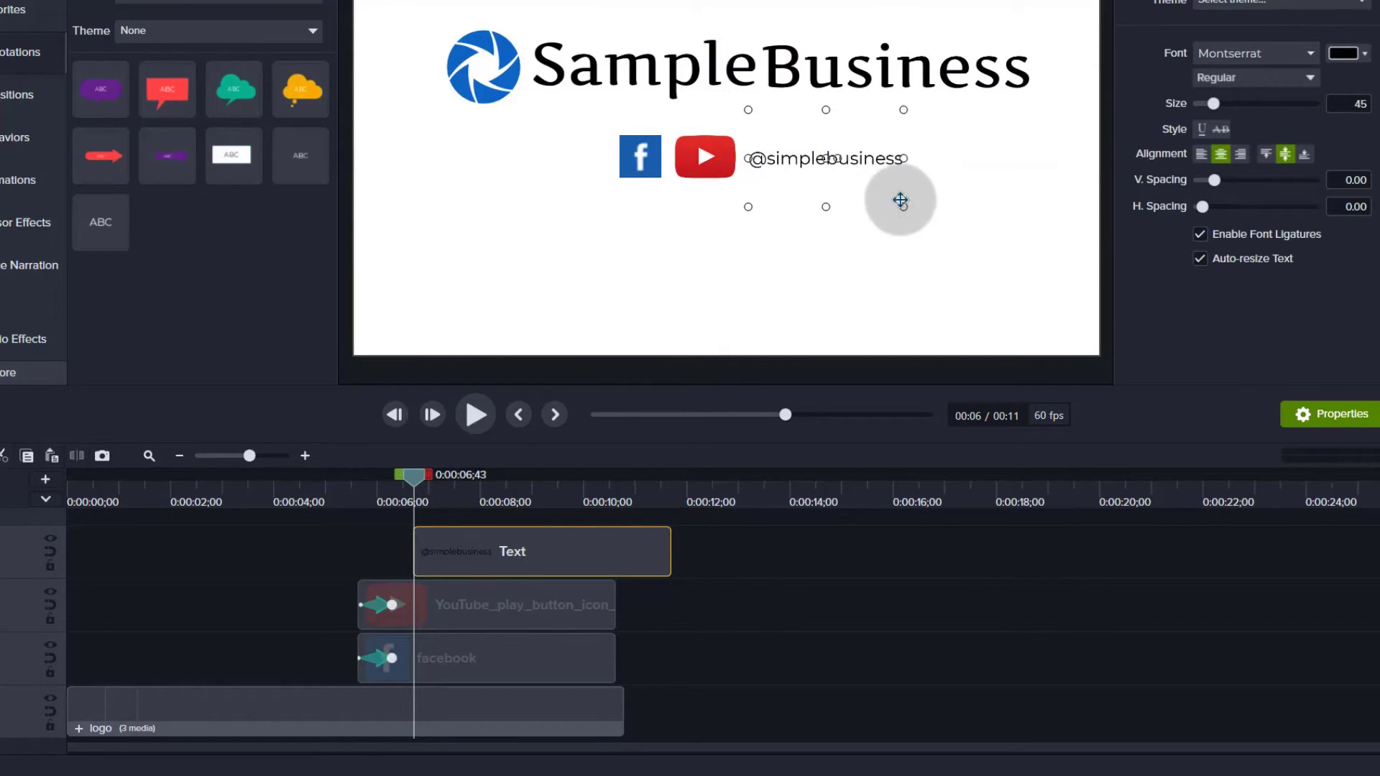
left_click_drag(903, 207, 958, 234)
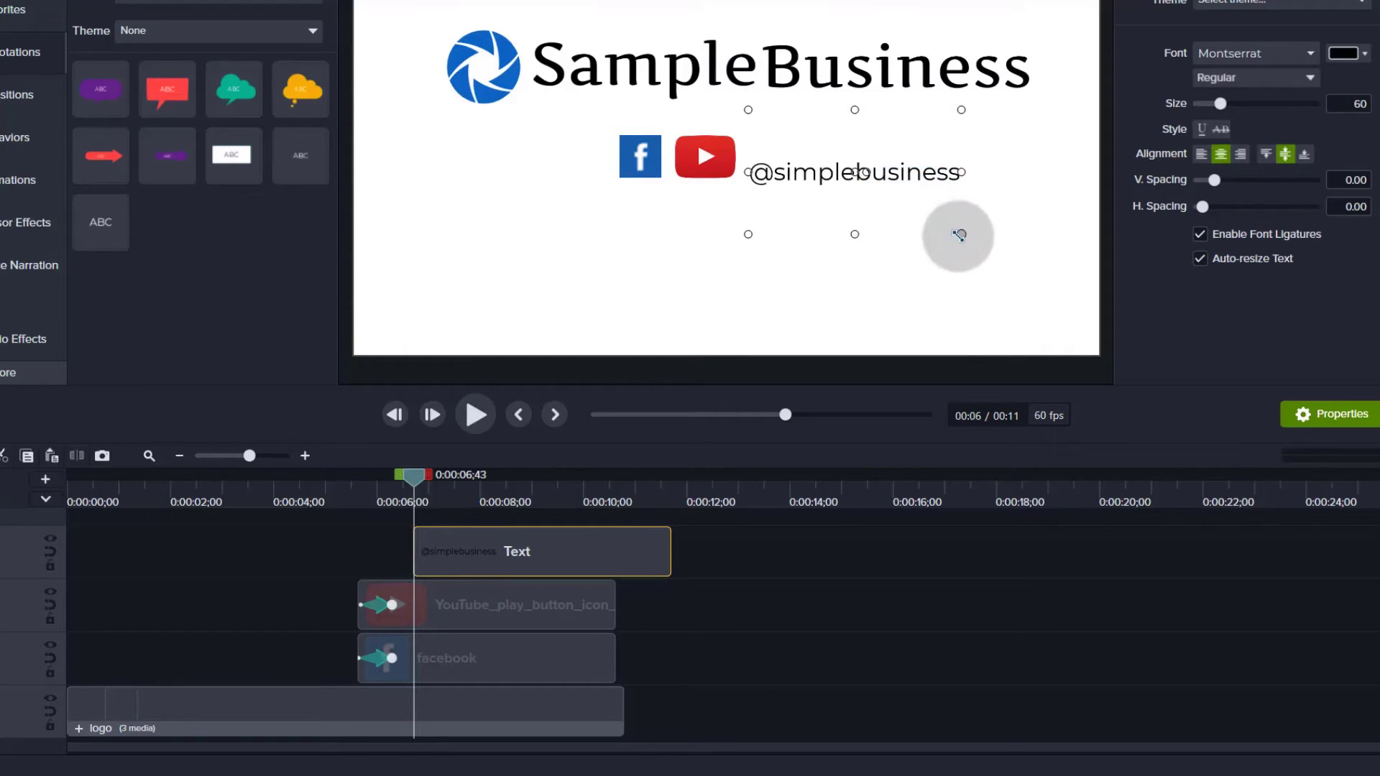
left_click_drag(826, 173, 826, 158)
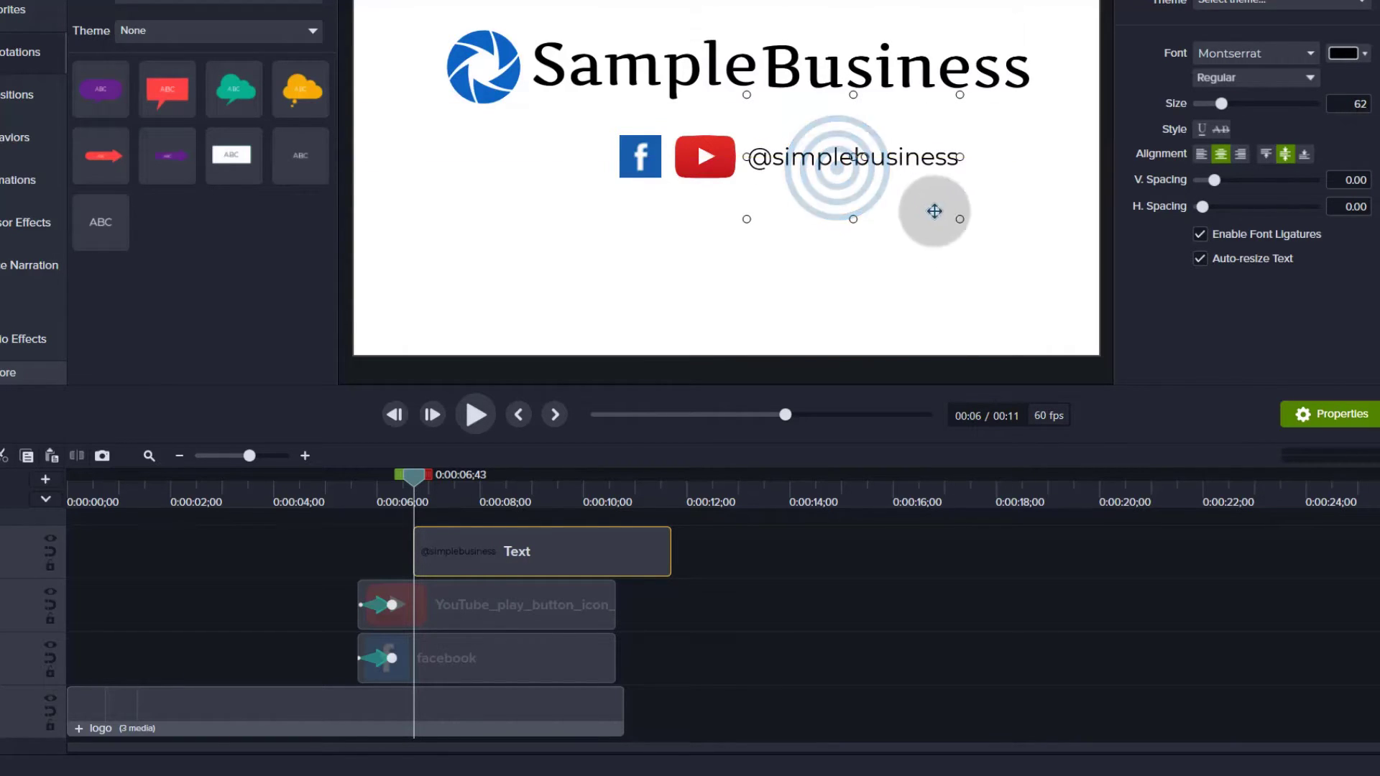
left_click(956, 212)
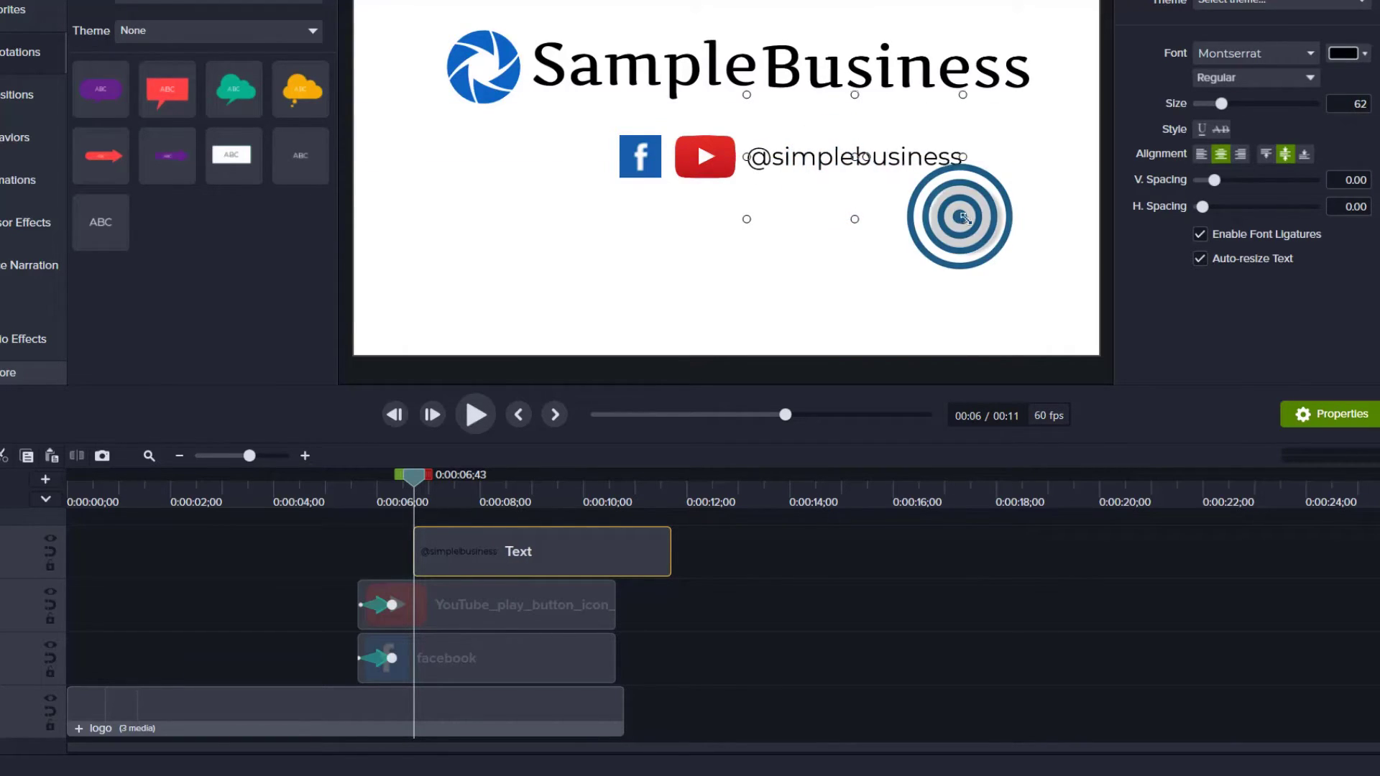
left_click(869, 317)
left_click_drag(849, 159, 845, 151)
left_click(570, 232)
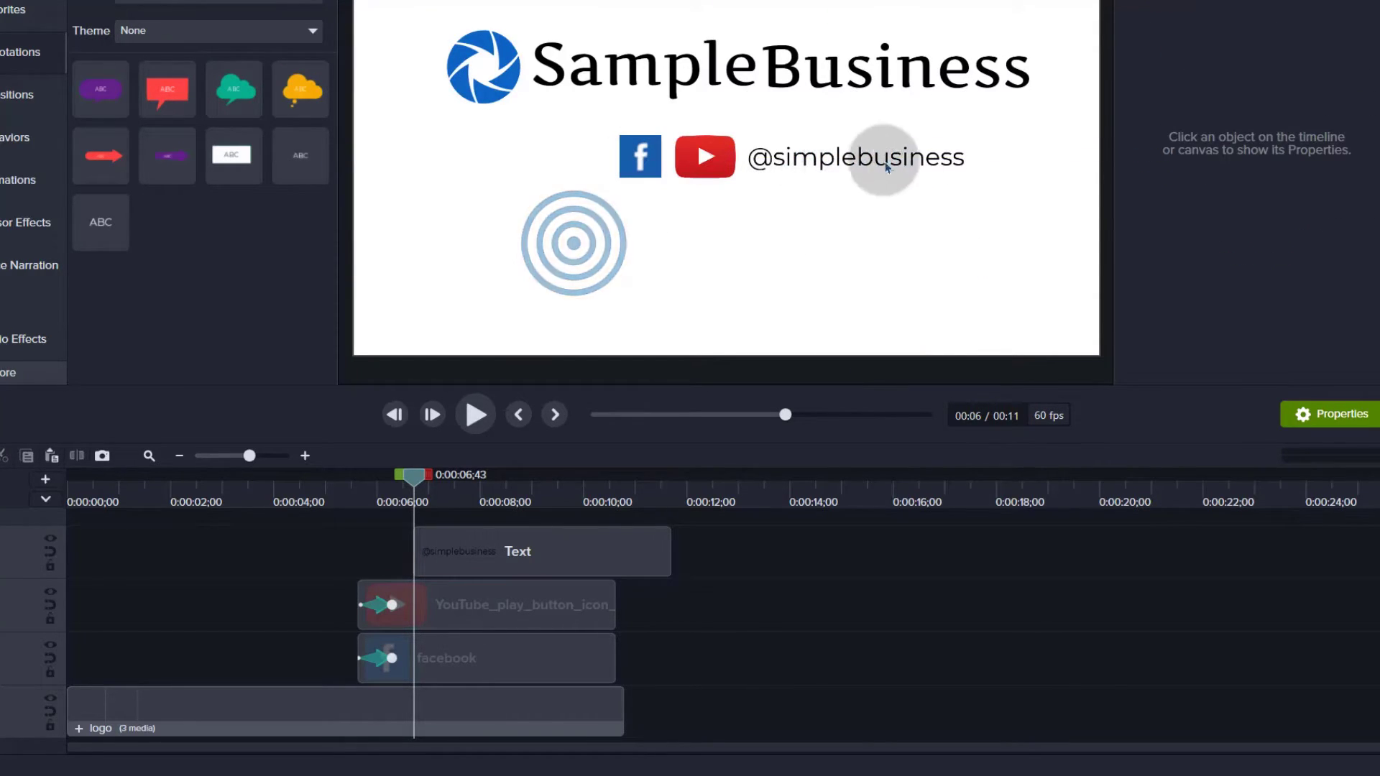
- Shift the text clip earlier on Track 4 so it starts where the icons' entrance animations end
left_click(865, 155)
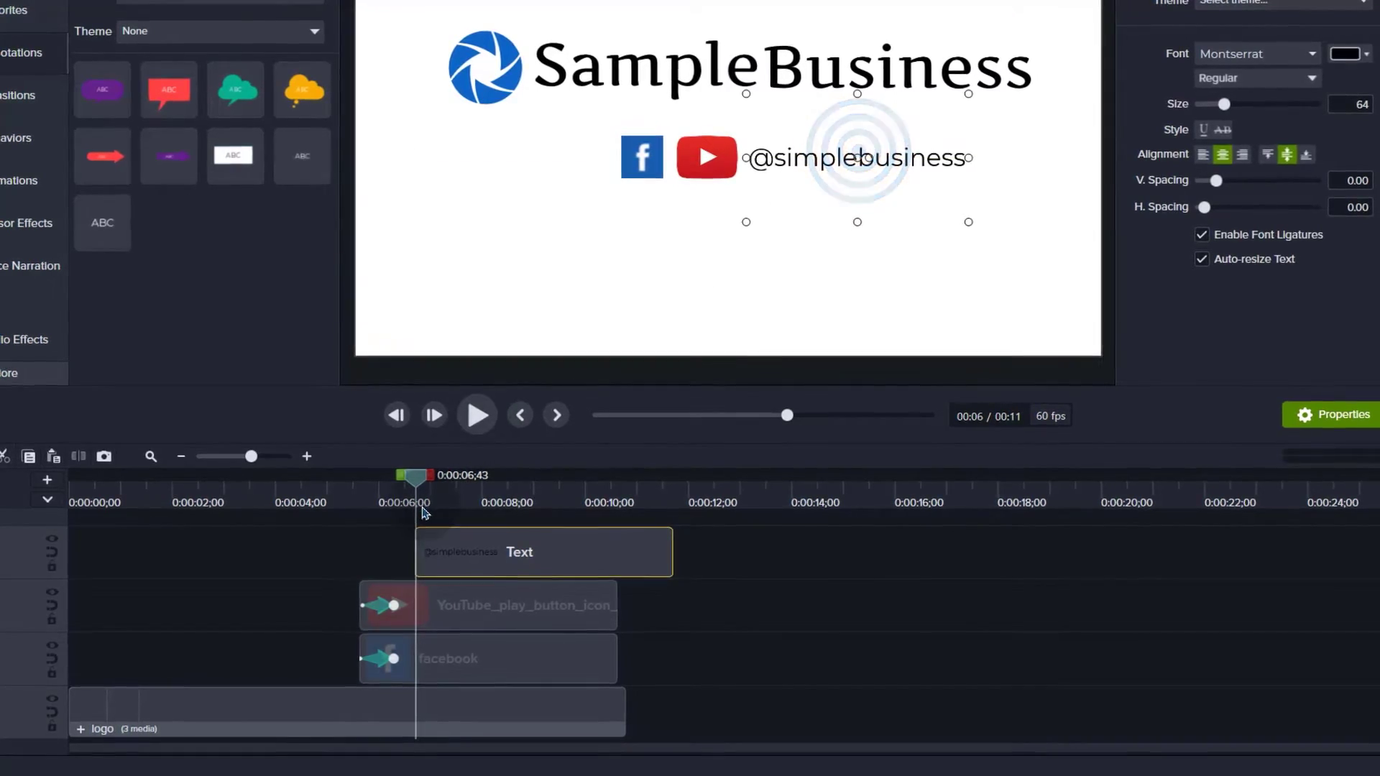
left_click_drag(428, 480, 402, 479)
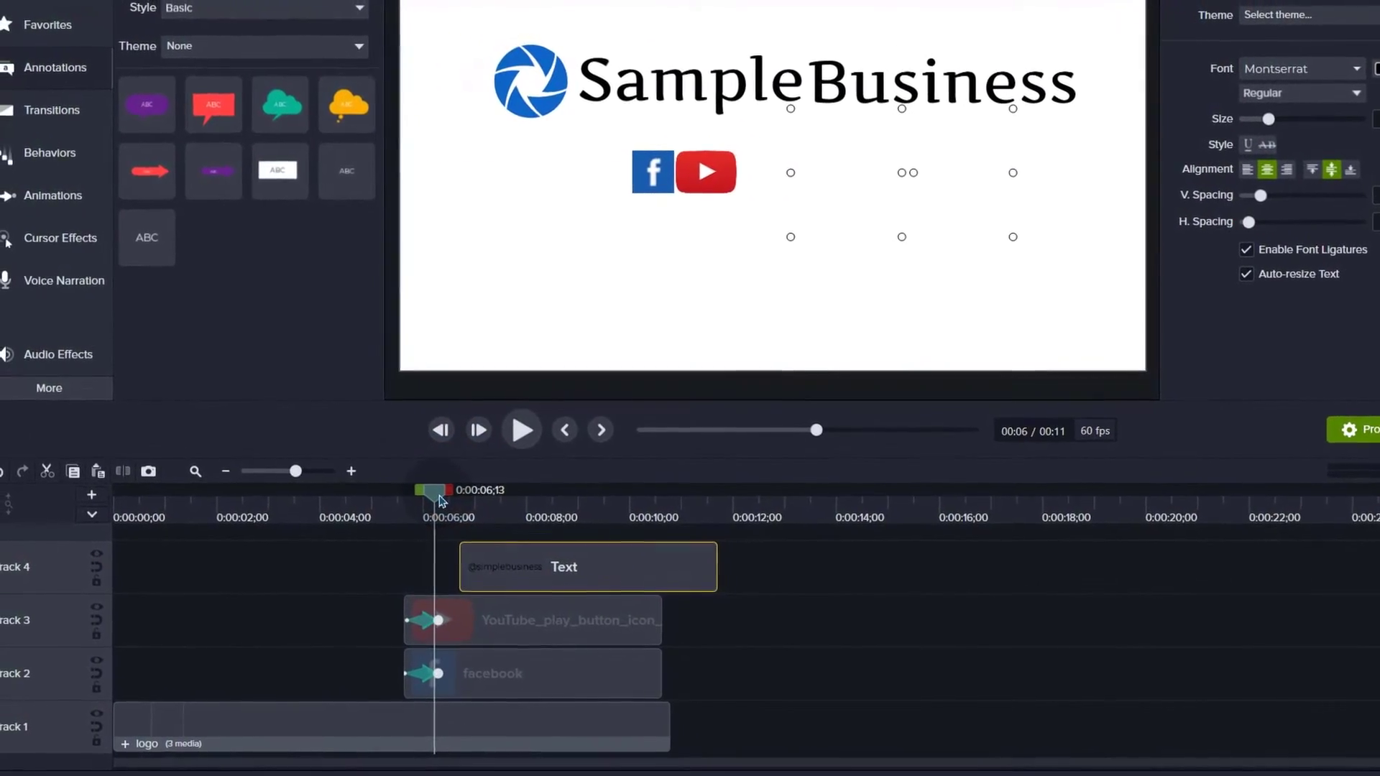
left_click_drag(559, 578, 538, 578)
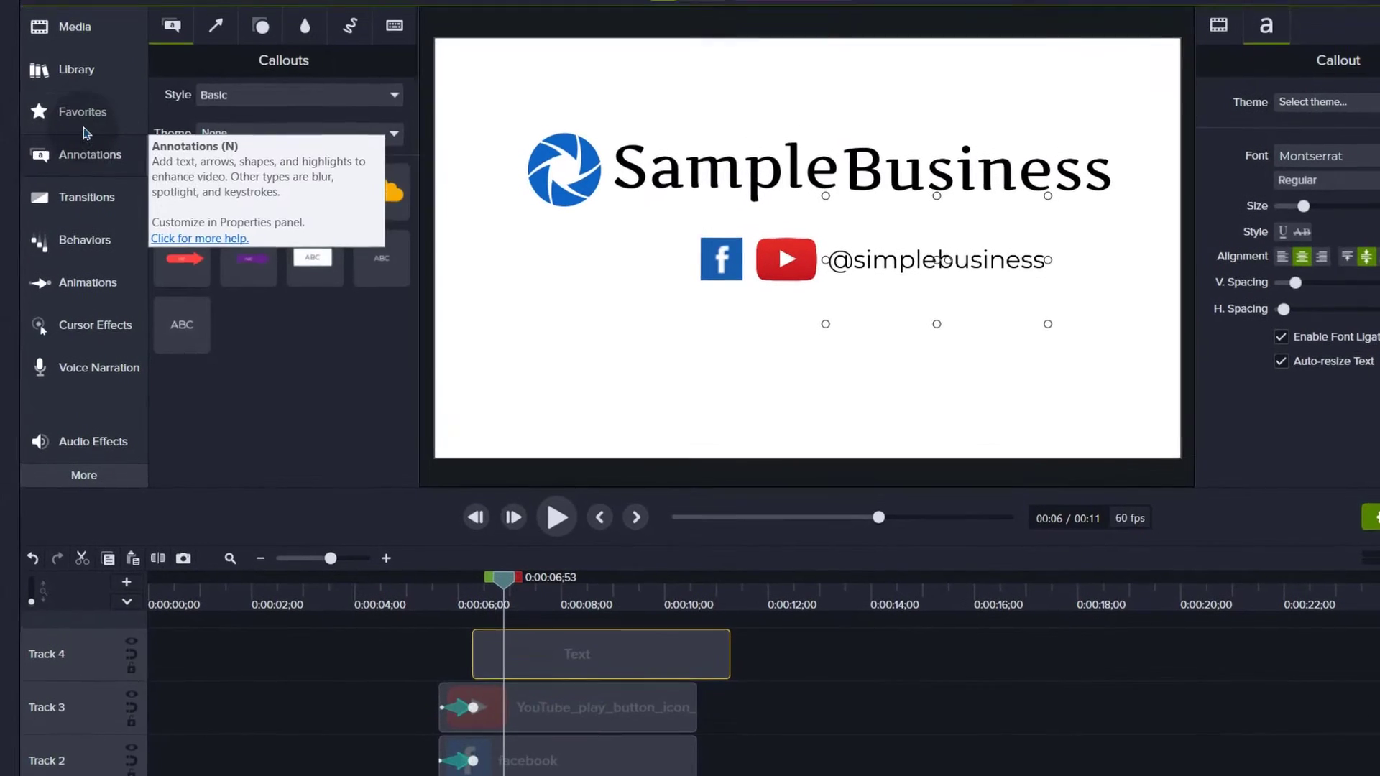
- Add a Custom animation to the text clip at 0:00:06;49 and set its starting position beyond the canvas's right edge
left_click(86, 287)
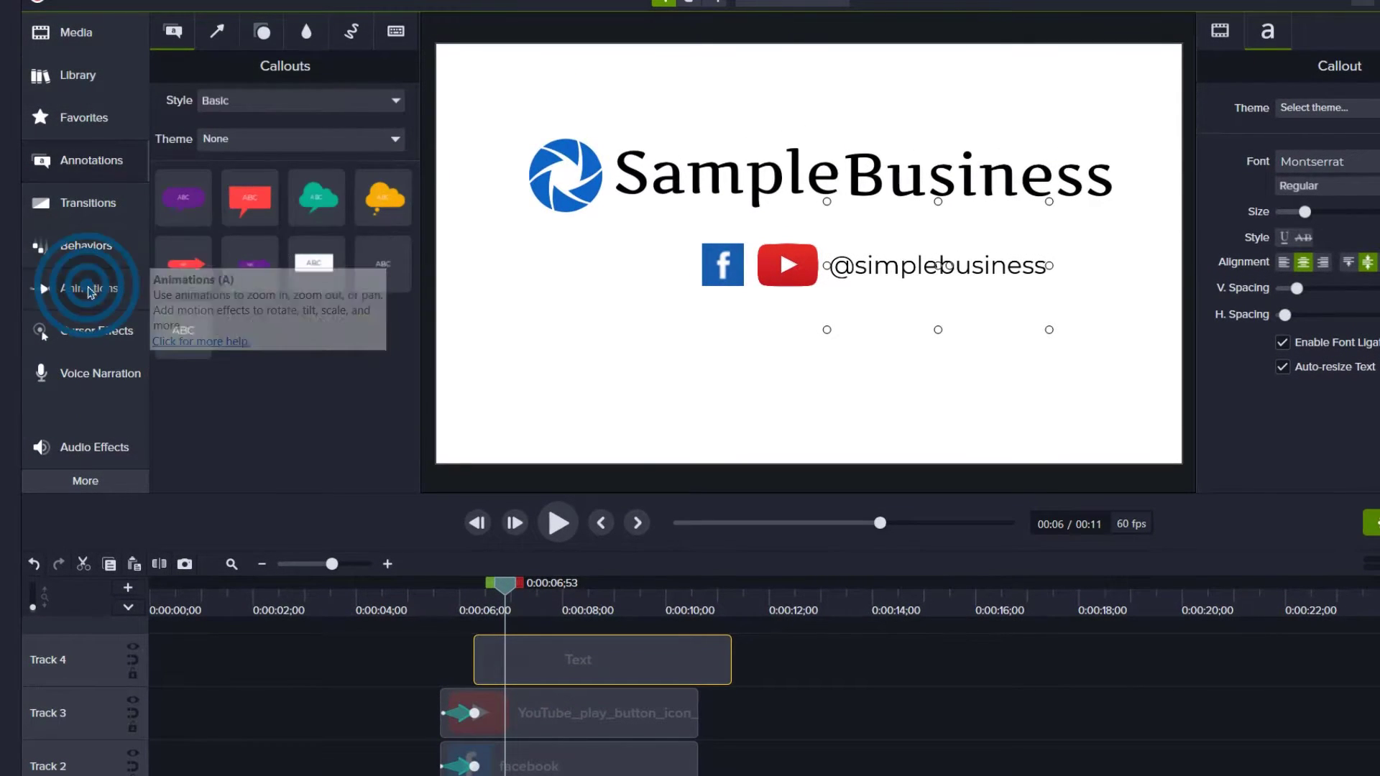
left_click_drag(229, 82, 501, 659)
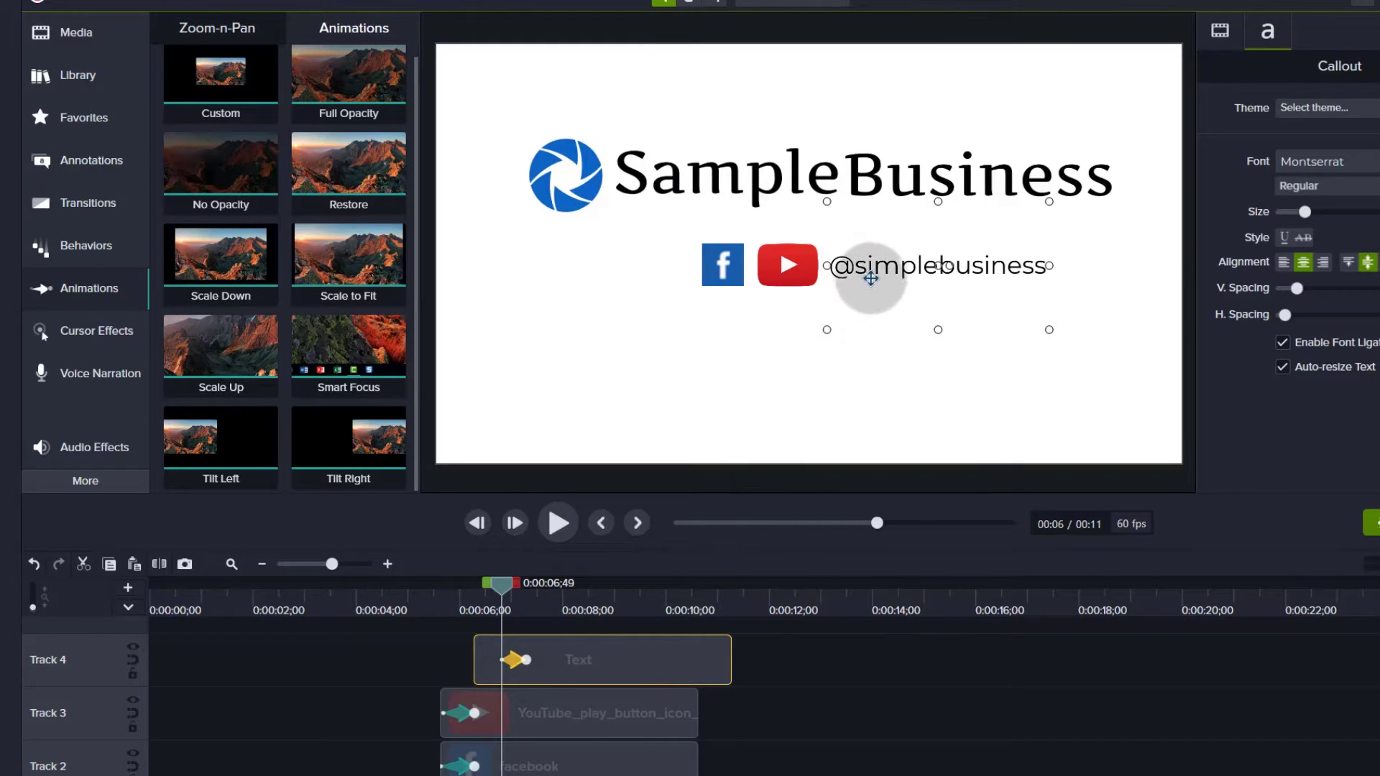
left_click_drag(854, 264, 1235, 259)
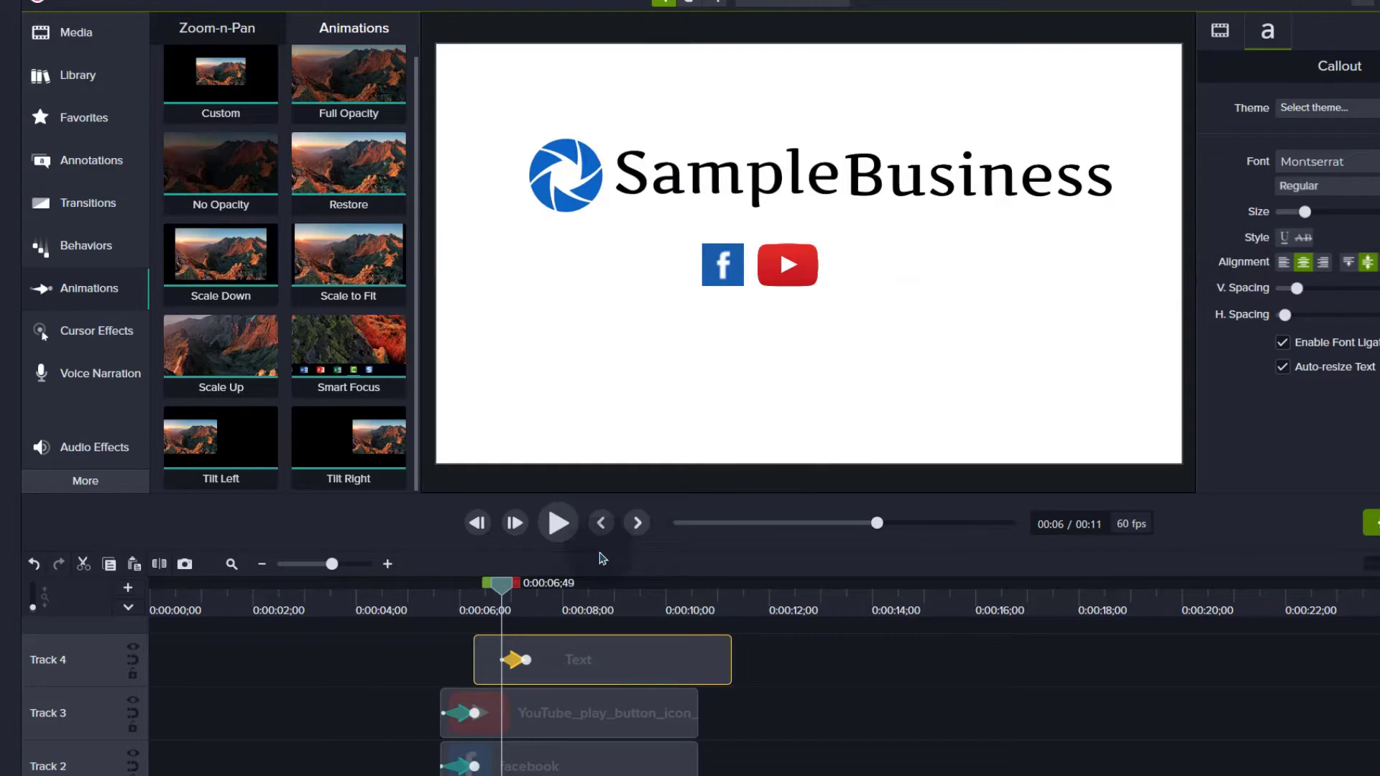
- Move the text's animation to the start of its clip and play back the text's entrance
left_click_drag(501, 587, 429, 583)
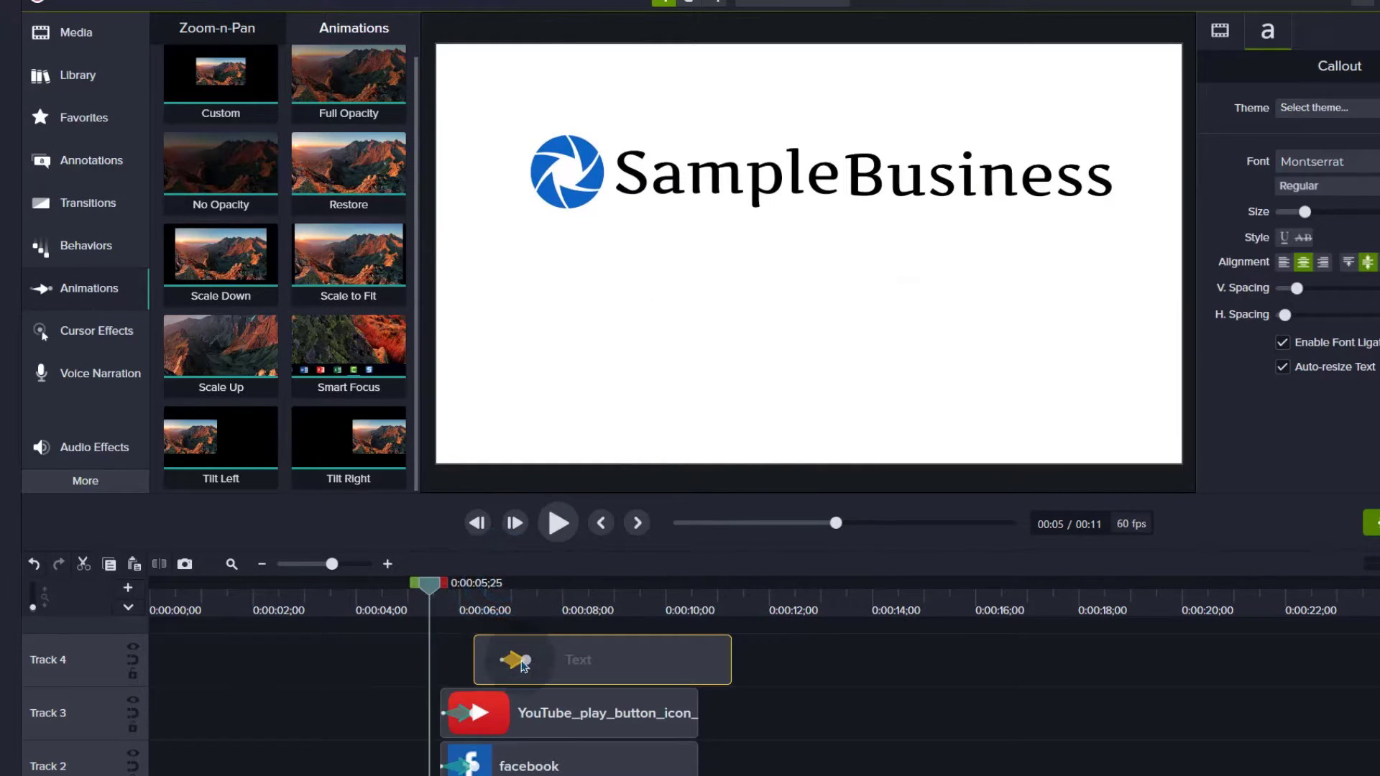
left_click_drag(519, 663, 494, 660)
left_click(557, 529)
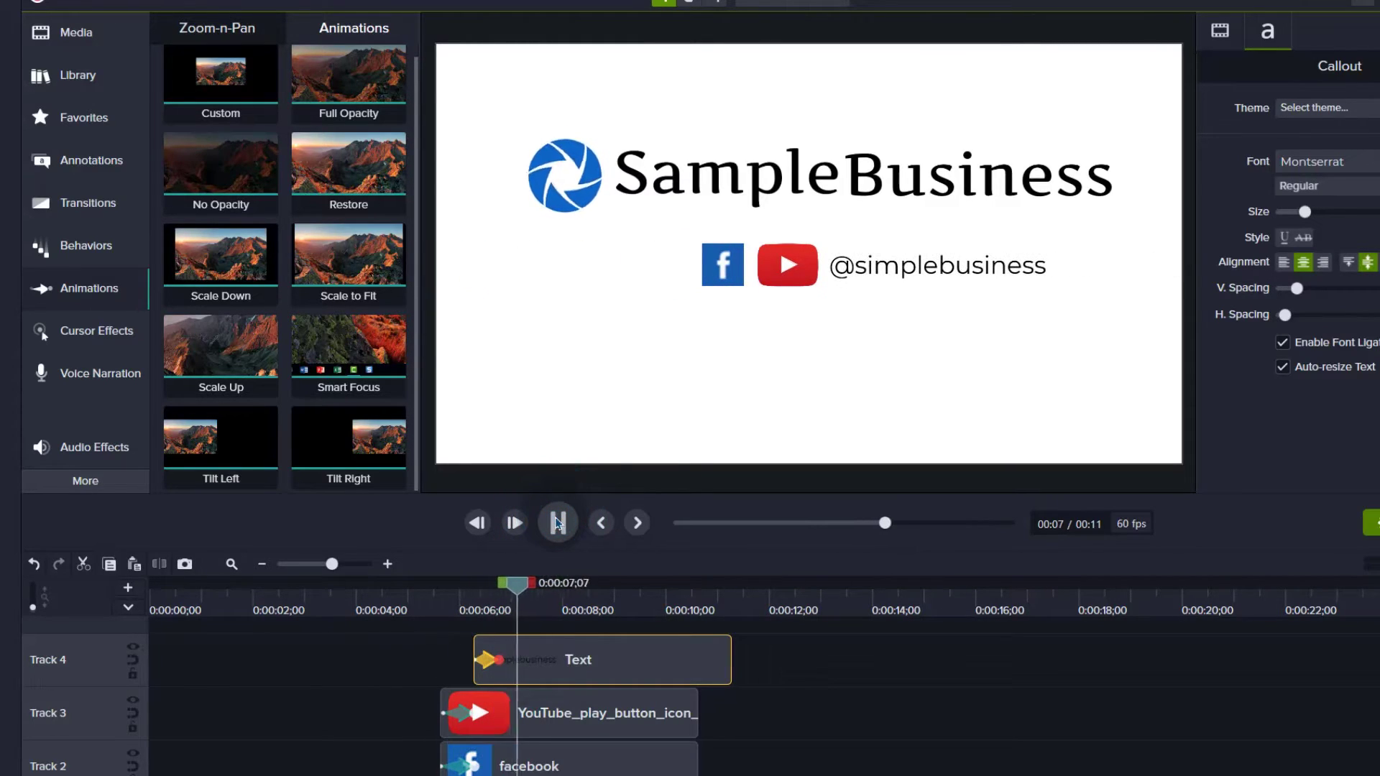
left_click(556, 523)
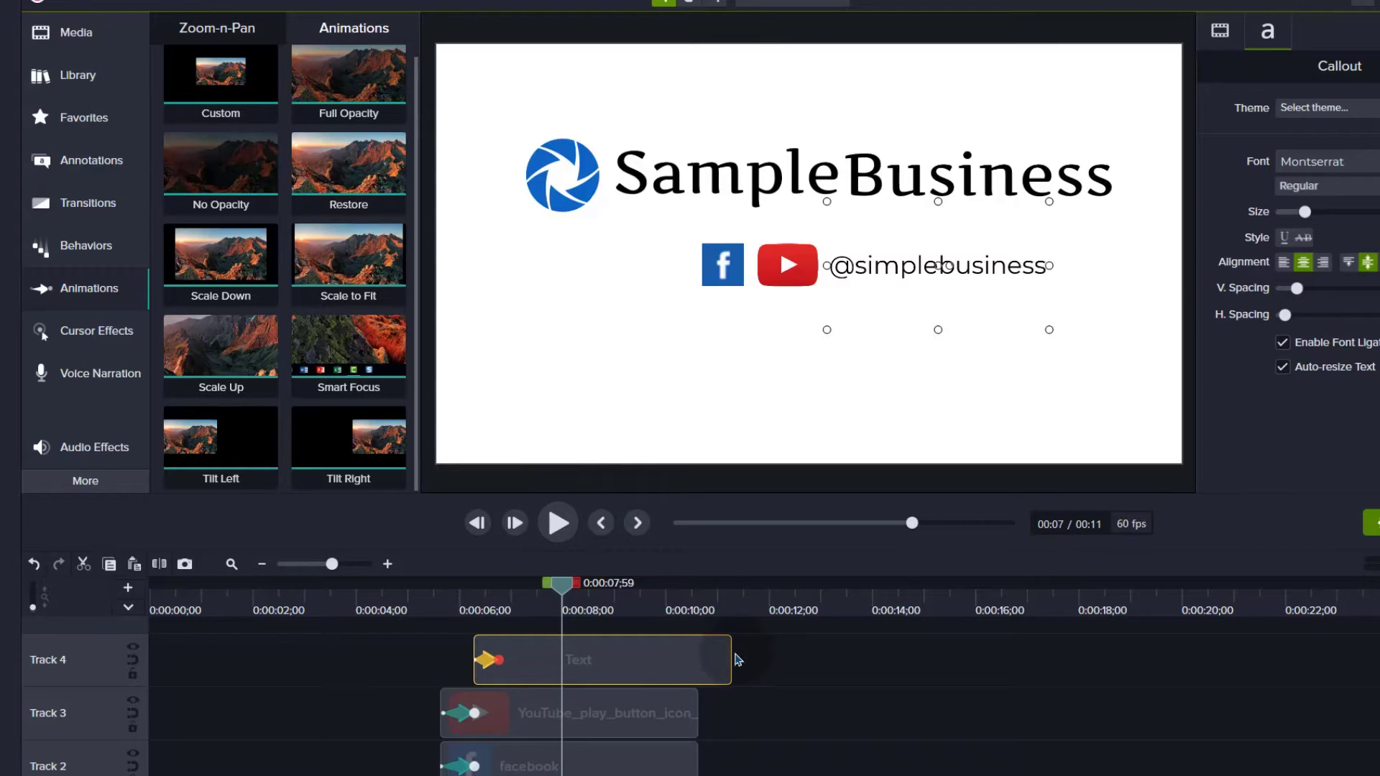
- Trim the end of the text clip to match the icon clips, and preview the icons and text sliding in
left_click_drag(728, 654, 697, 660)
left_click(809, 388)
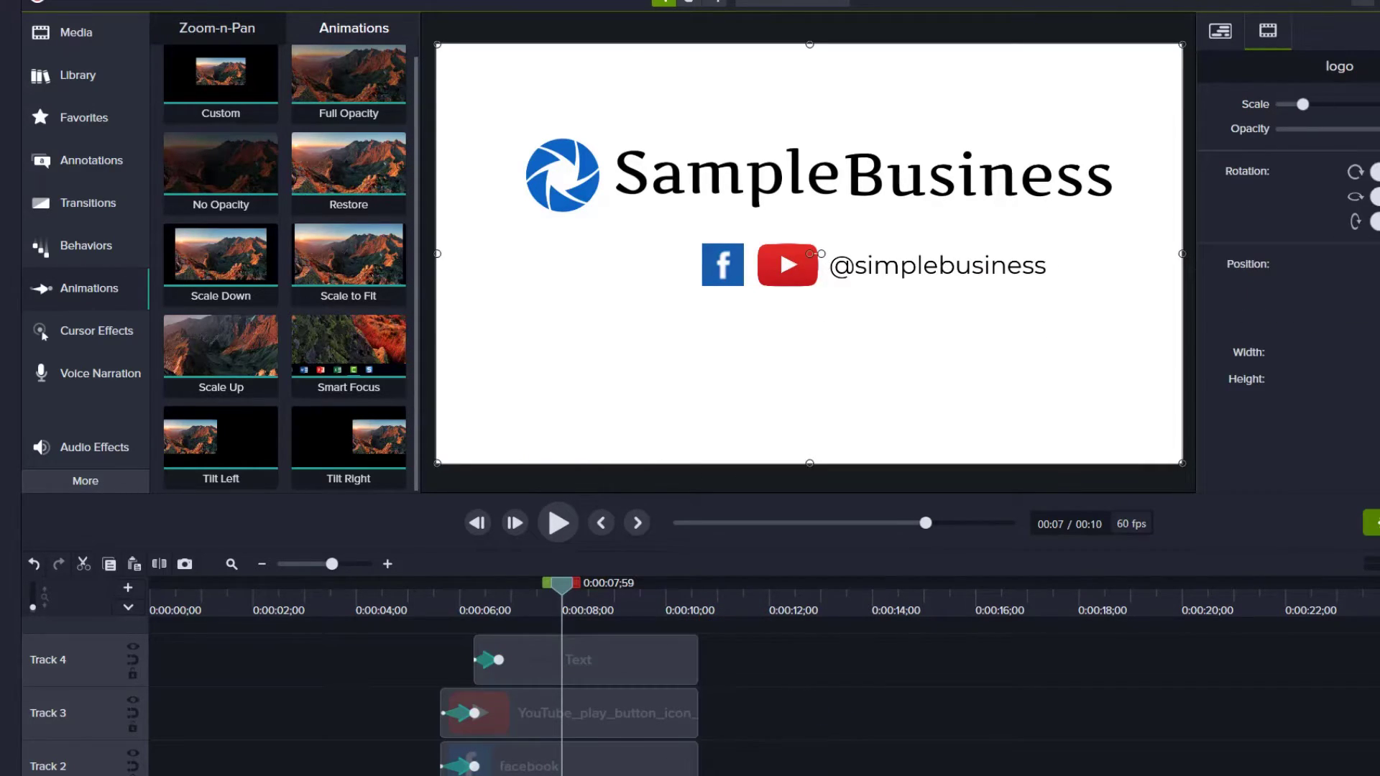
left_click_drag(563, 585, 437, 584)
left_click(556, 523)
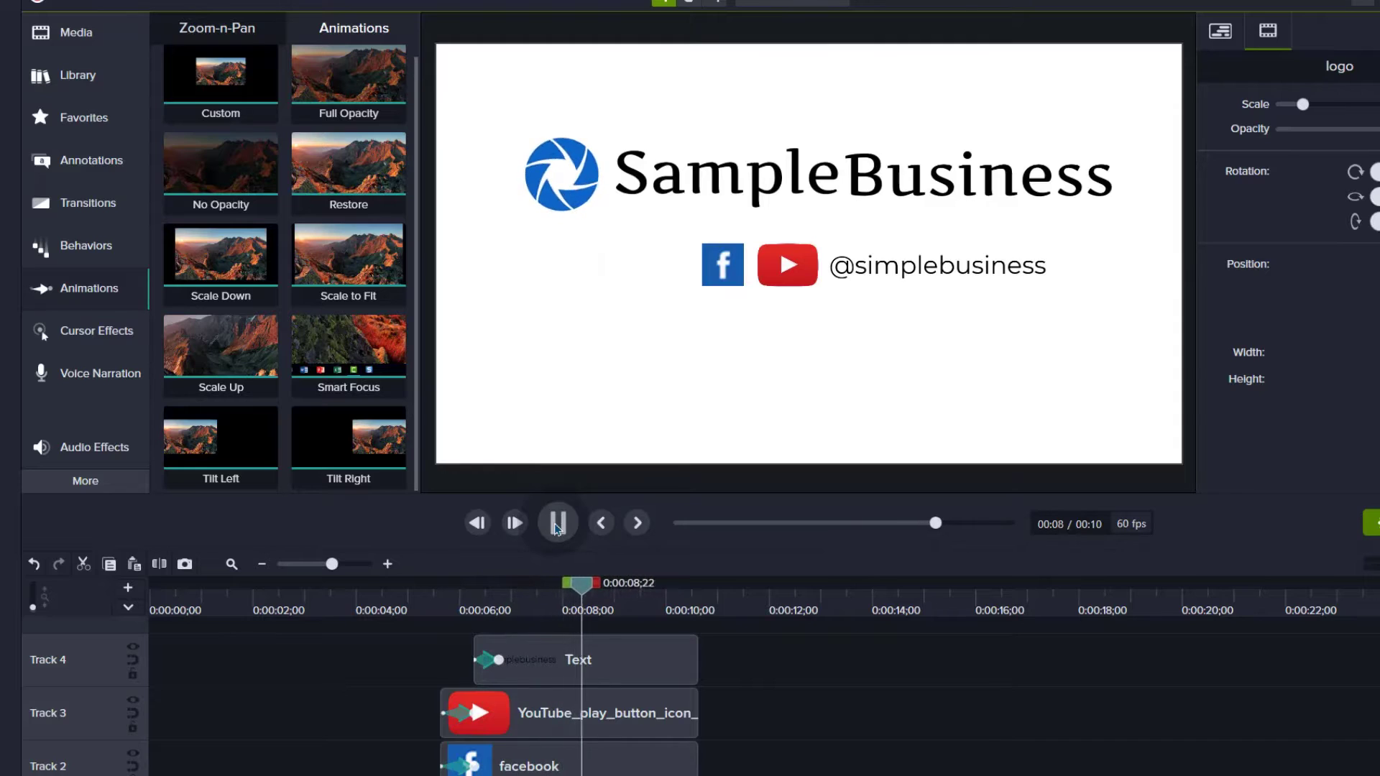
left_click(556, 526)
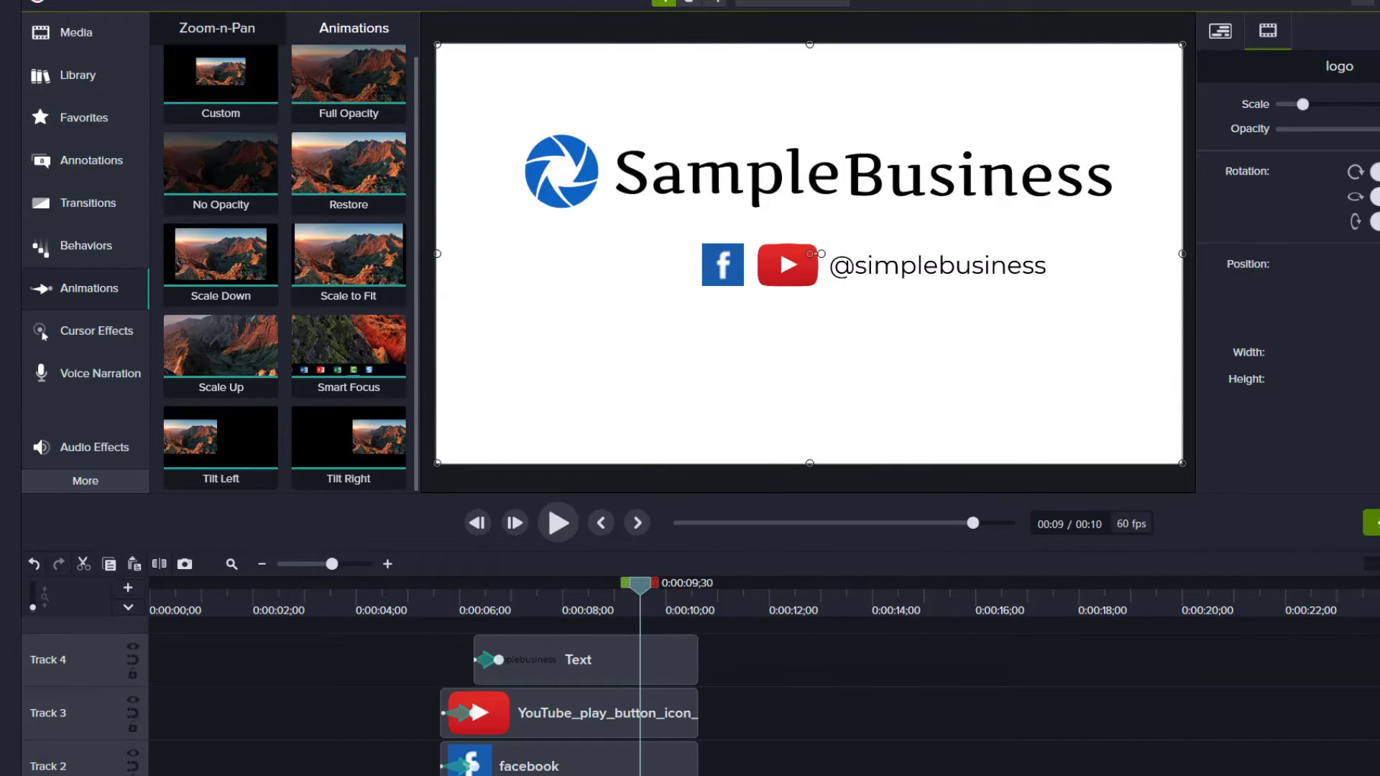
- Add a No Opacity animation to the end of the text clip, shortened to start at 0:00:09;55
left_click_drag(633, 589, 672, 588)
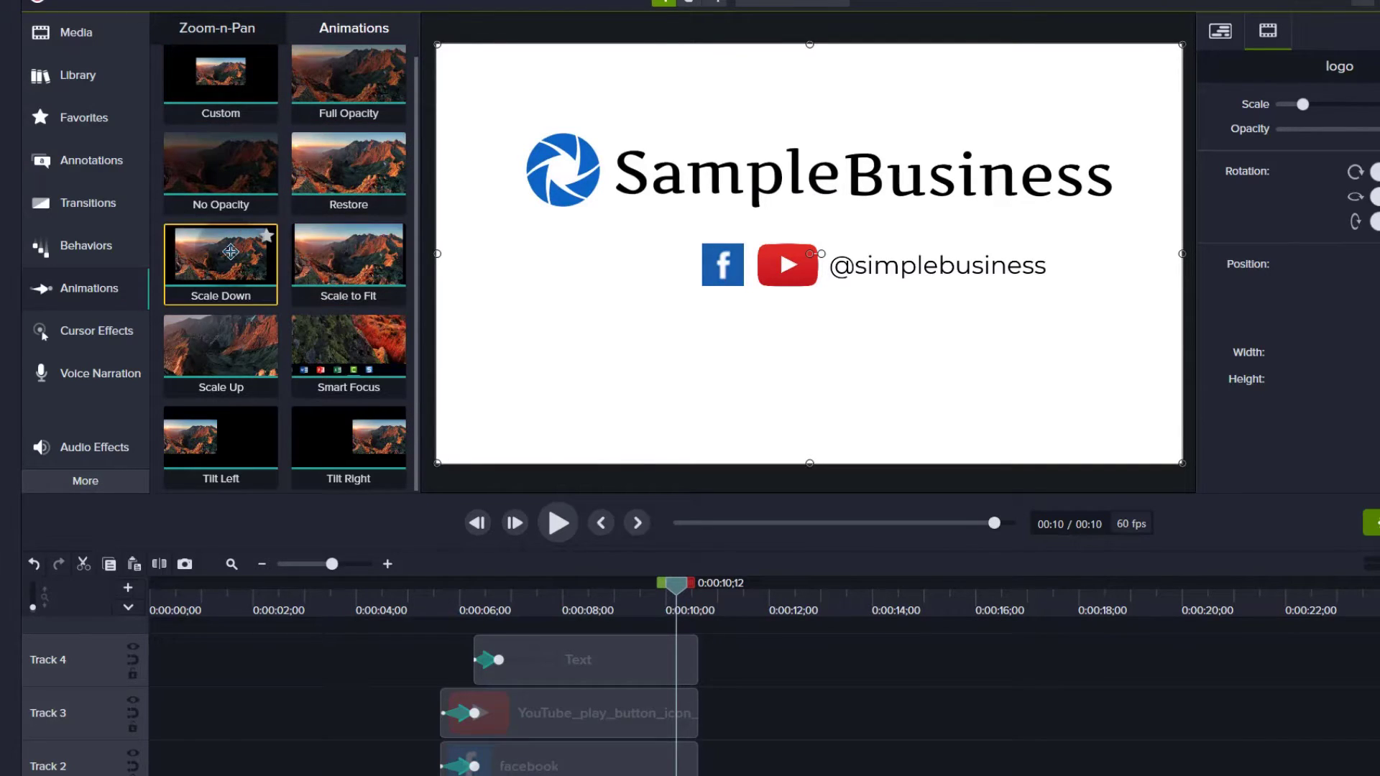
left_click_drag(210, 153, 687, 679)
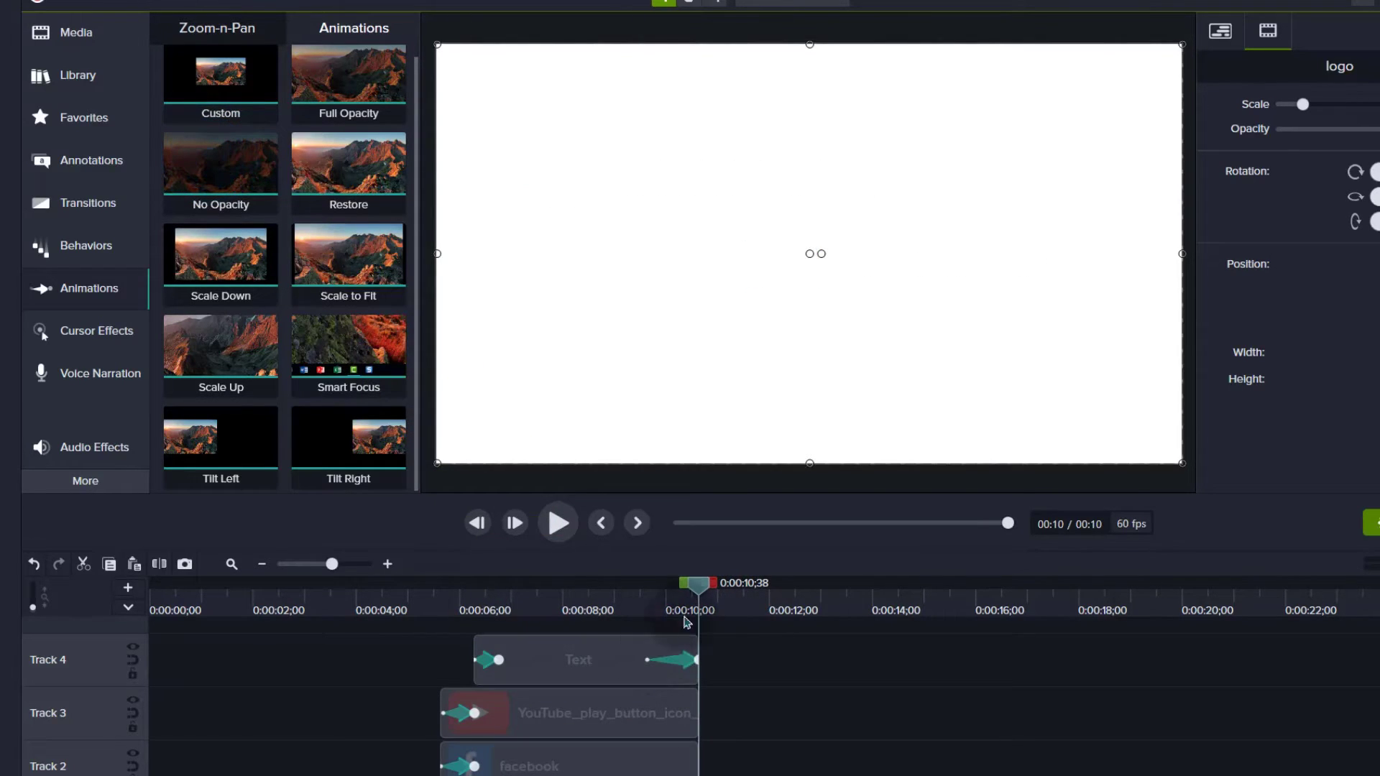
left_click_drag(698, 590, 635, 606)
left_click_drag(651, 659, 661, 660)
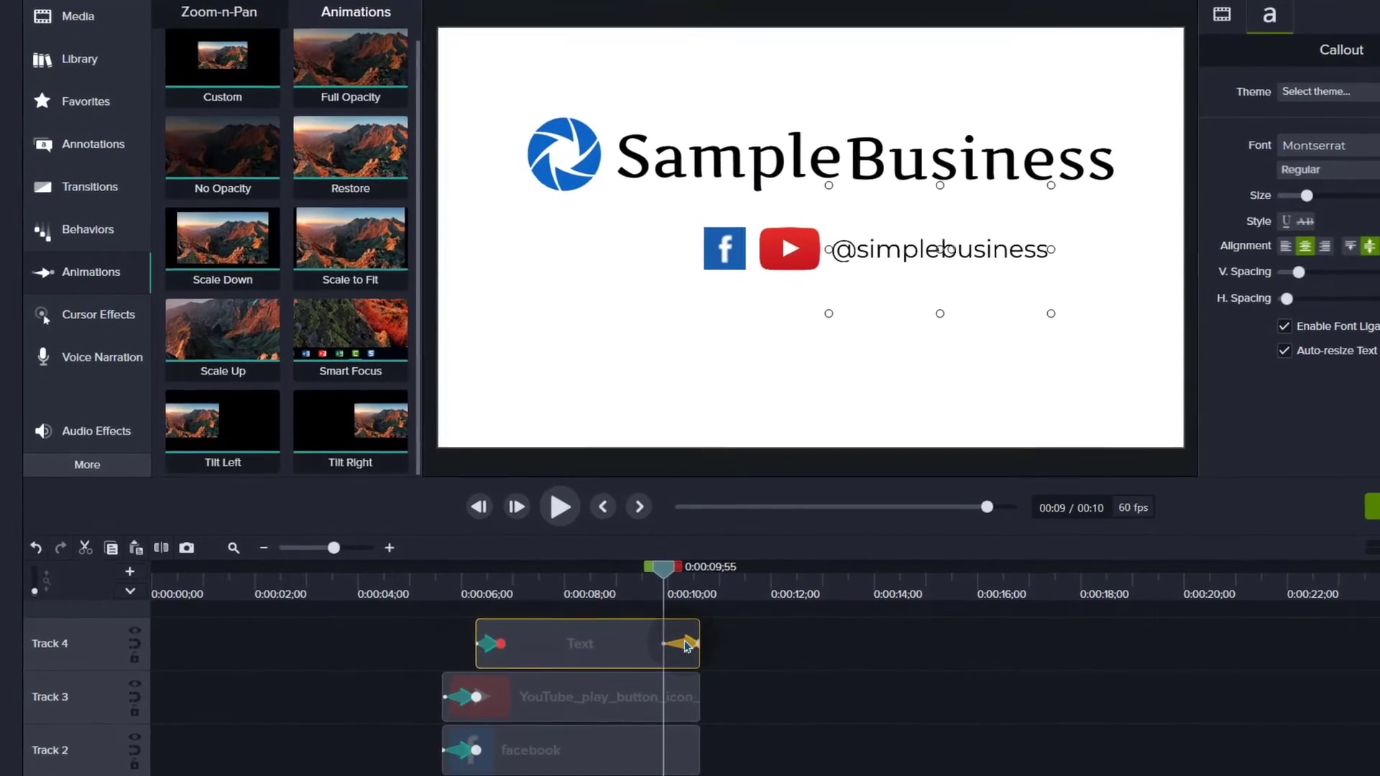
- Select the text, YouTube, facebook and logo clips together and add a fade-out animation ending at 0:00:07;28 to all four
left_click(687, 661)
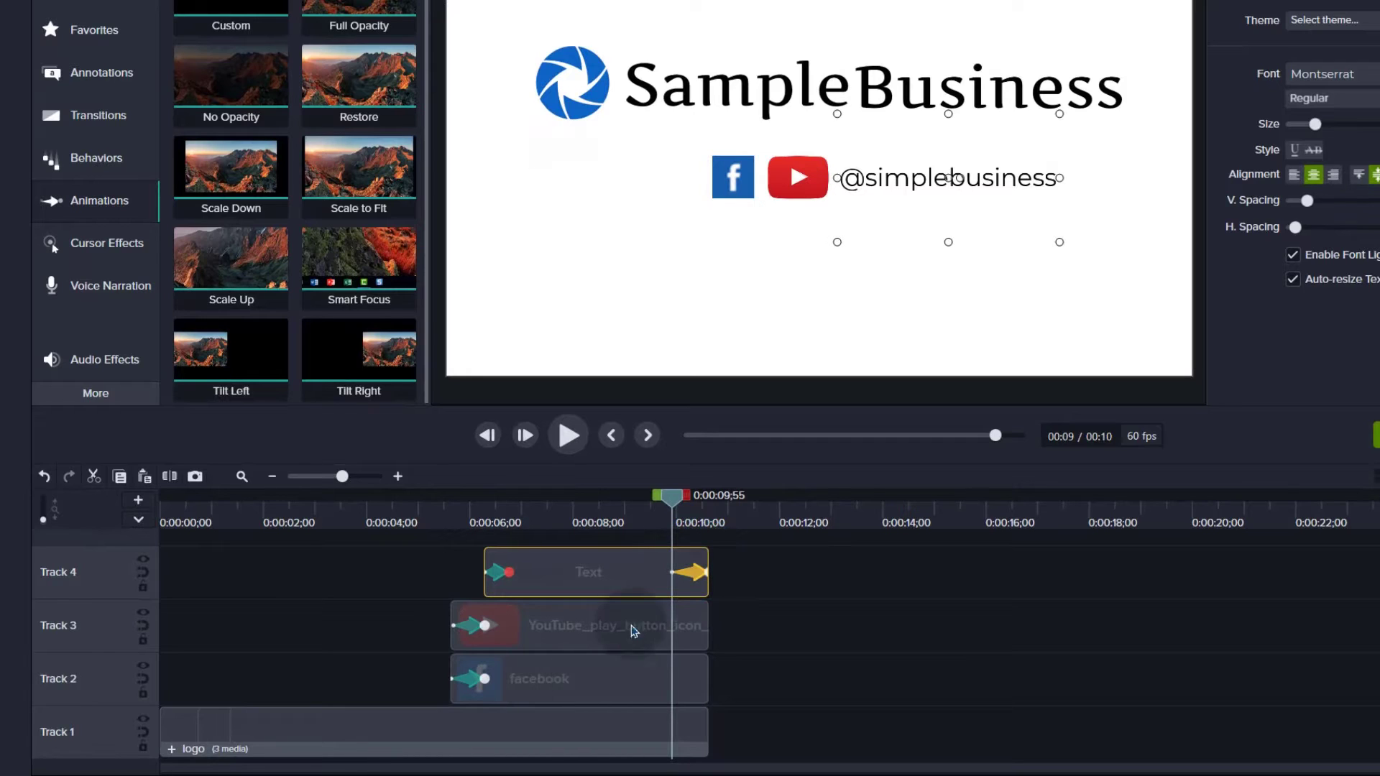
left_click_drag(697, 405, 680, 226)
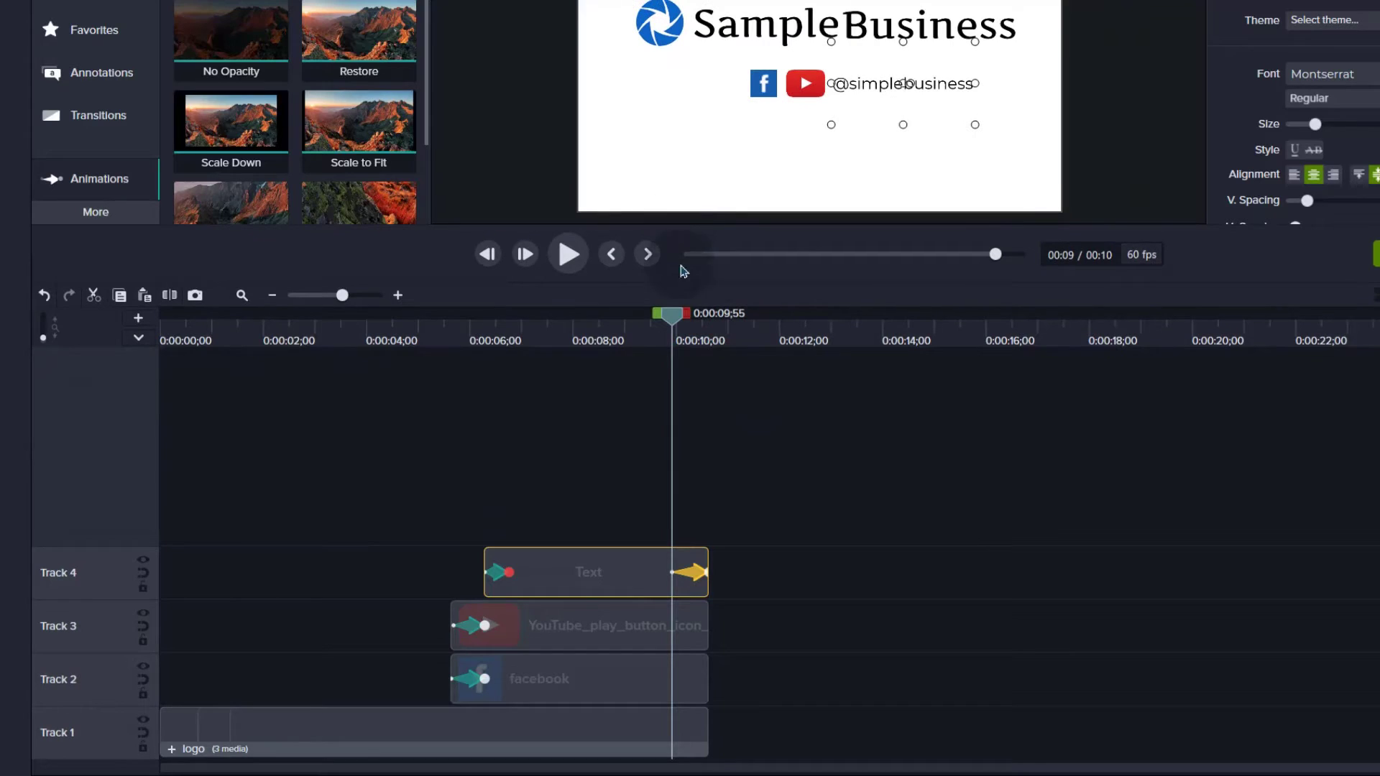
left_click(689, 629)
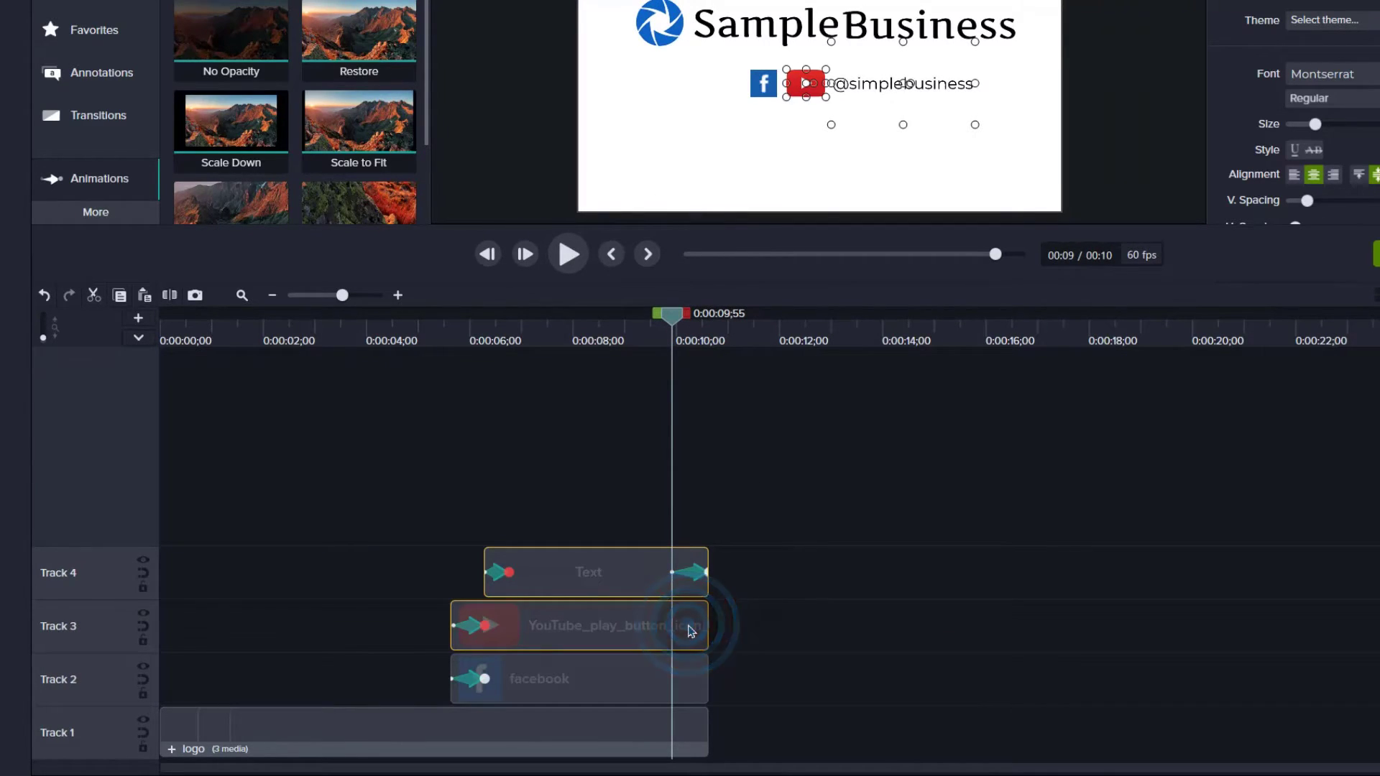
left_click(687, 695, "ctrl")
left_click(688, 742, "ctrl")
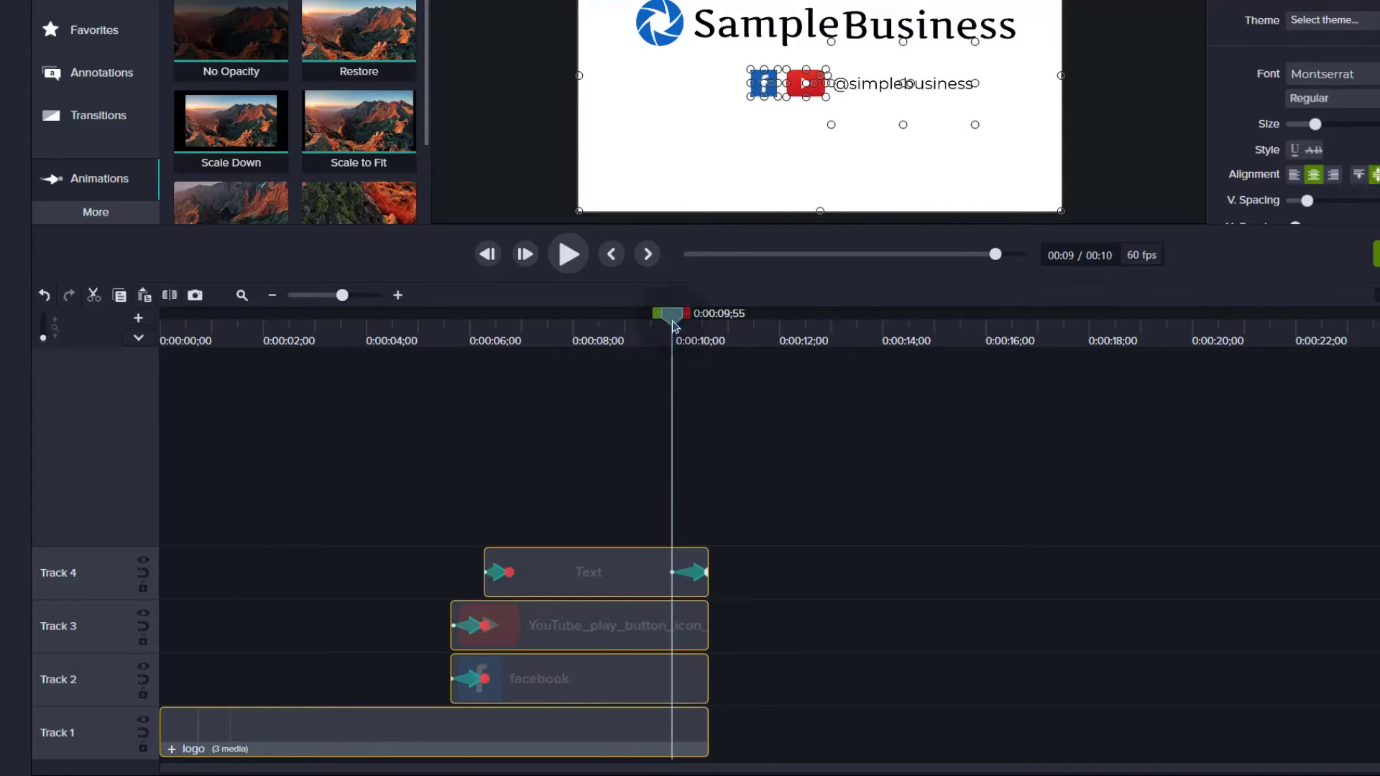
left_click_drag(677, 321, 713, 322)
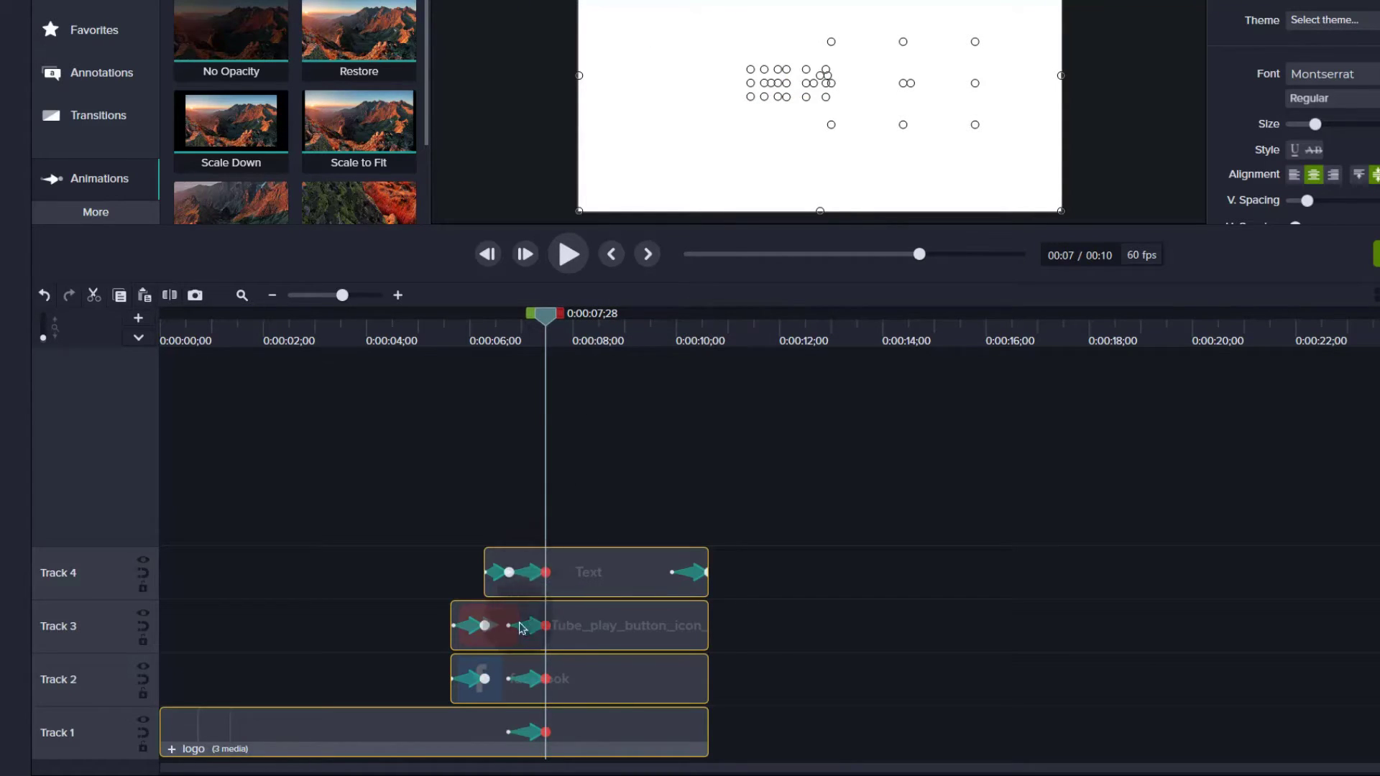
- Delete the text clip's original fade-out and move the four newly added fade-out animations together to the end of the clips
left_click(699, 573)
key("Delete")
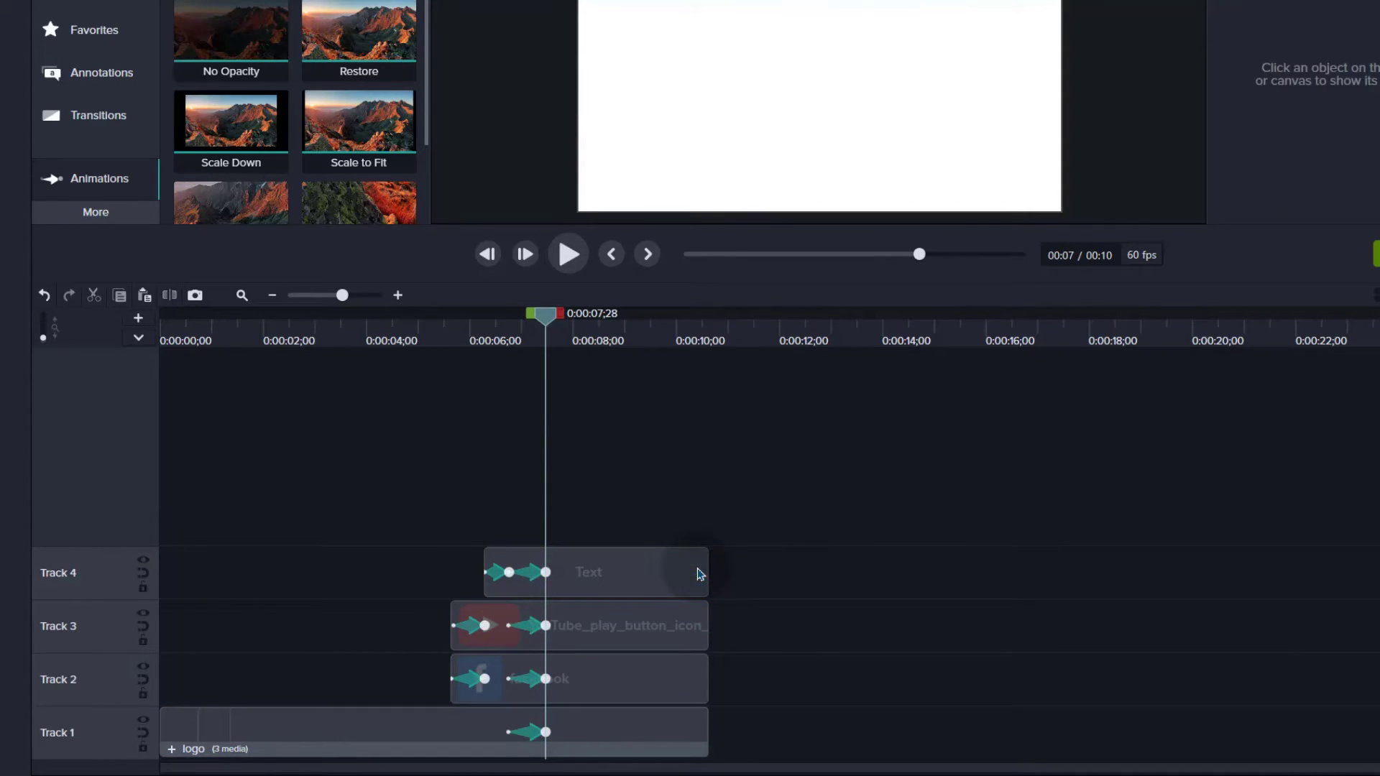
left_click(540, 580)
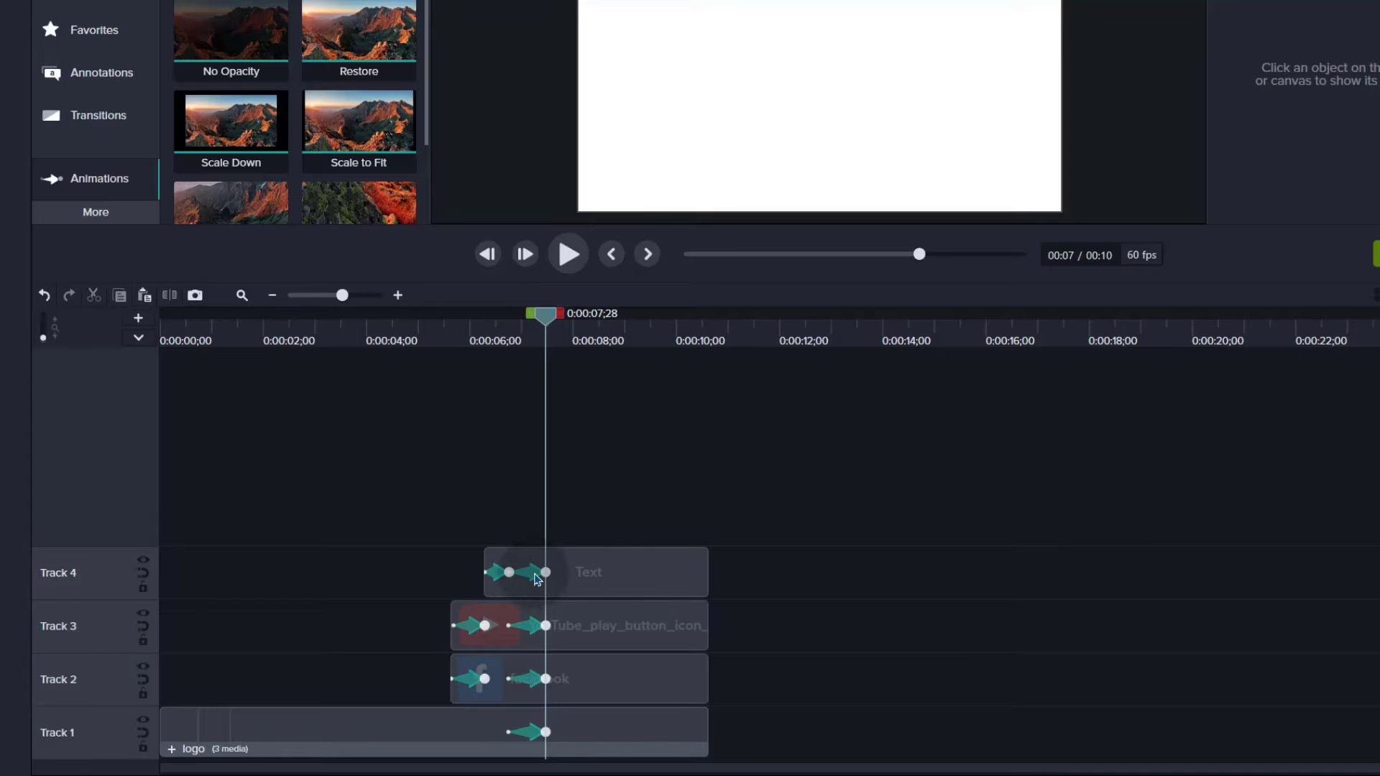
left_click(535, 580)
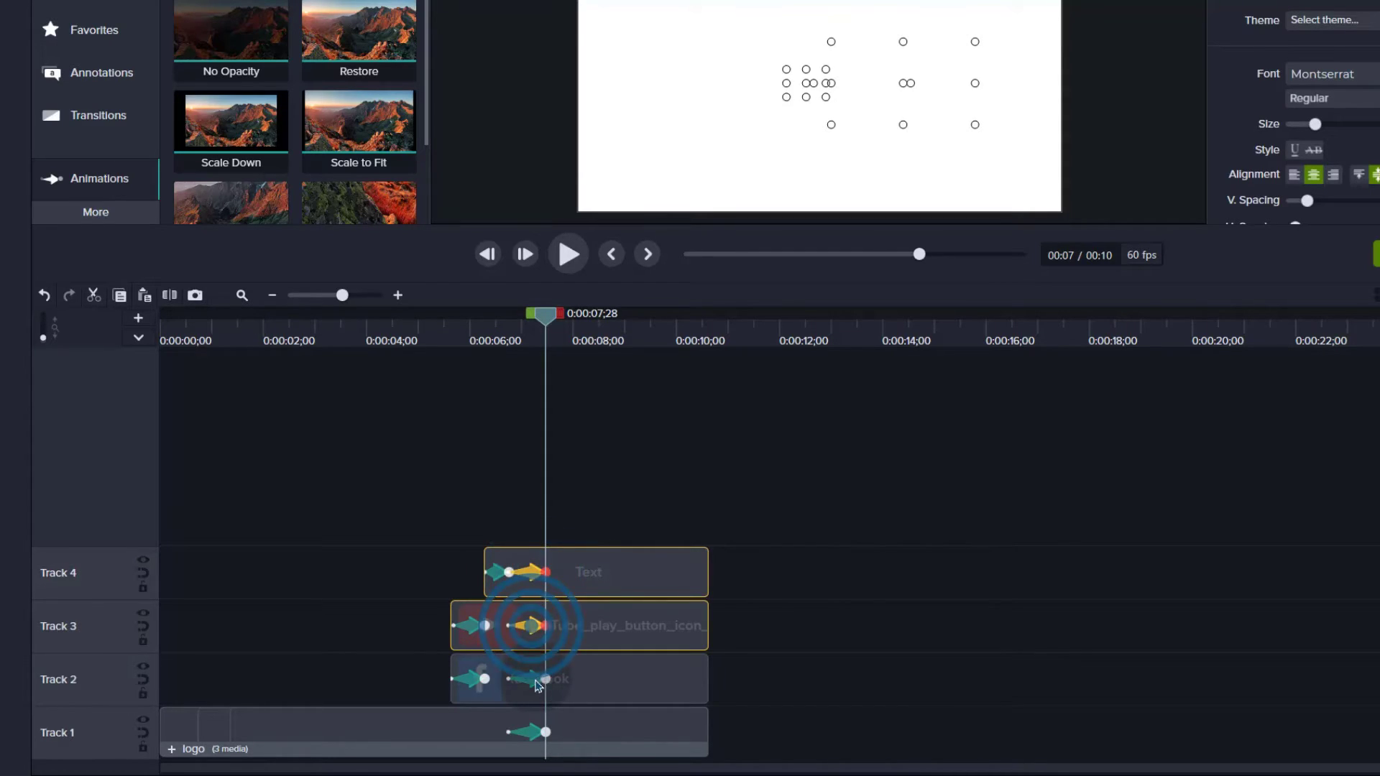
left_click(532, 734)
left_click_drag(530, 731, 698, 731)
- Restore the larger canvas area and check the fade-out of all the clips around 0:00:10;09
left_click(568, 253)
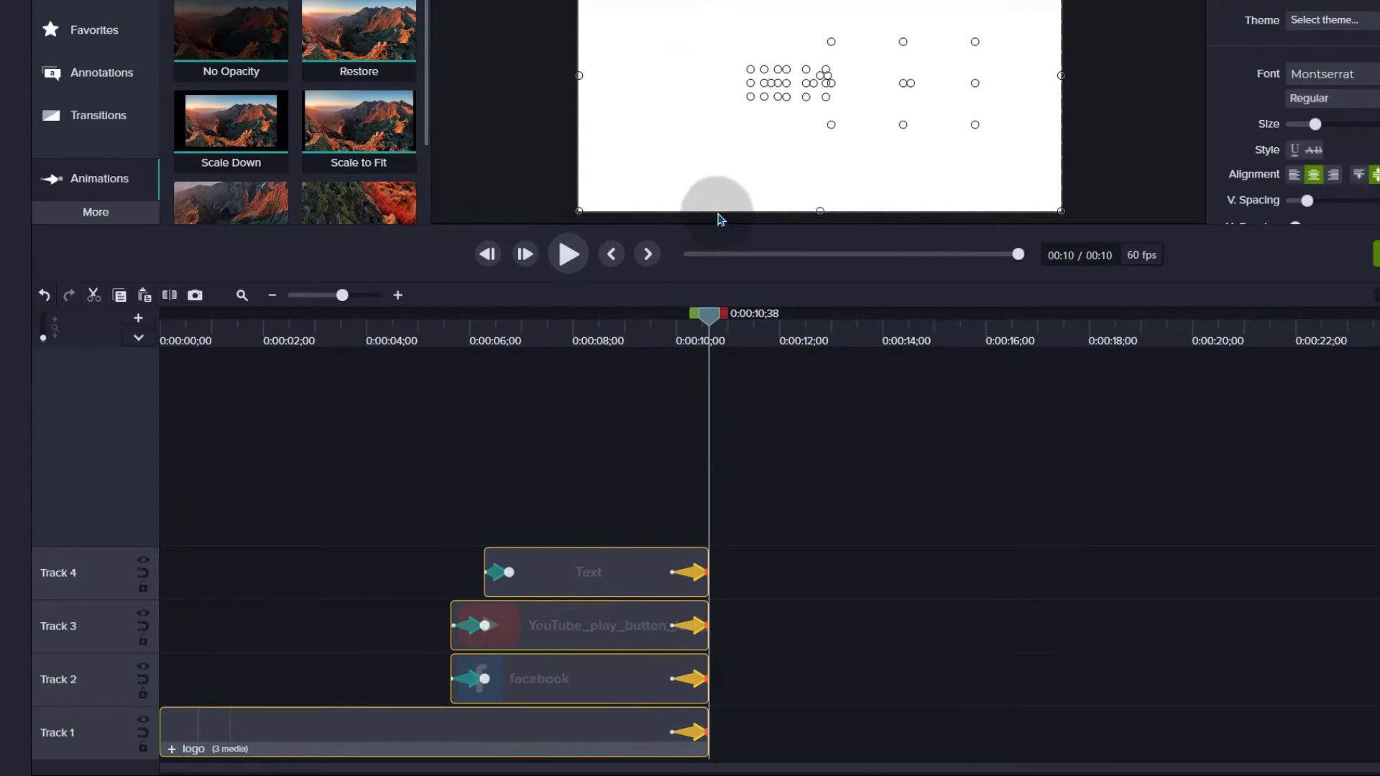
left_click_drag(708, 229, 728, 390)
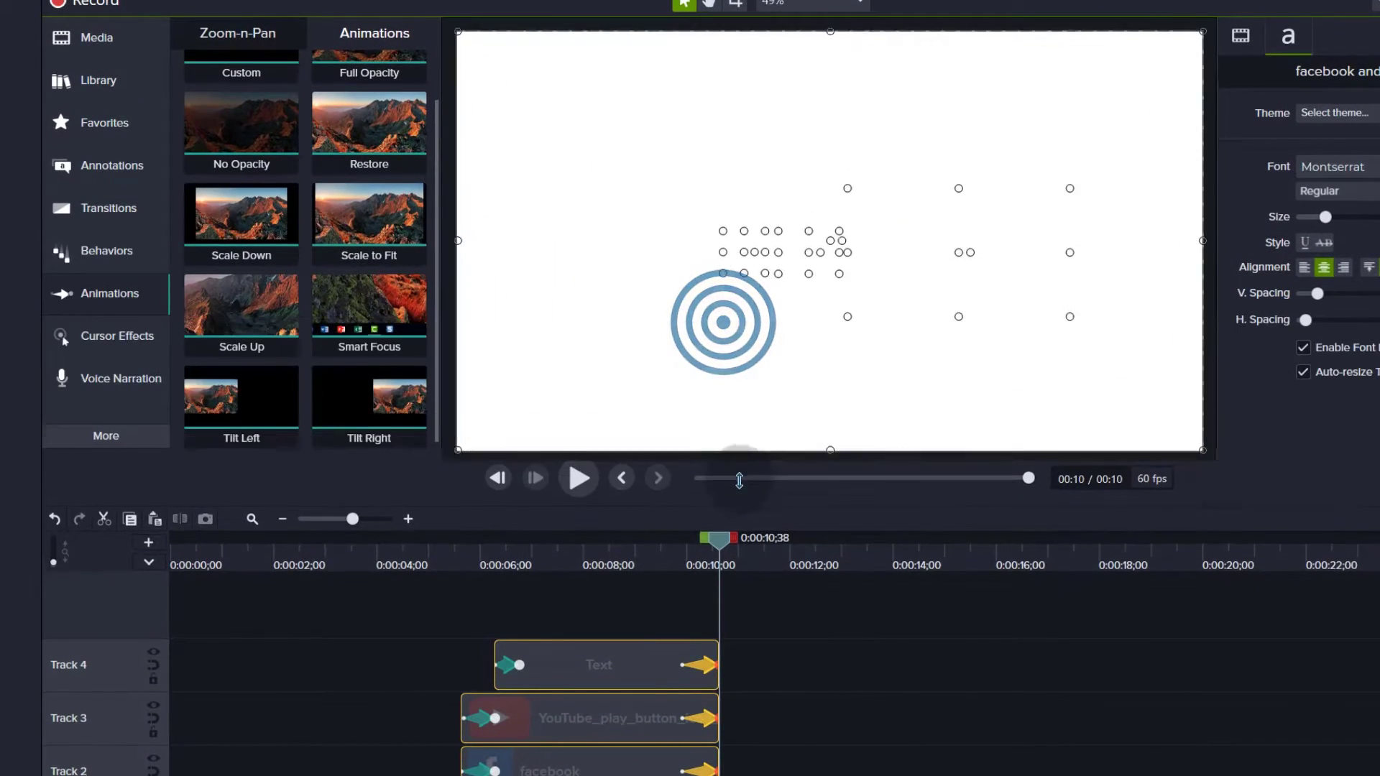
left_click_drag(739, 480, 740, 521)
left_click(708, 555)
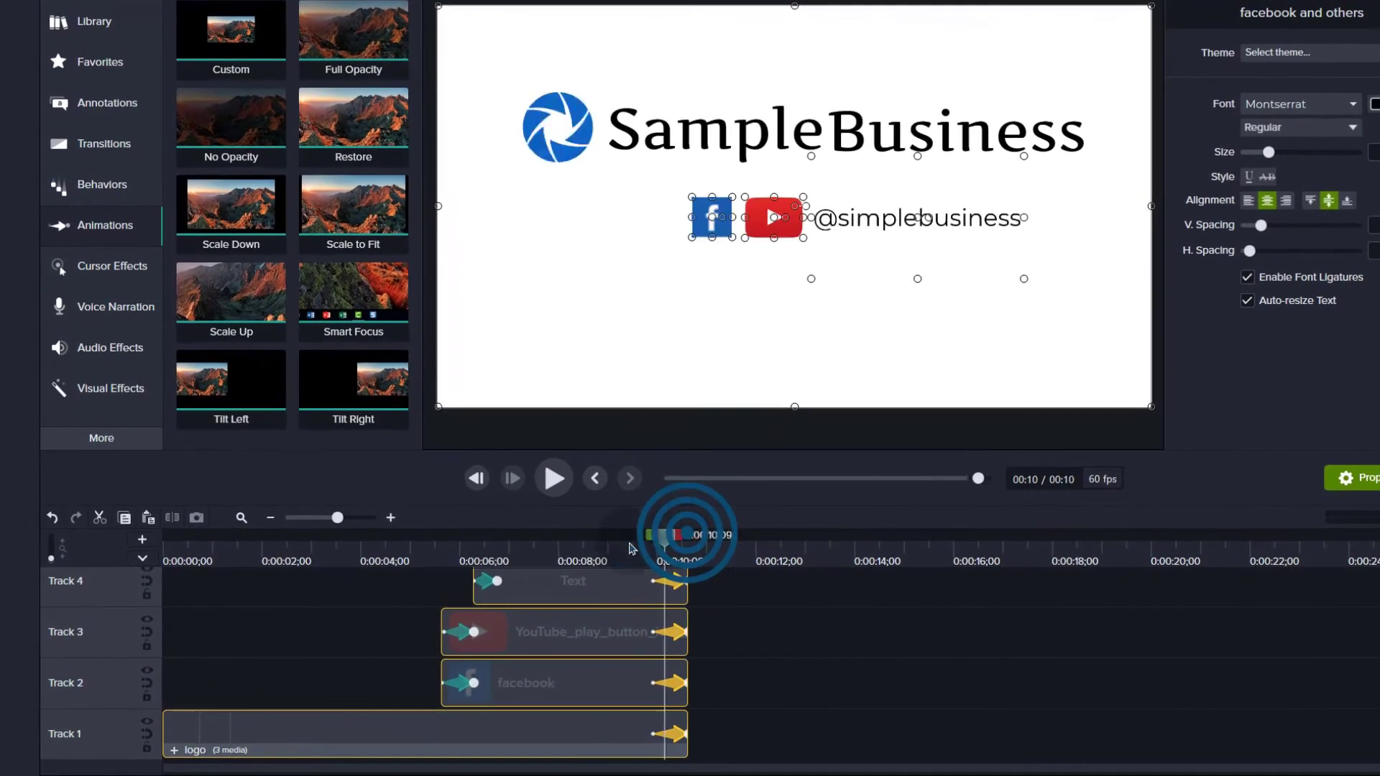
- Play back the second half of the intro to check the closing fade-out, and return to the beginning
left_click_drag(655, 547, 370, 551)
left_click(555, 479)
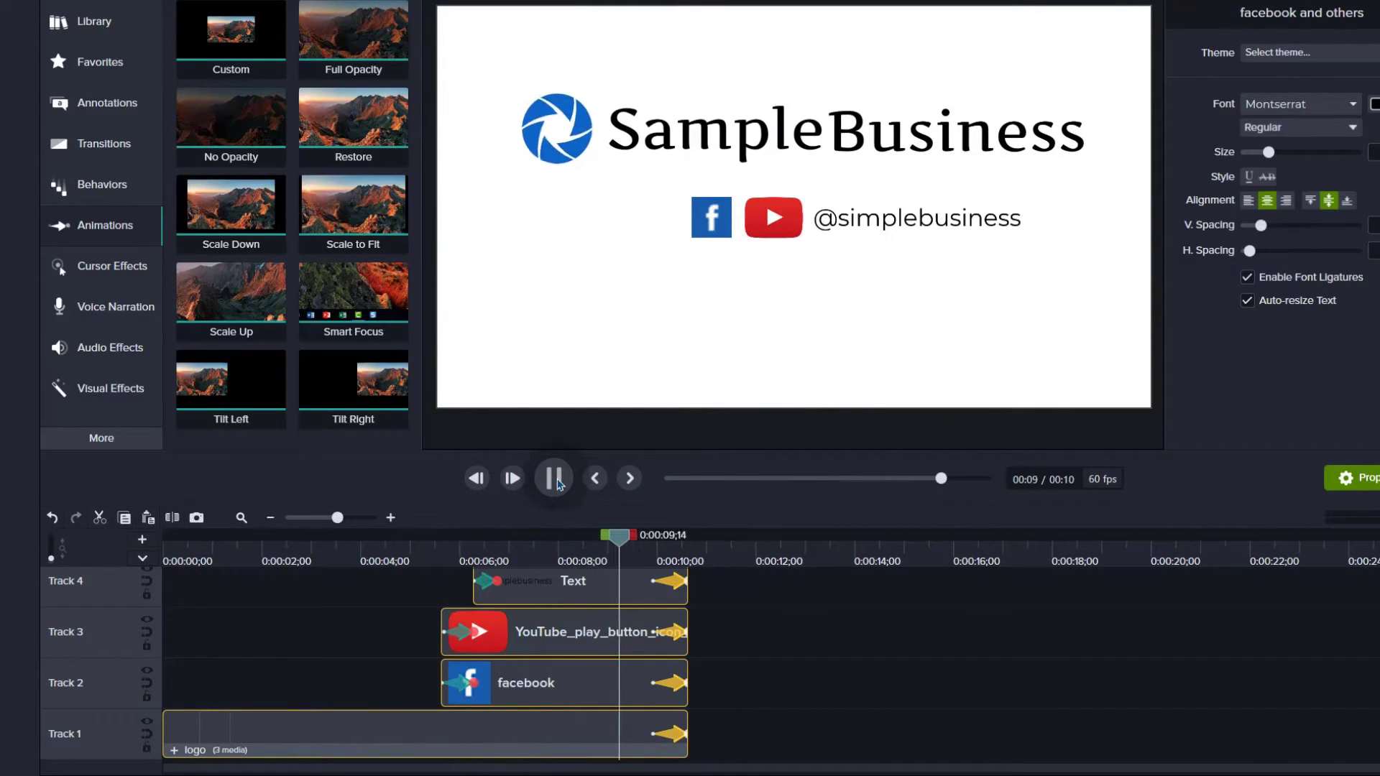
left_click_drag(689, 538, 498, 538)
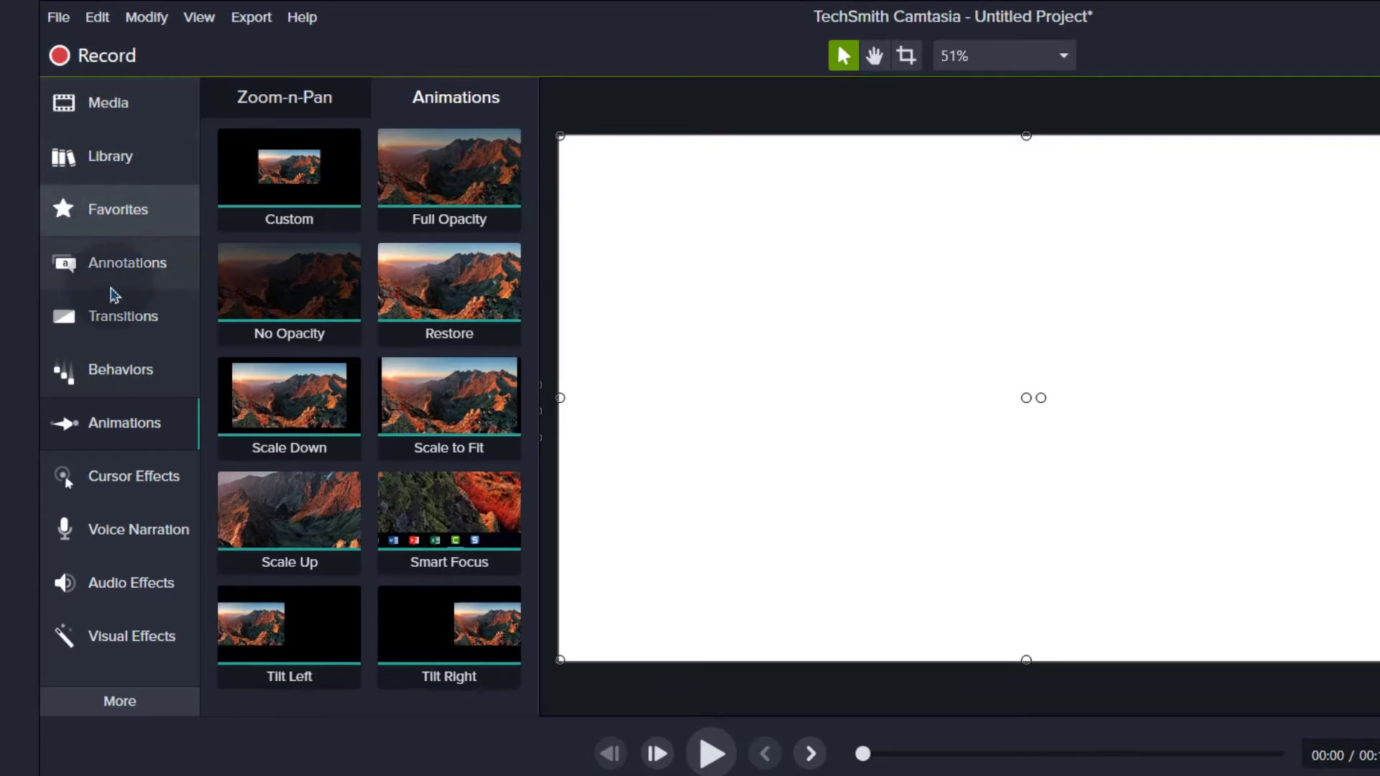
- Browse the music tracks in the Camtasia 2021 library and preview summerwhistling
left_click(102, 158)
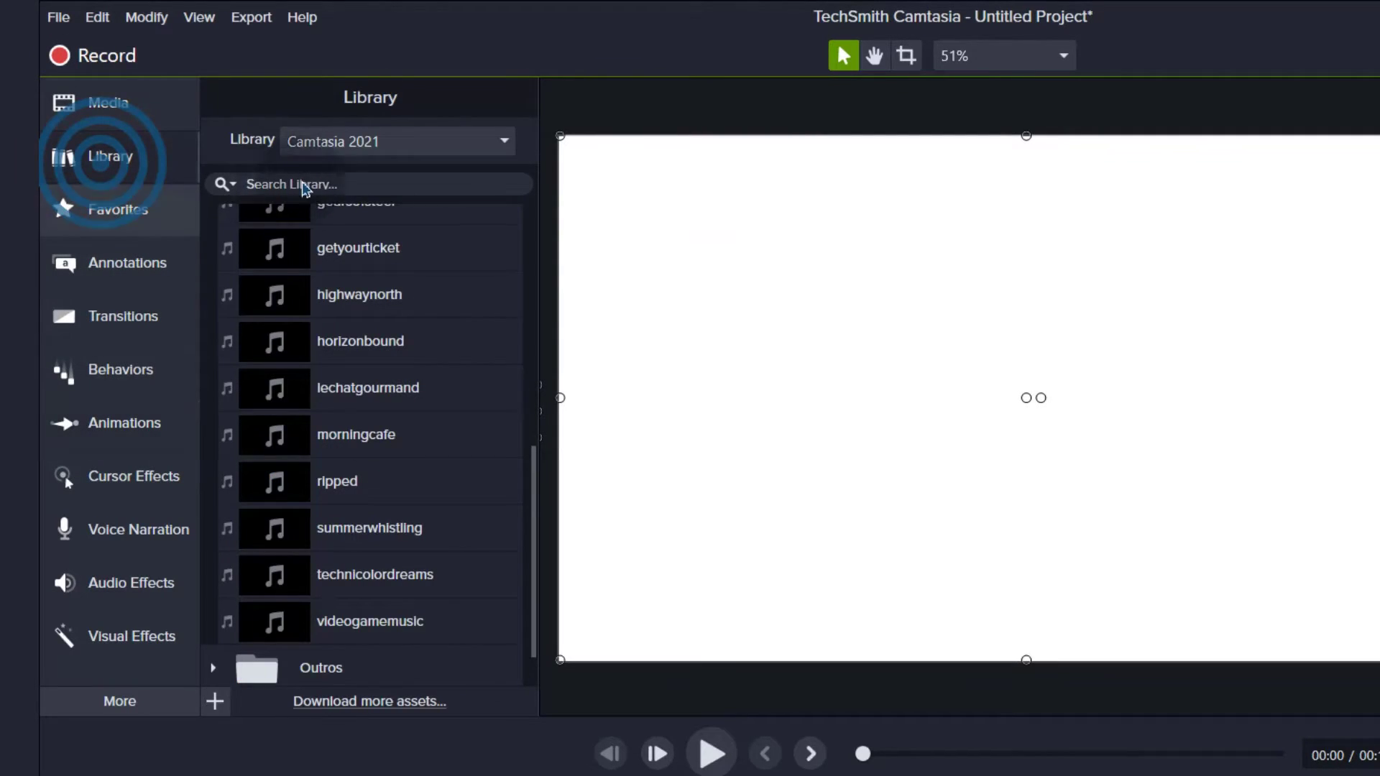
left_click(371, 140)
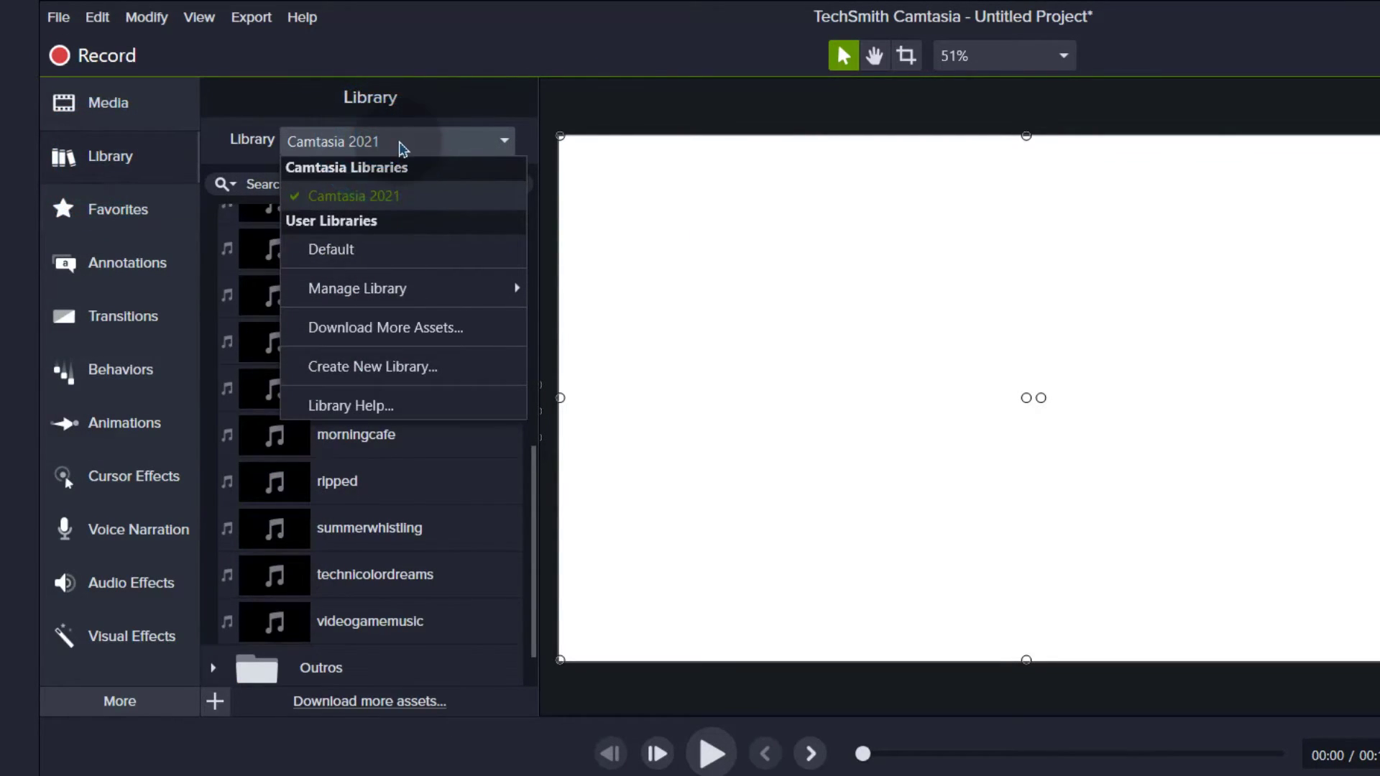
left_click(349, 146)
left_click(350, 150)
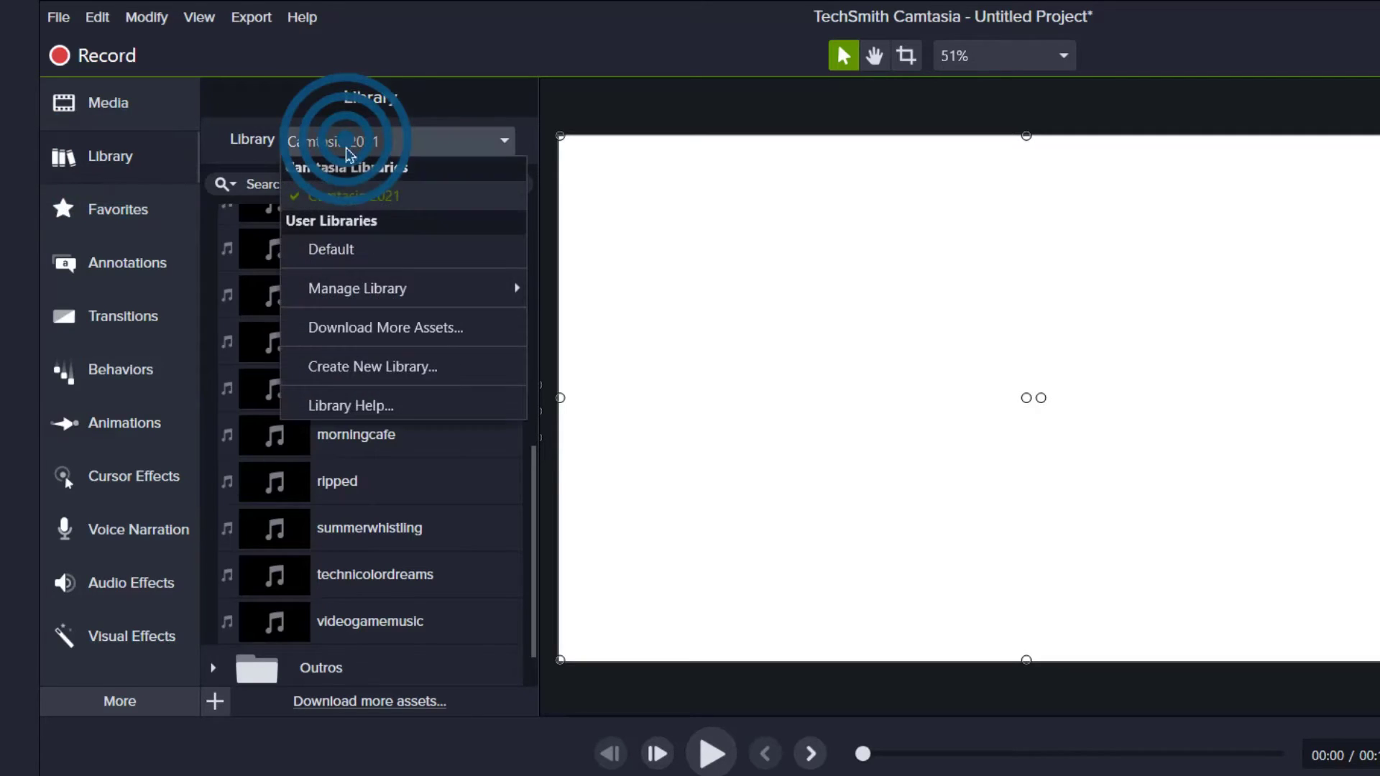
left_click(358, 199)
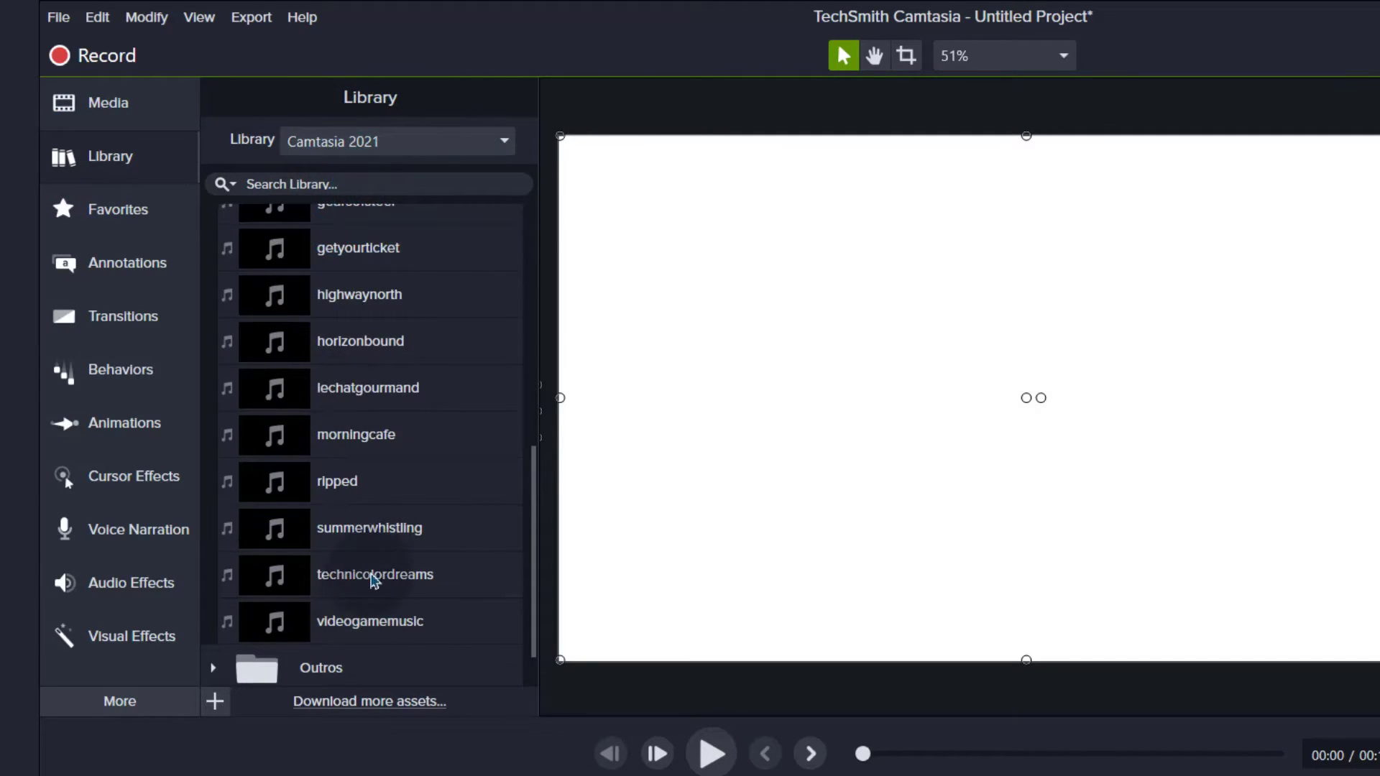
scroll(370, 588, "down", 1)
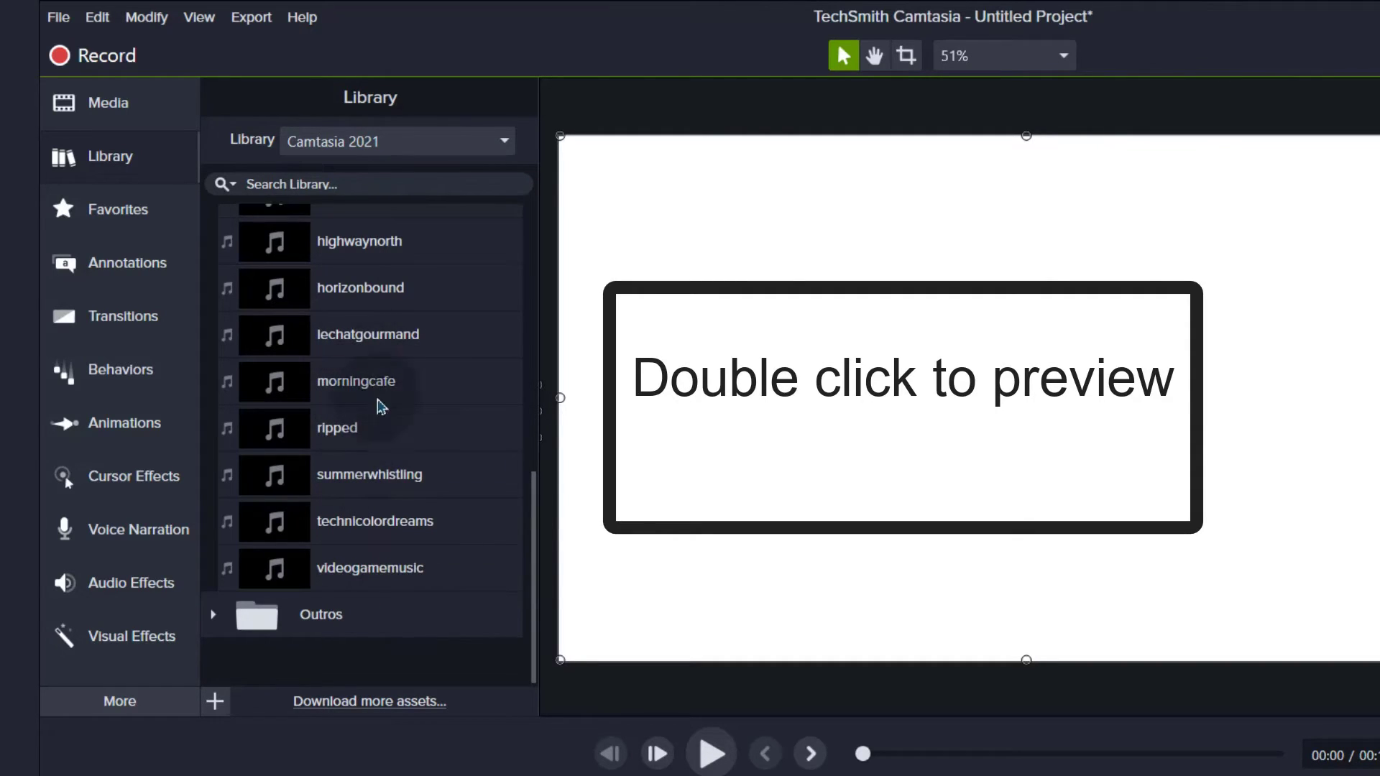
double_click(355, 482)
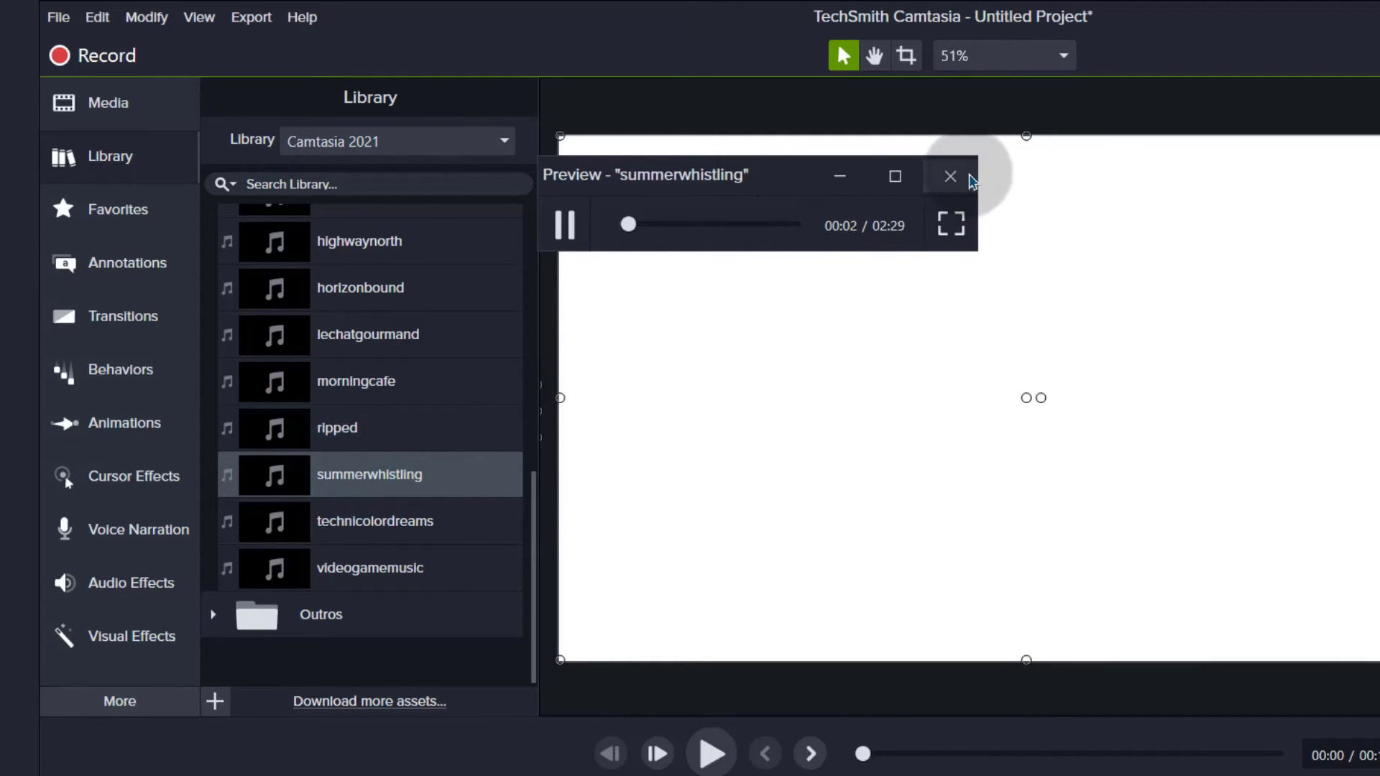
left_click(950, 176)
- Add the summerwhistling music to Track 5 from the timeline start and trim it to a duration of 00:00:10;13
left_click_drag(381, 473, 267, 496)
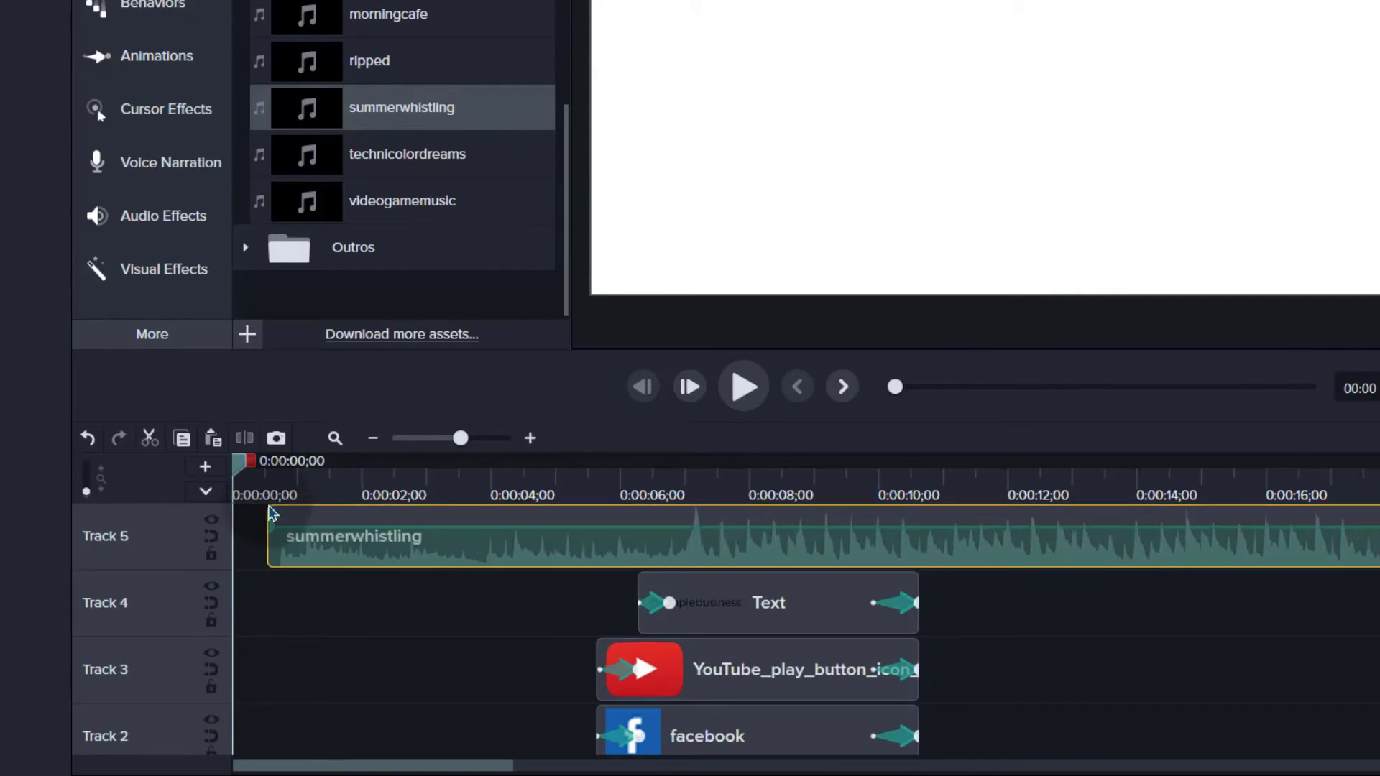
left_click(463, 512)
left_click_drag(237, 463, 935, 529)
left_click(977, 526)
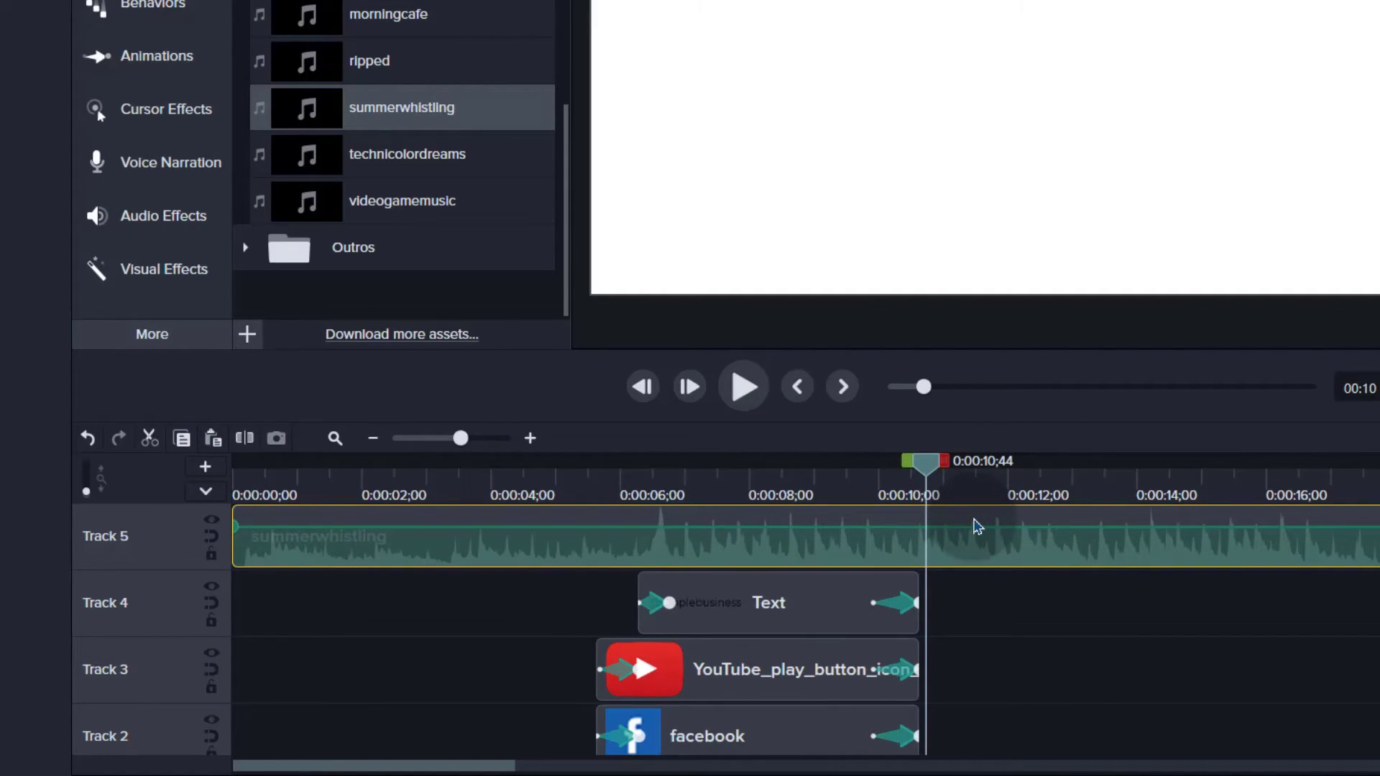
key("s")
left_click(977, 527)
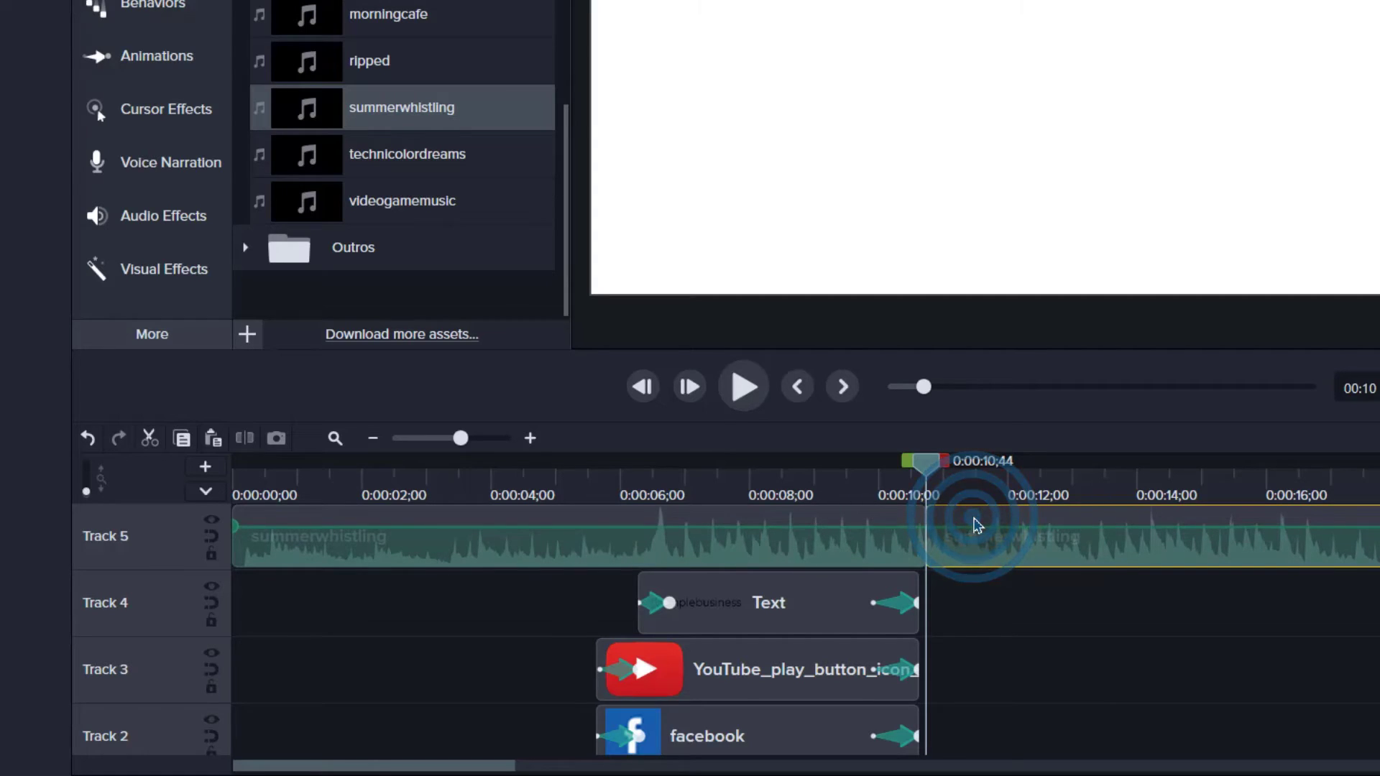
key("Delete")
left_click_drag(927, 525, 892, 520)
- Add audio points to the summerwhistling clip at about 0:00:05, 0:00:06;34 and its end, lowering the end point to silence
left_click_drag(926, 466, 656, 461)
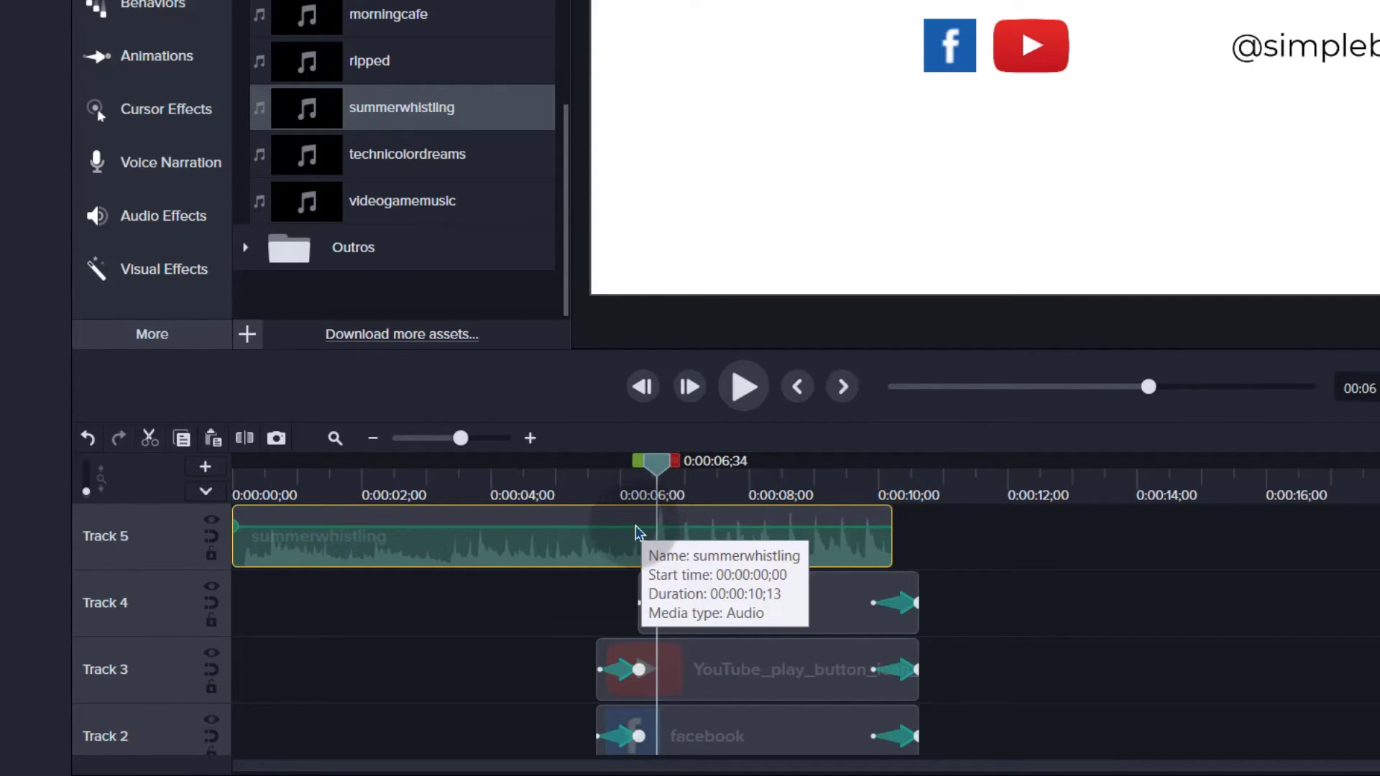
left_click(568, 527)
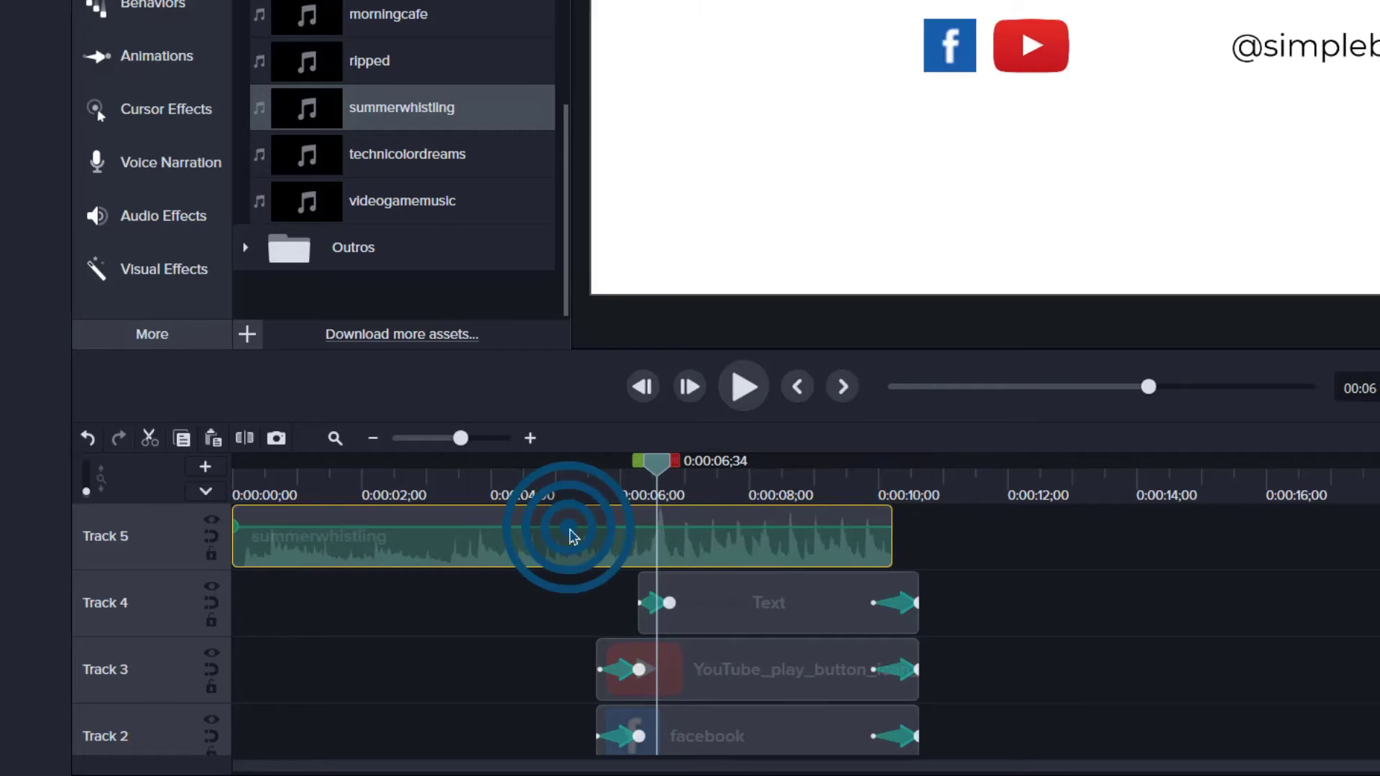
left_click(656, 525)
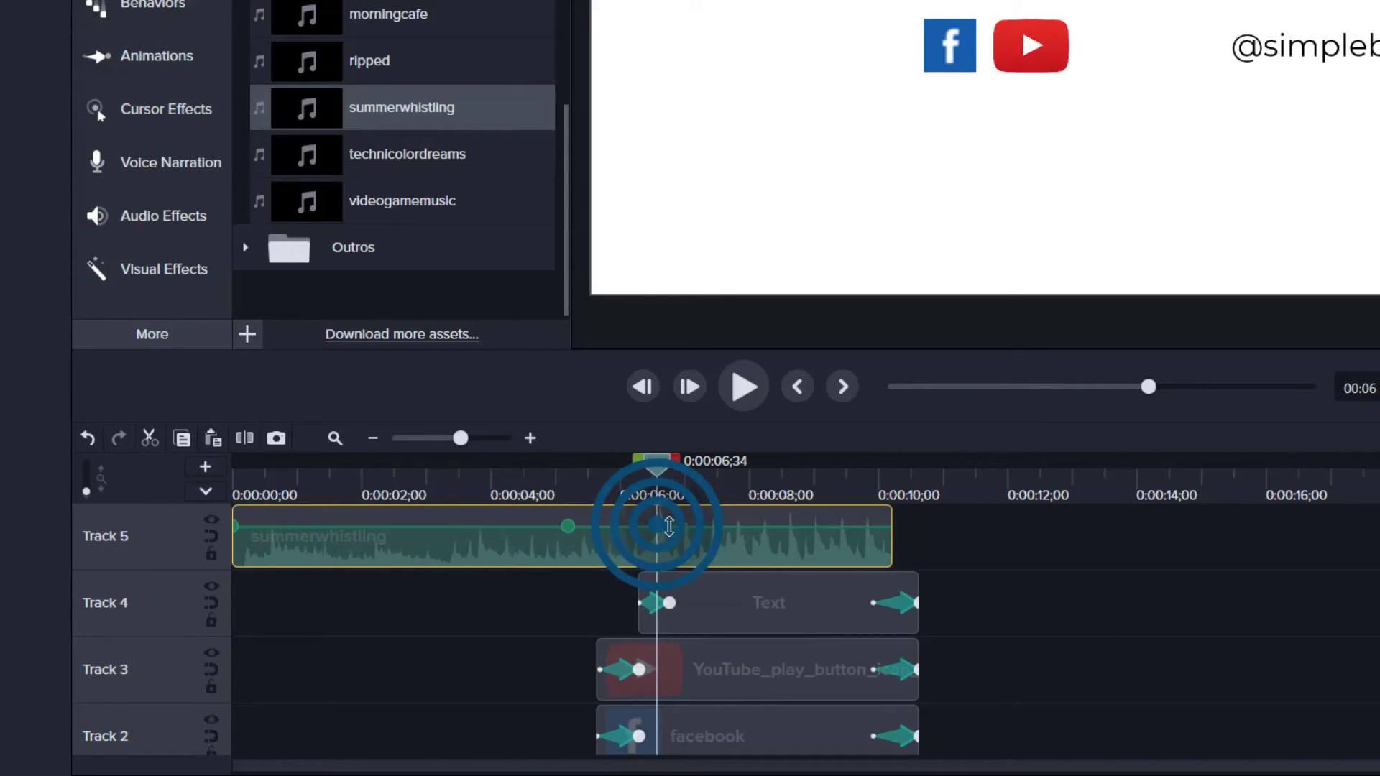
left_click(888, 529)
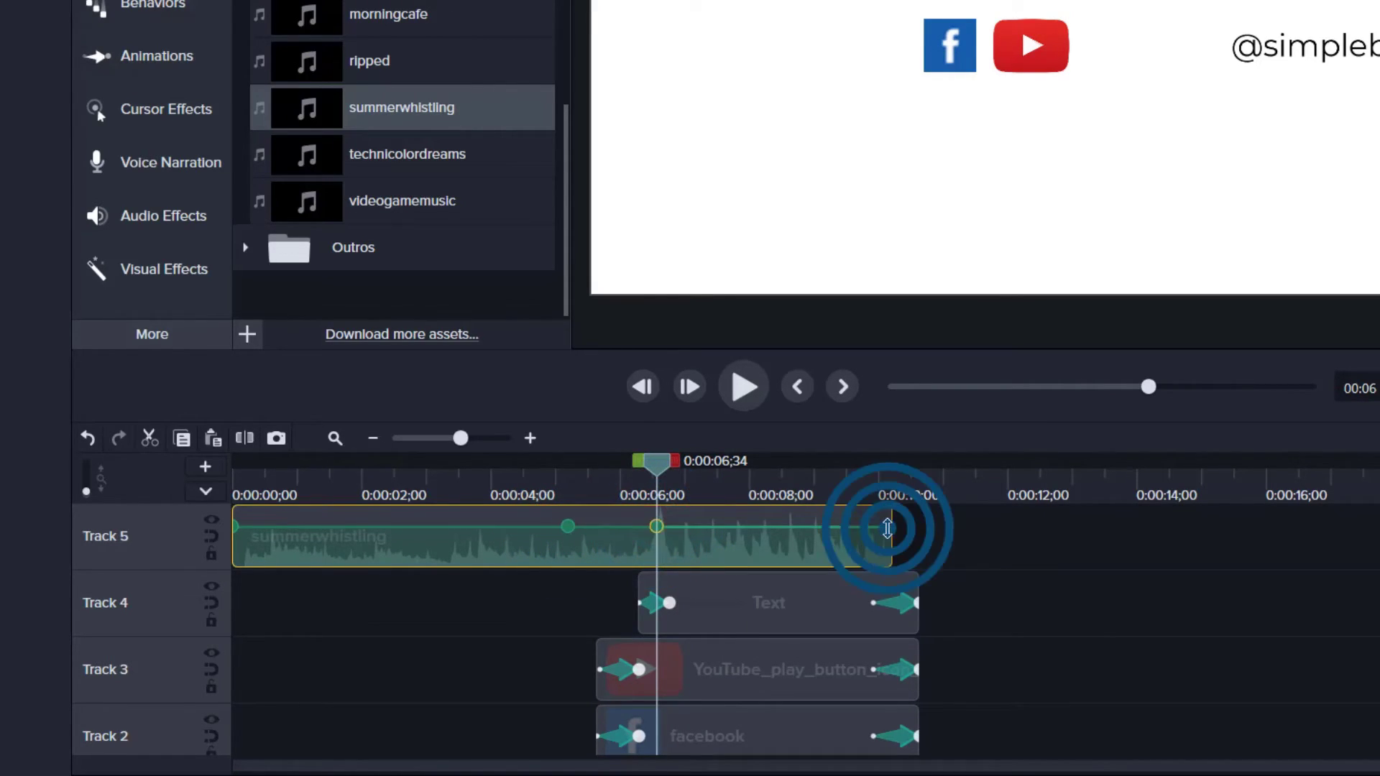
left_click_drag(893, 533, 893, 578)
left_click(662, 538)
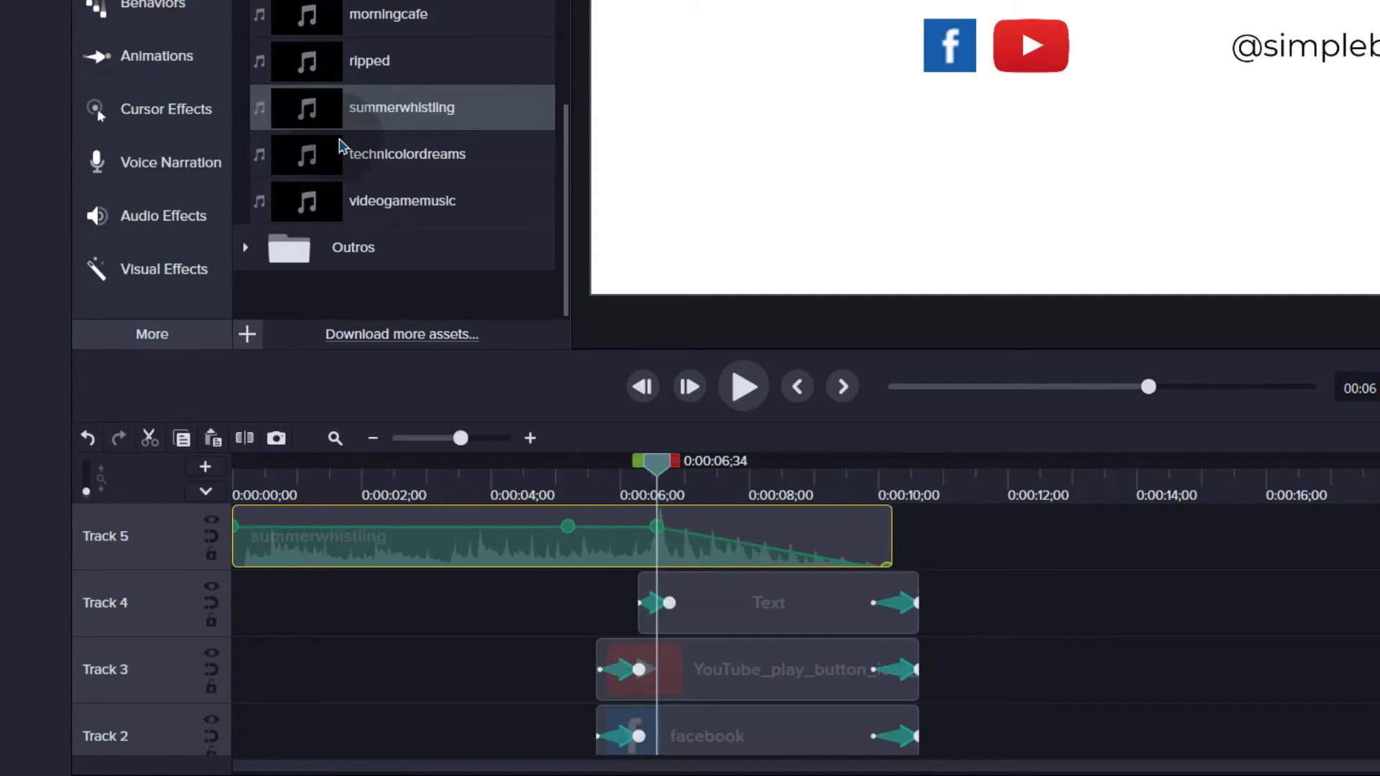
- Steepen the music's fade by moving the middle audio point earlier and lower, and add a point at 0:00:06;34 lowered to about 27%
left_click(151, 229)
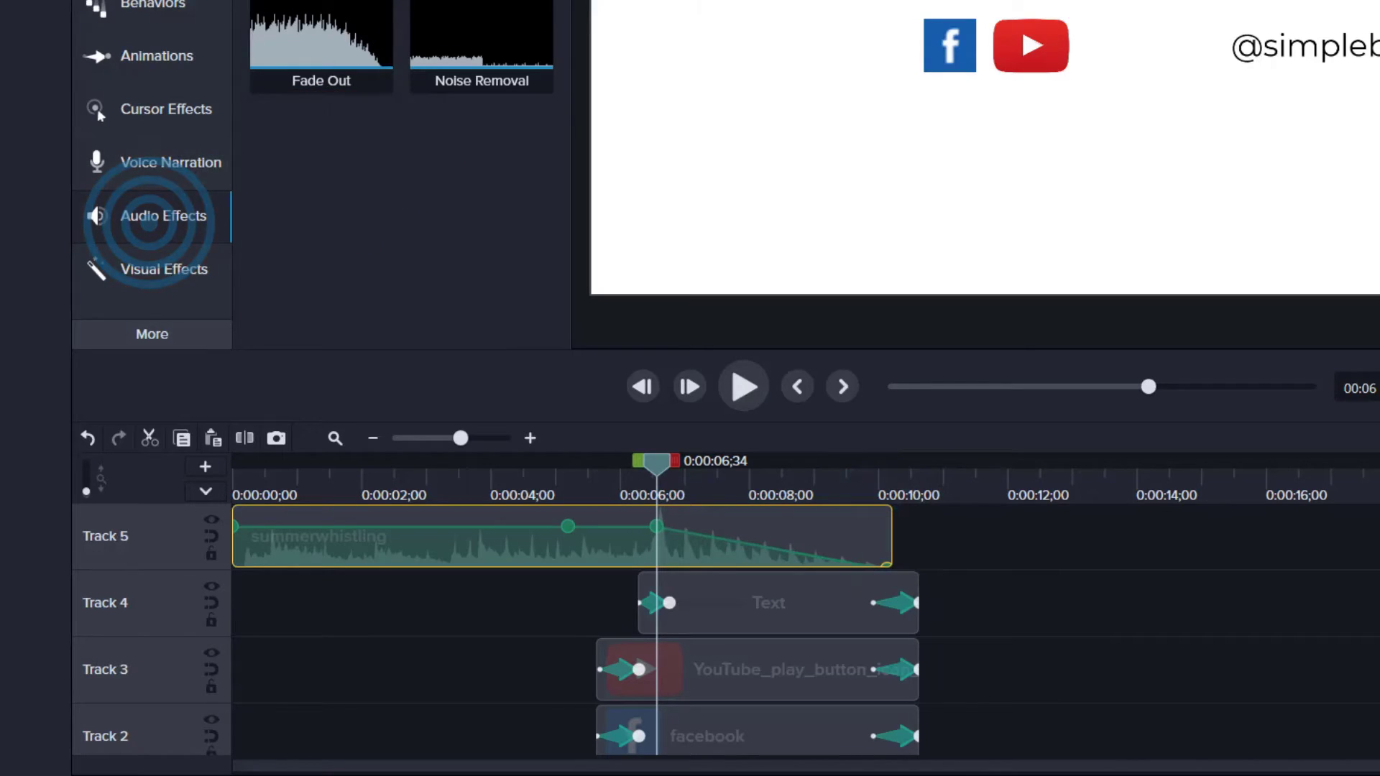
left_click(692, 536)
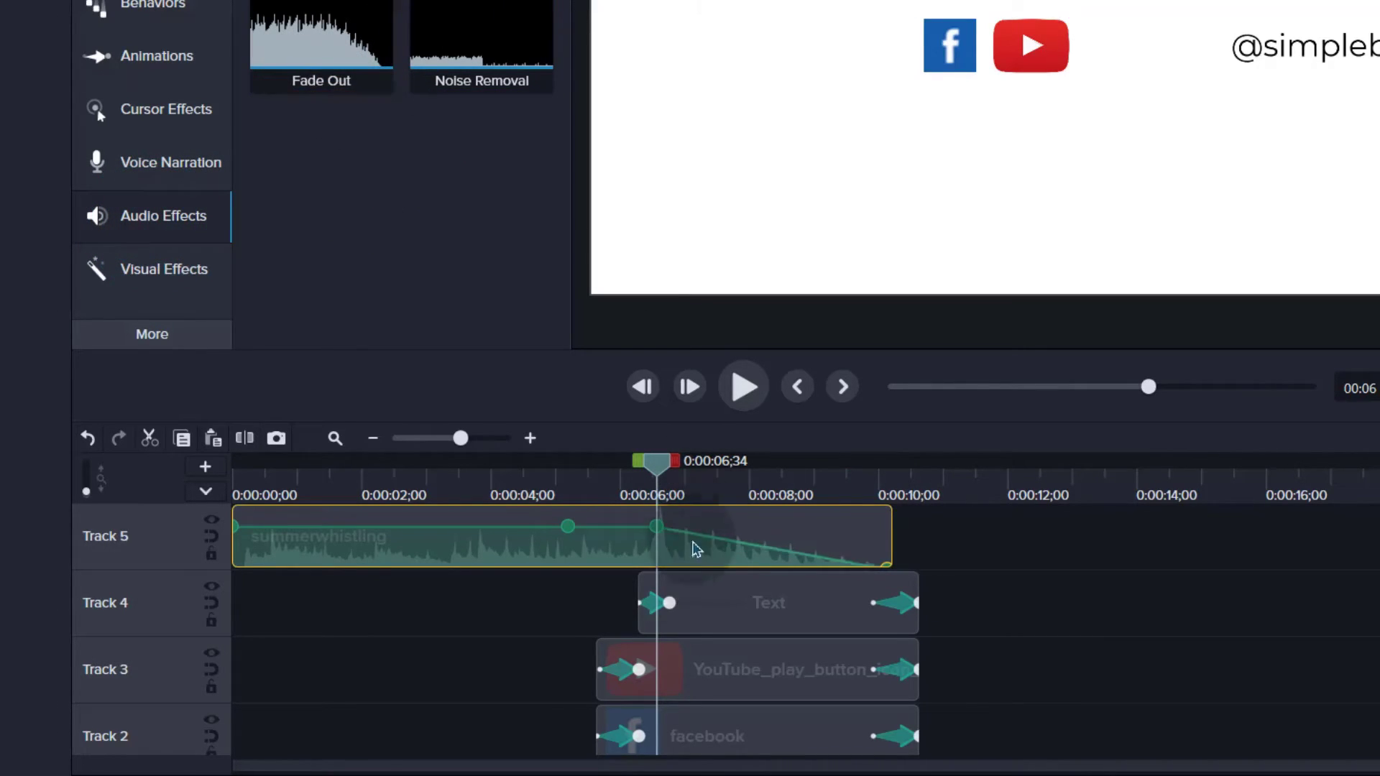
left_click(639, 531)
left_click_drag(641, 543, 641, 552)
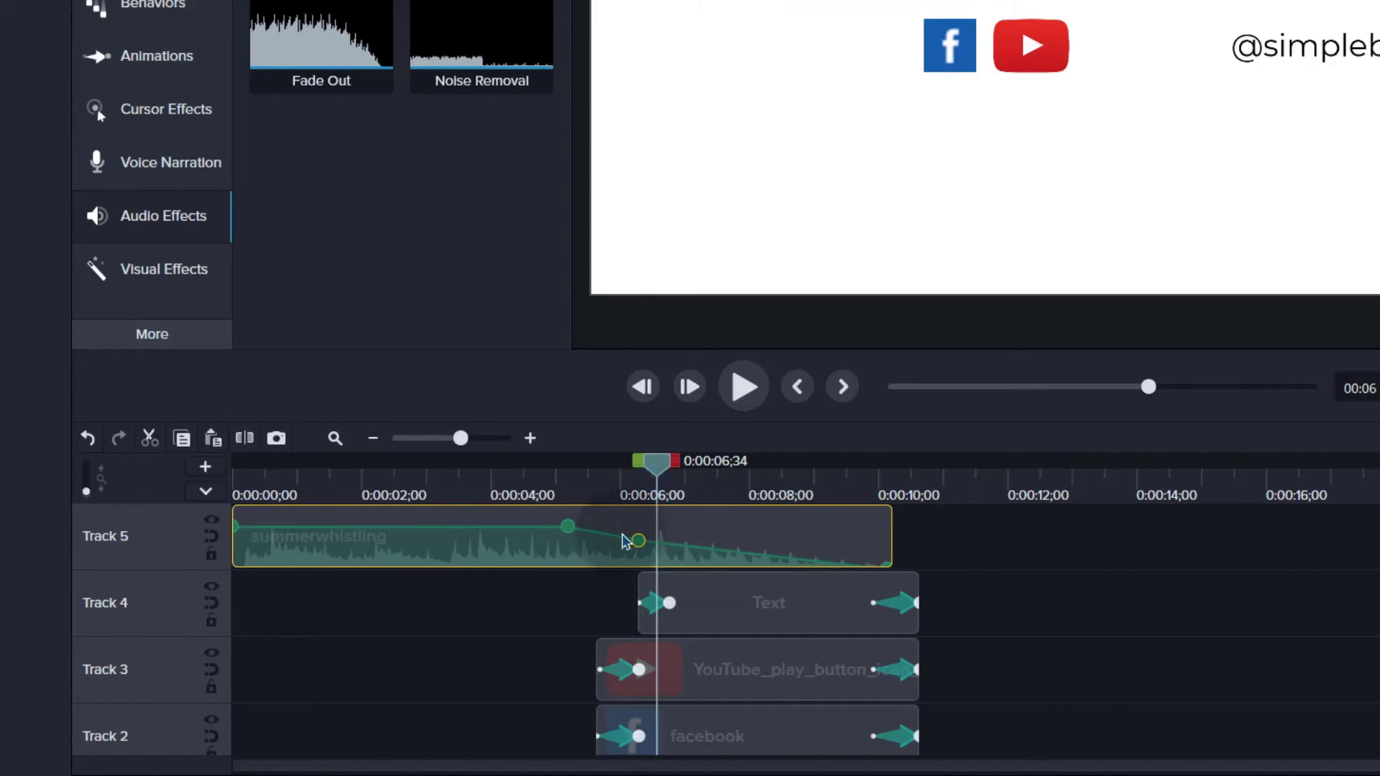
left_click(639, 544)
left_click_drag(628, 551, 607, 550)
left_click(656, 546)
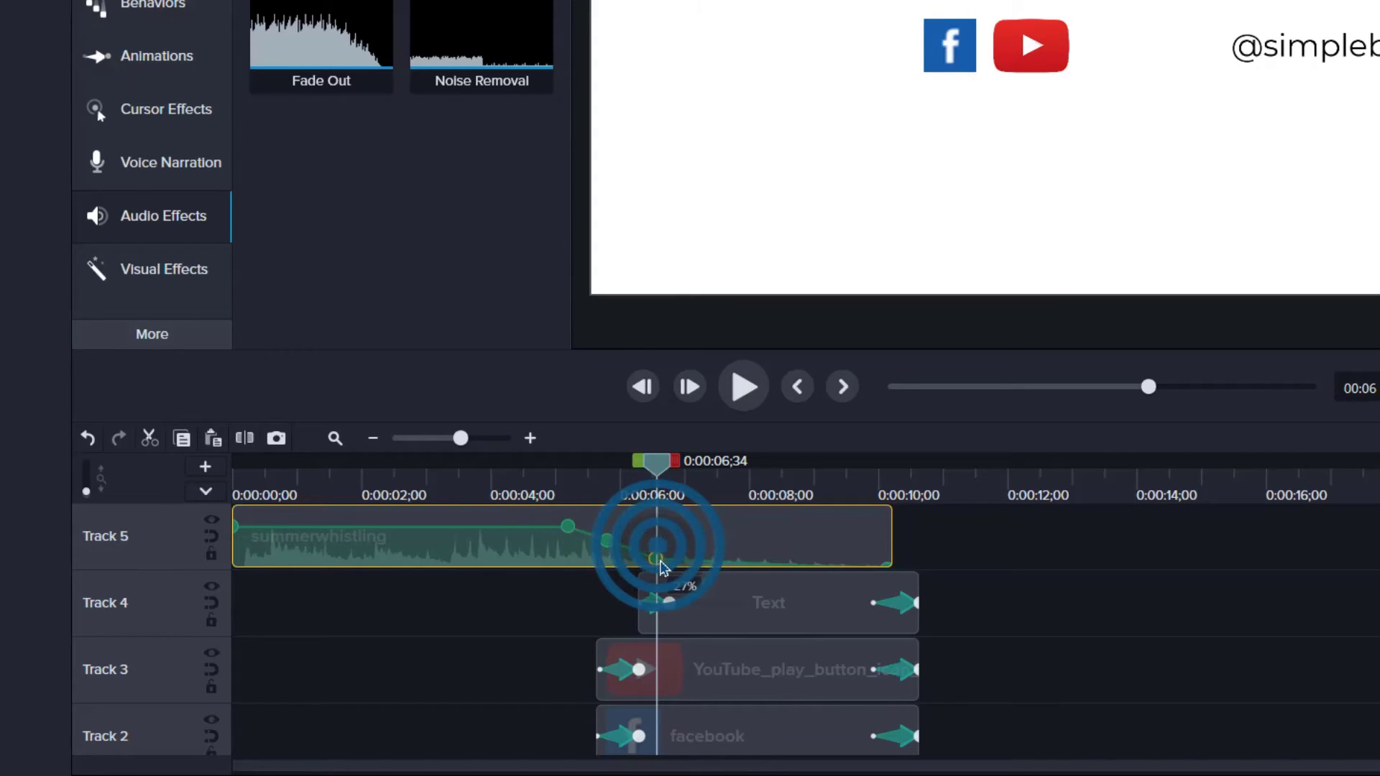
- Play the intro from about 0:00:05 and again from the start to check the music's fade with the animation
left_click_drag(655, 461, 601, 467)
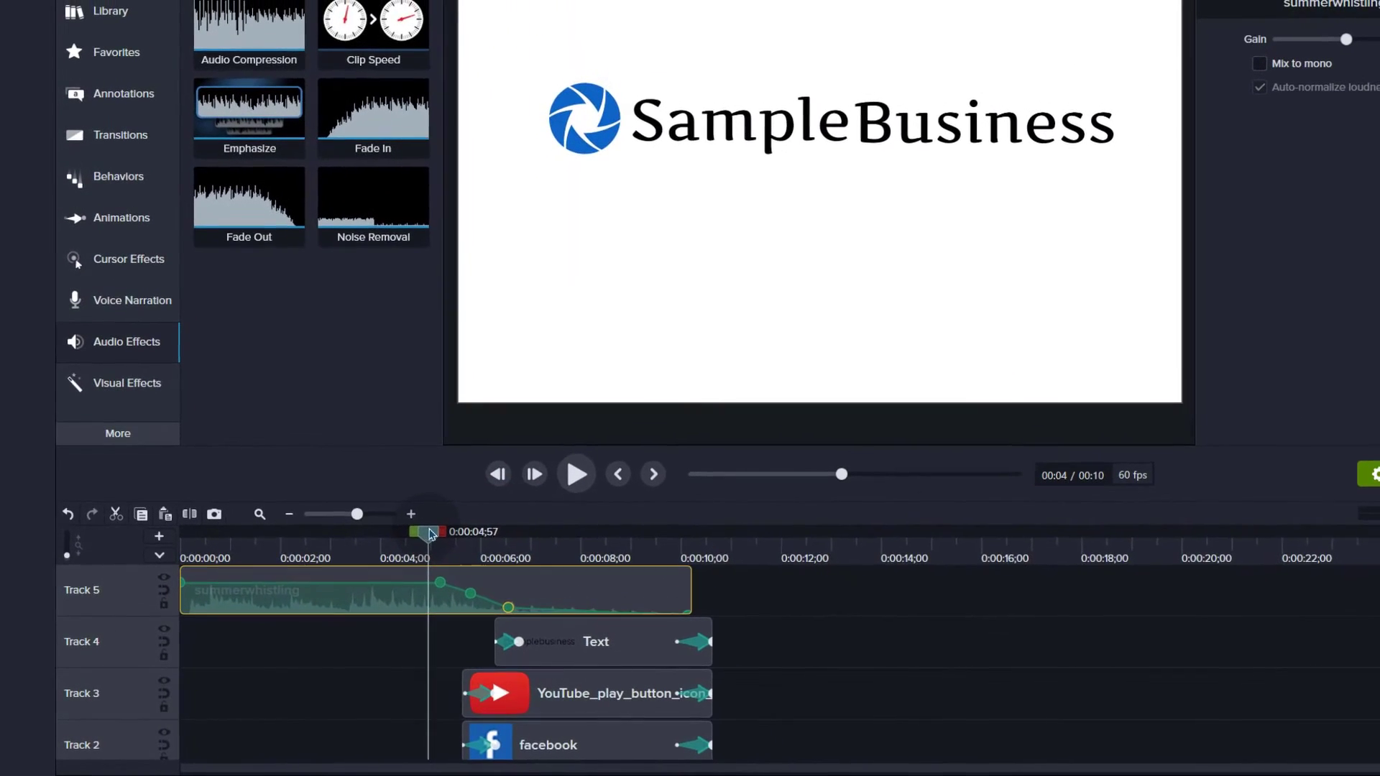
left_click(745, 388)
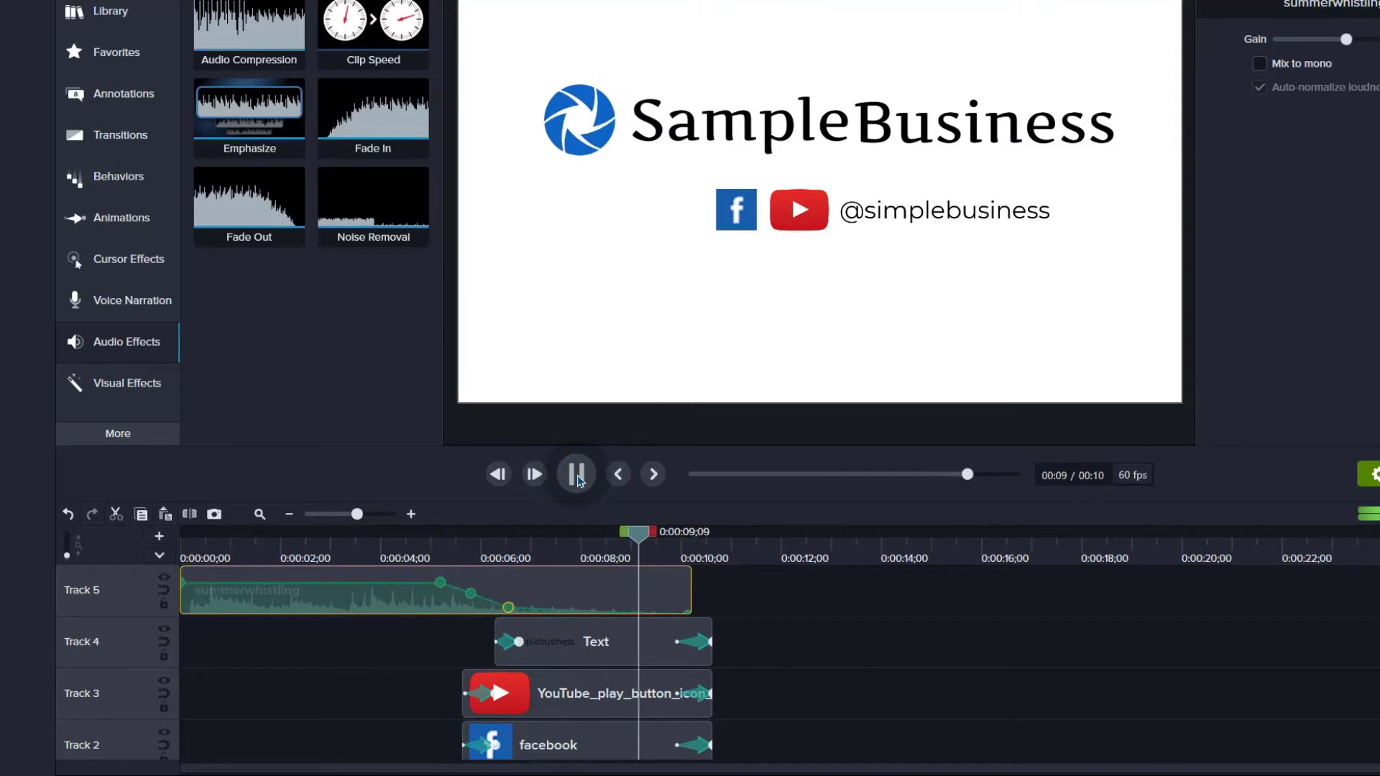
left_click(575, 477)
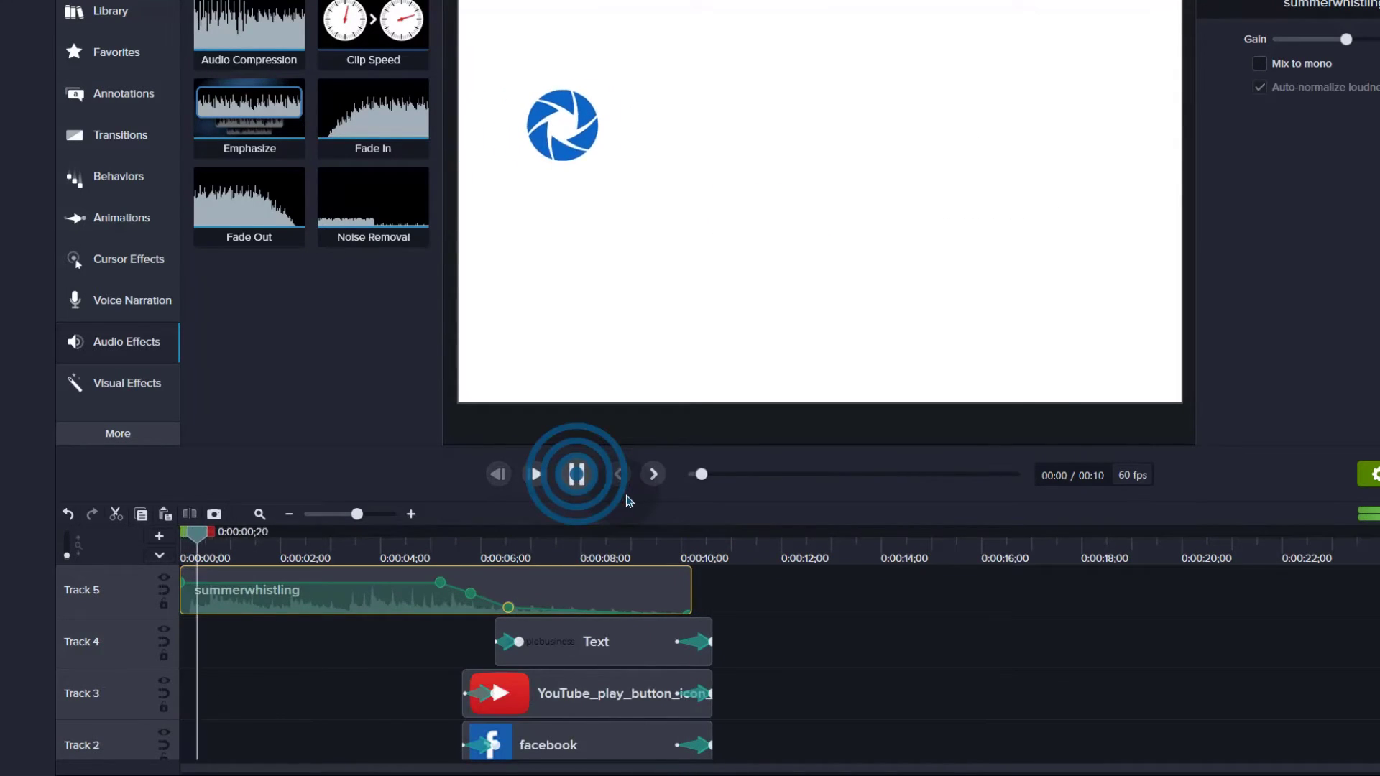
left_click(575, 475)
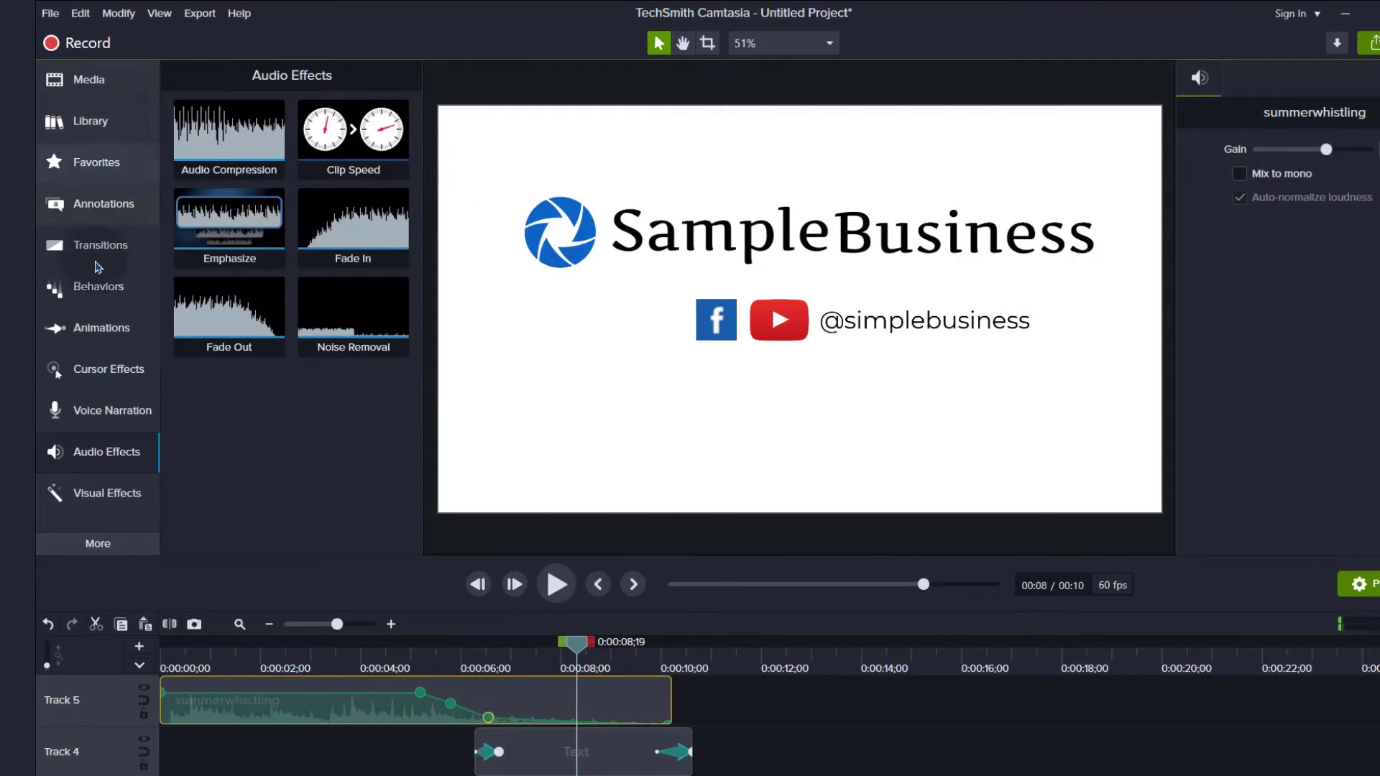
- Add the "just a sample business" audio from the media bin to Track 6 at about 0:00:02 and play it back
left_click(89, 79)
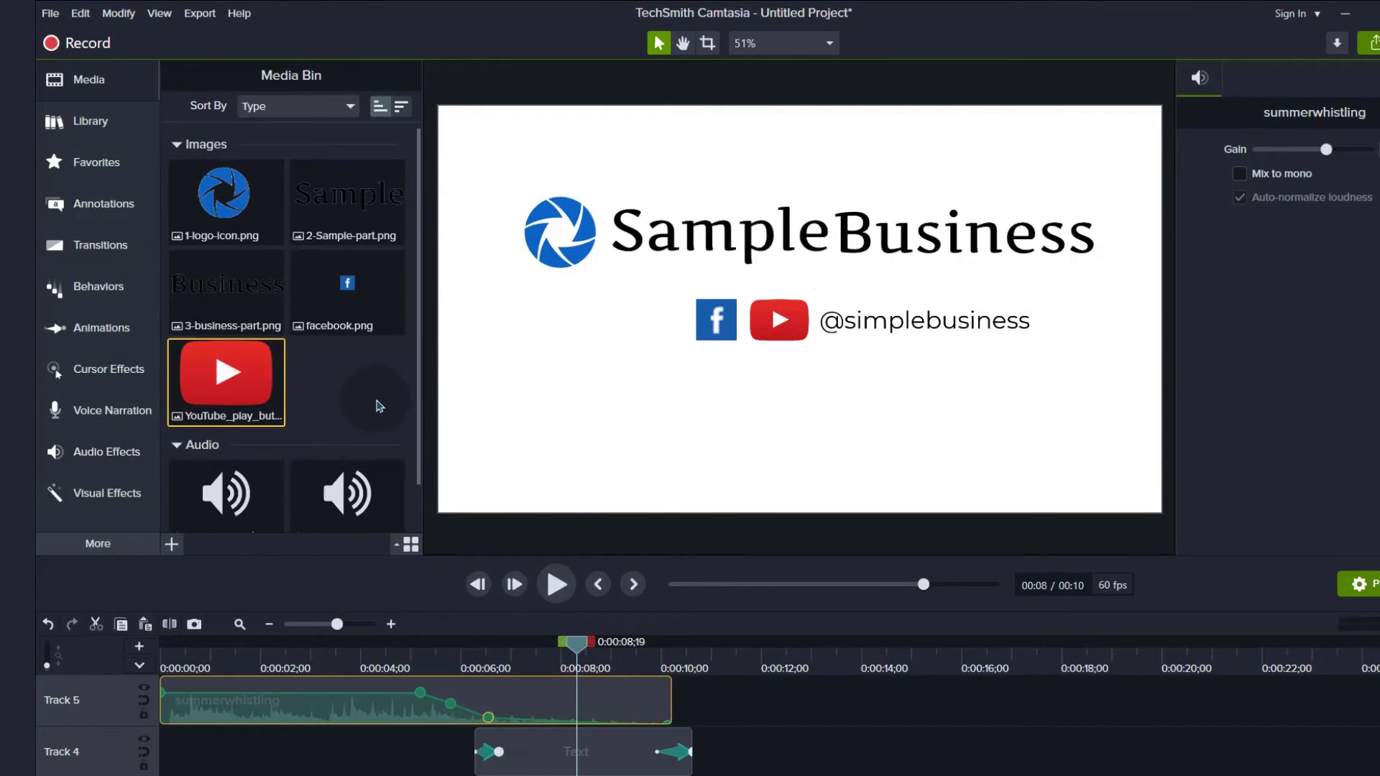
scroll(379, 406, "down", 1)
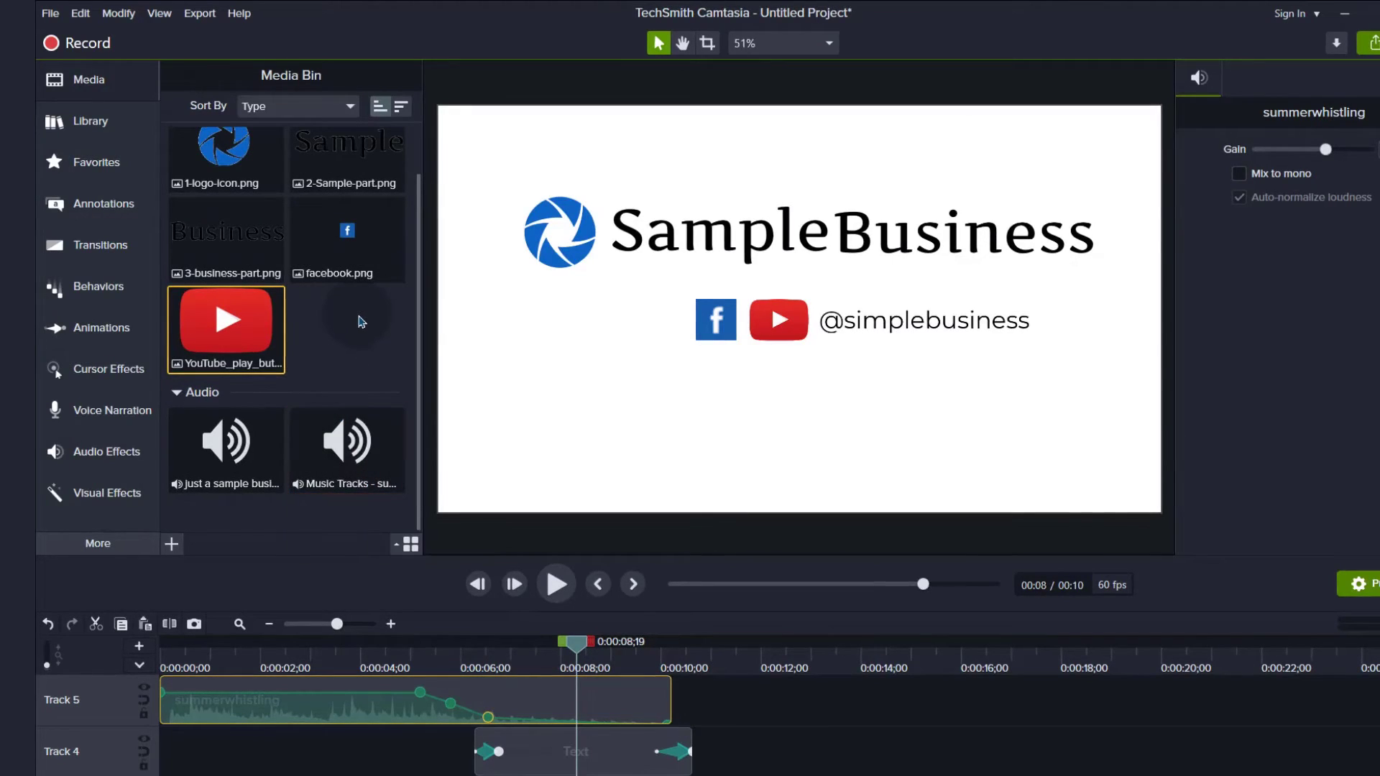
left_click_drag(231, 457, 267, 692)
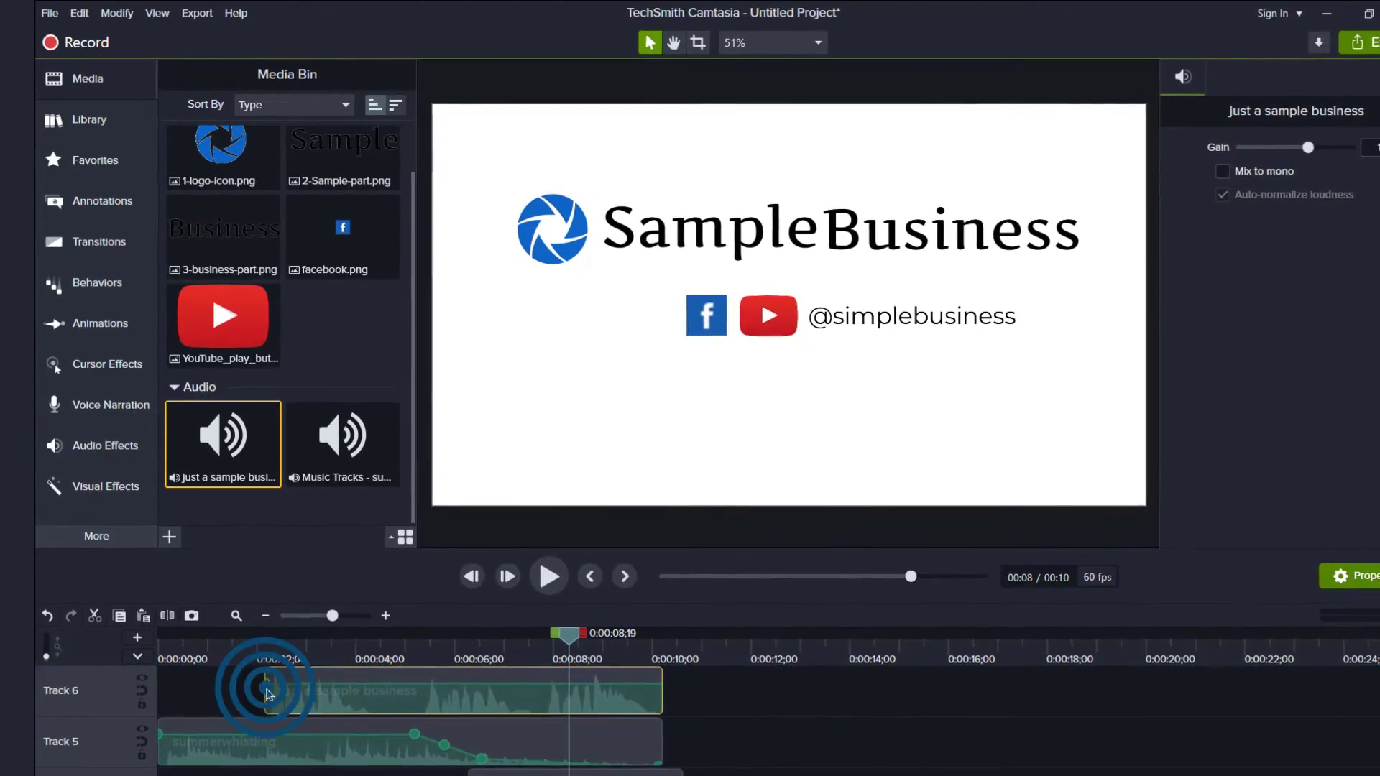
left_click(547, 574)
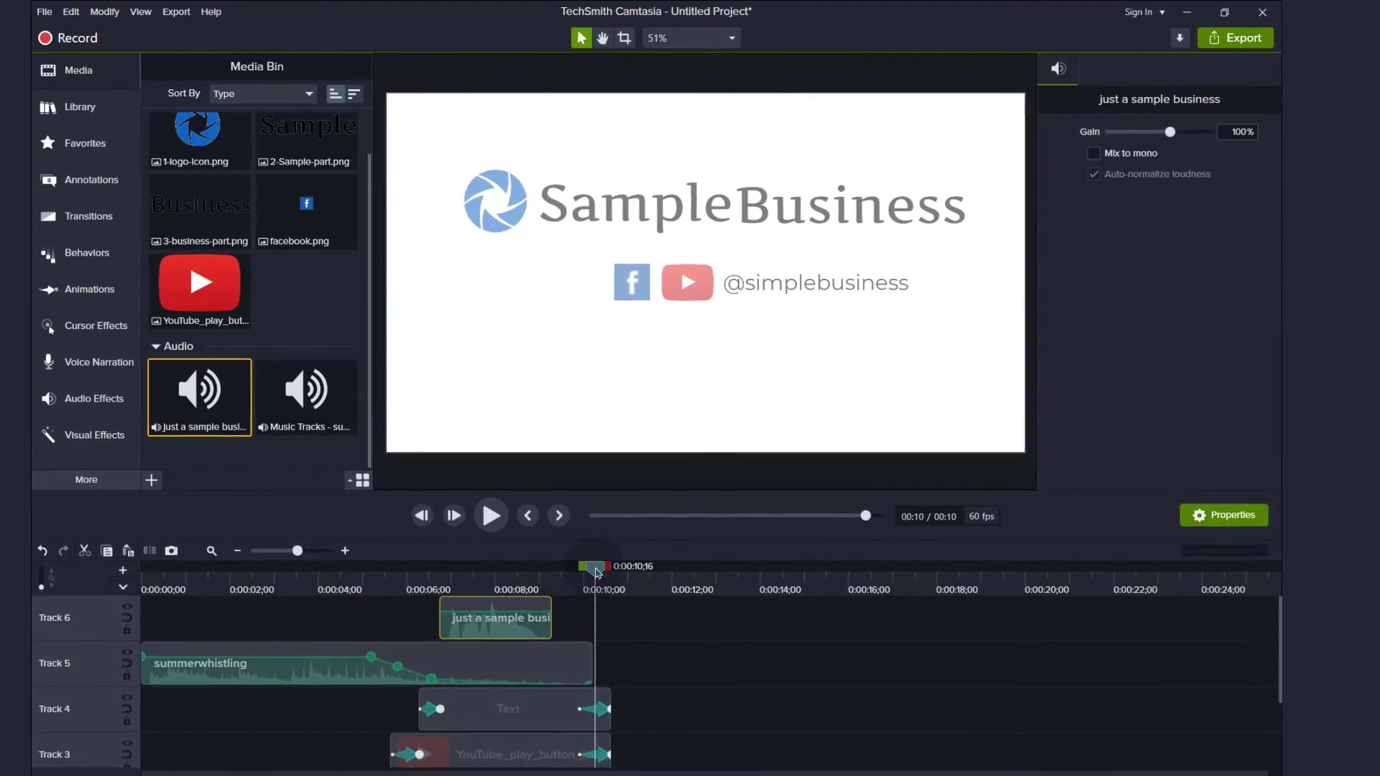
- Play the intro from 0:00:05;12 to check the voice audio against the music, and return to the timeline start
left_click_drag(596, 567, 372, 568)
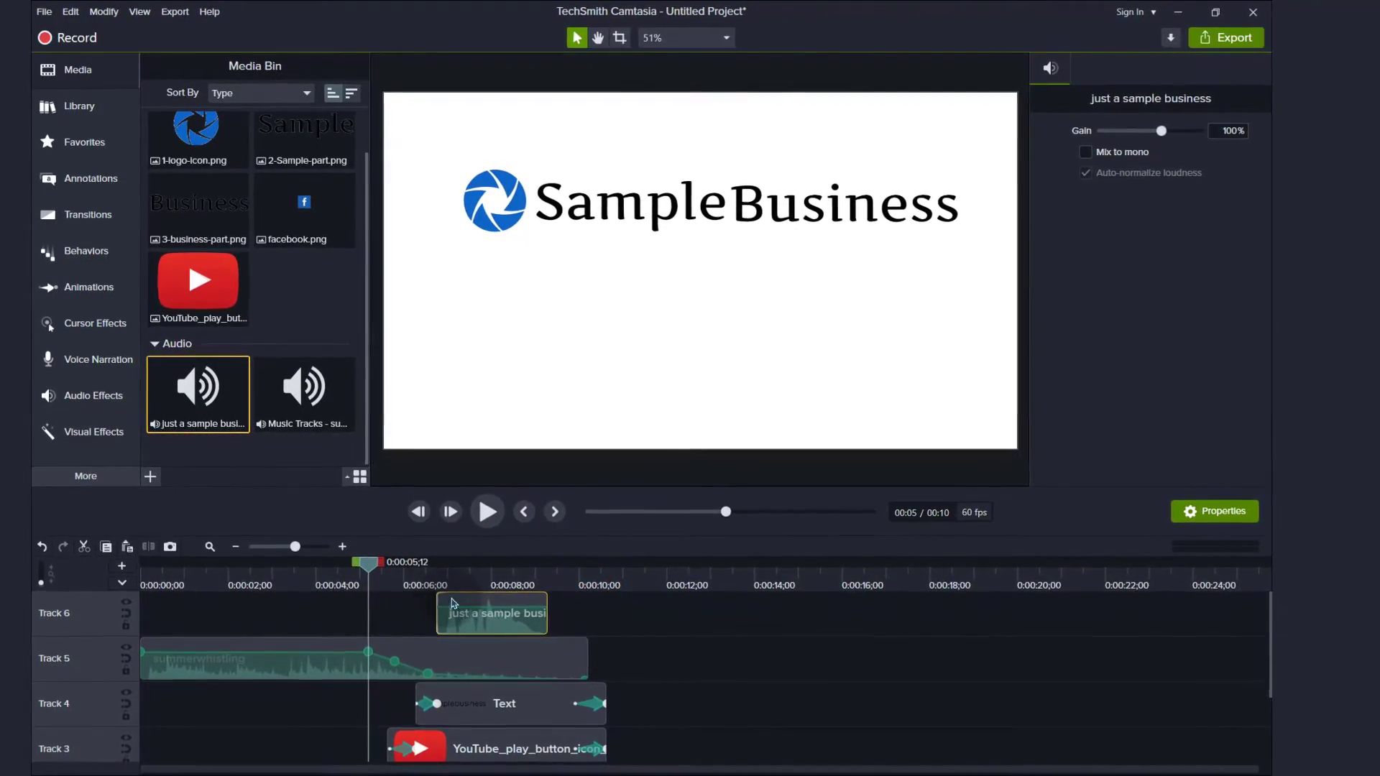
left_click(488, 513)
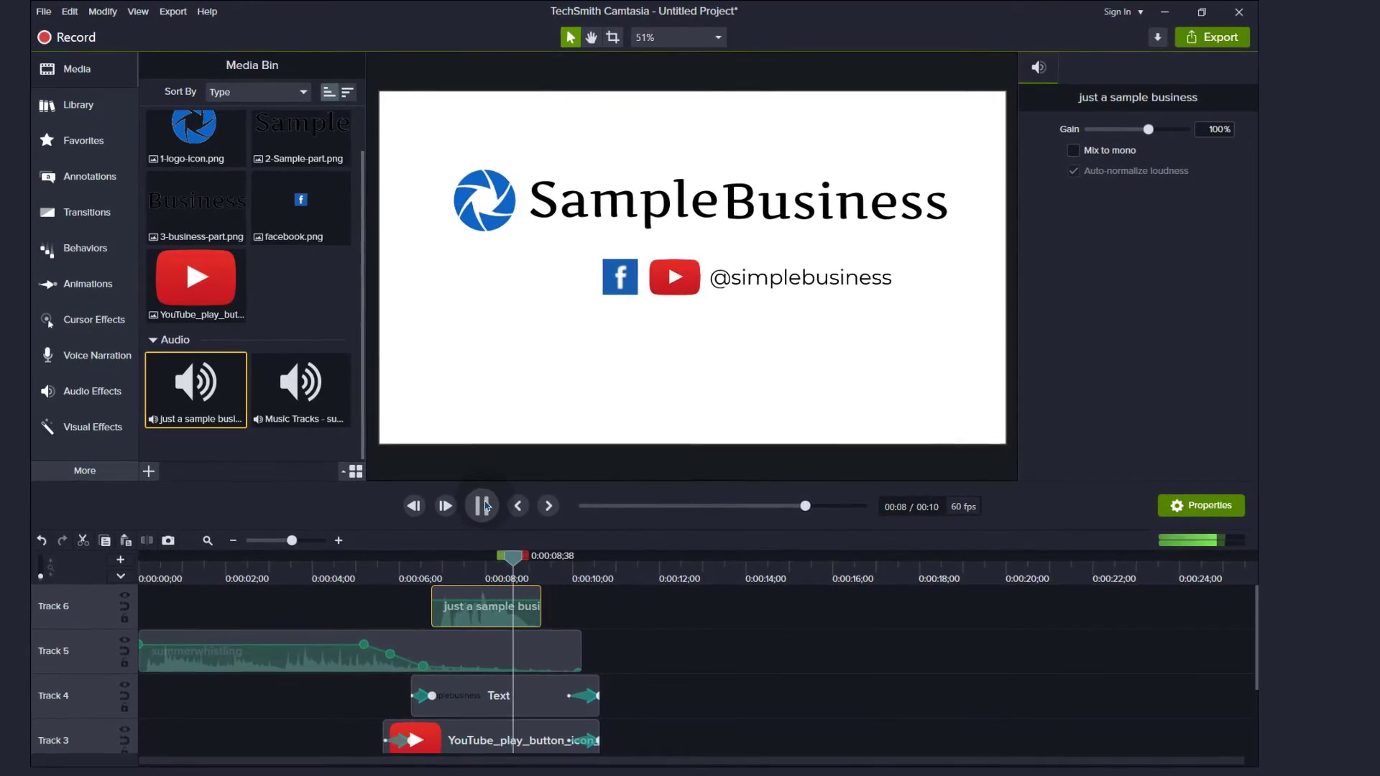
key("ctrl+Home")
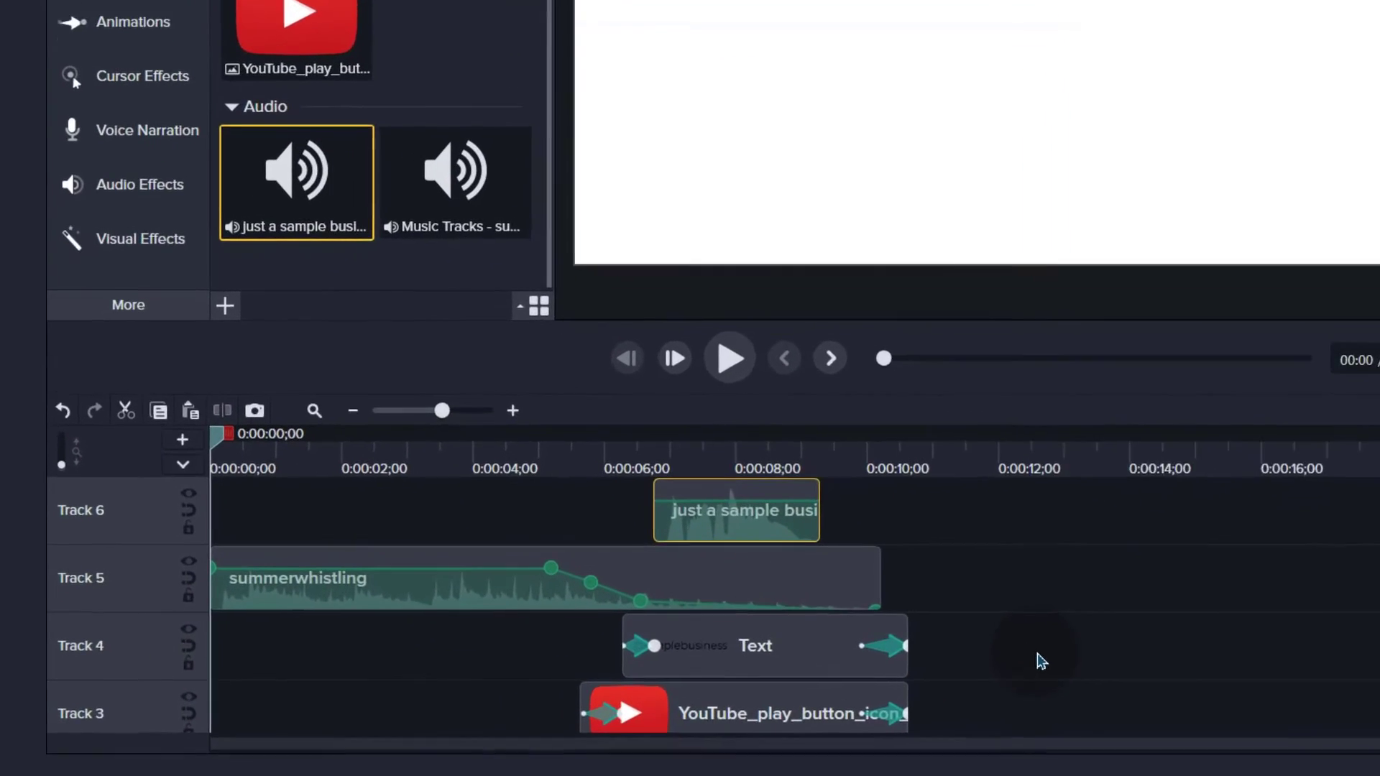
- Group all clips on the timeline into one group and open the group to show its tracks
key("ctrl+a")
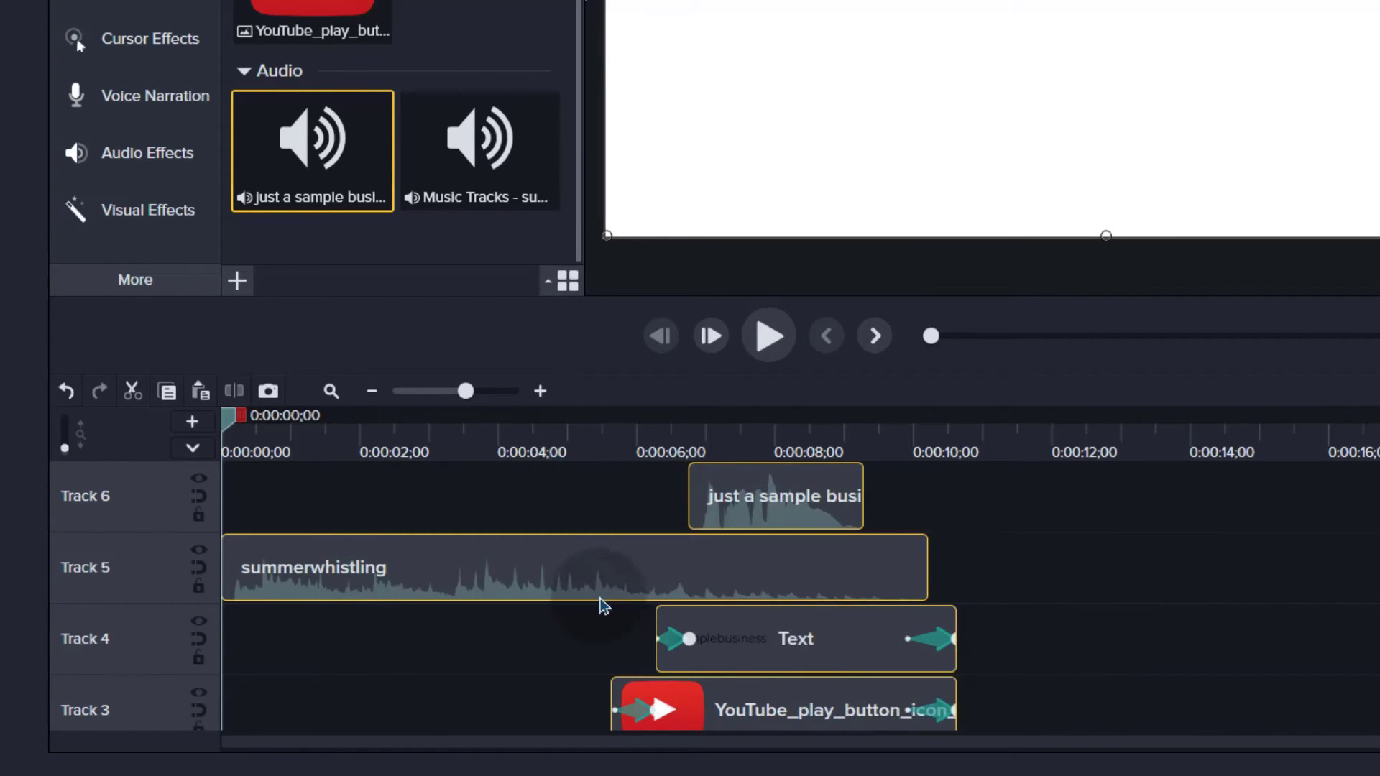
right_click(443, 570)
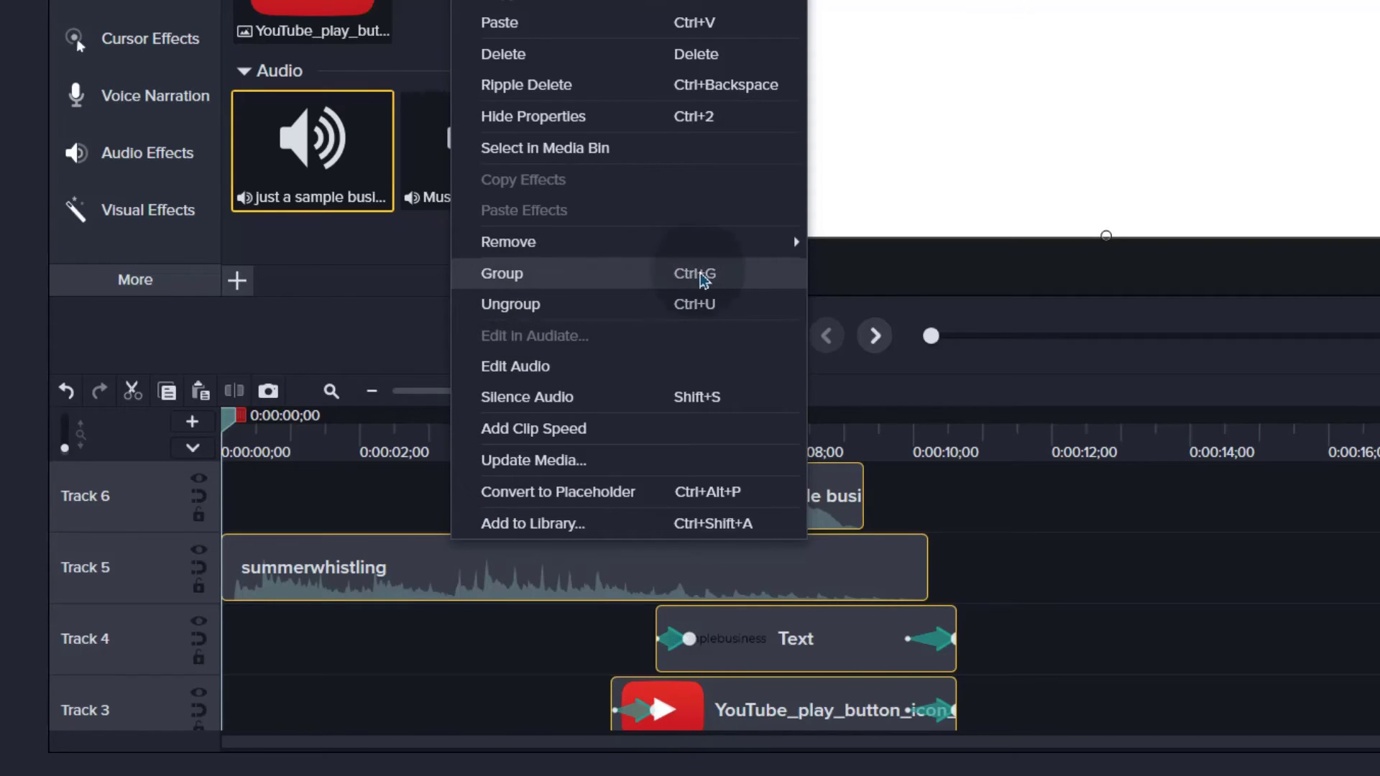
left_click(506, 280)
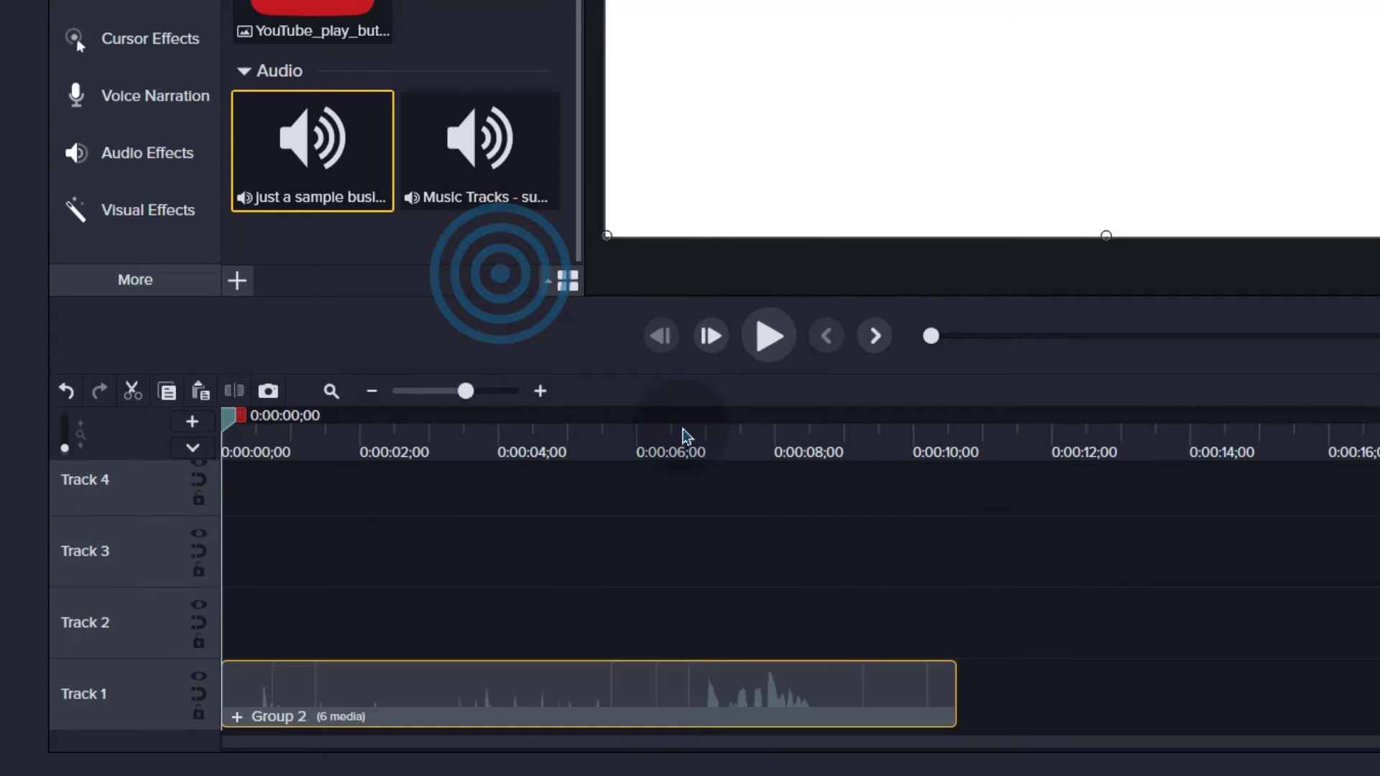
left_click(291, 721)
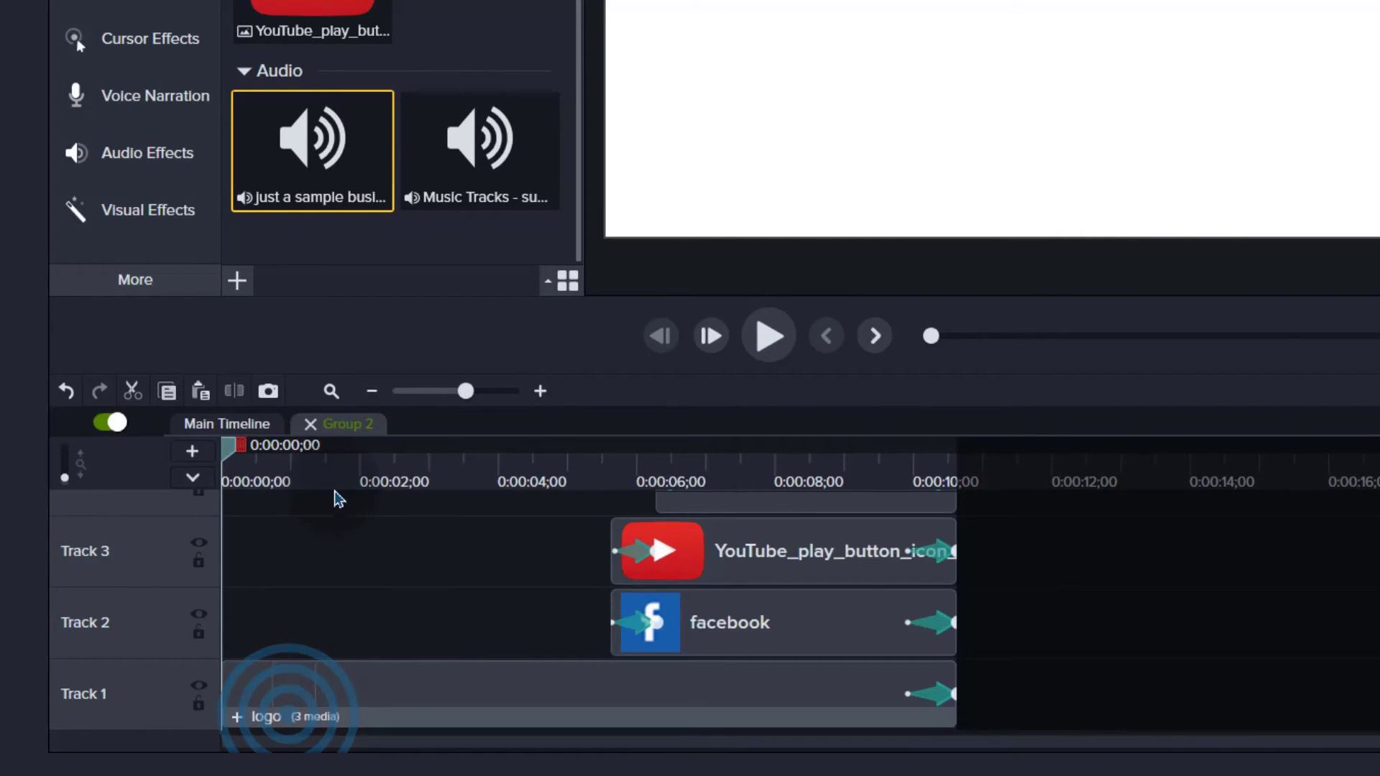
- Rename the opened group as "intro" and close its group view
left_click(357, 426)
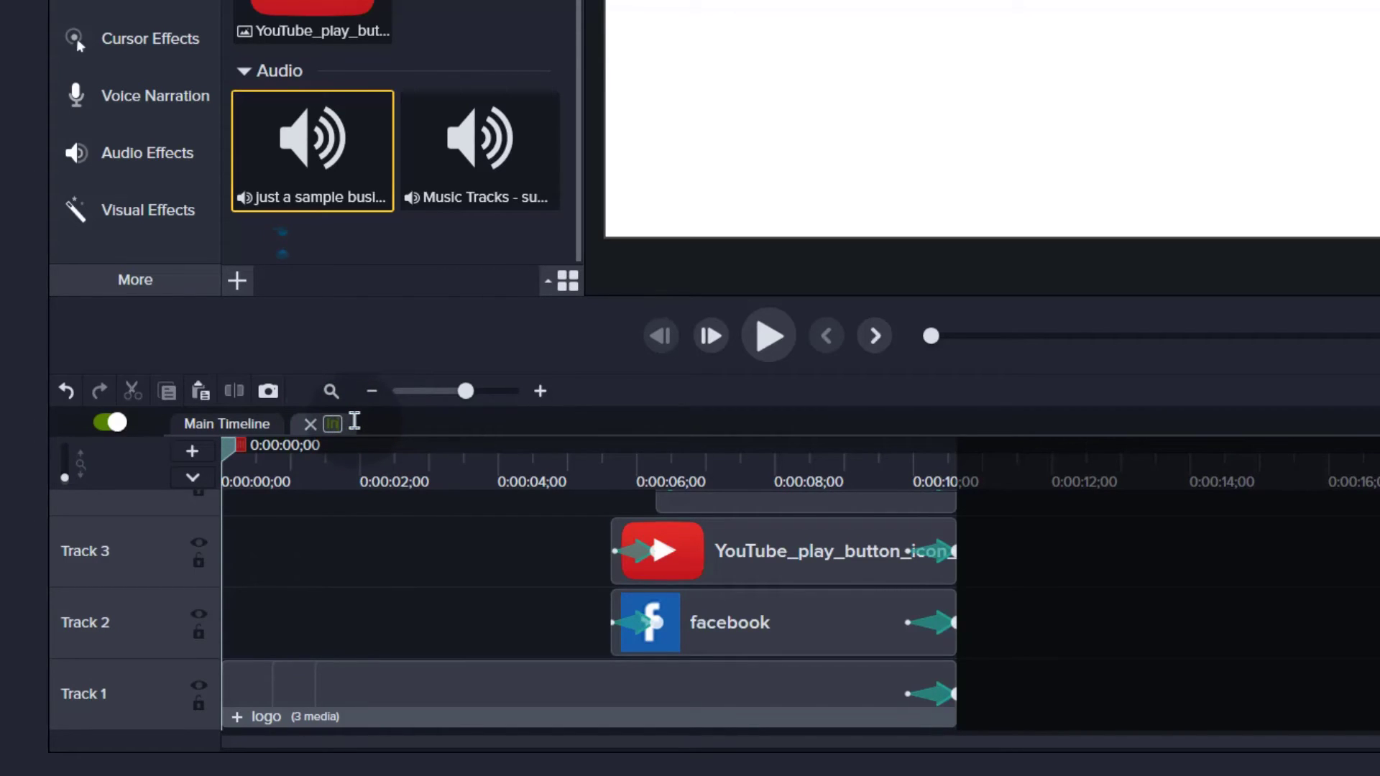
left_click(310, 424)
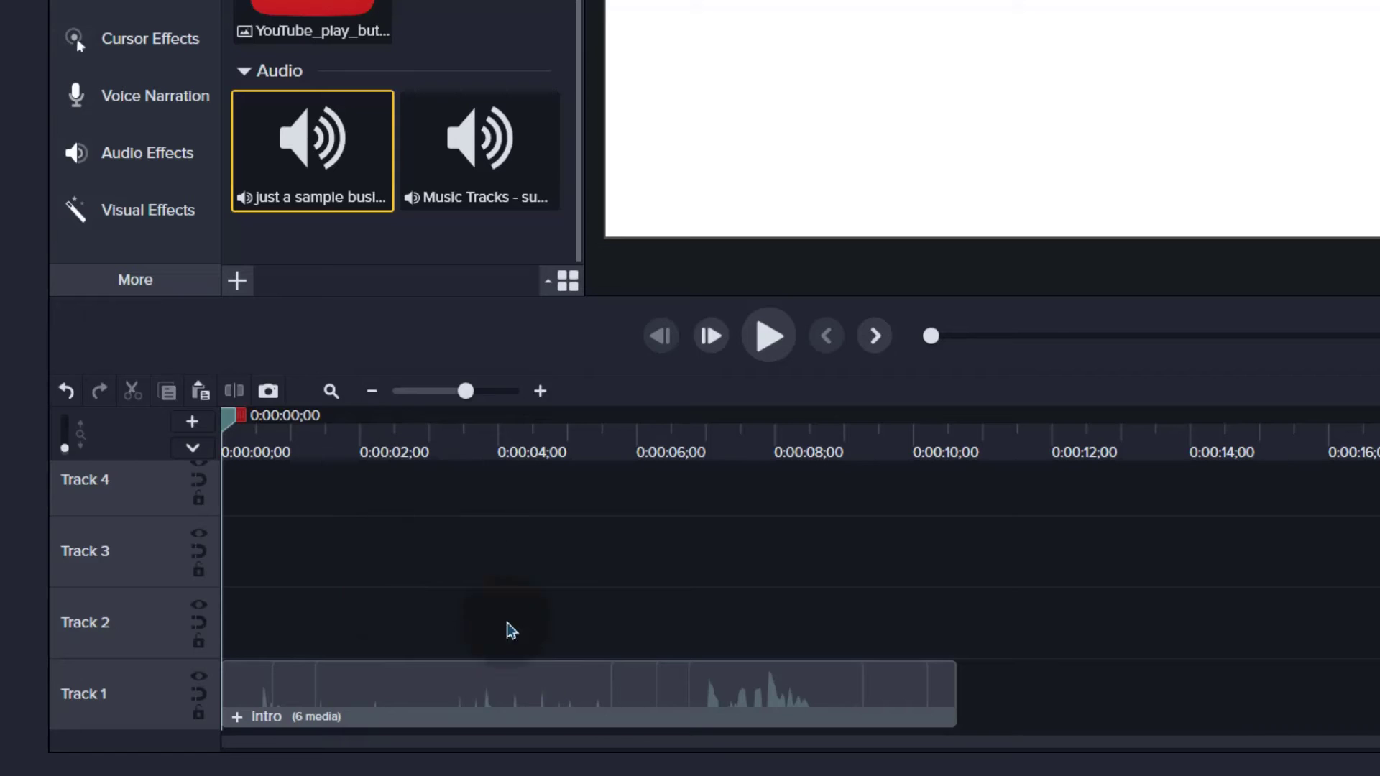
- Add the intro group to the Default library as "intro video", using the canvas size
left_click(414, 686)
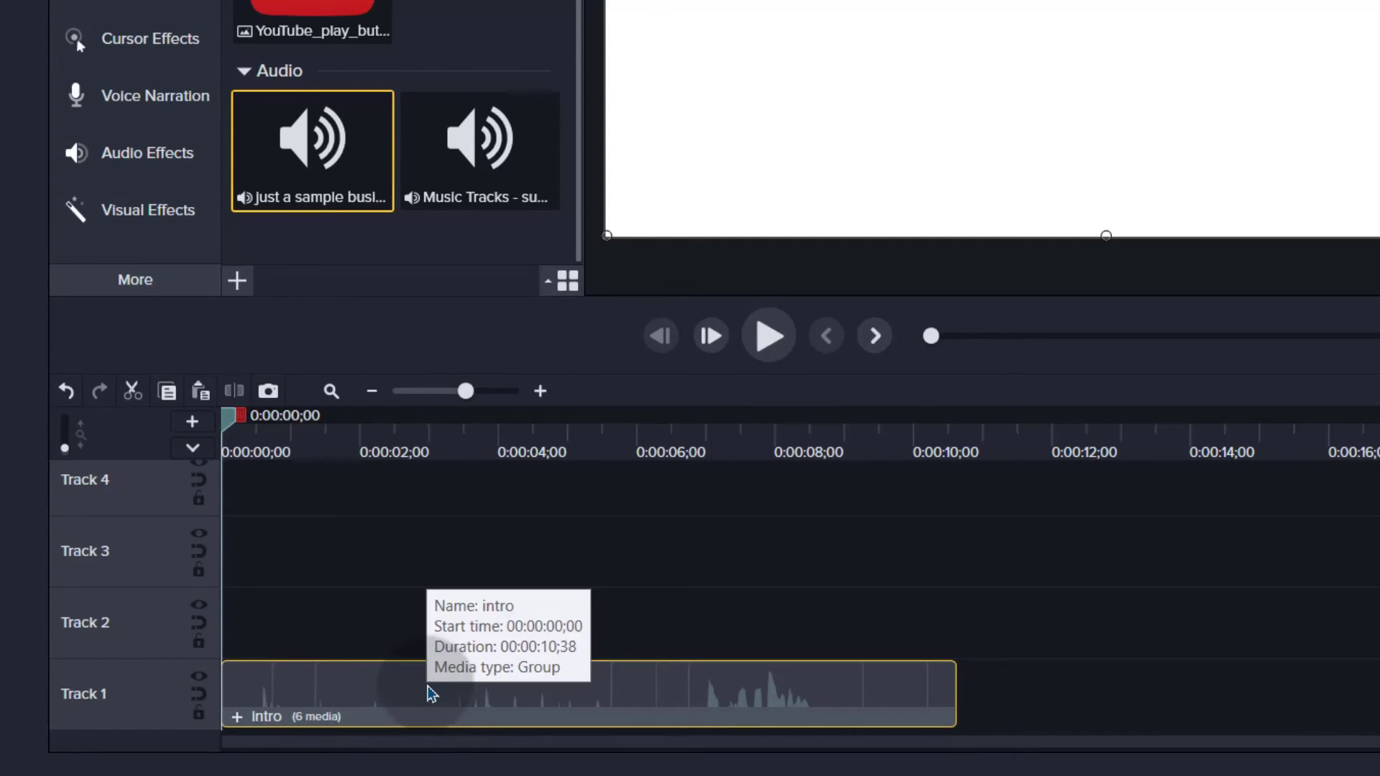
right_click(403, 693)
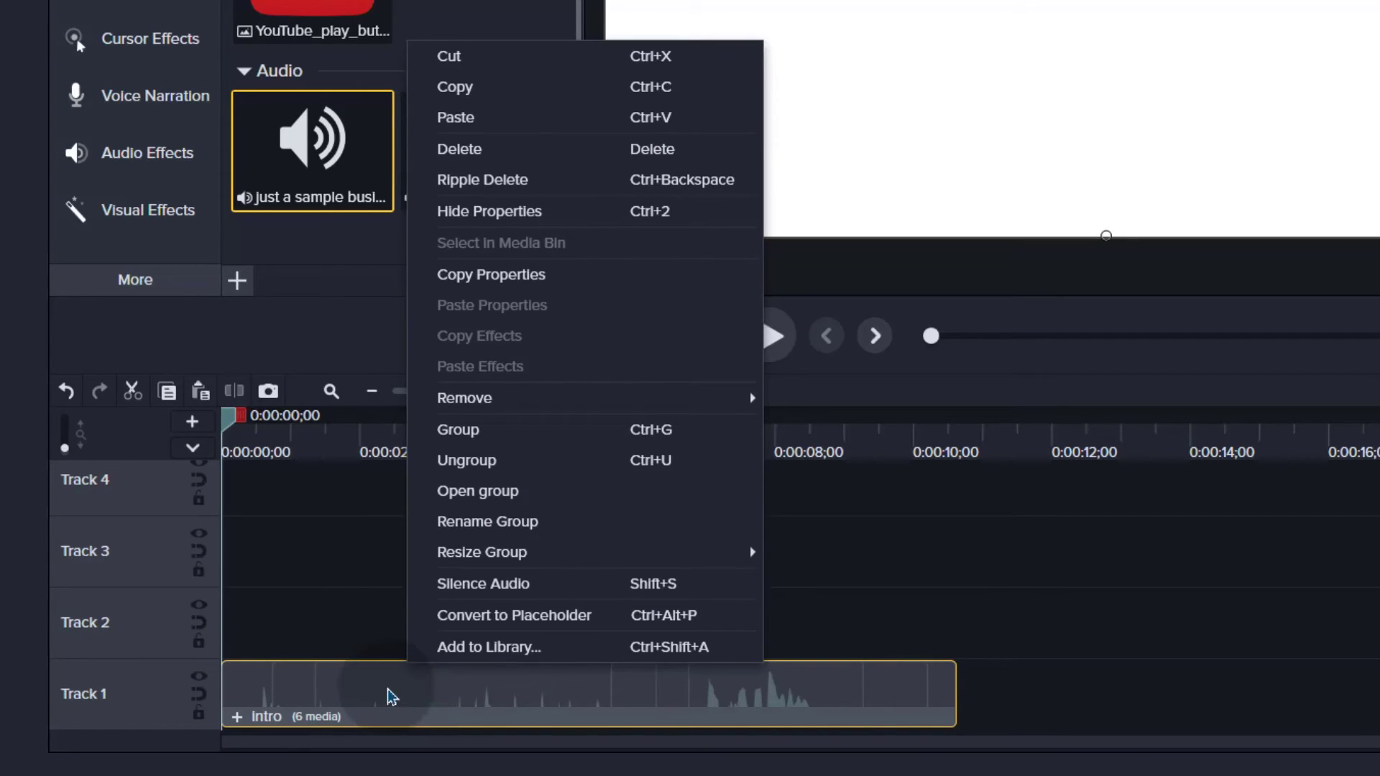
left_click(496, 651)
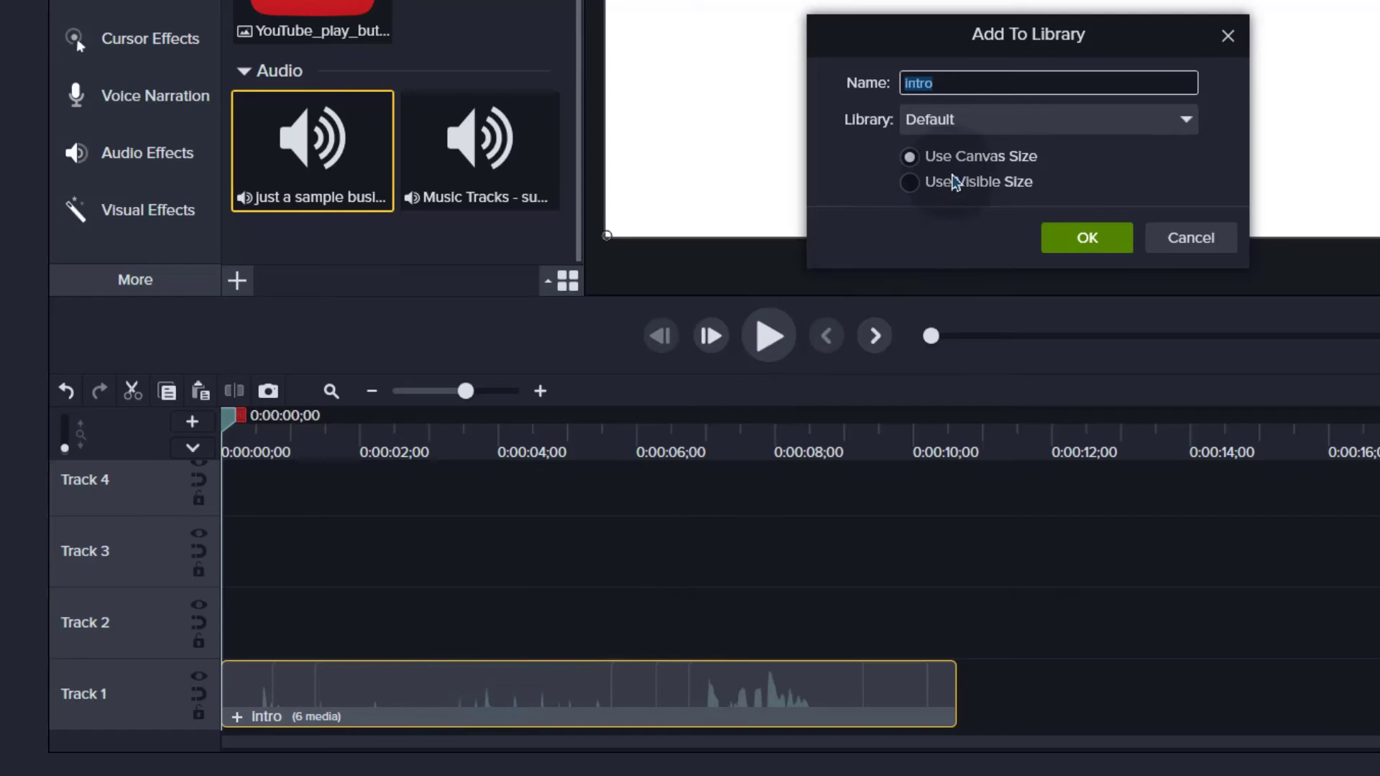
left_click(957, 85)
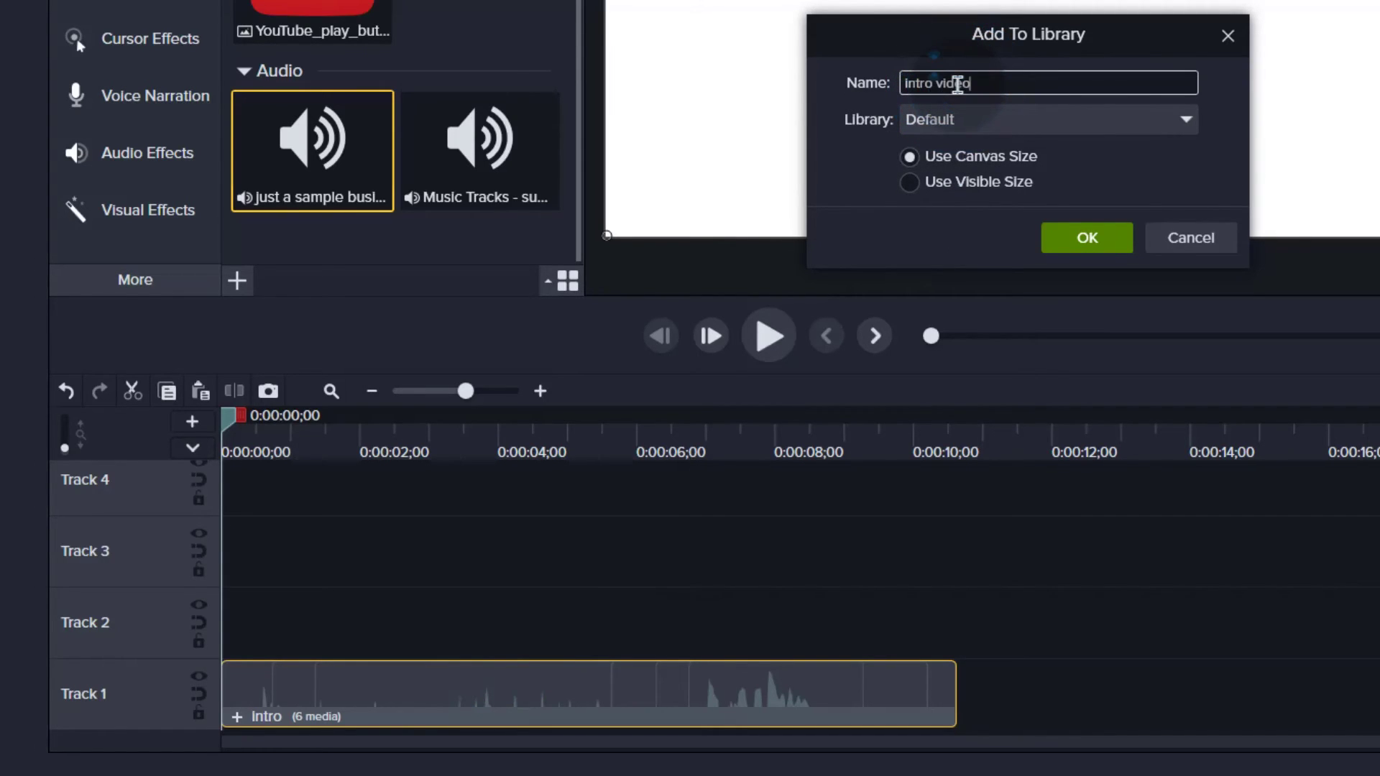
left_click(1013, 123)
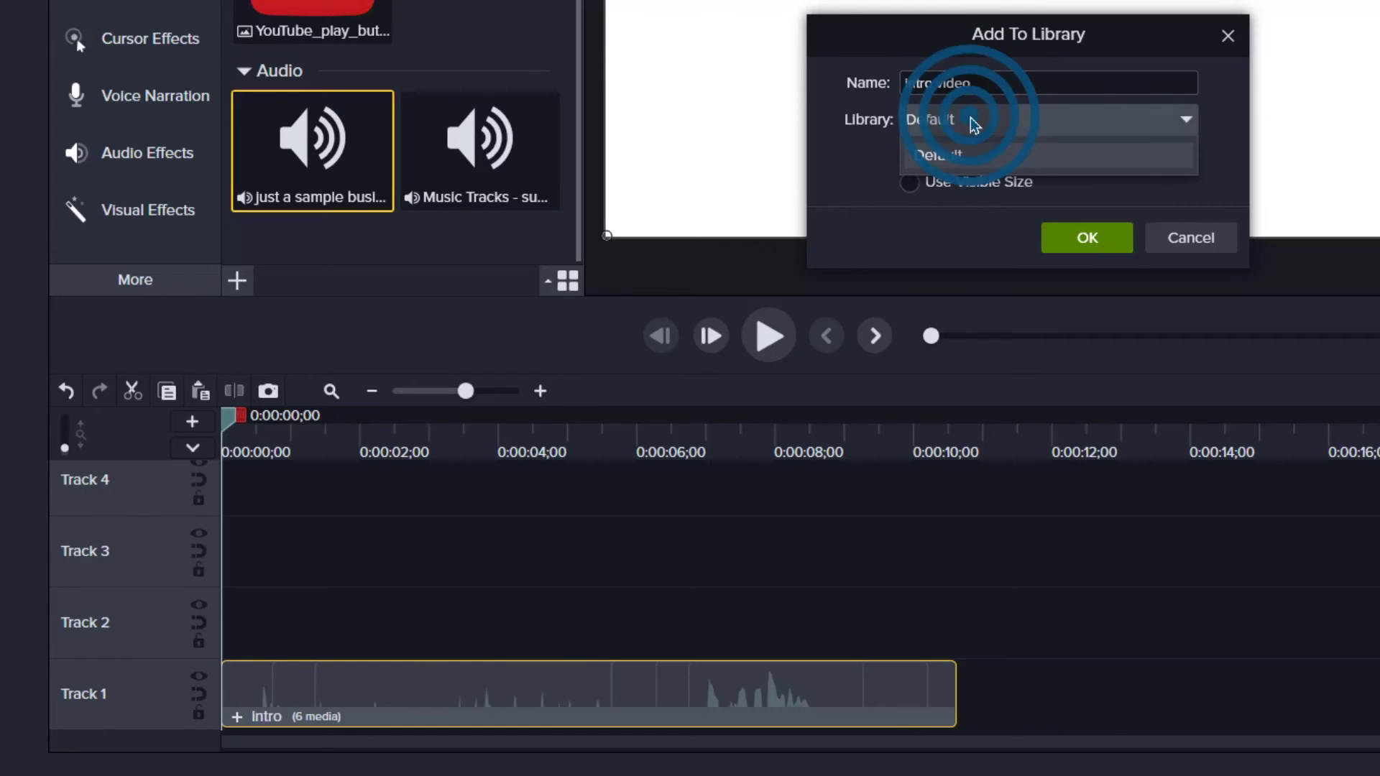
left_click(963, 154)
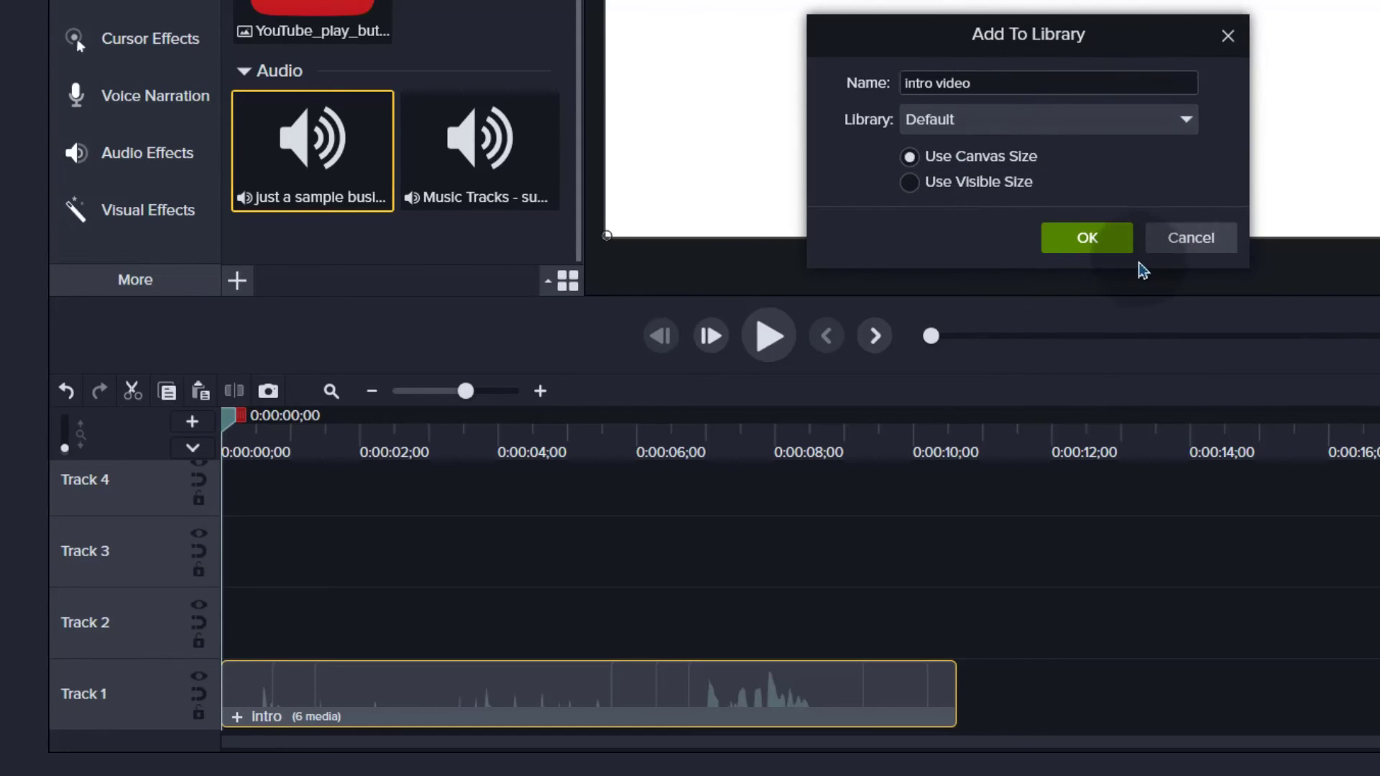
left_click(1089, 238)
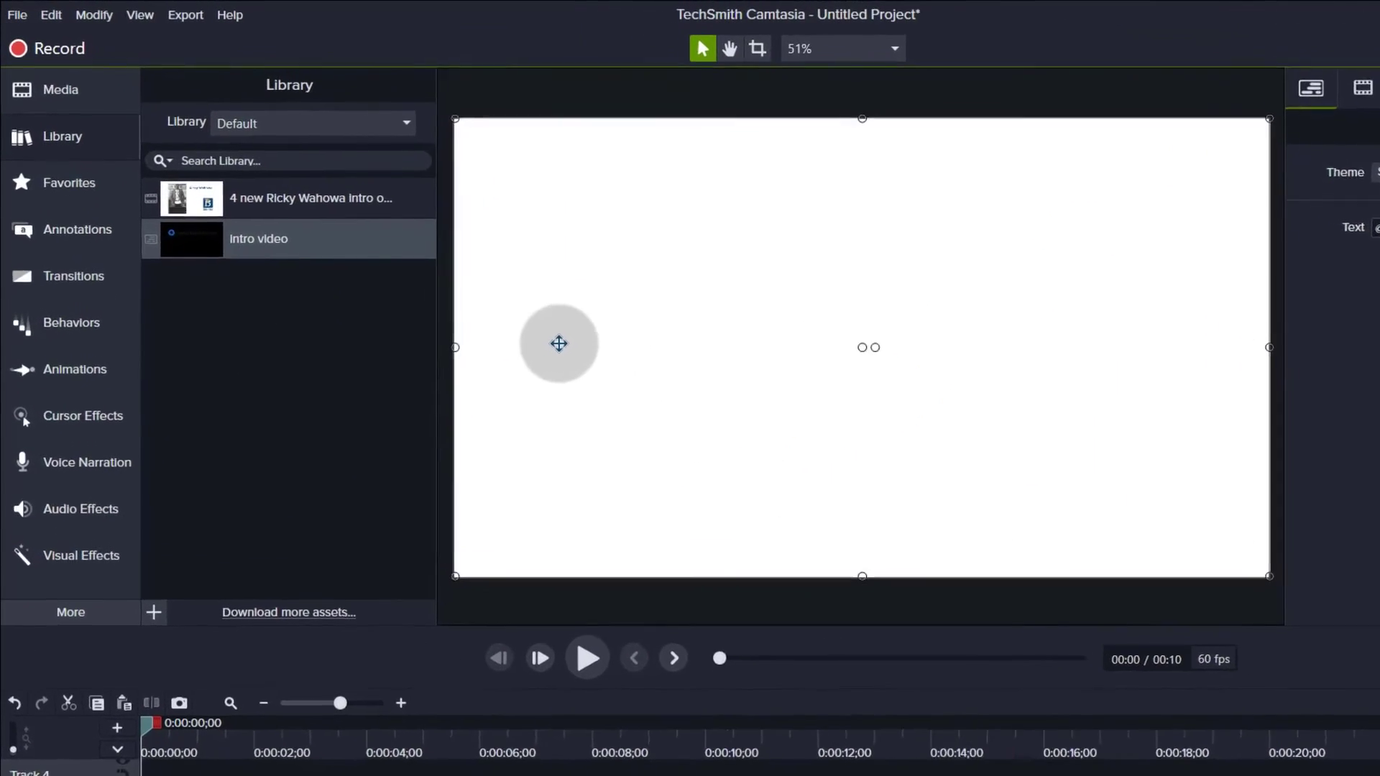
- Start a new project, saving the current one as "camtasia intr0"
left_click(24, 18)
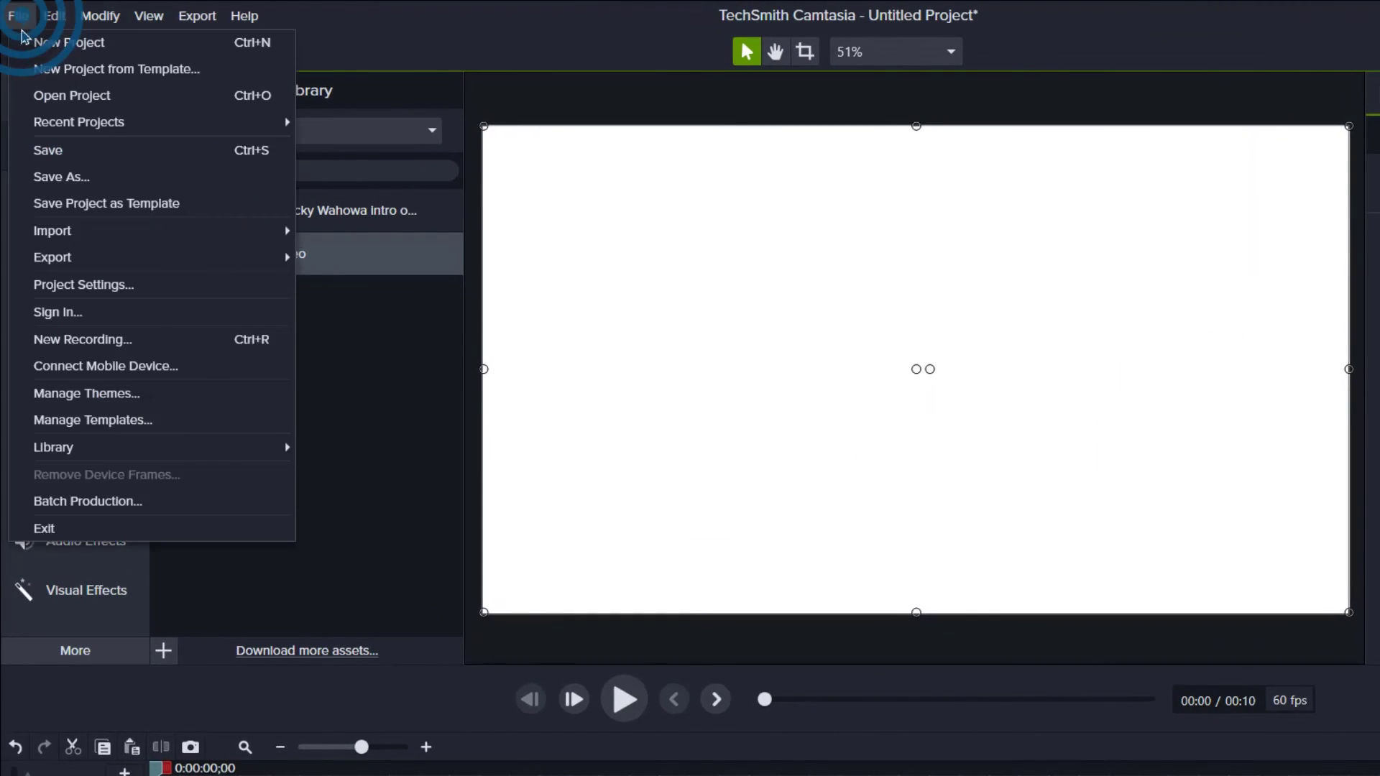
left_click(58, 45)
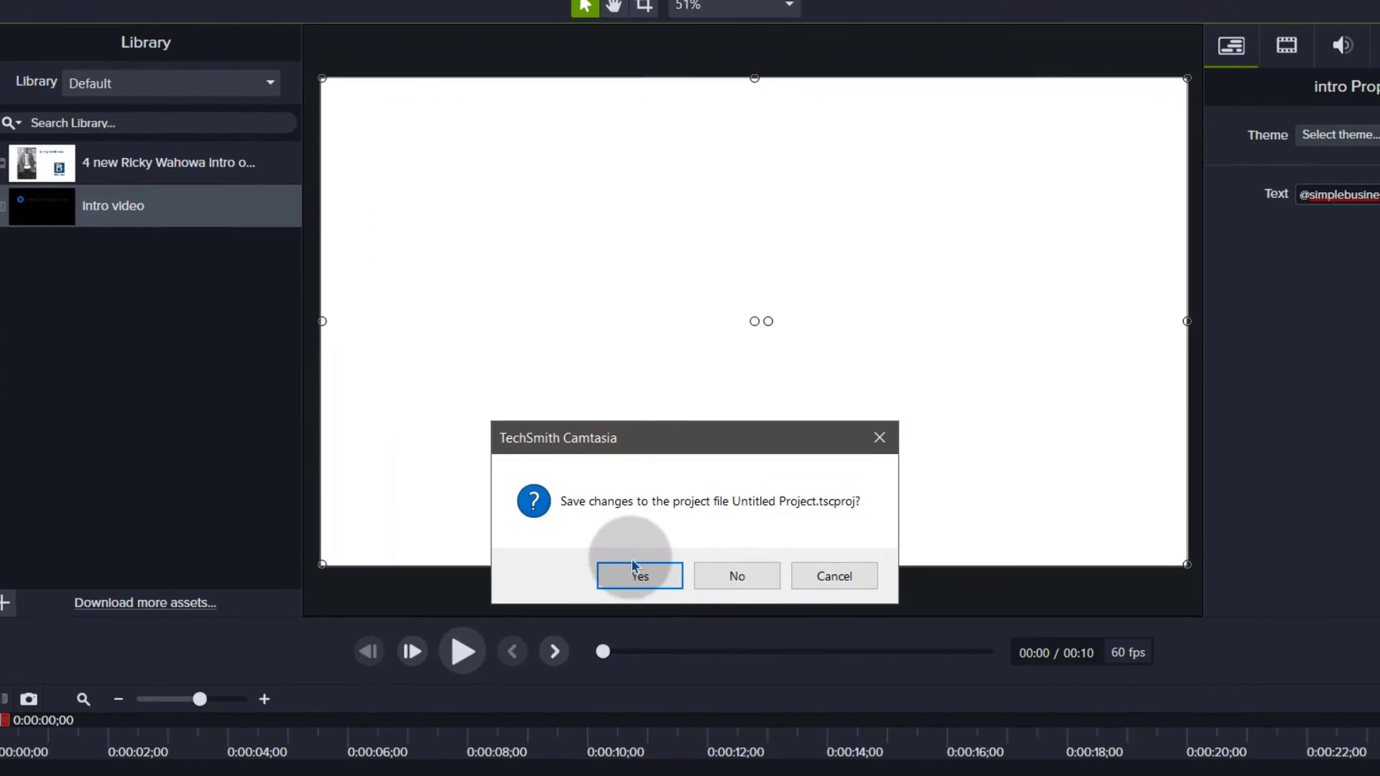
left_click(634, 573)
type("camtasia intr0")
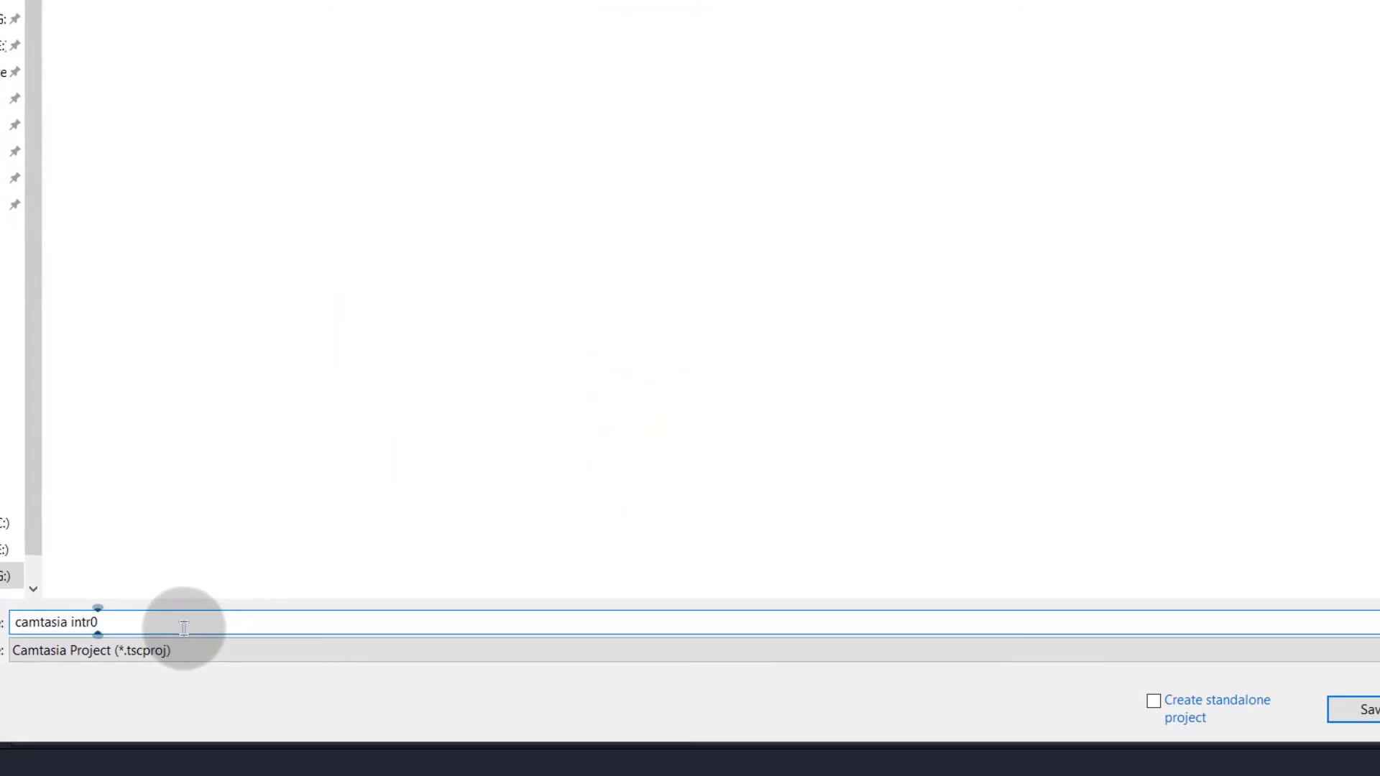
left_click(1365, 710)
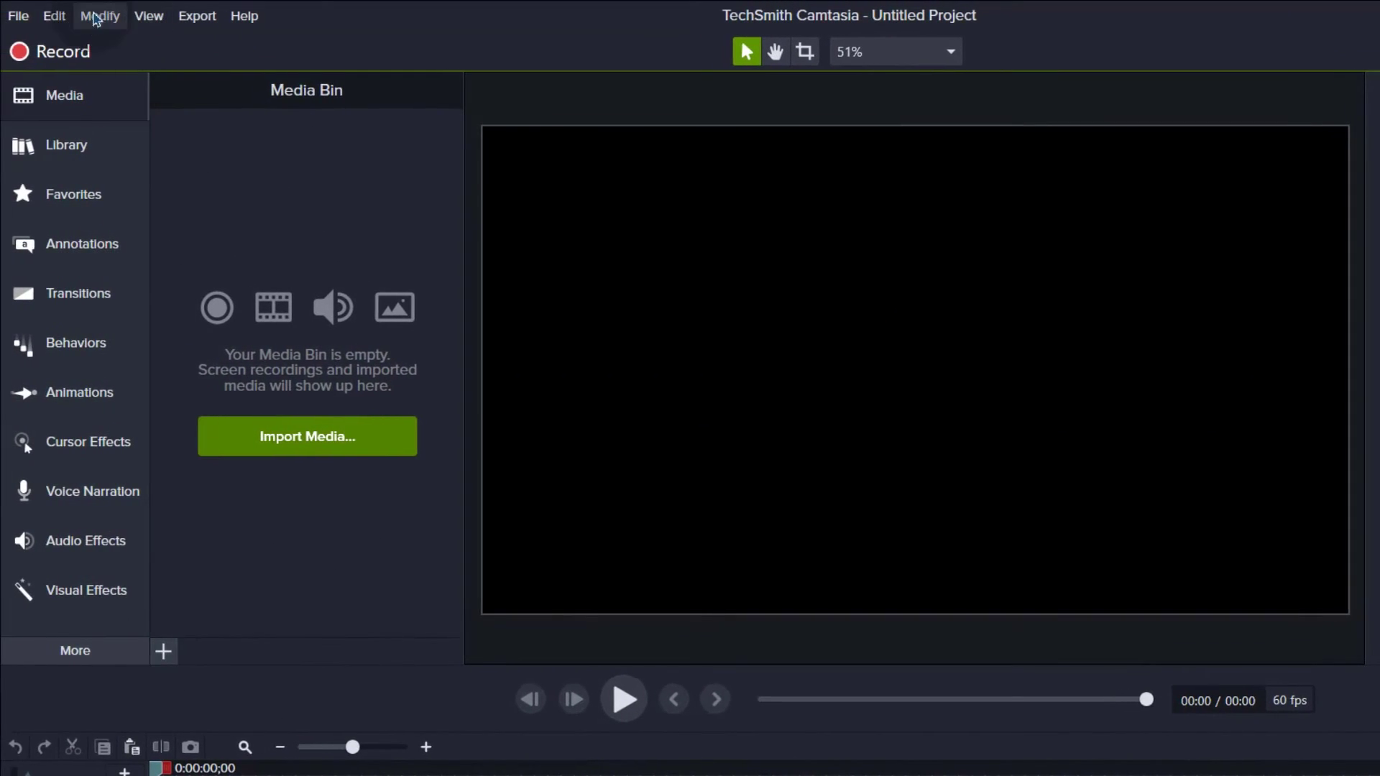
- Open the recent project "2 camtasia project recording.tscproj"
left_click(20, 17)
left_click(93, 133)
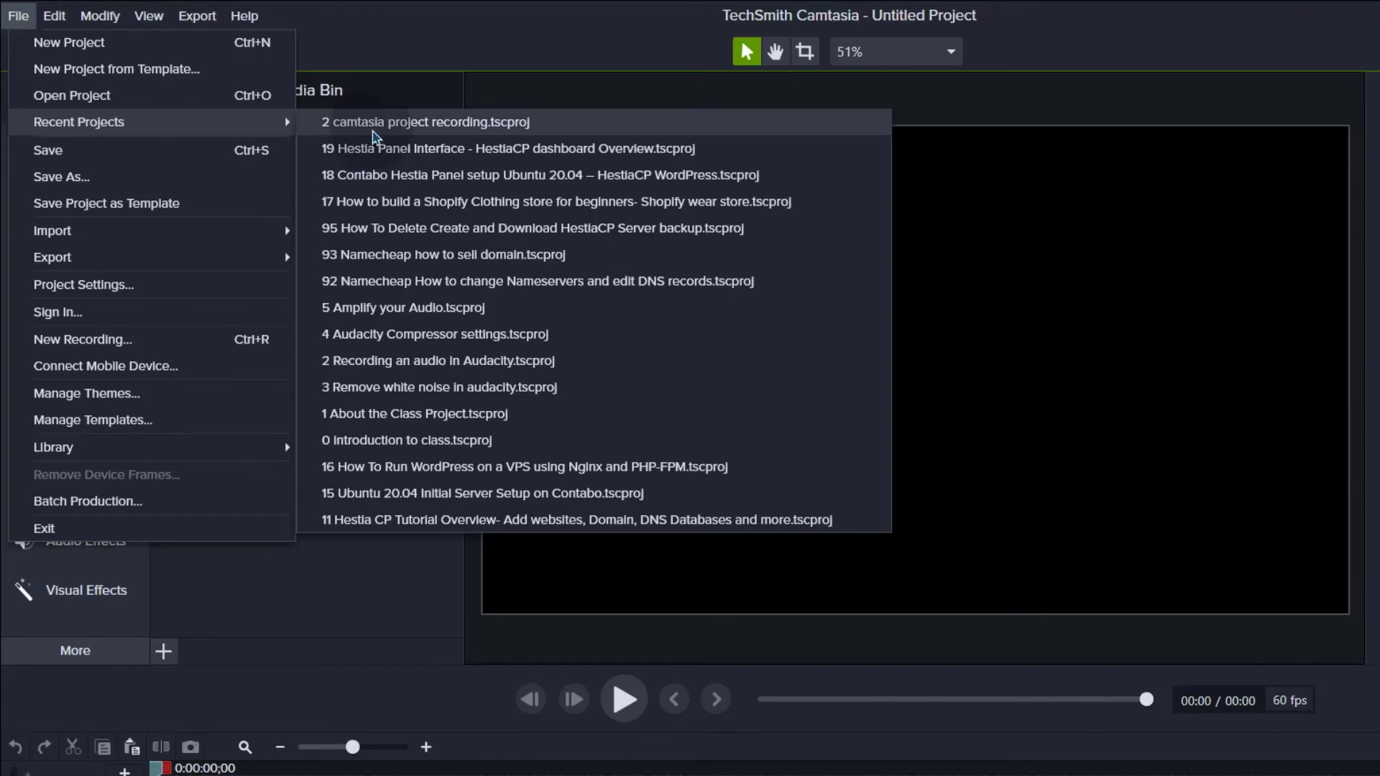
left_click(449, 125)
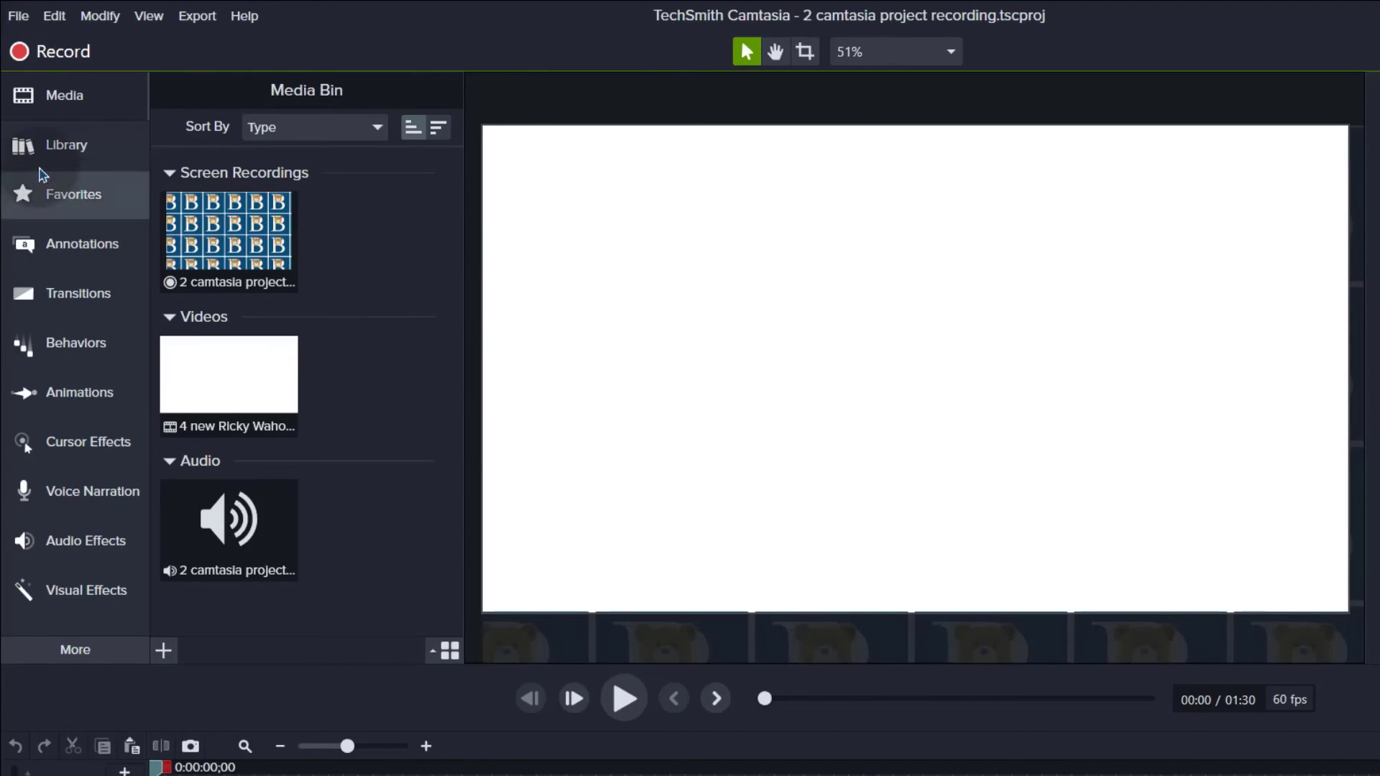
- Add "intro video" from the Default library to the end of Track 3 and clear the timeline selection
left_click(68, 147)
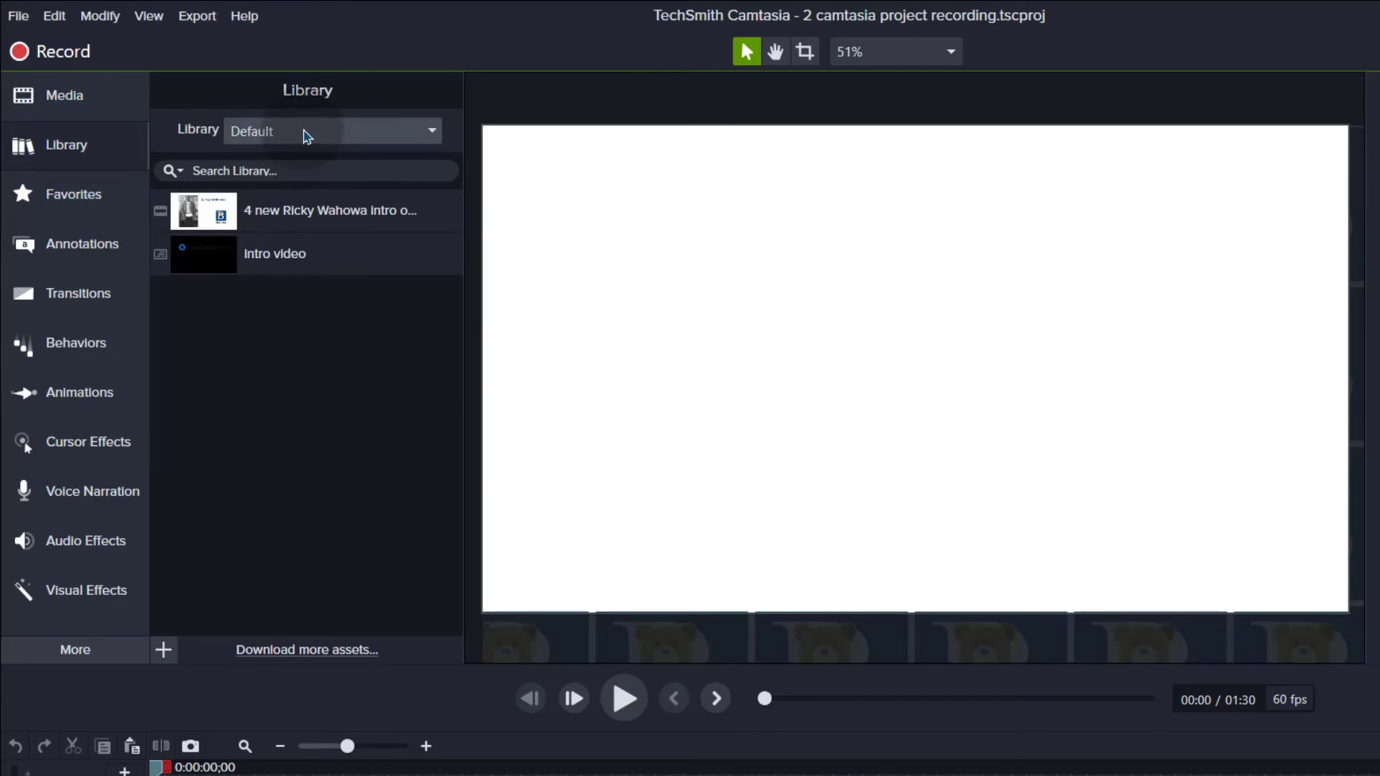
left_click(205, 252)
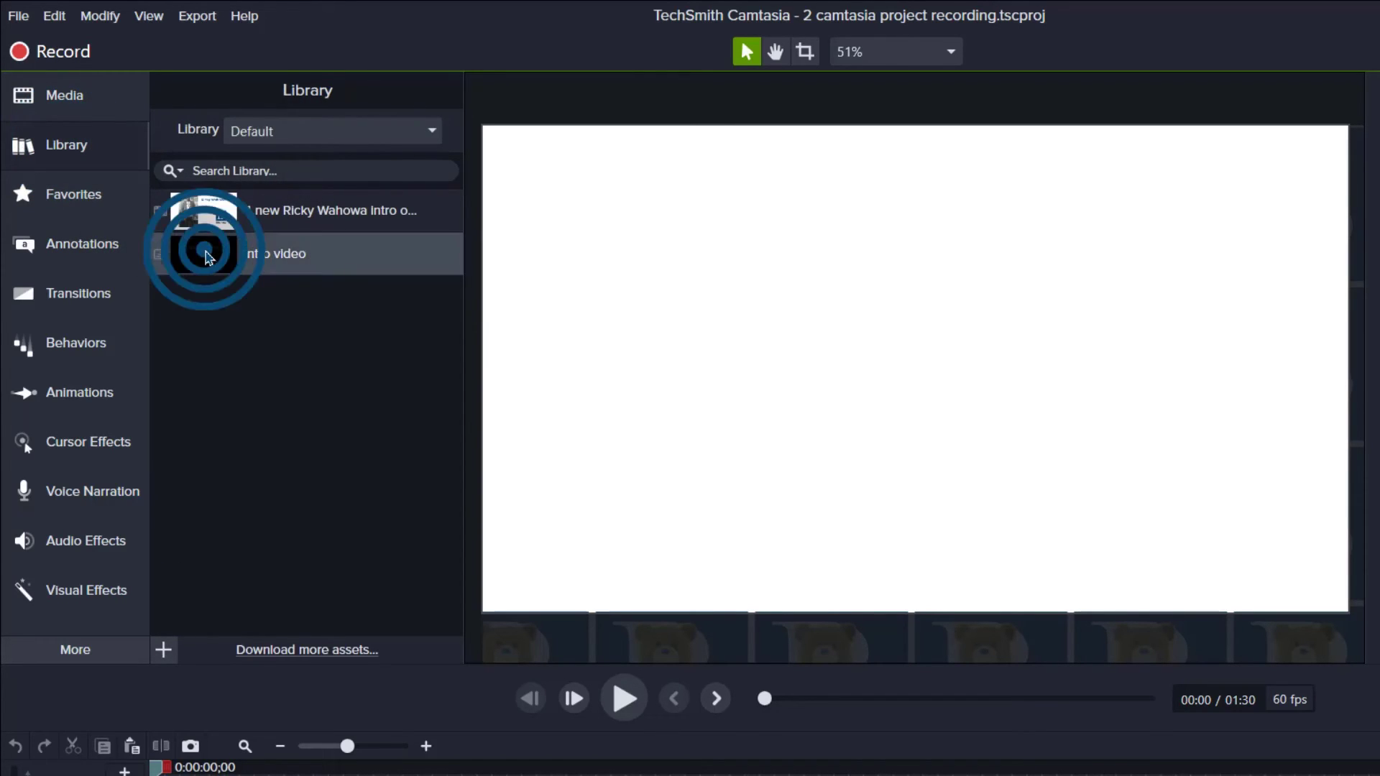
double_click(197, 239)
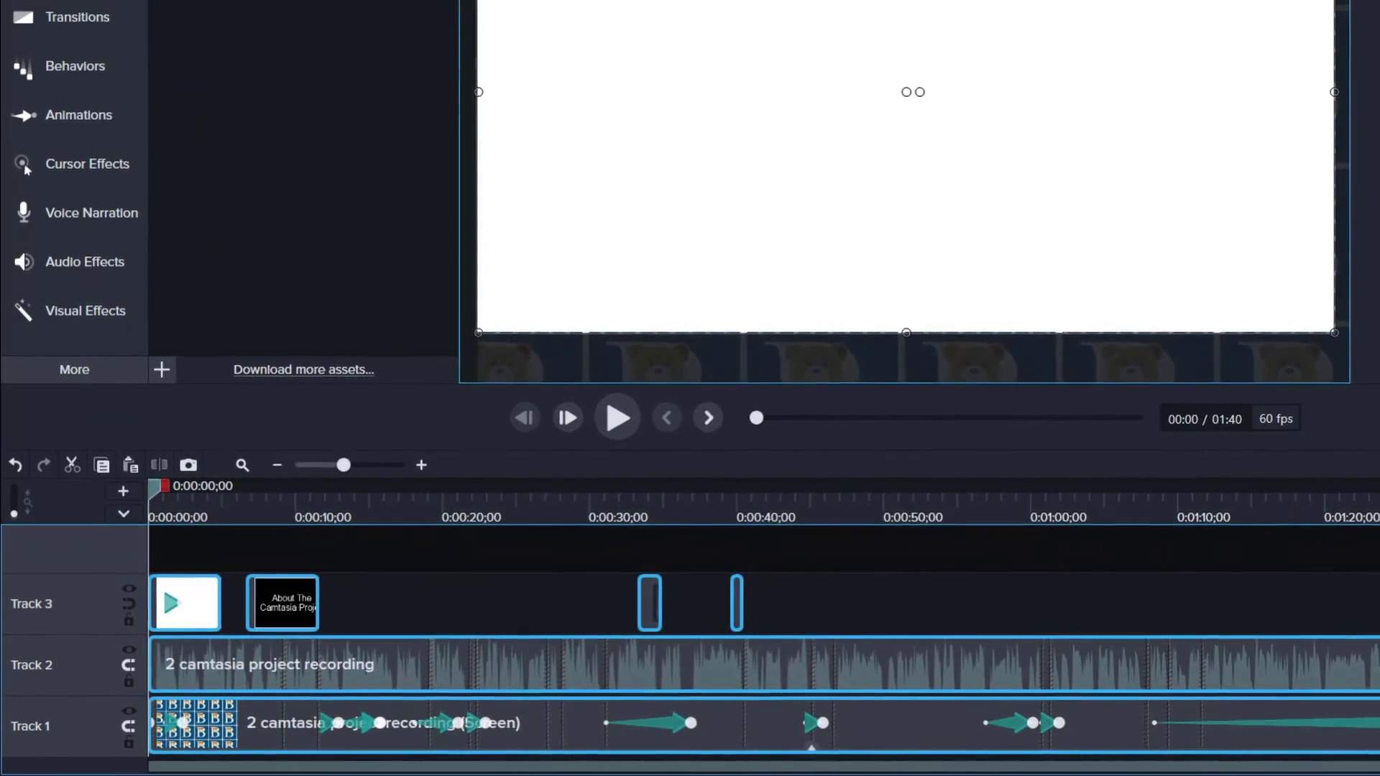
left_click(260, 535)
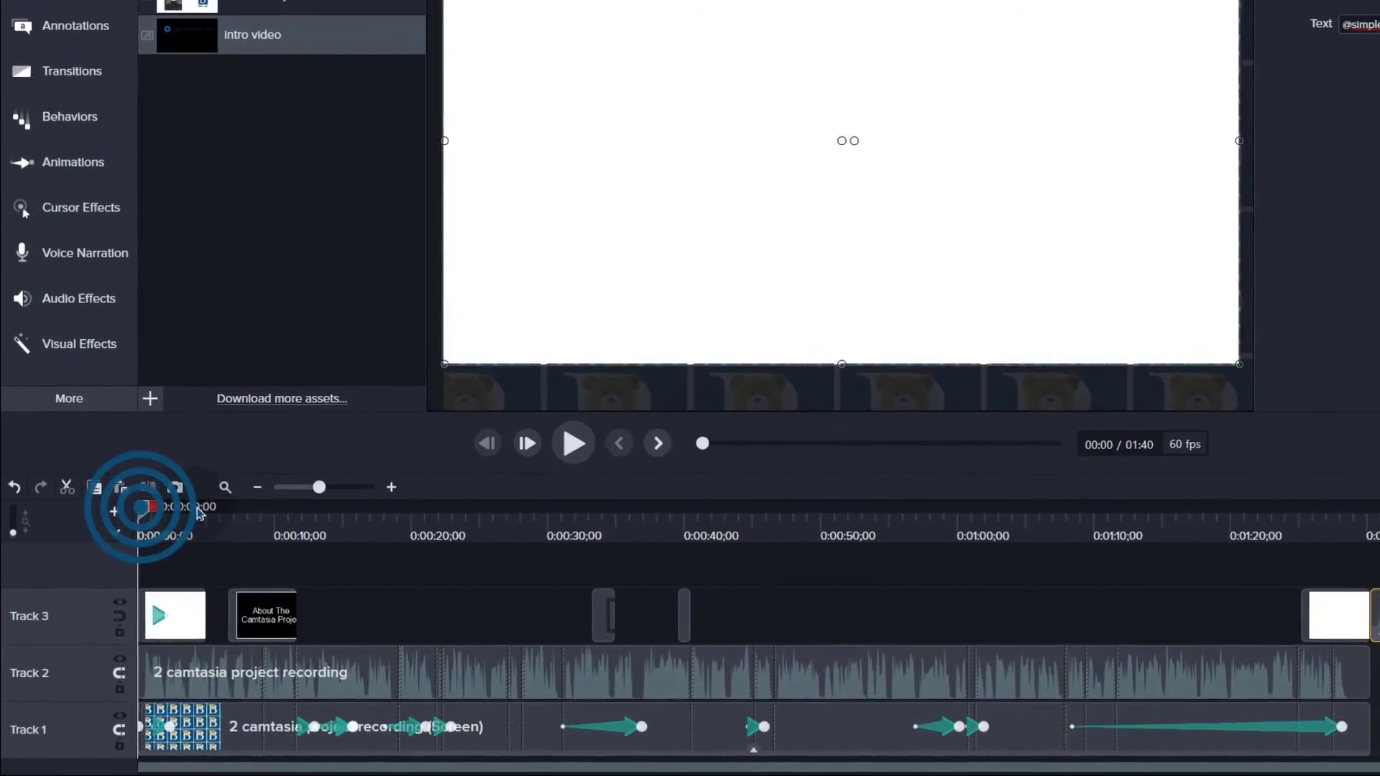
- Play the project from about 0:01:24 to check how the intro video appears after the existing clips
left_click_drag(153, 494, 1357, 494)
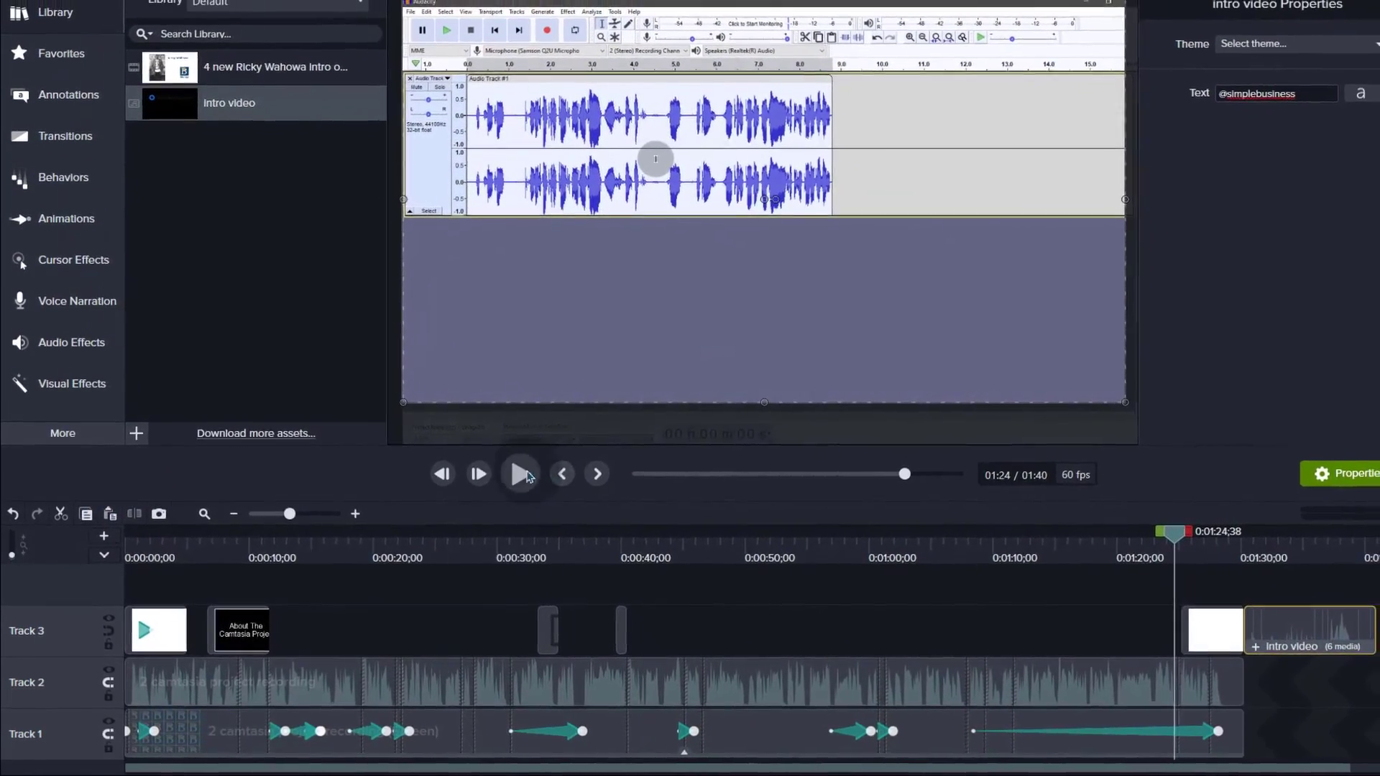
left_click(542, 461)
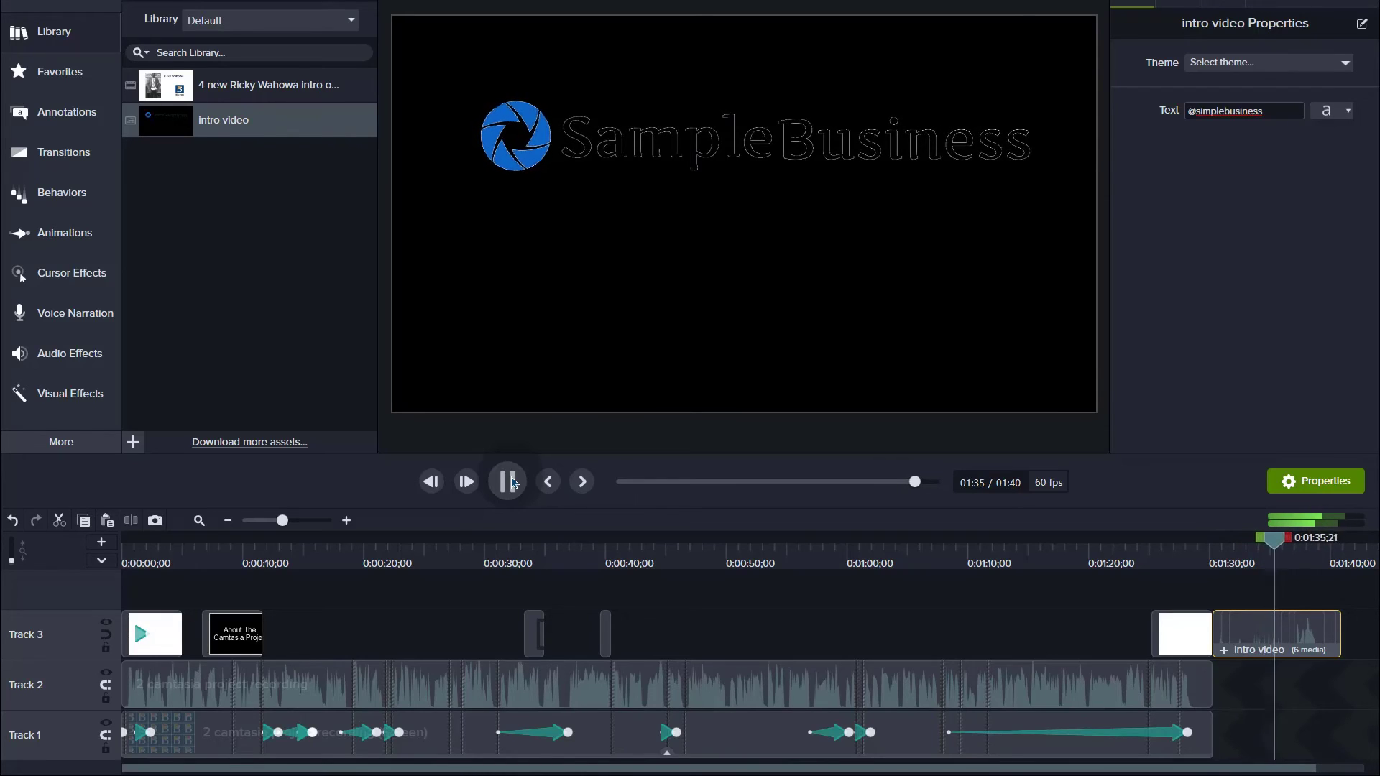
left_click(509, 482)
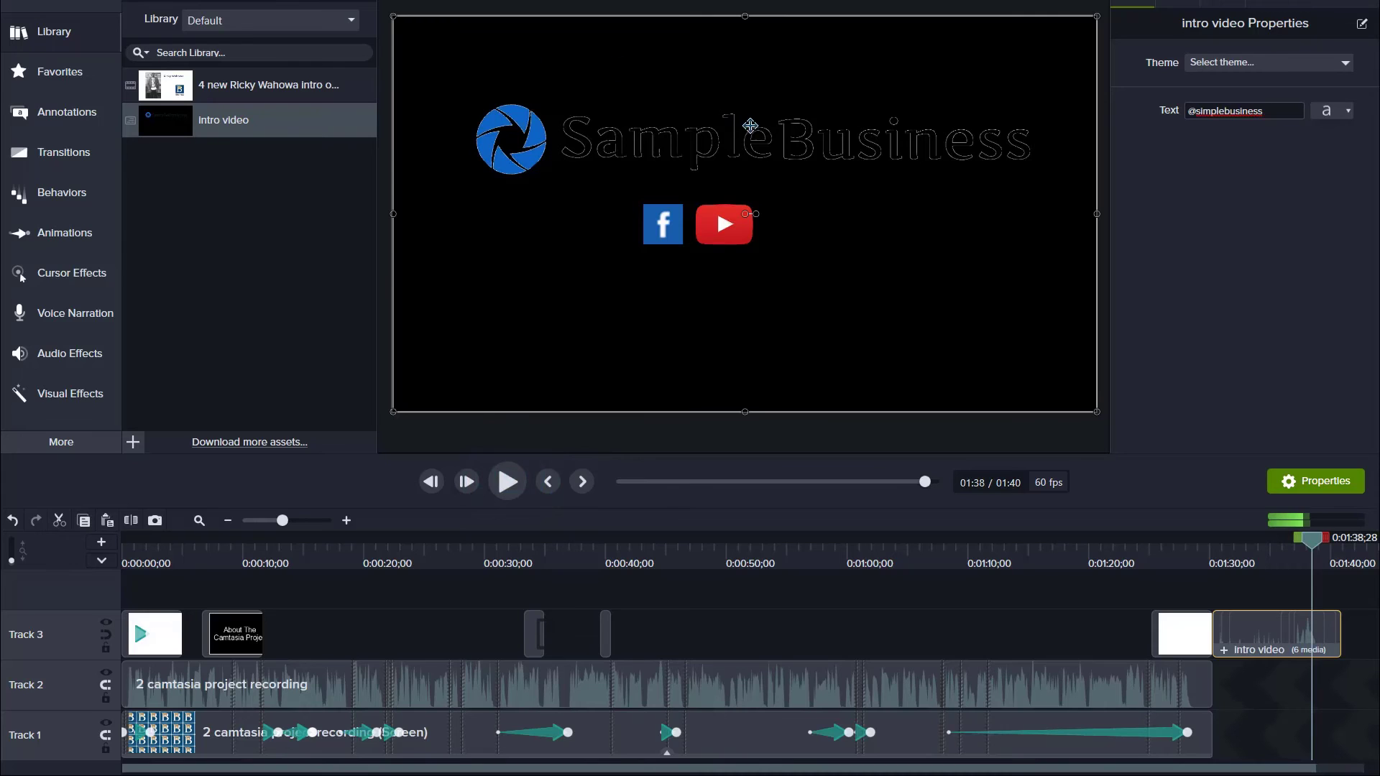
- Add a beige text rectangle callout to the canvas at 0:01:31;55
left_click_drag(1311, 540, 1230, 554)
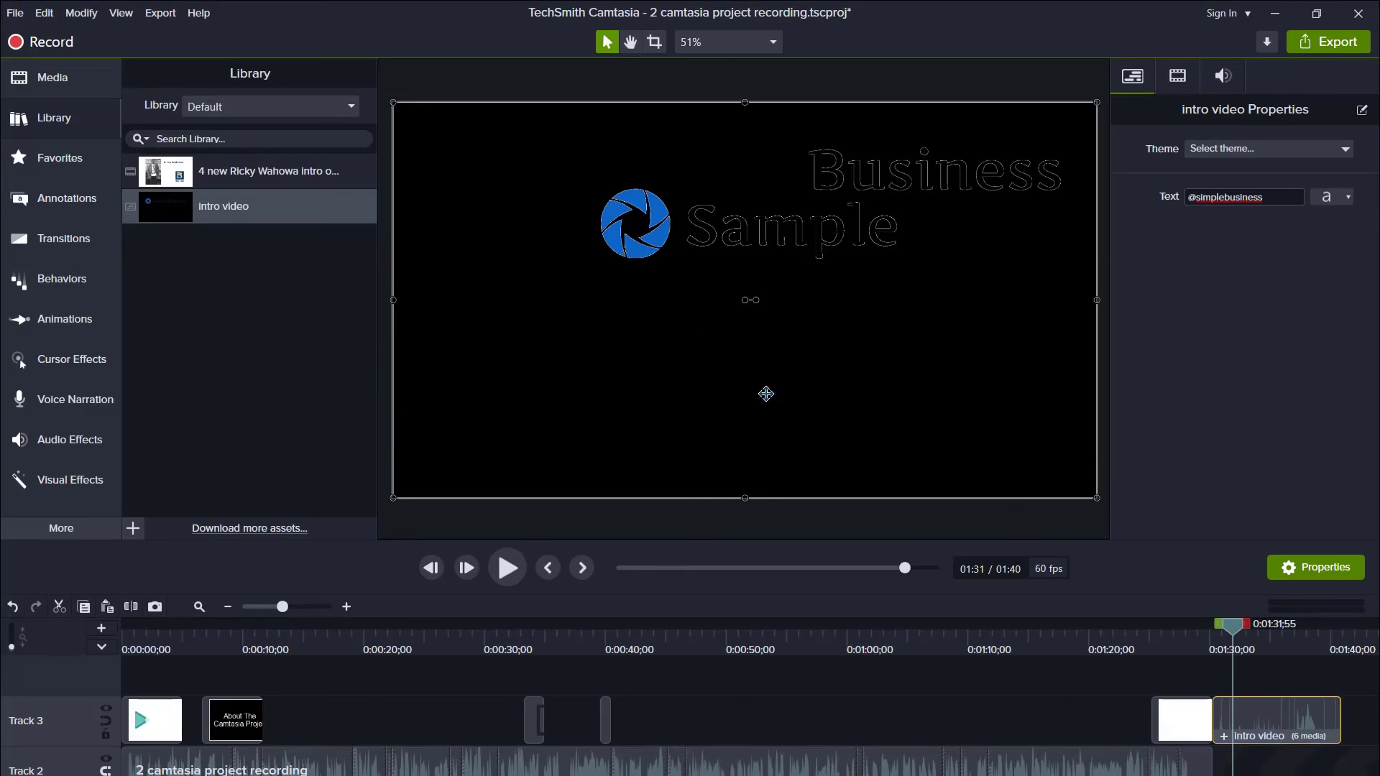
left_click(777, 48)
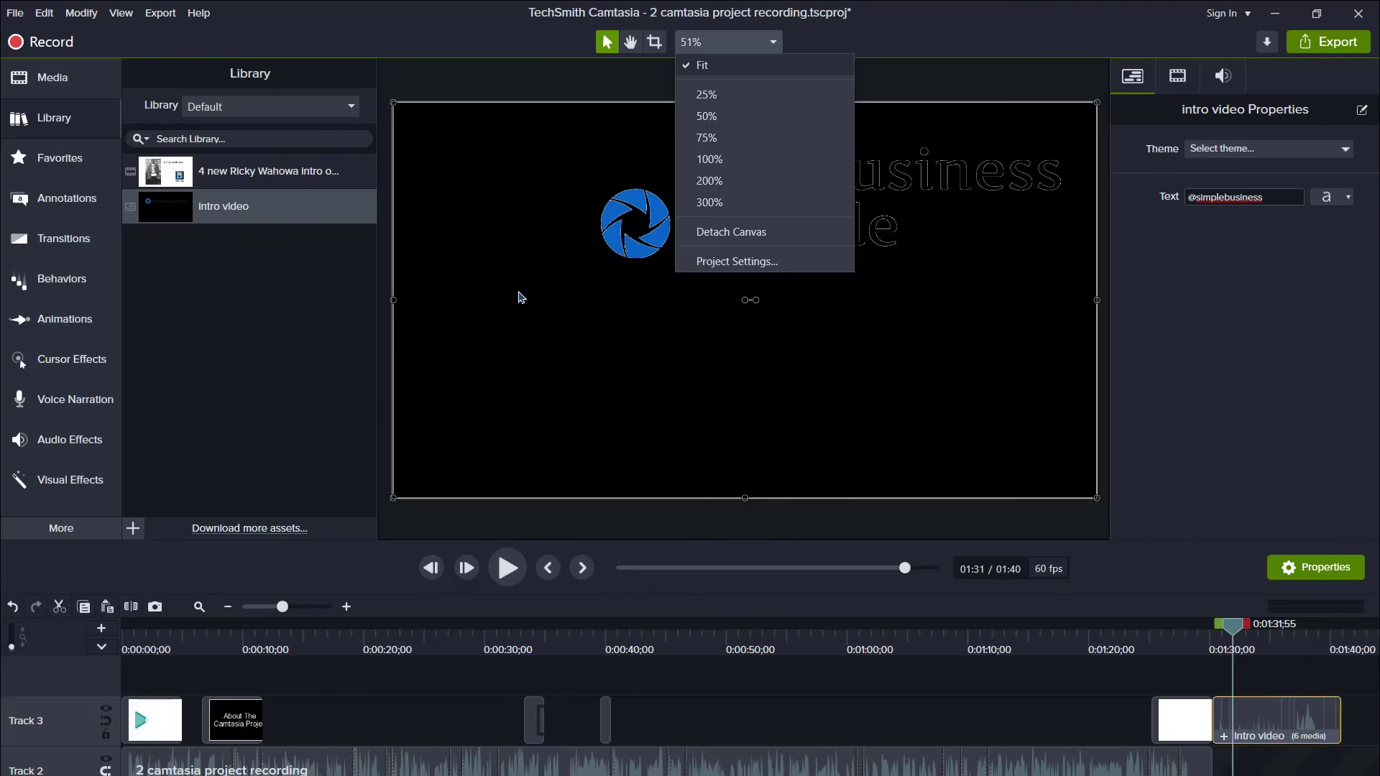
left_click(249, 366)
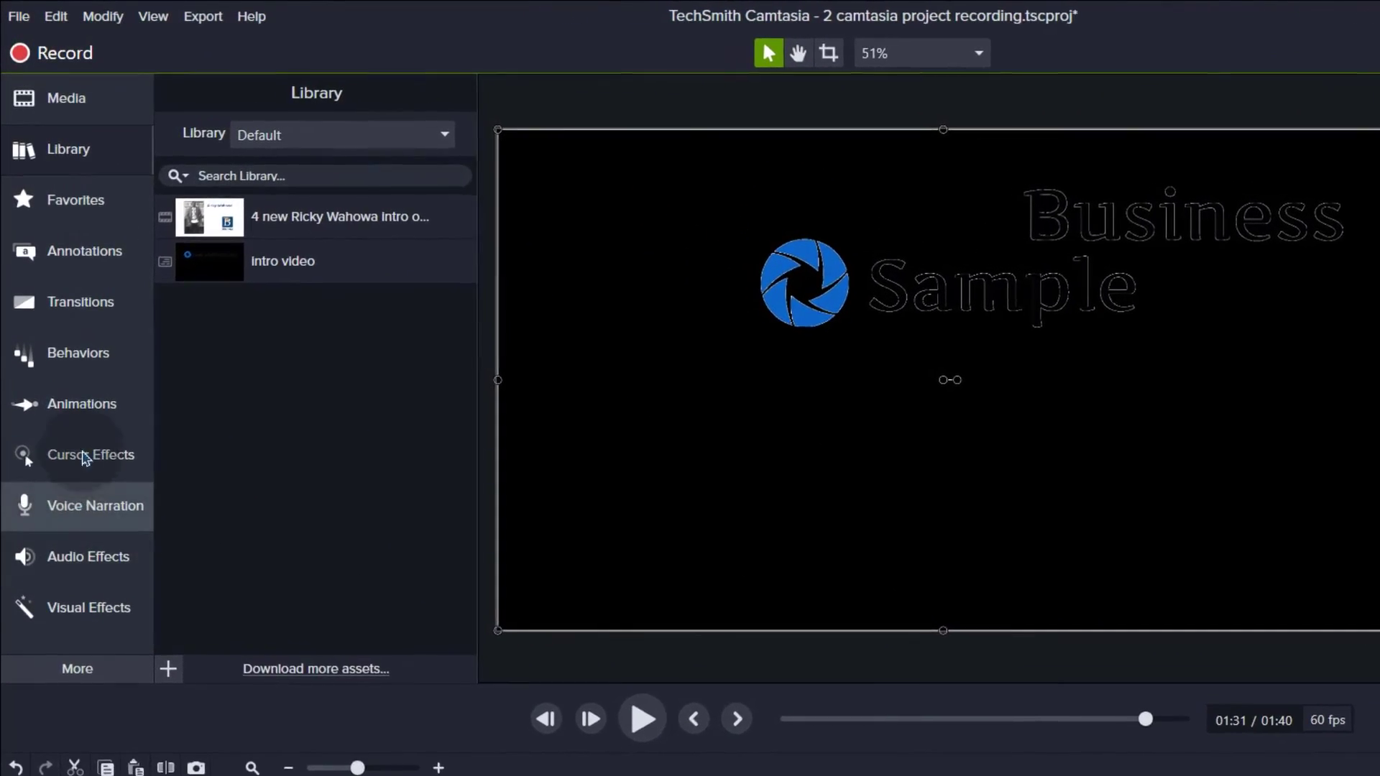
left_click(66, 260)
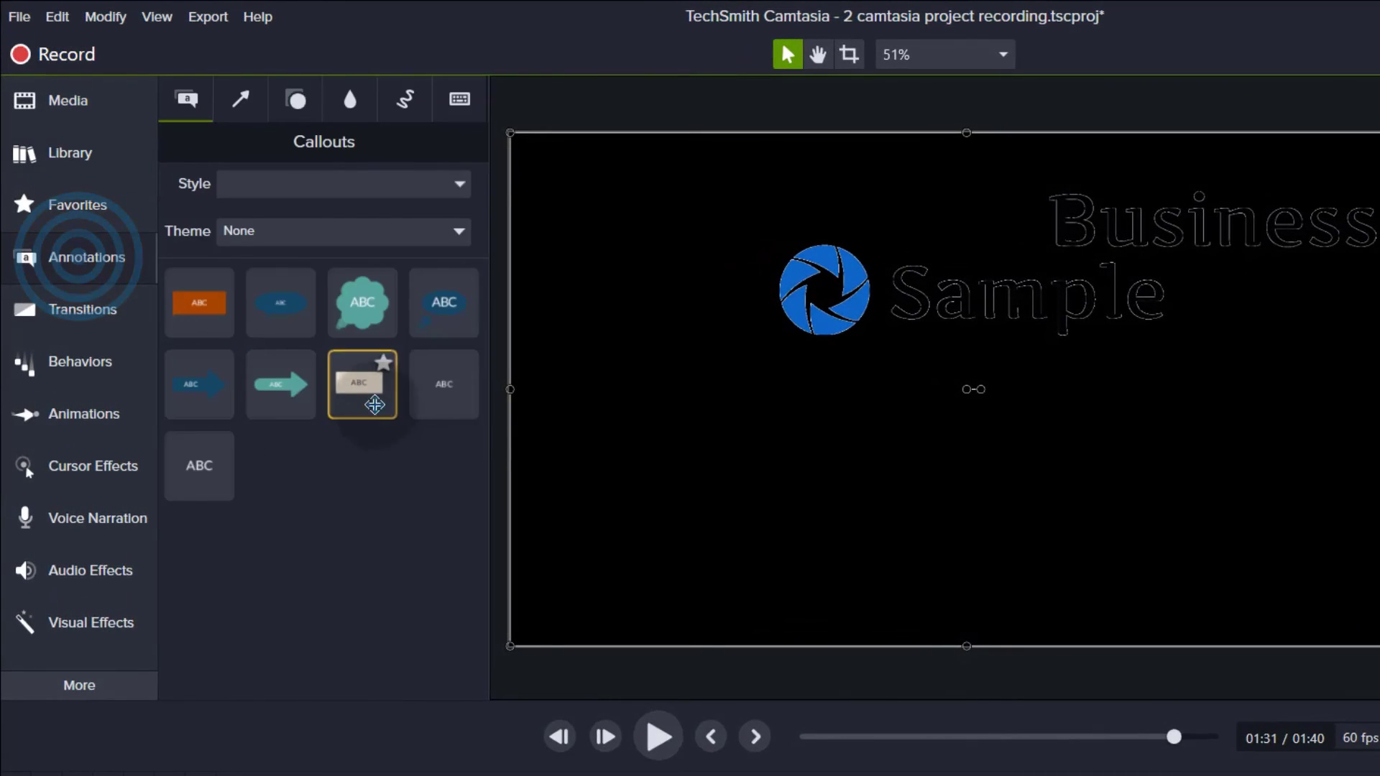
left_click(358, 383)
left_click_drag(361, 386, 585, 425)
- Enlarge the beige callout so that it covers the whole canvas
left_click(675, 393)
left_click_drag(676, 393, 1379, 108)
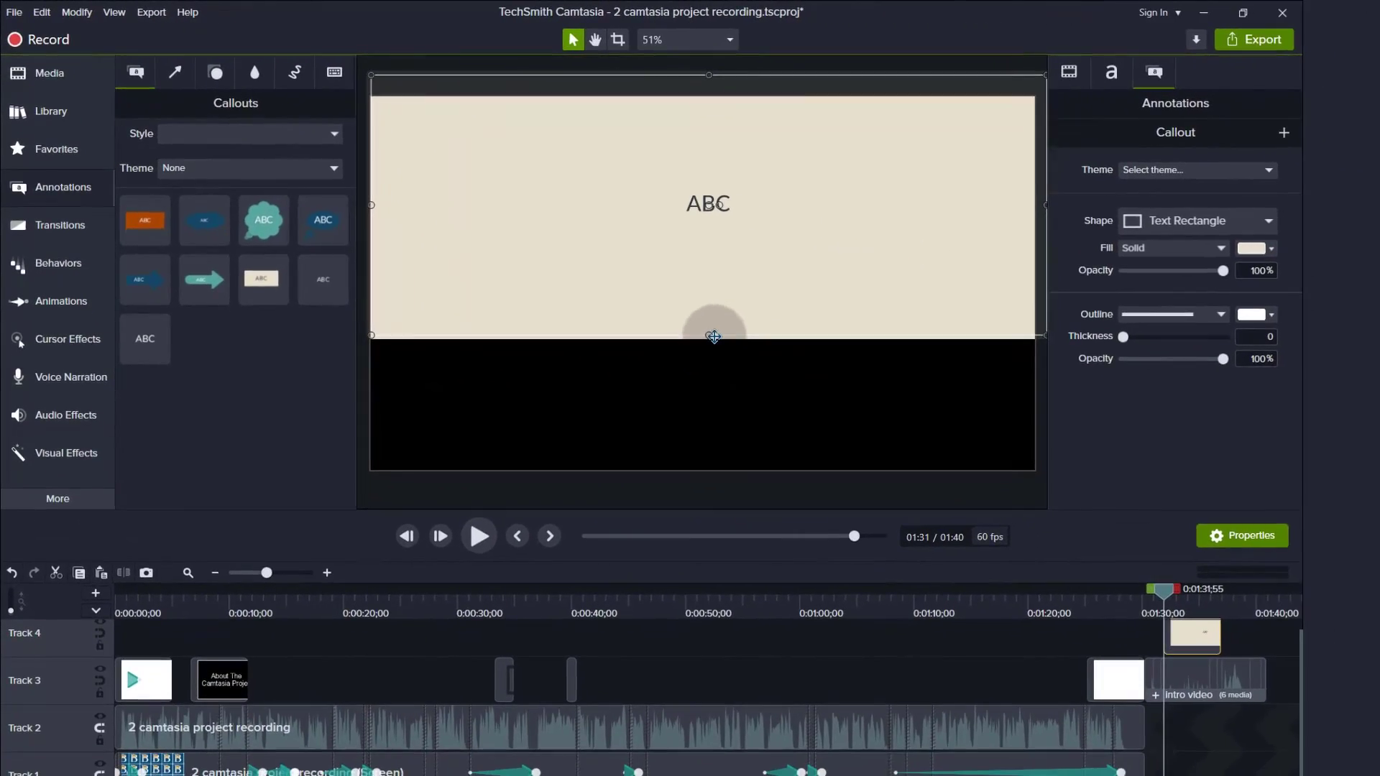
left_click_drag(811, 382, 800, 547)
left_click_drag(698, 467, 698, 469)
- Move the callout to Track 1 beneath the intro video, starting at 0:01:30;15, and extend its duration to 0:00:10;38
left_click_drag(1193, 620, 1180, 766)
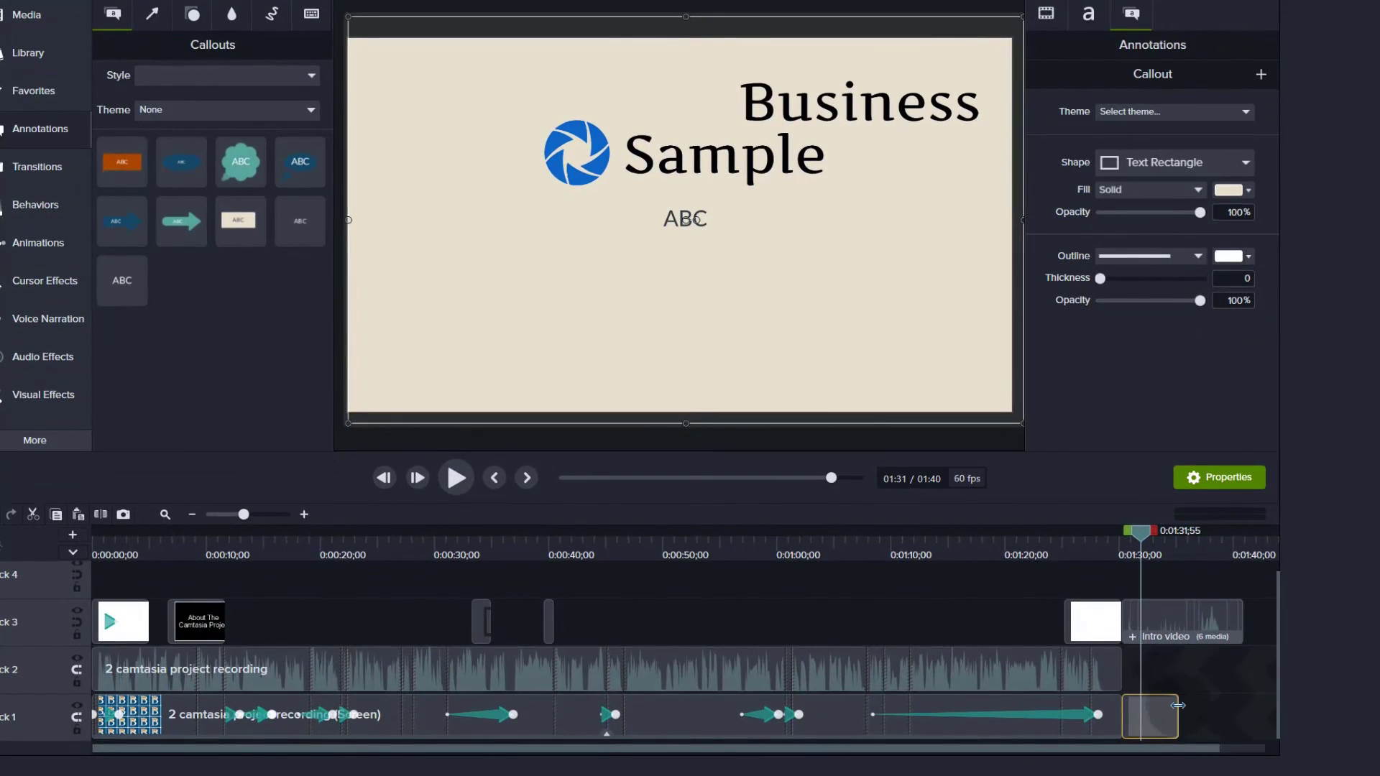
left_click_drag(1177, 706, 1256, 682)
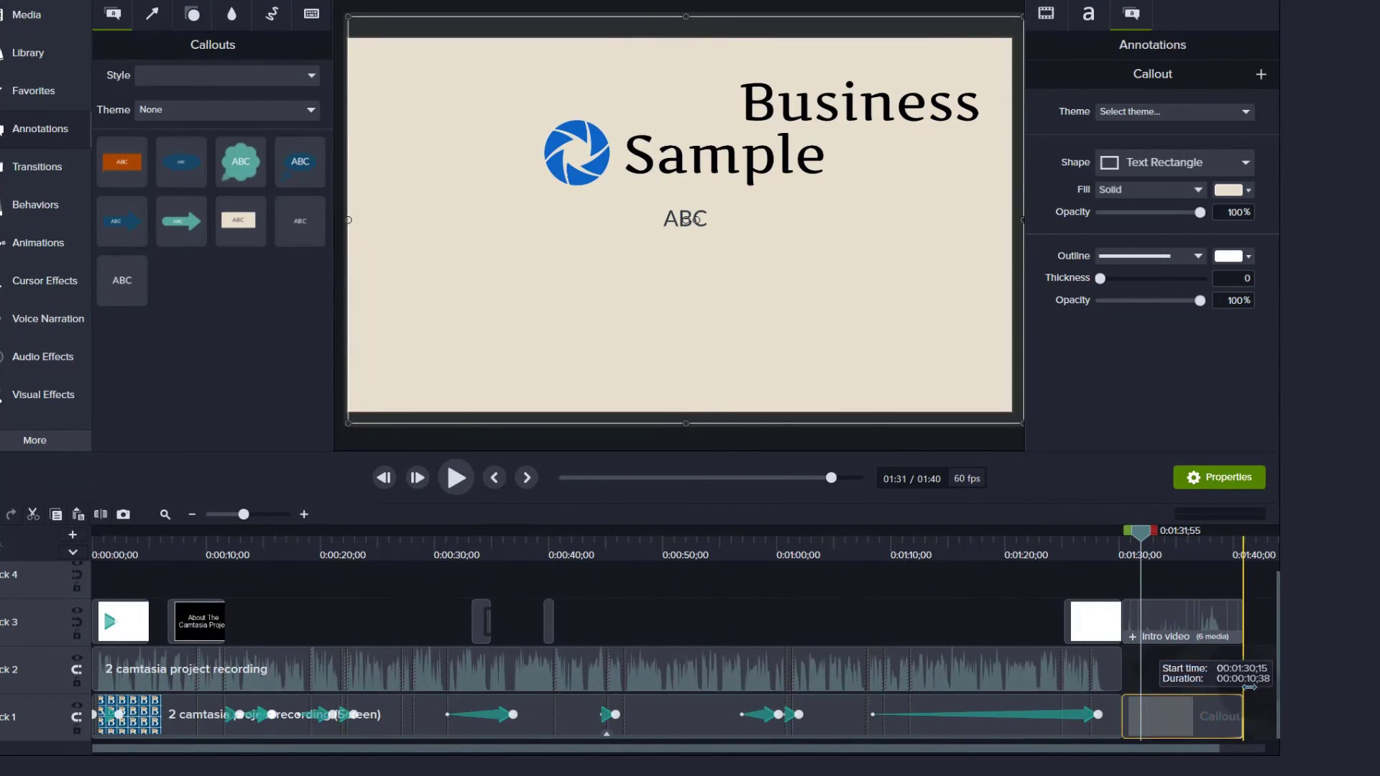
- Play the timeline from 0:01:24;58 to check the intro video against the beige background
left_click_drag(1142, 534, 1061, 532)
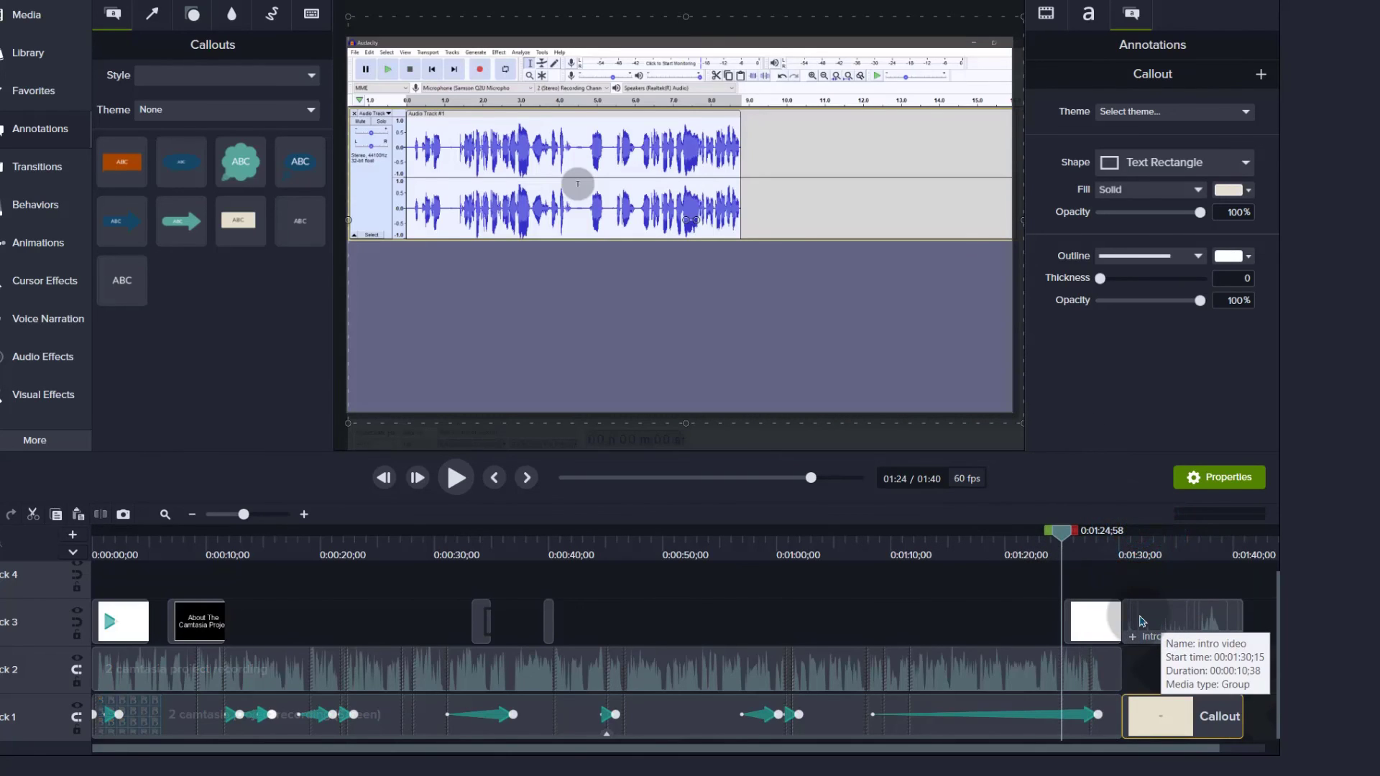
left_click(1206, 714)
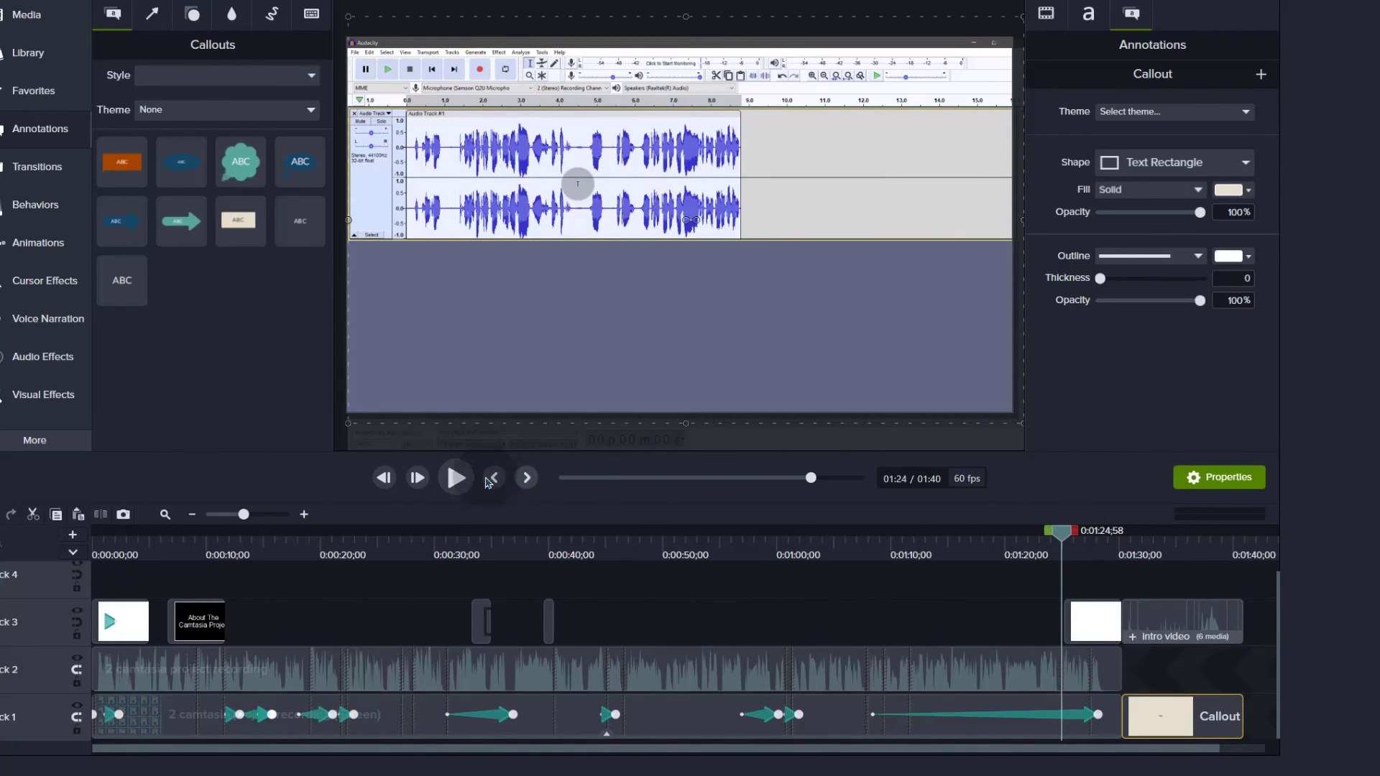
left_click(452, 478)
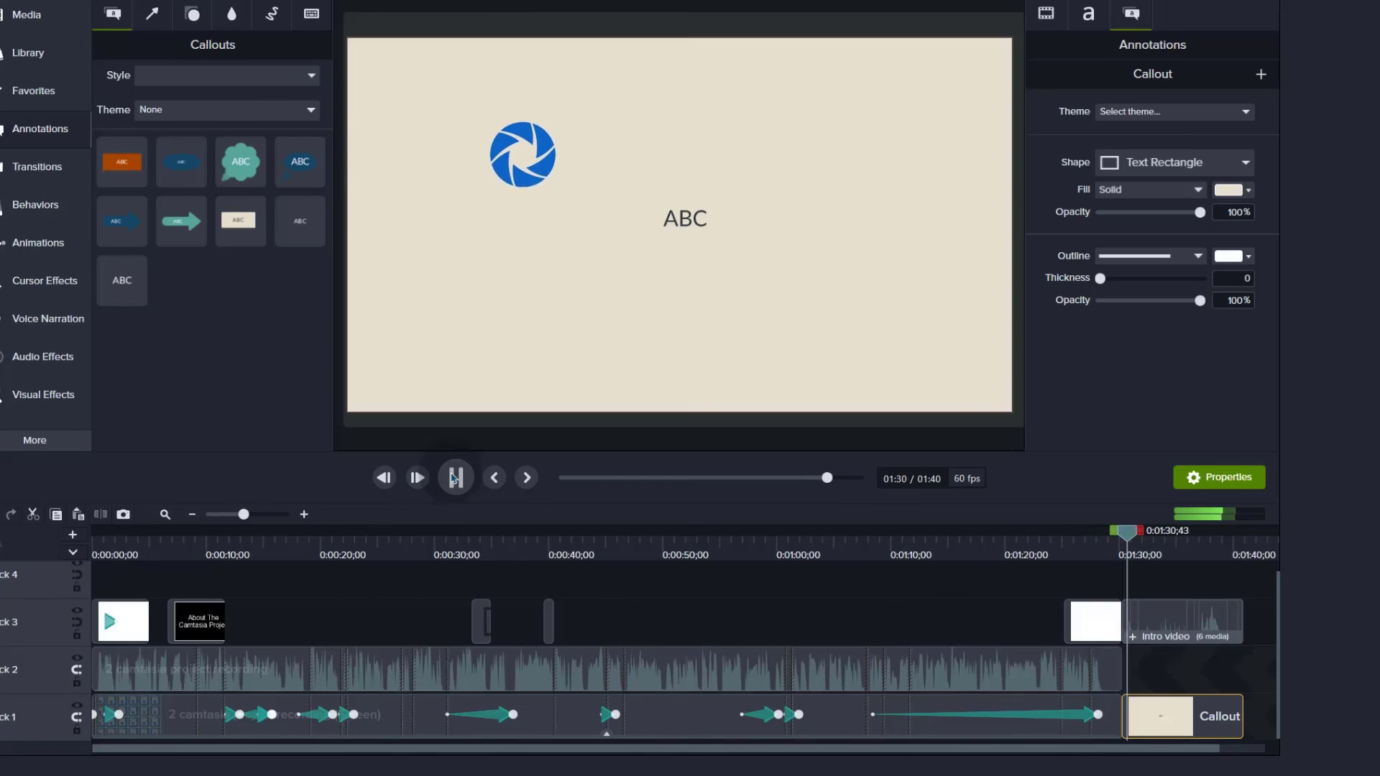
left_click(455, 478)
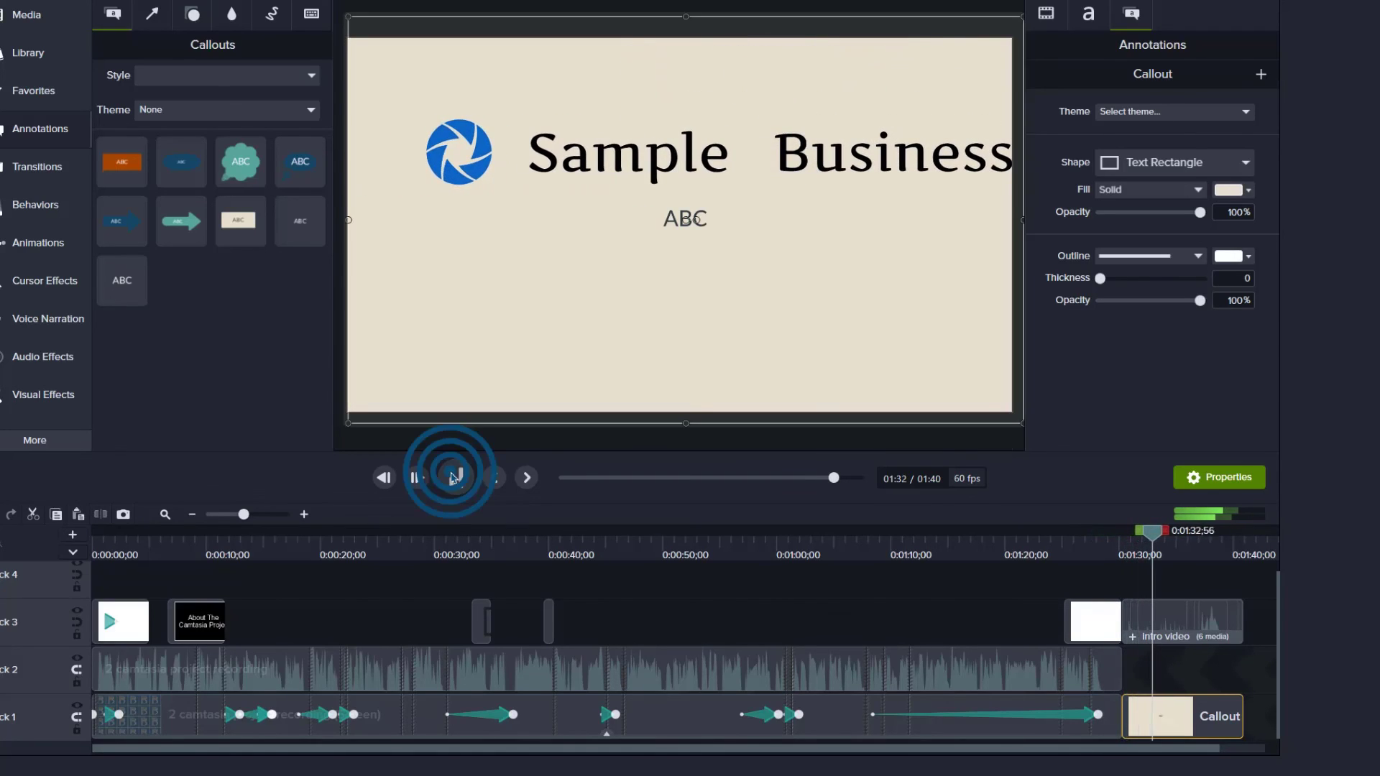
- Remove the "ABC" text from the background callout and play the intro from 0:01:30;09
double_click(687, 223)
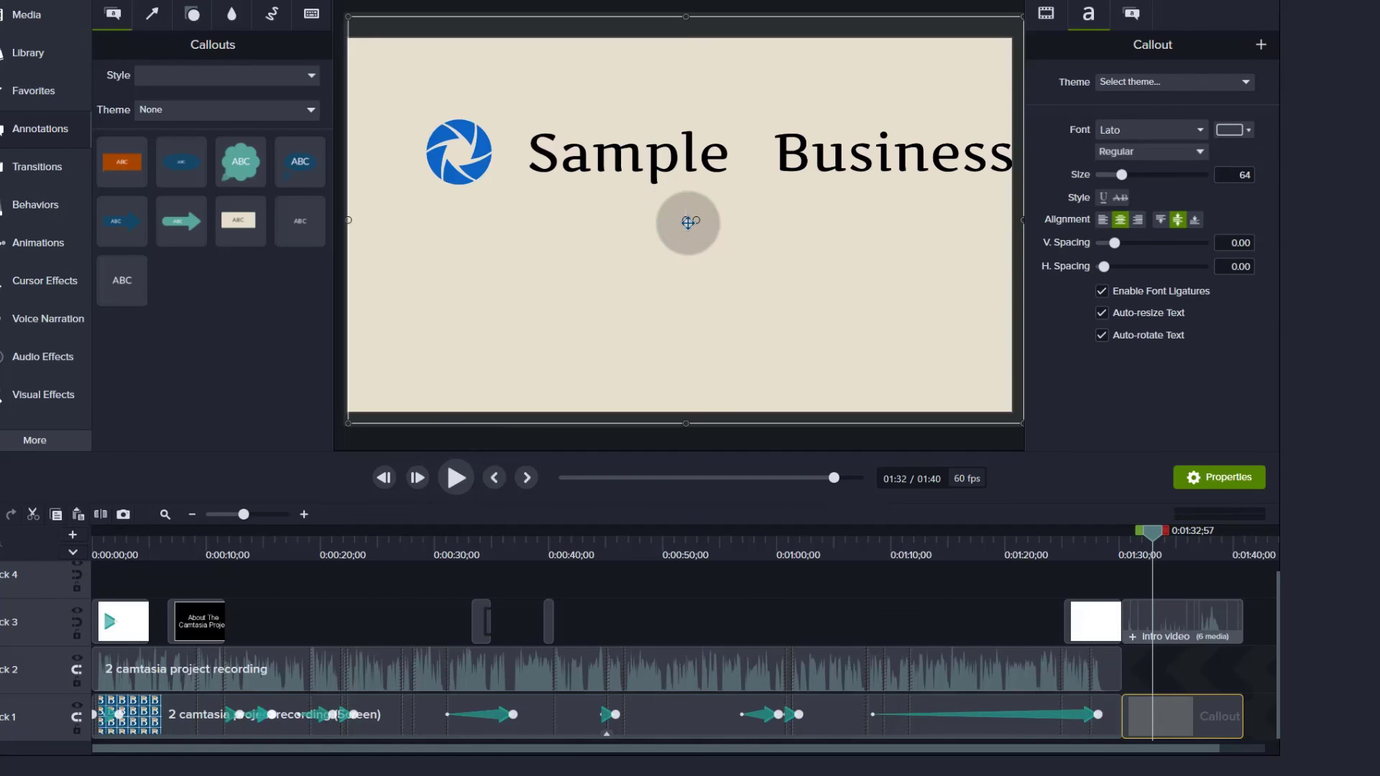
left_click(1118, 554)
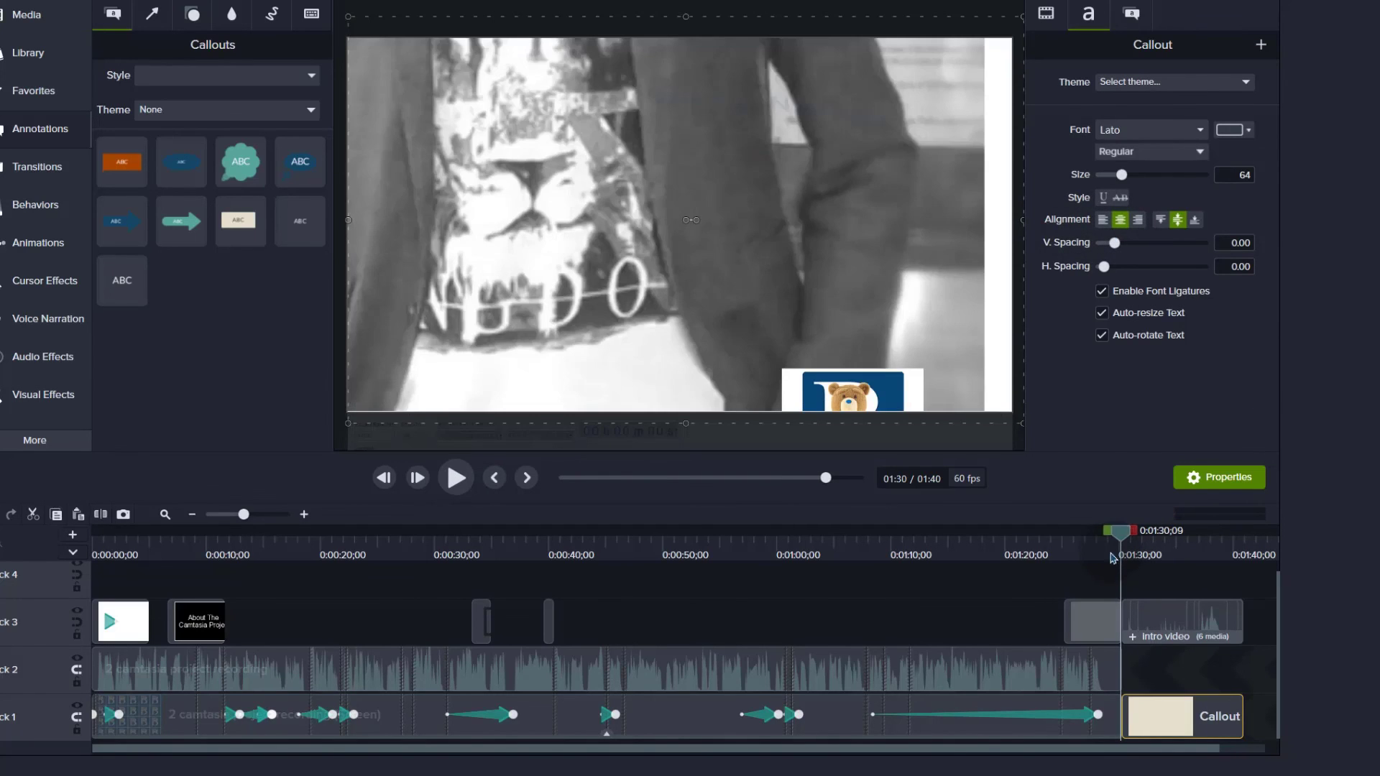
left_click(455, 483)
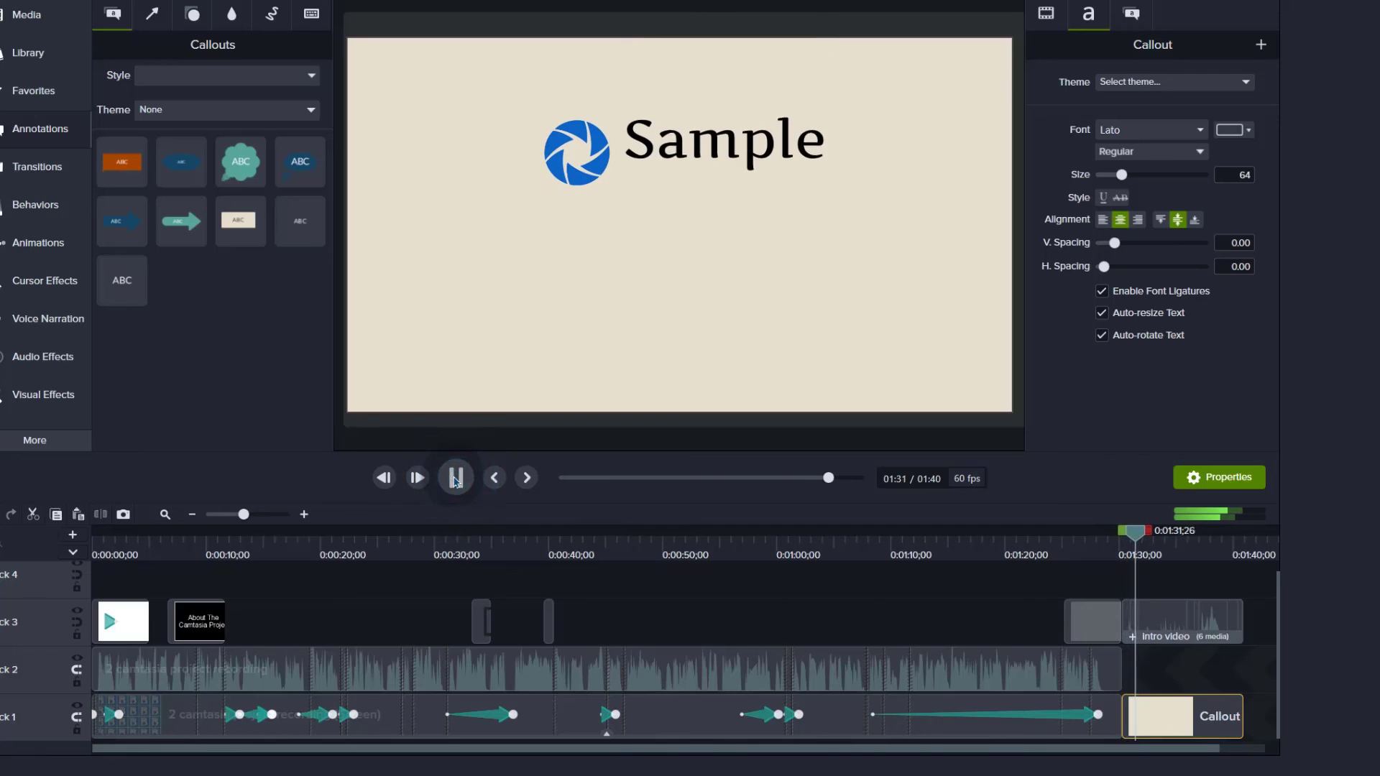